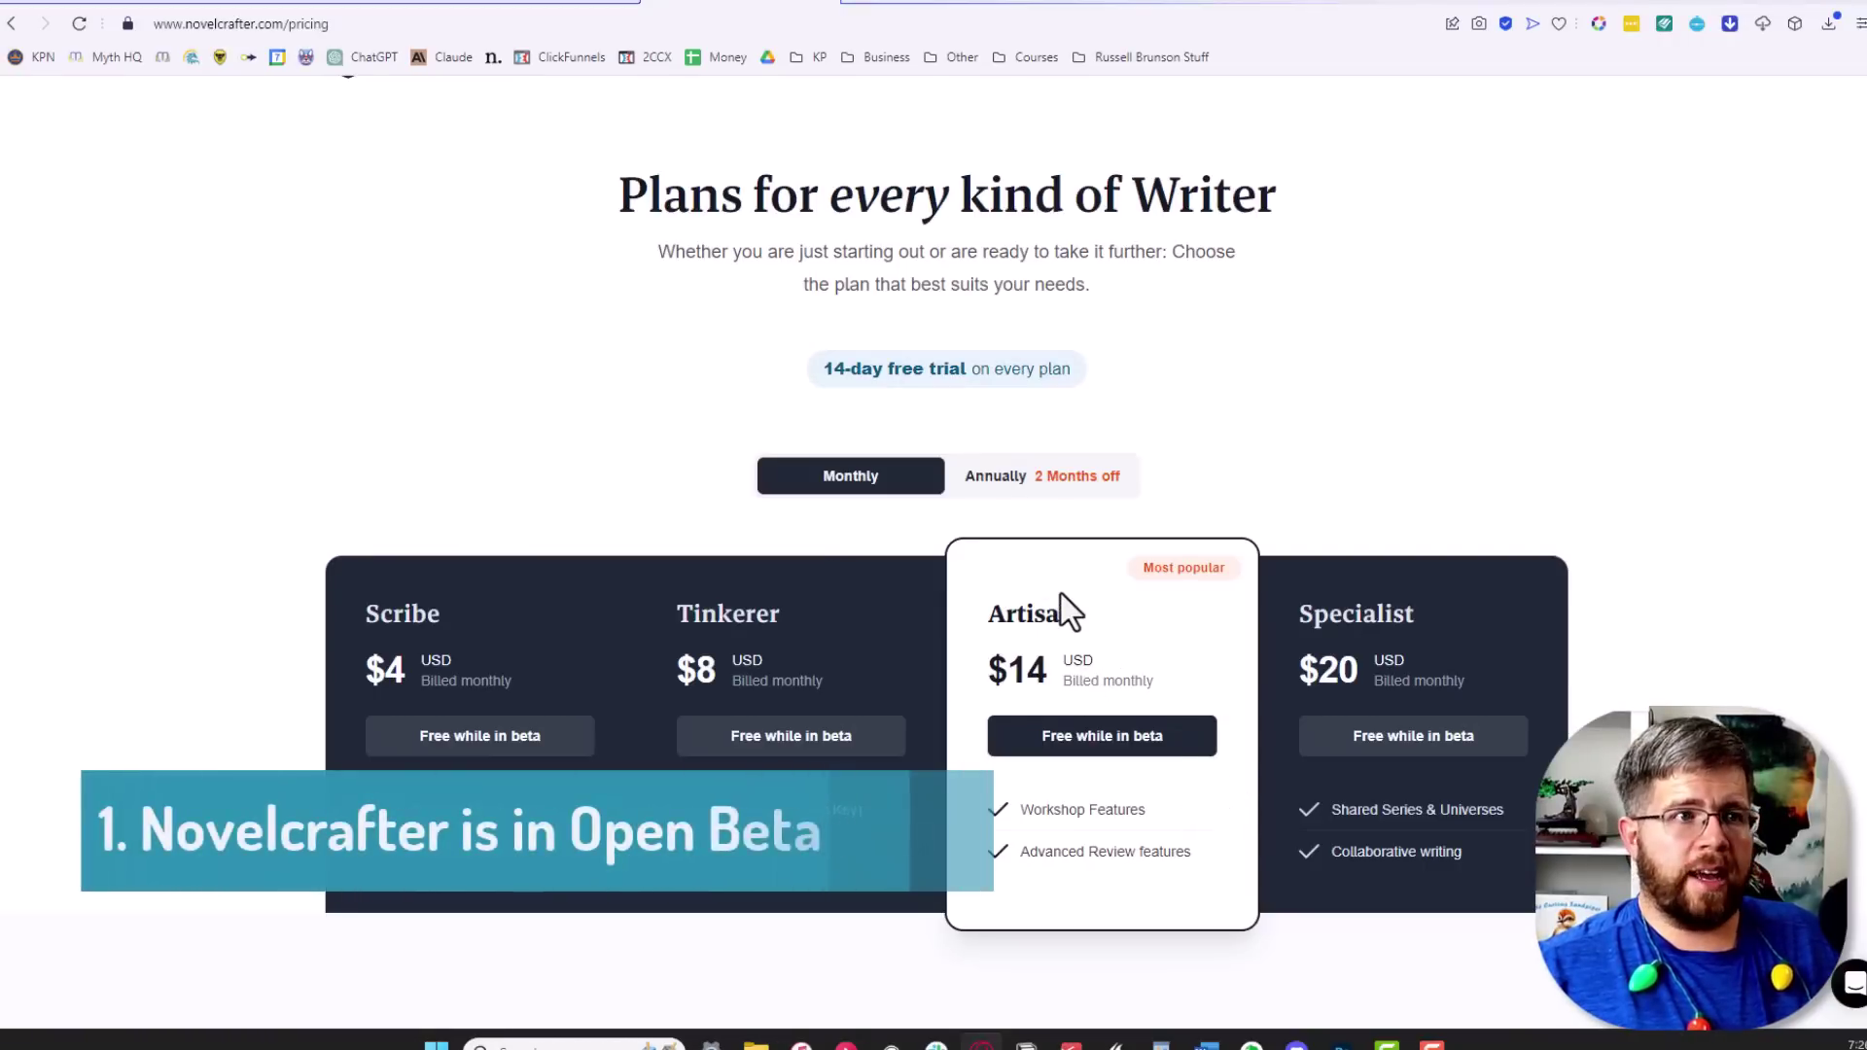
# Scroll through the Novelcrafter plan prices, then switch to the OpenAI API keys page
pyautogui.scroll(-1, 1031, 608)
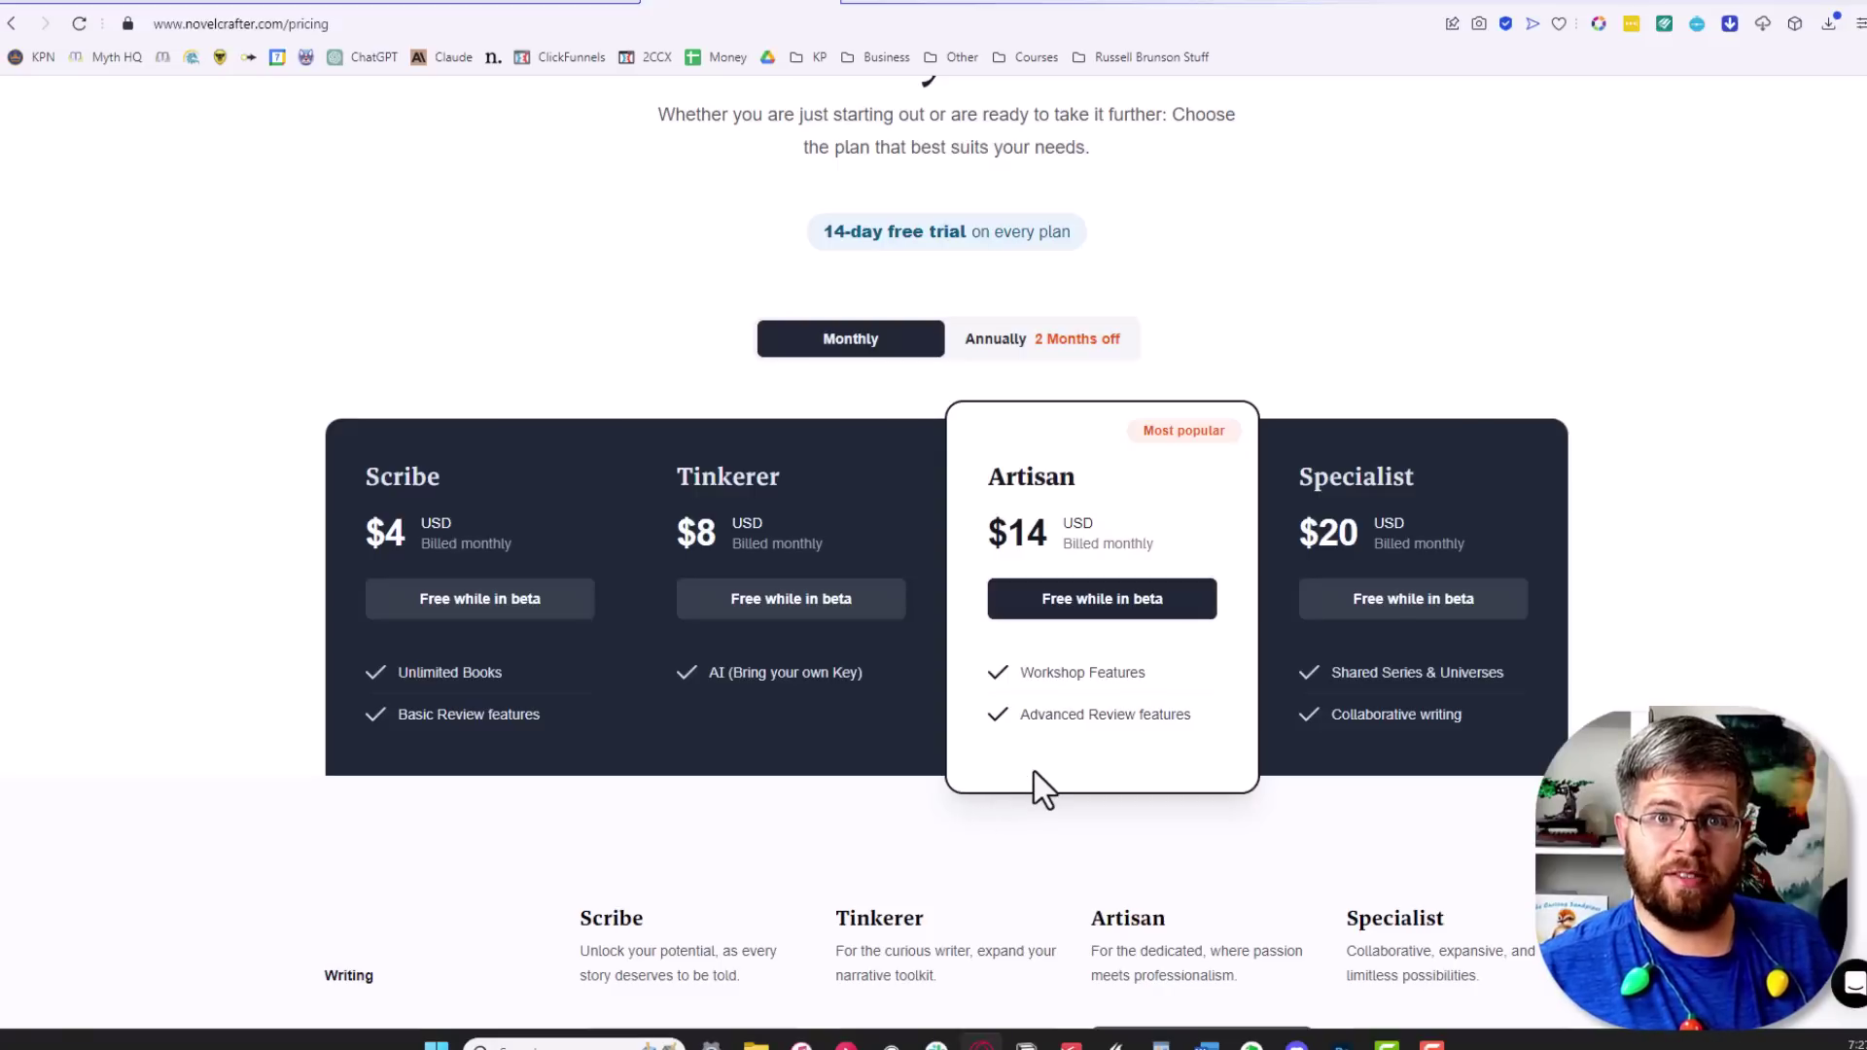
pyautogui.click(350, 5)
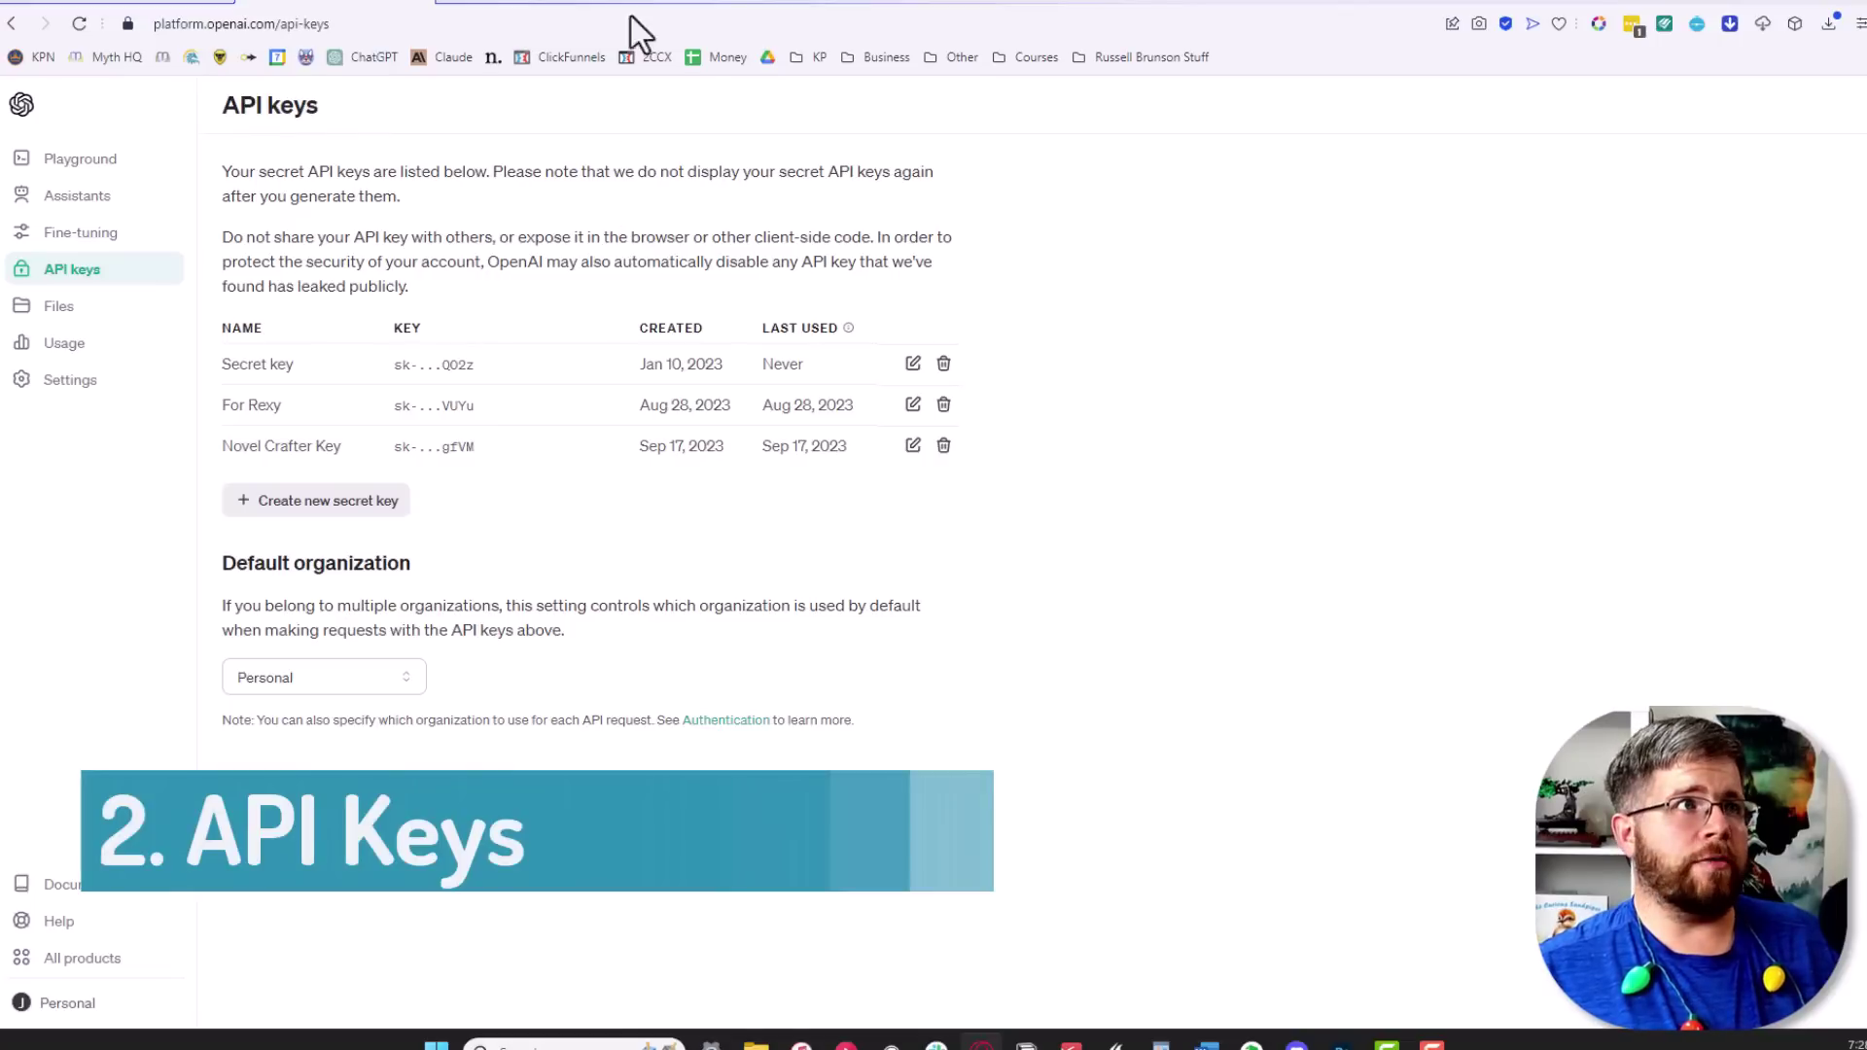
# Back on Novelcrafter pricing, highlight Scribe's $4 price, then switch to annual prices (Scribe $40)
pyautogui.click(680, 8)
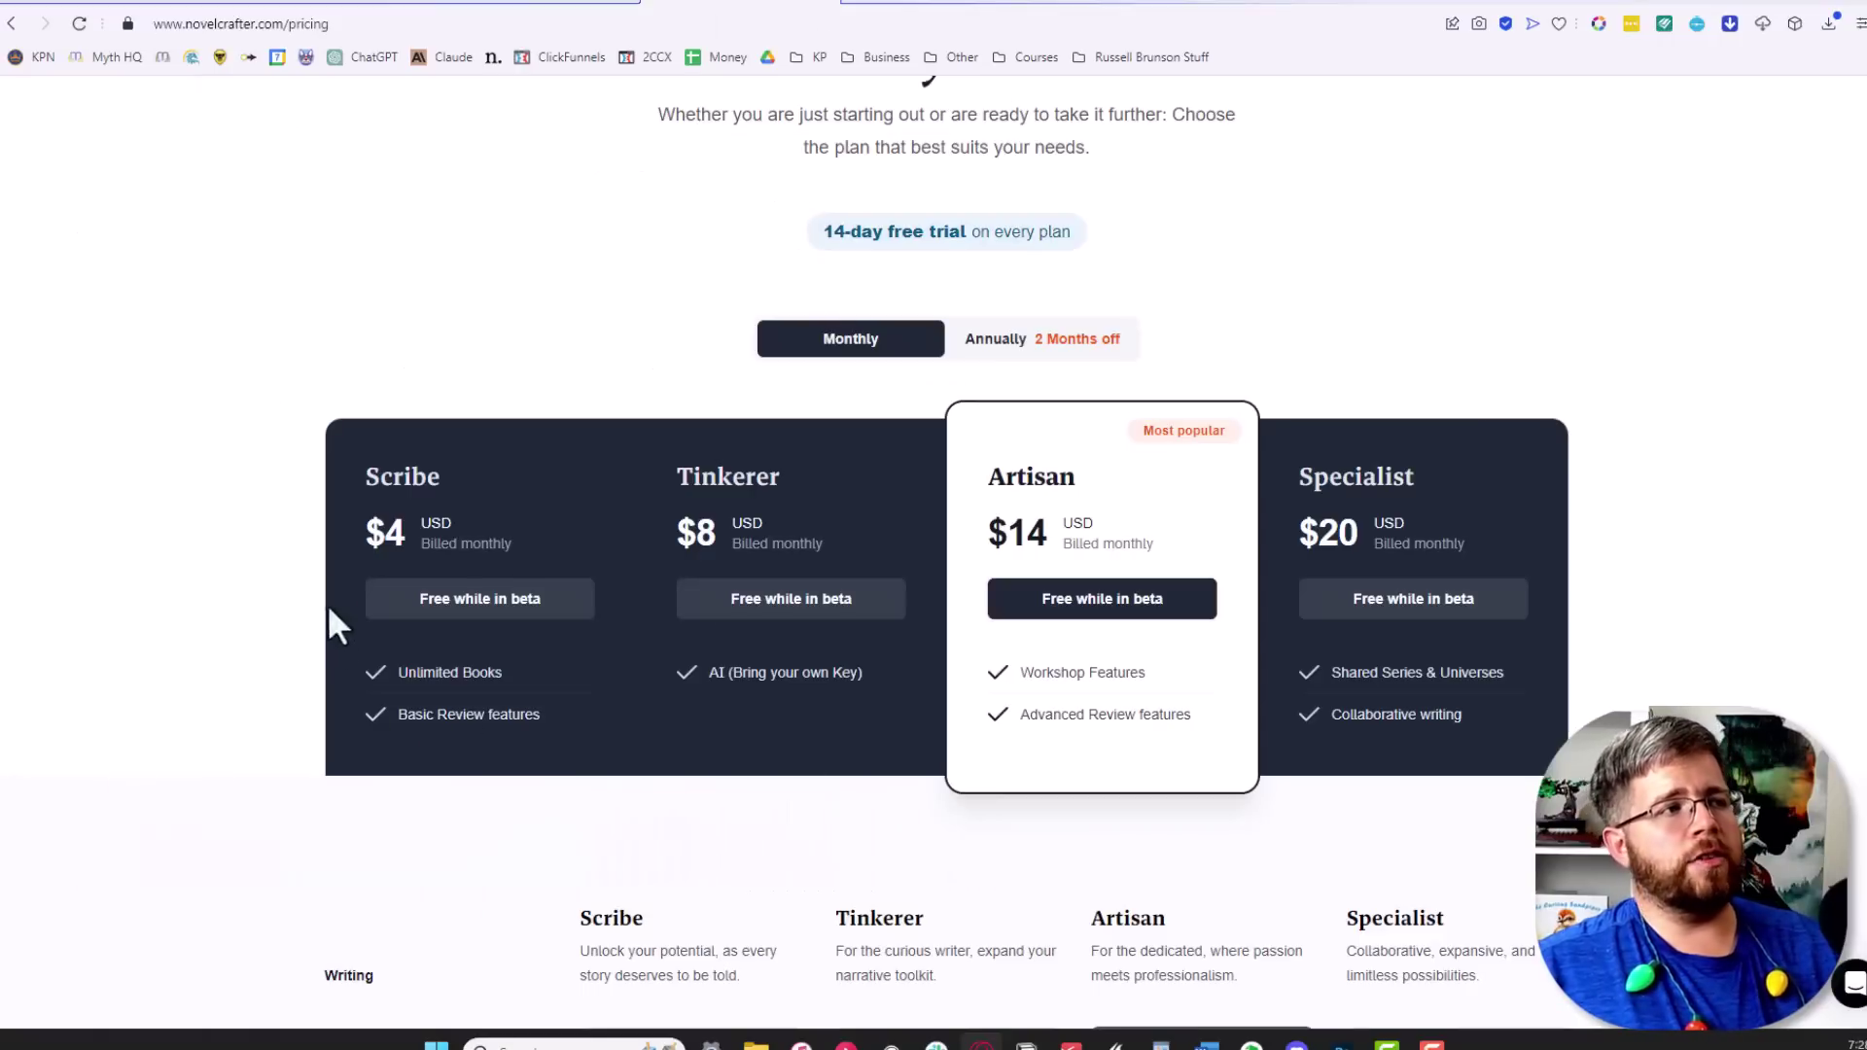
pyautogui.moveTo(389, 541); pyautogui.dragTo(407, 543)
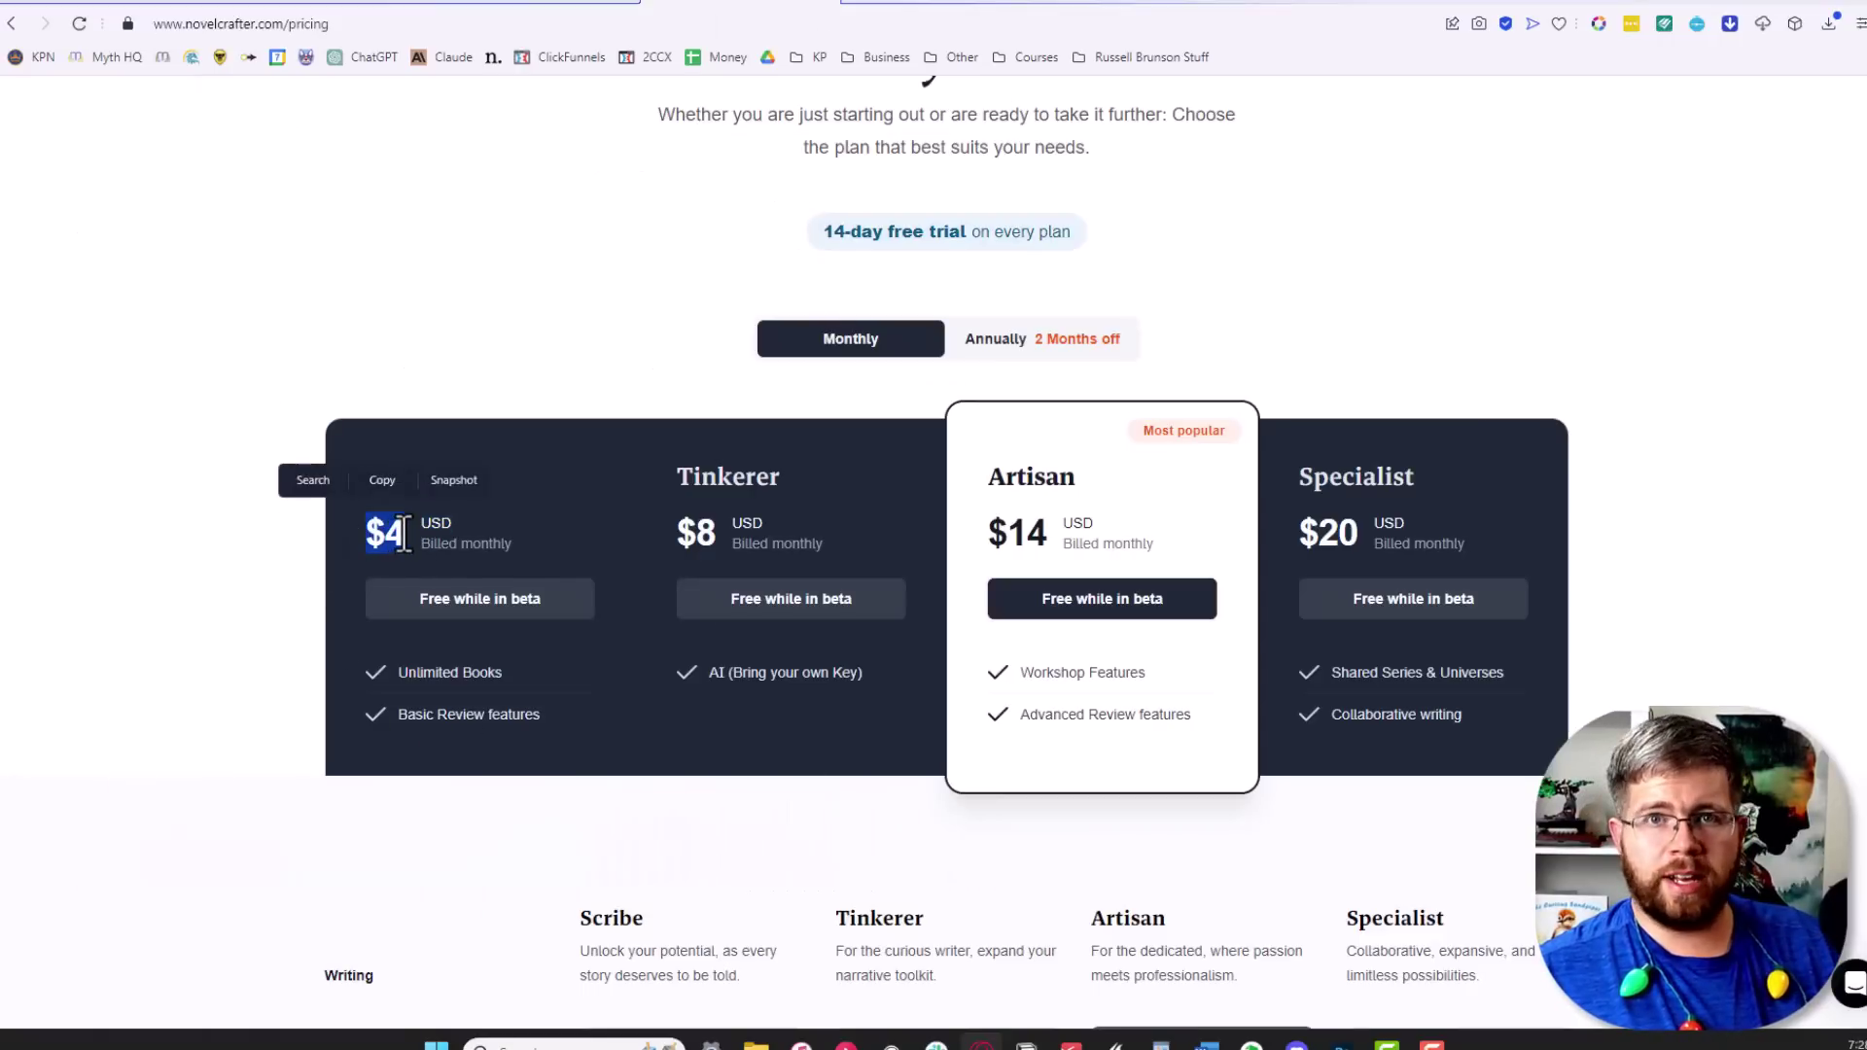
pyautogui.click(406, 541)
pyautogui.doubleClick(406, 539)
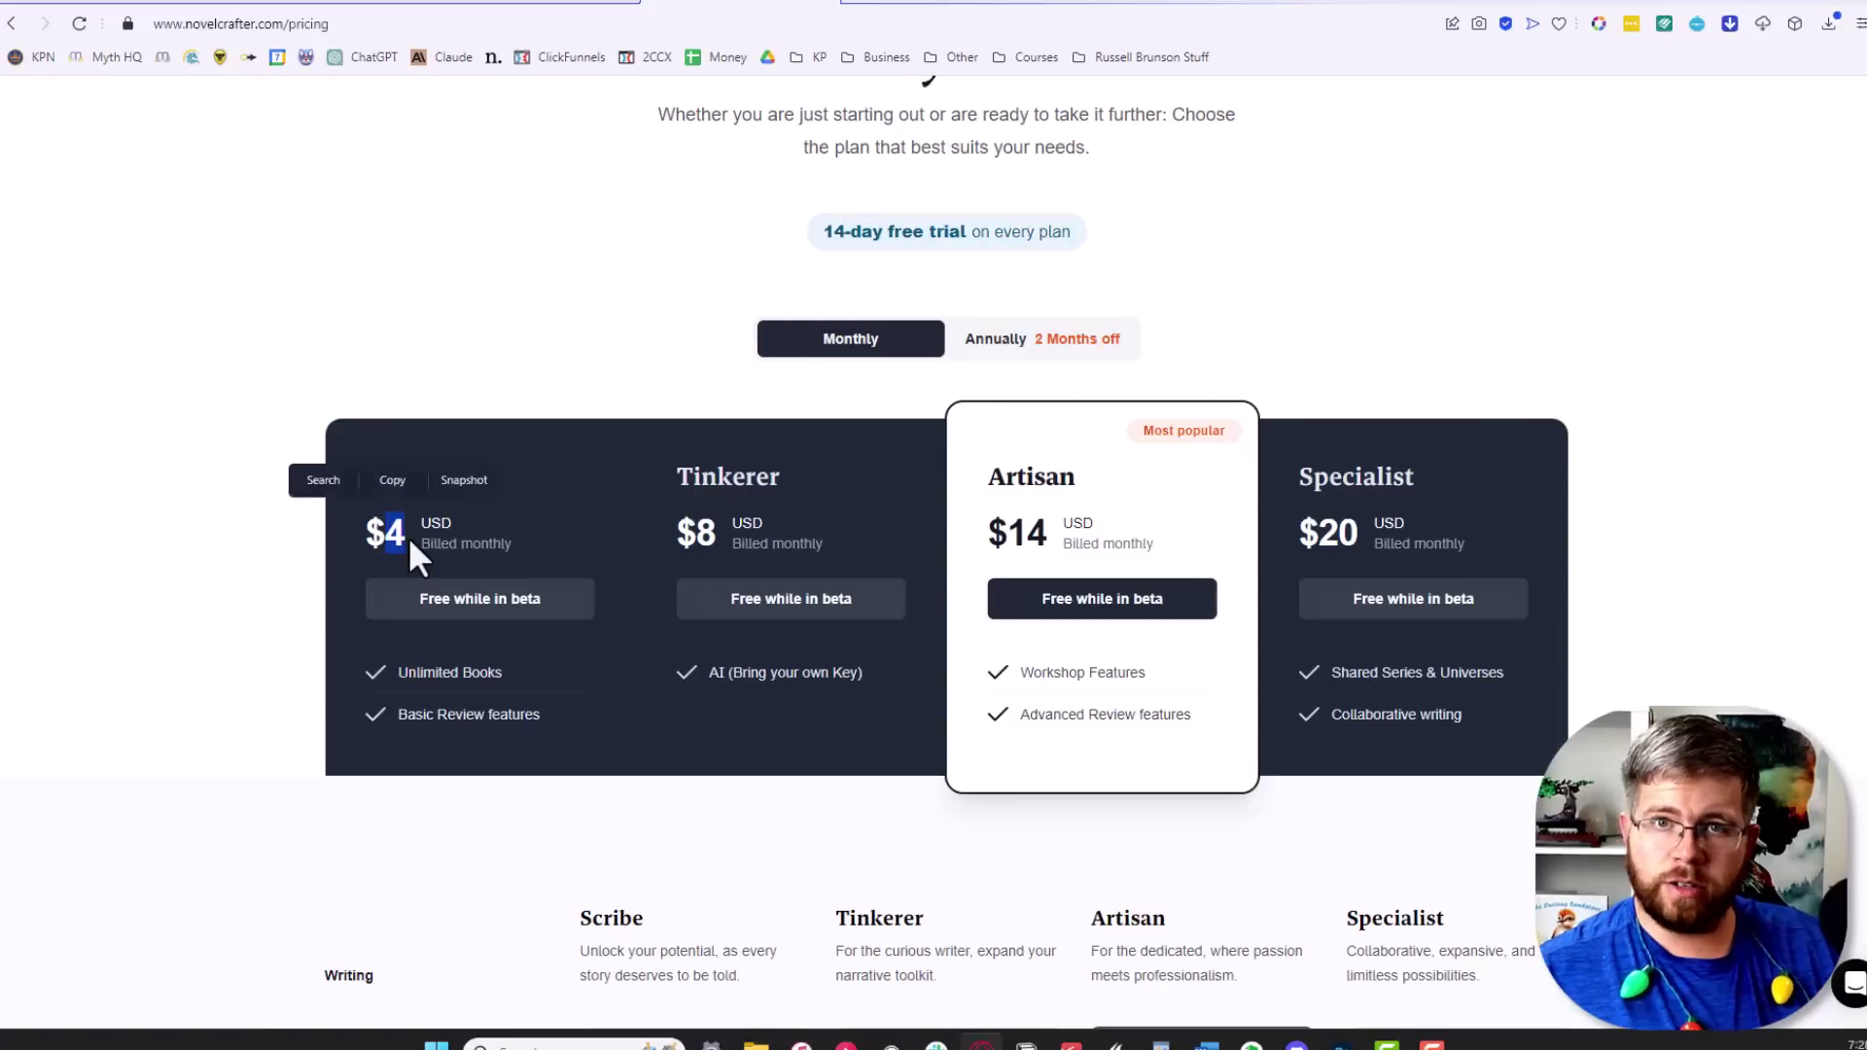
pyautogui.click(1005, 364)
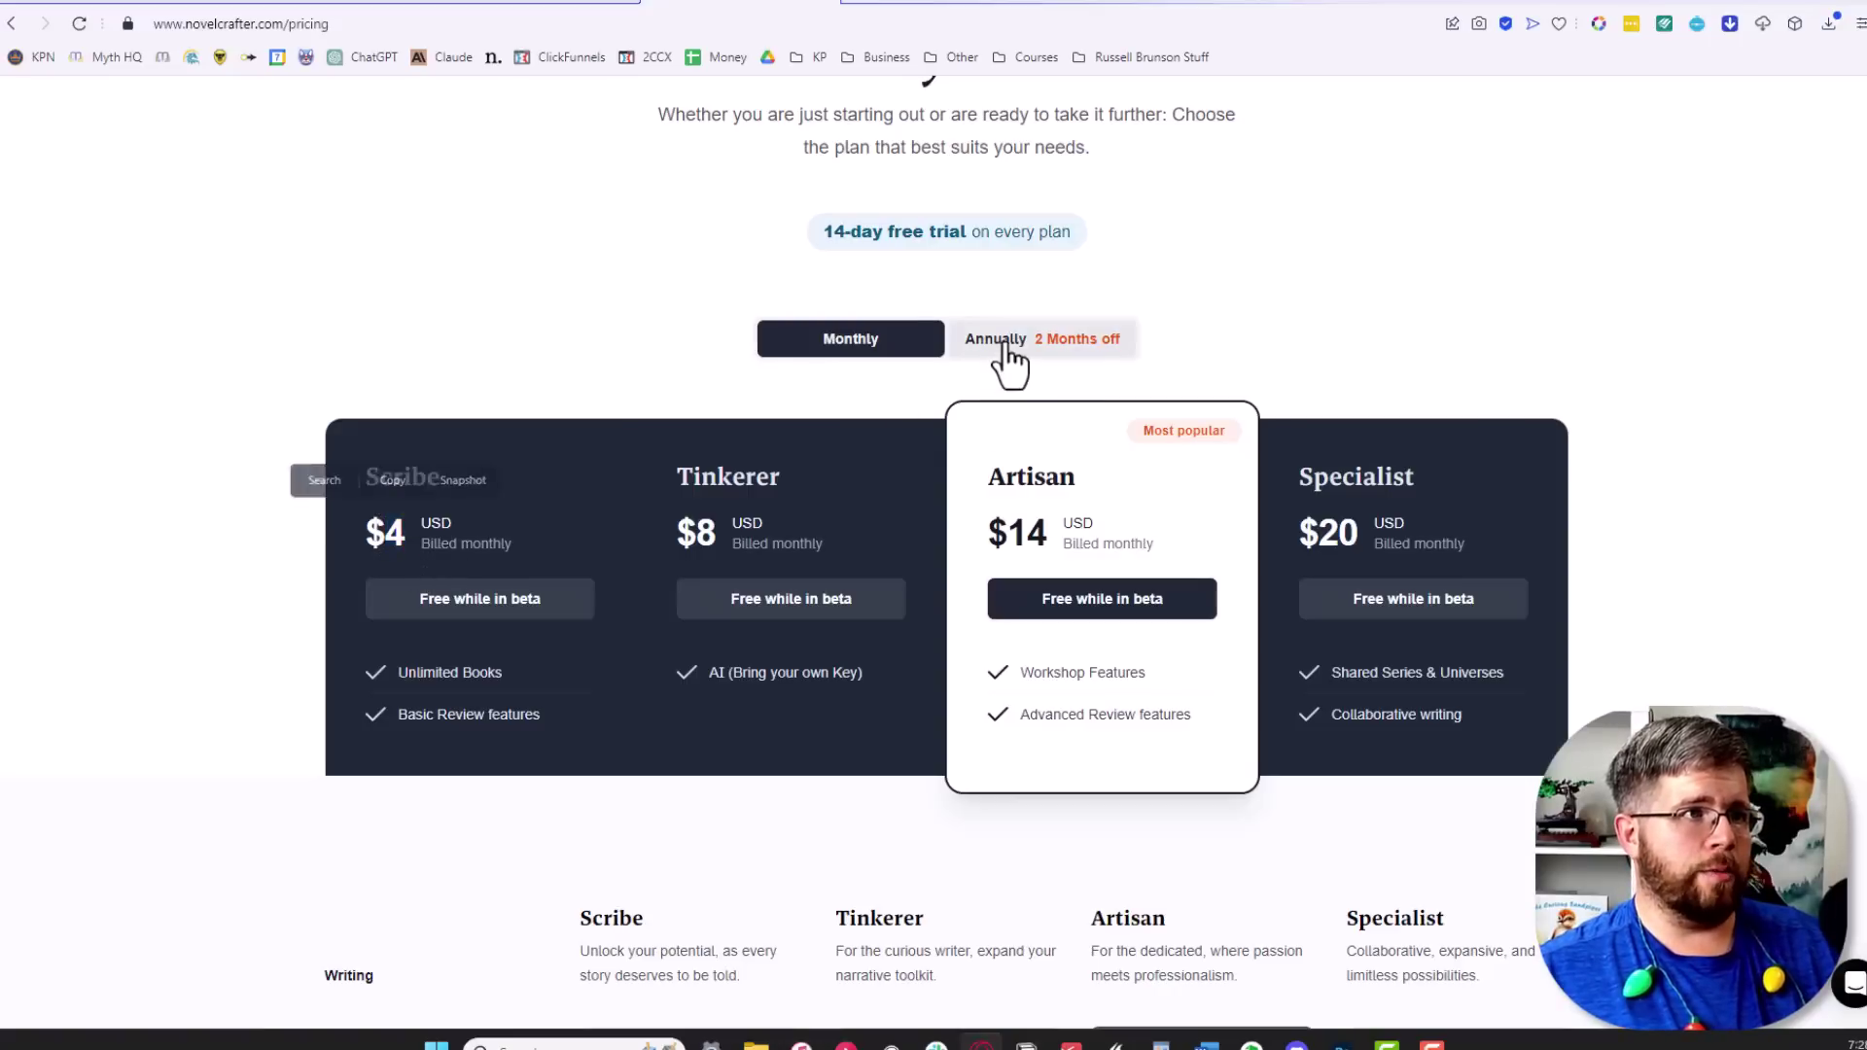
pyautogui.moveTo(361, 533); pyautogui.dragTo(426, 530)
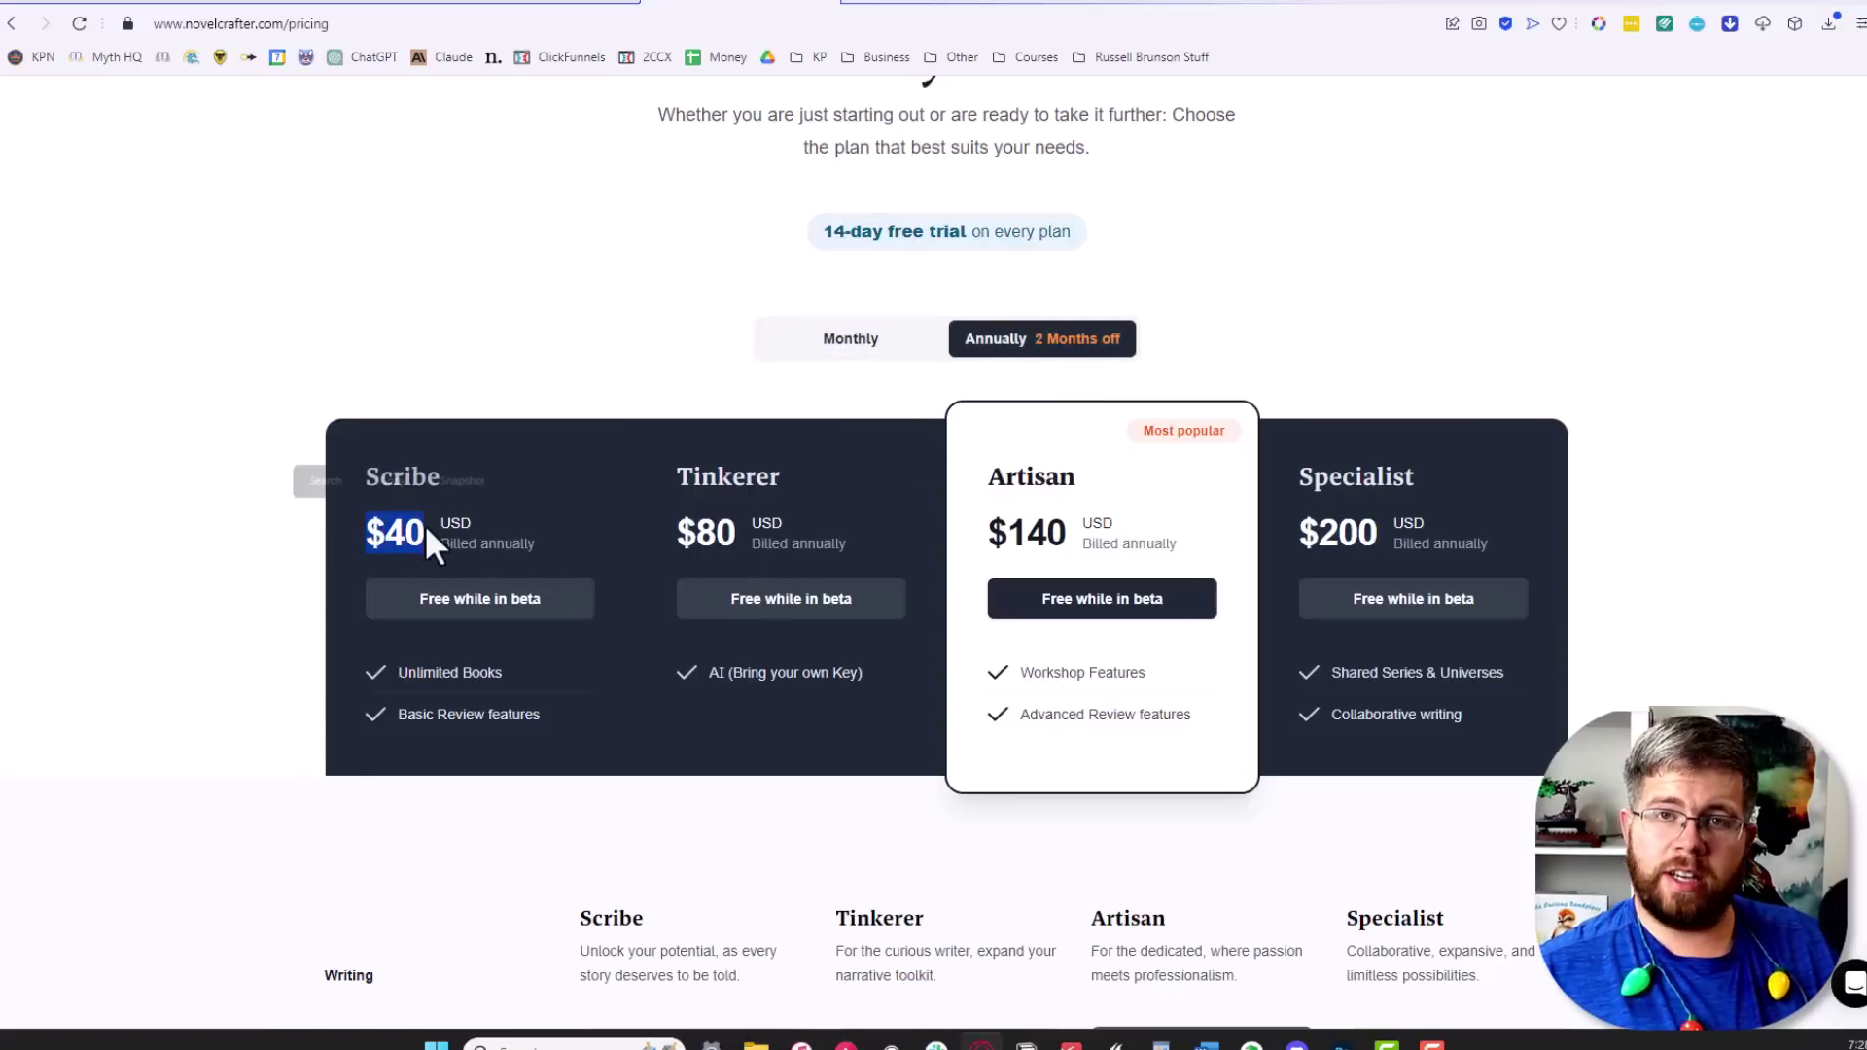
# Switch the plan prices back to monthly, then move to the OpenAI Playground
pyautogui.click(939, 347)
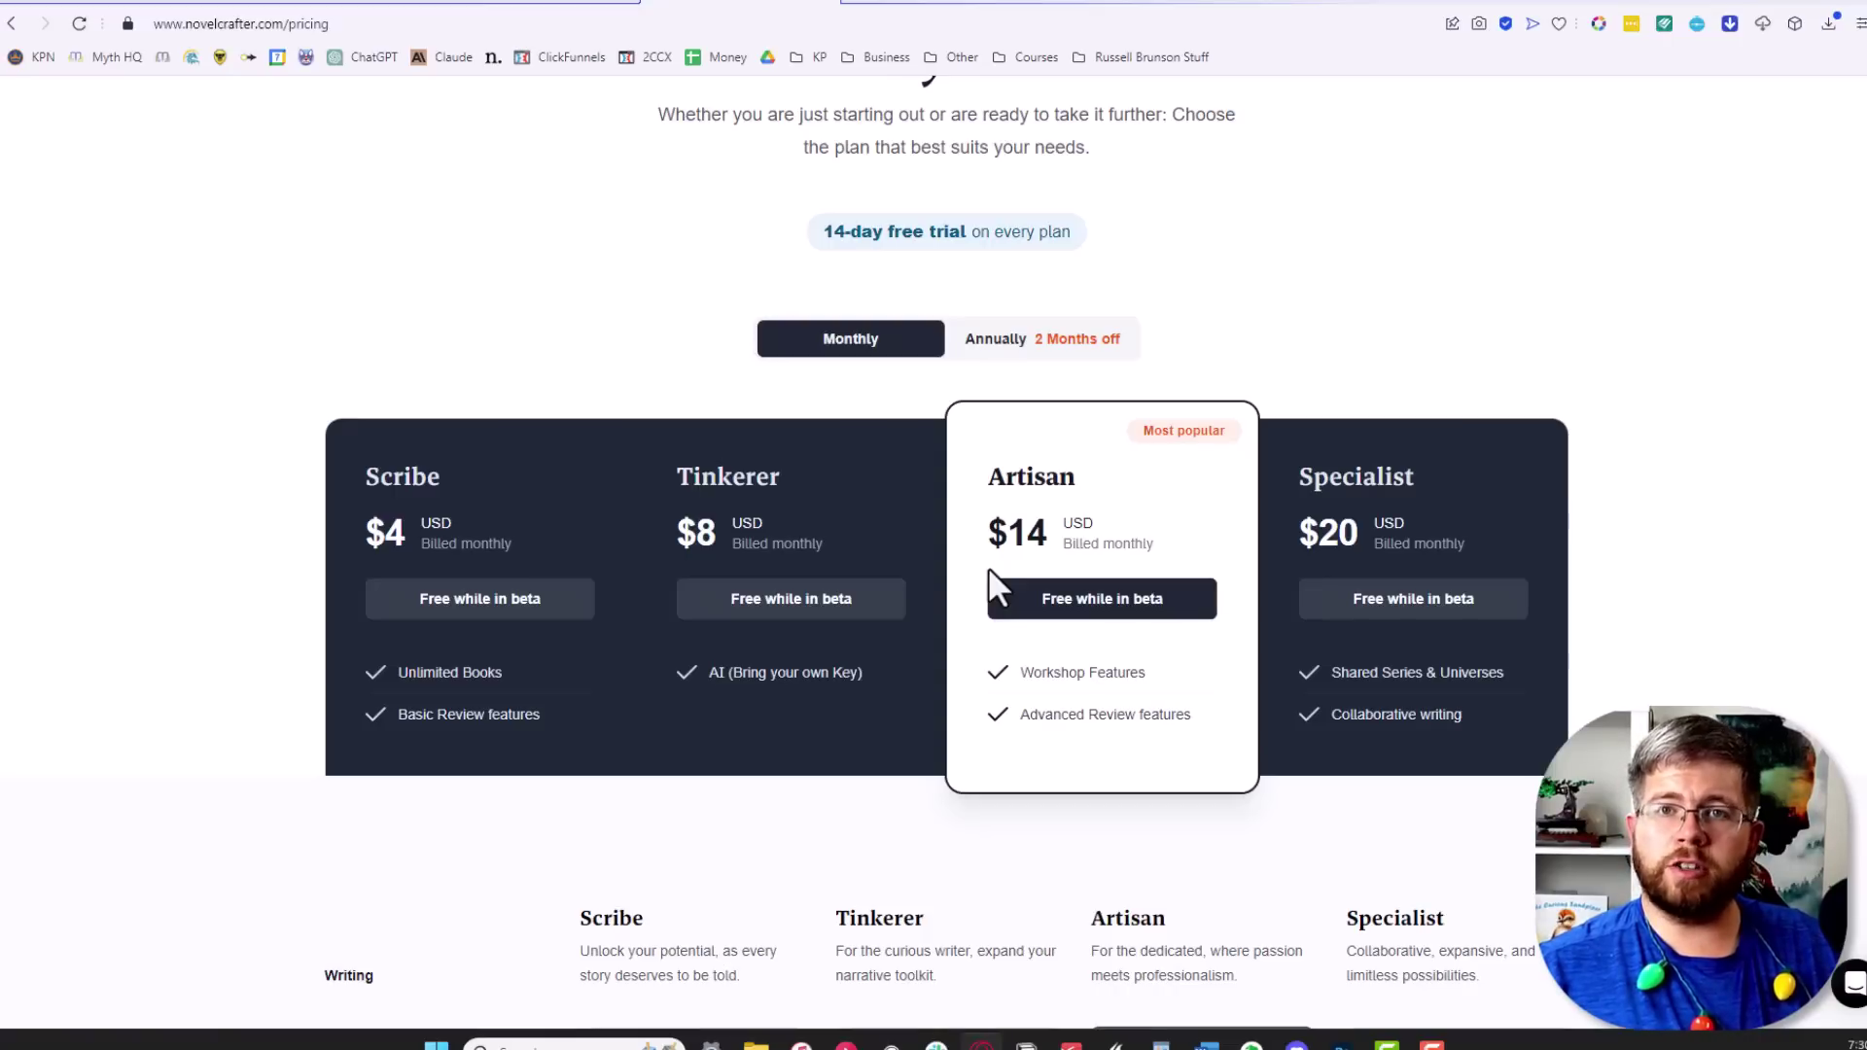
pyautogui.hotkey('ctrl', 'shift', 'Tab')
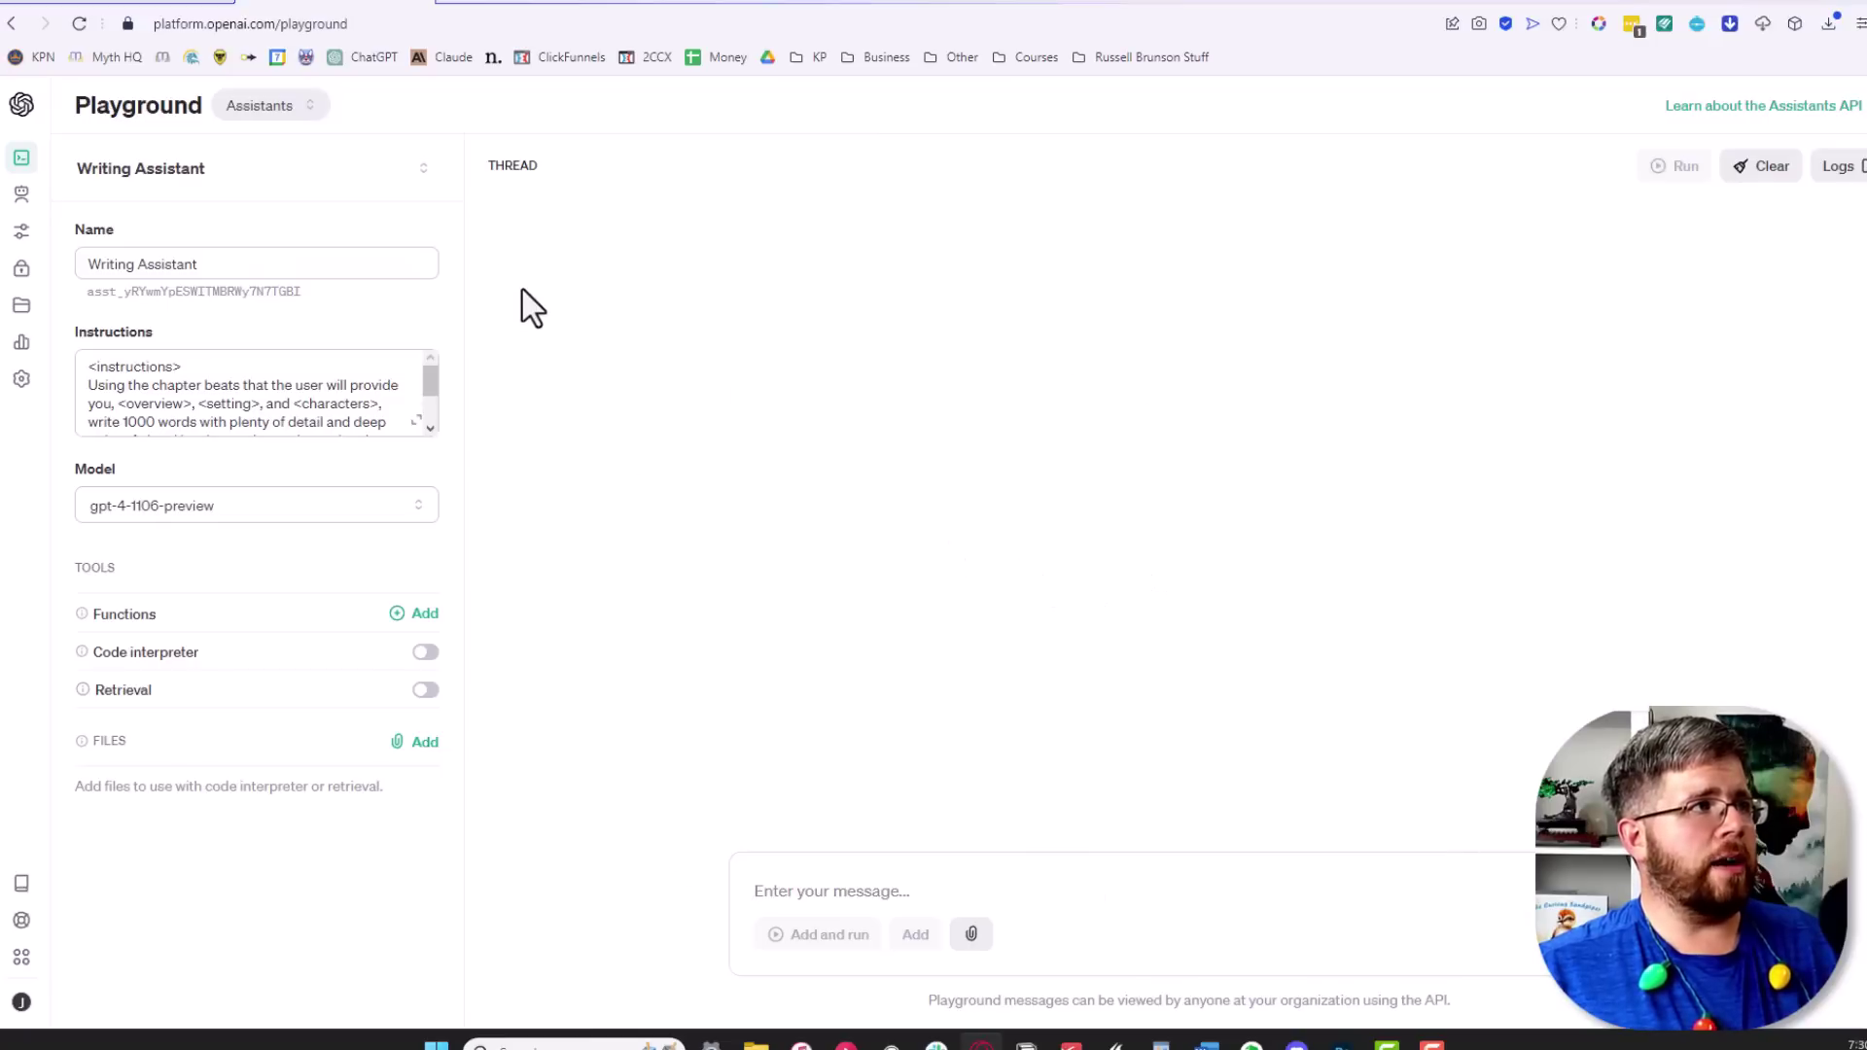
# Open the API keys list, cancel a new secret key, and review the three existing keys
pyautogui.click(158, 27)
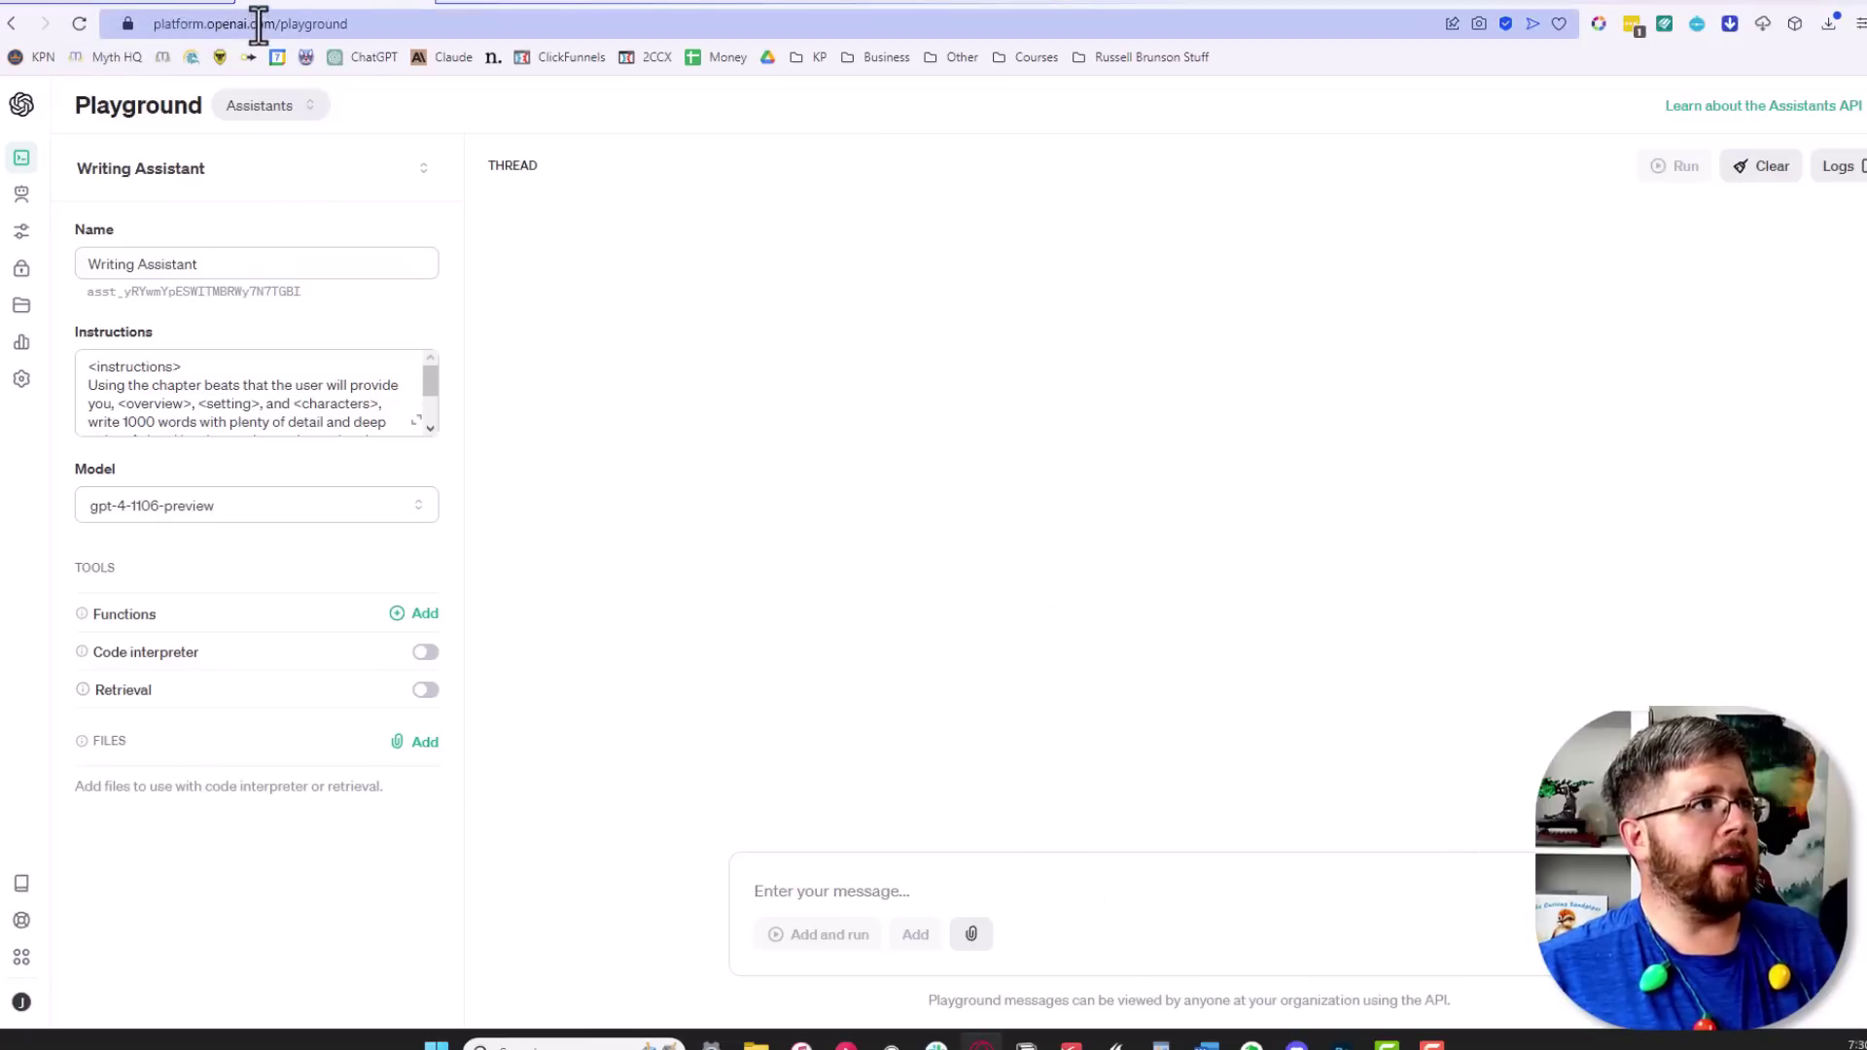
pyautogui.moveTo(16, 159)
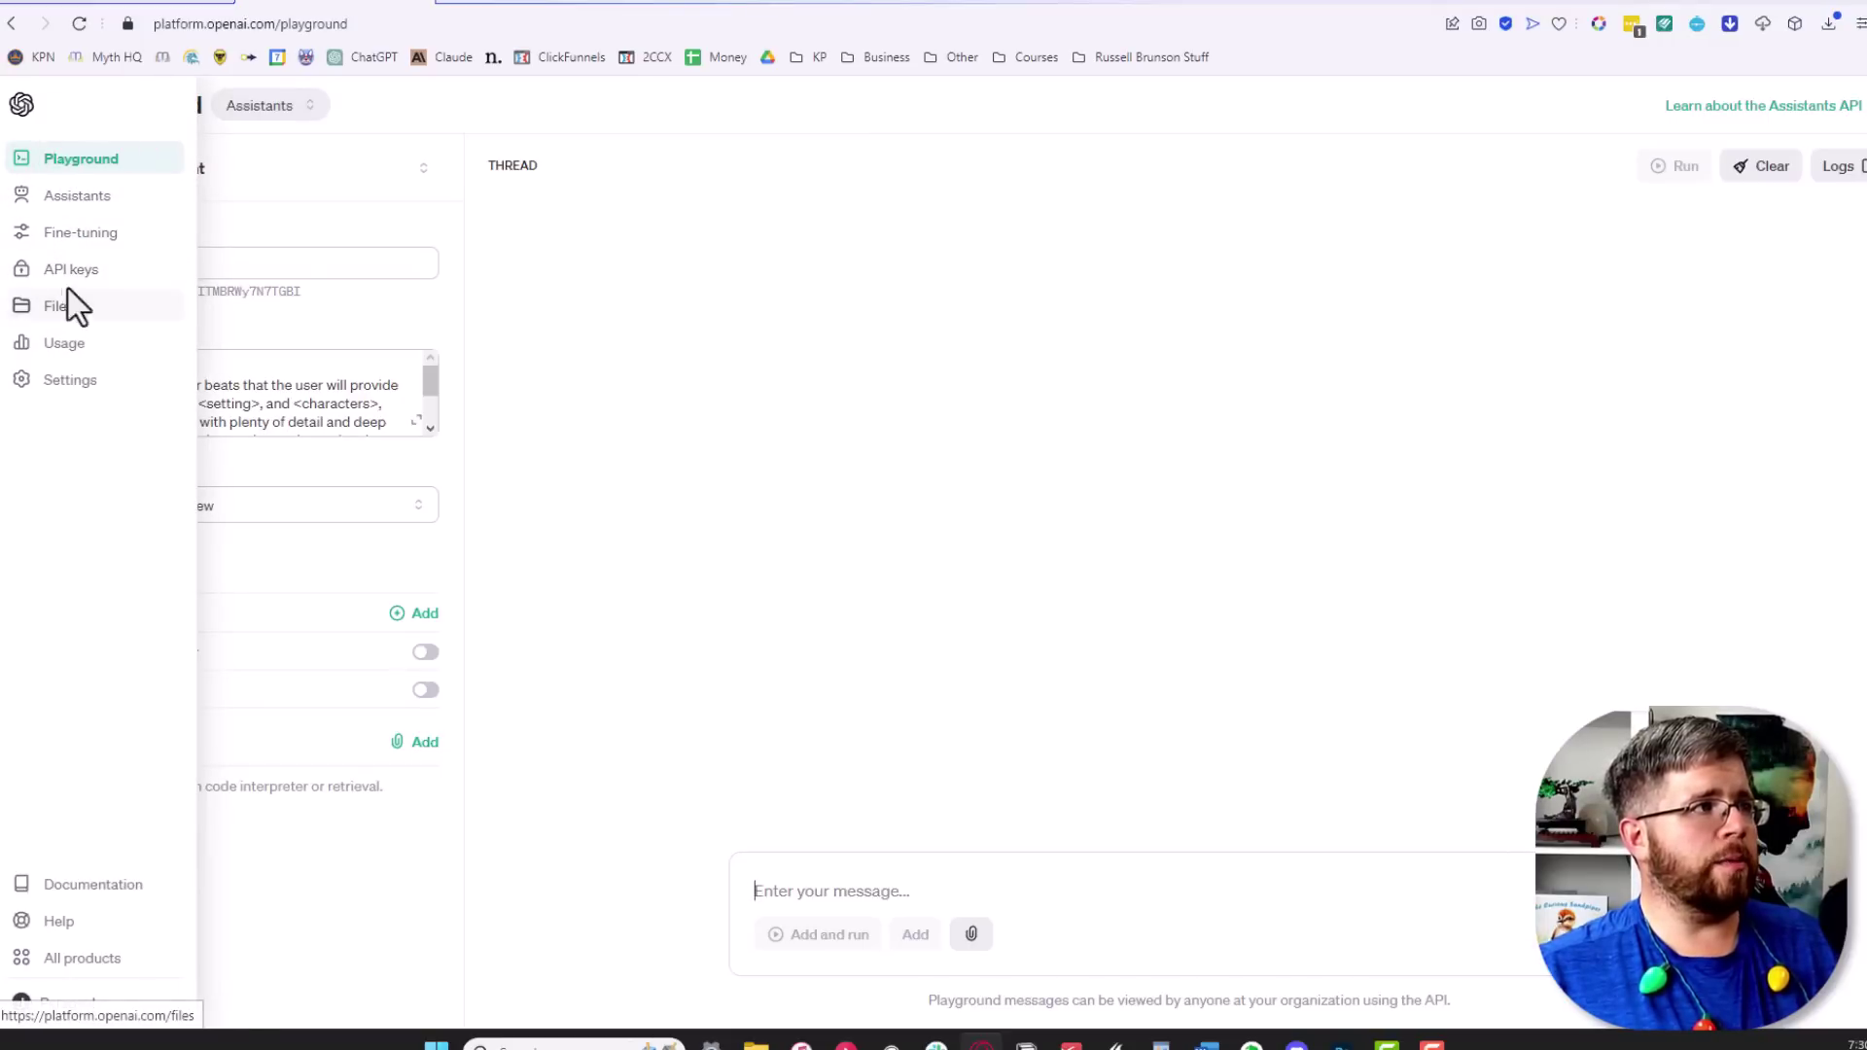
pyautogui.click(130, 292)
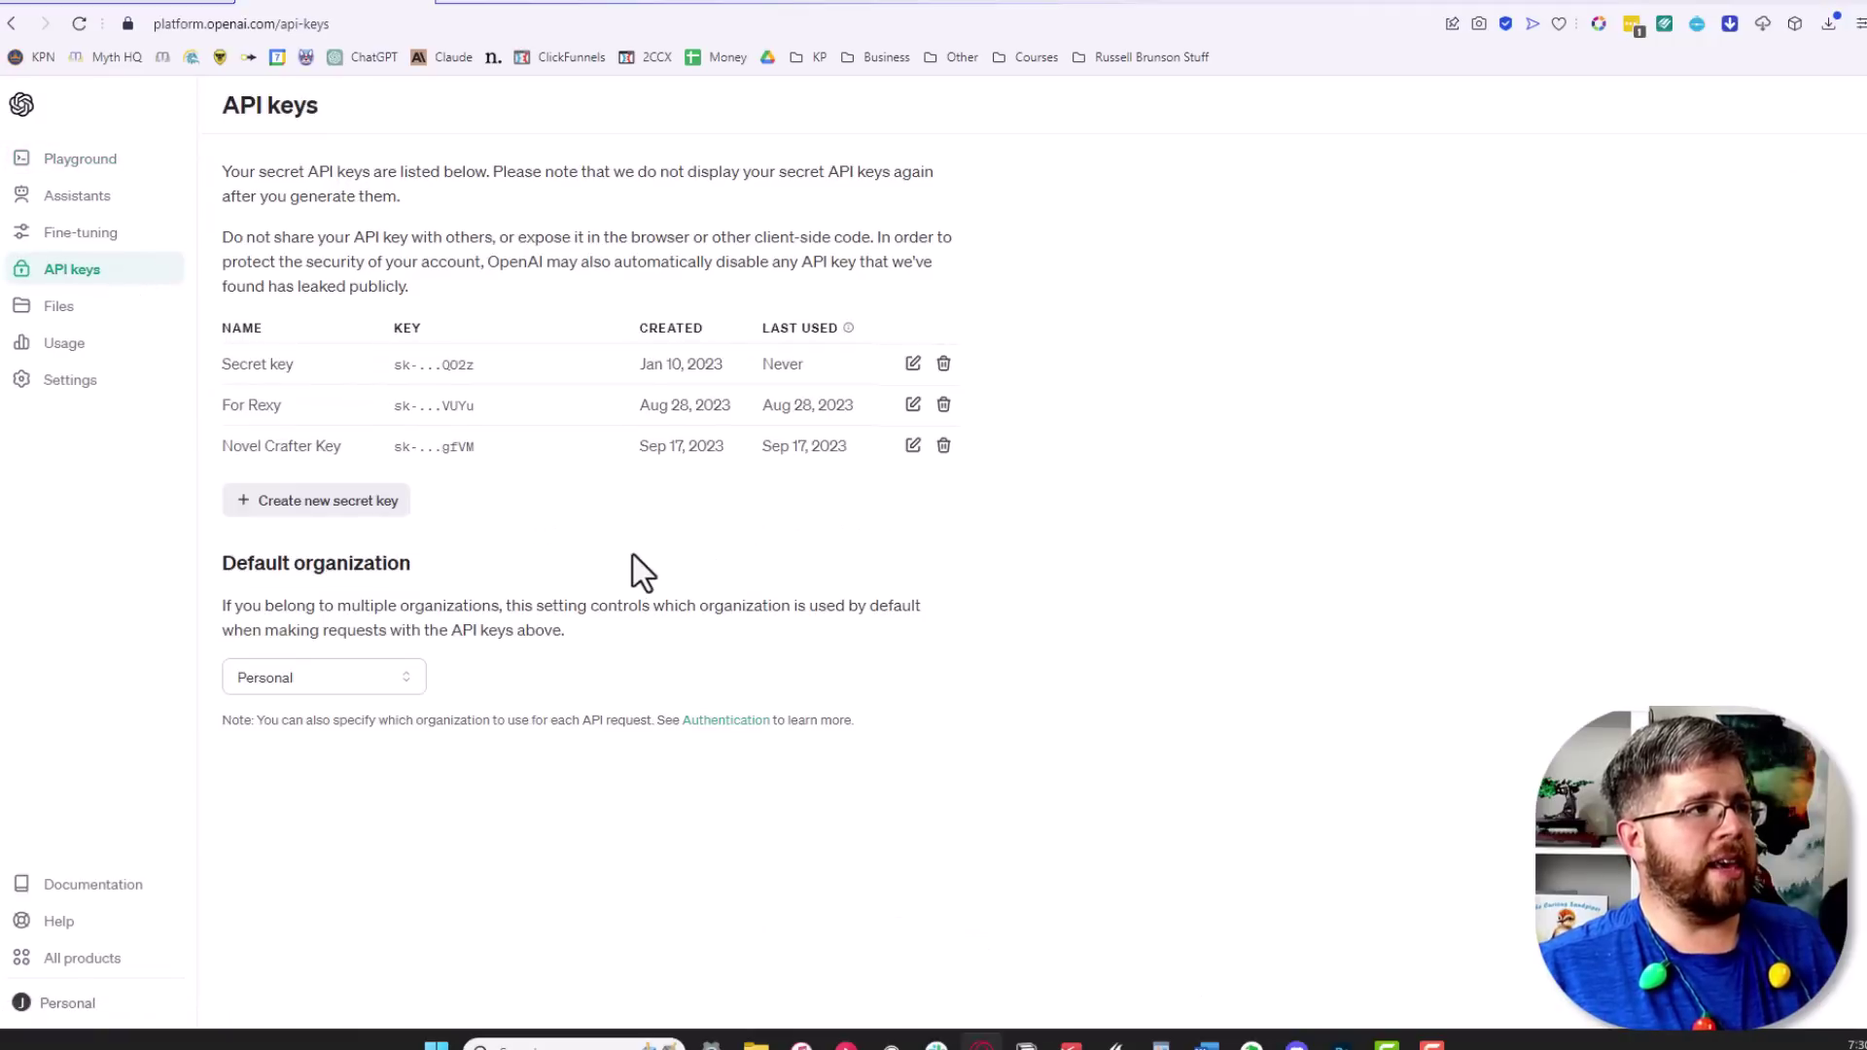
pyautogui.click(305, 504)
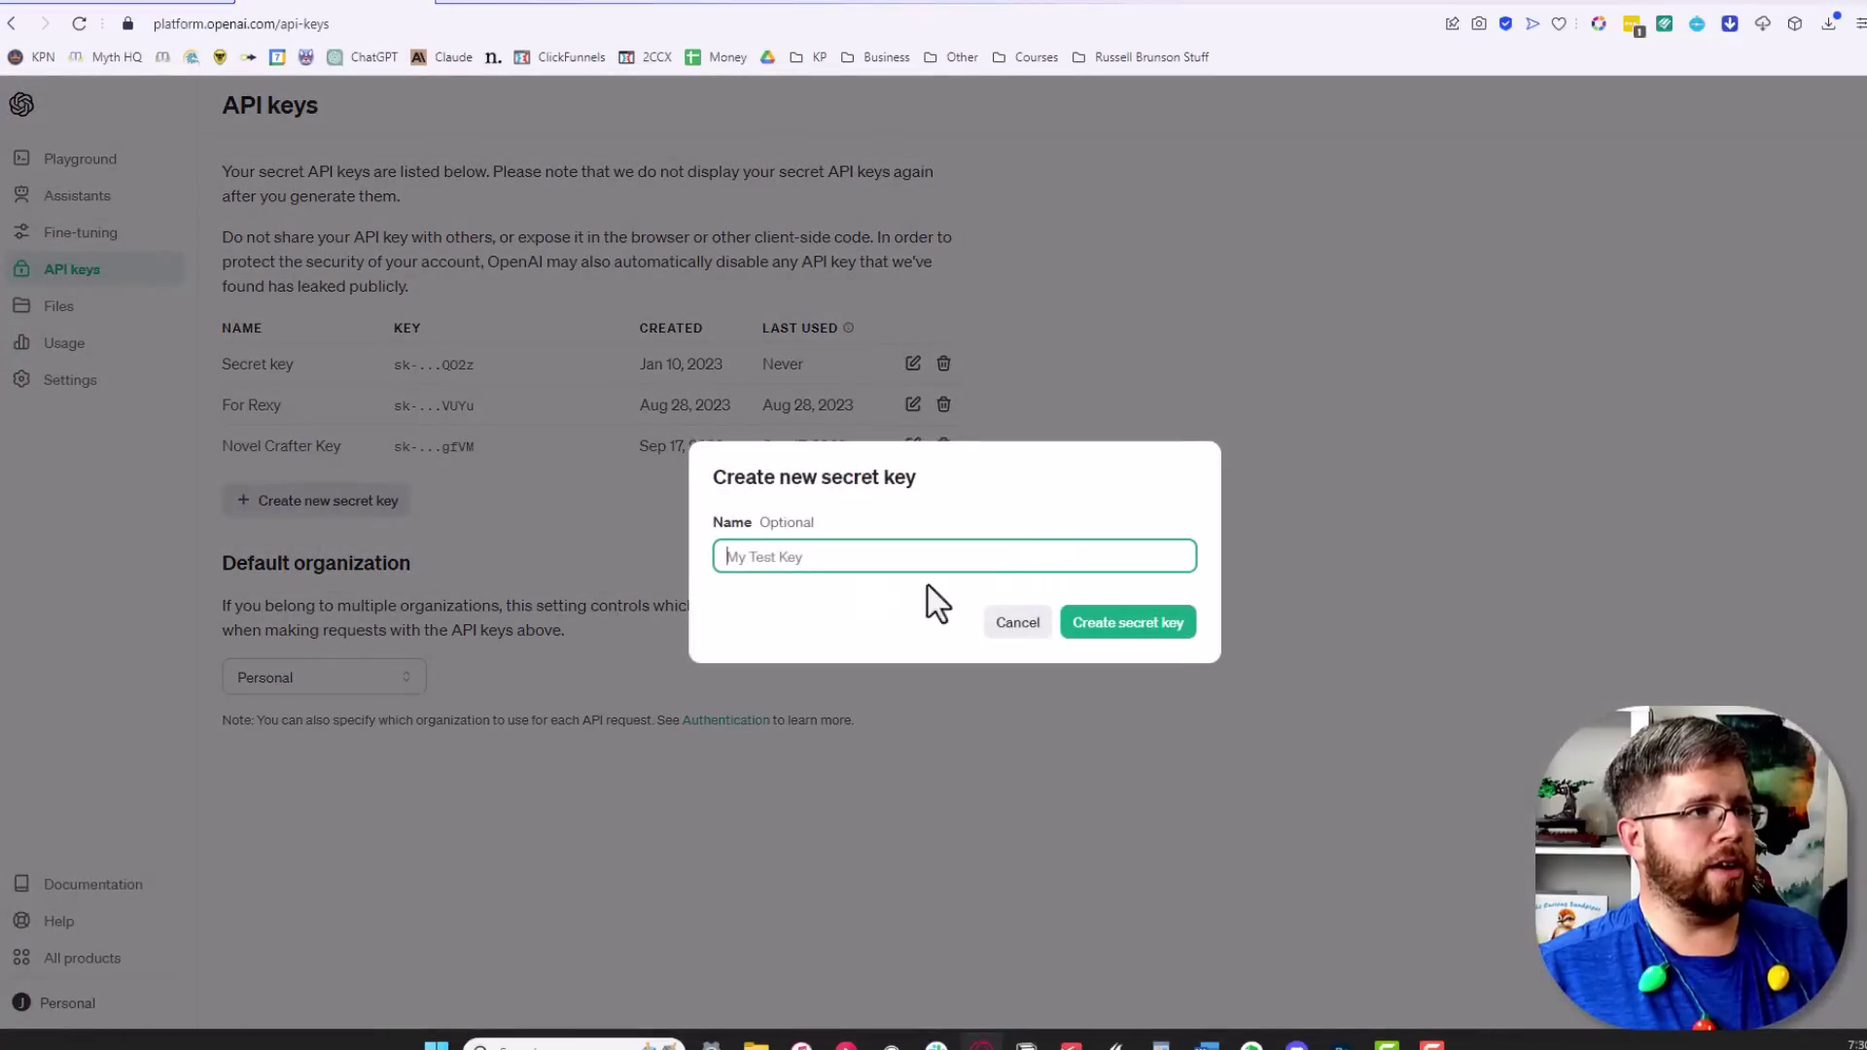
pyautogui.click(1018, 624)
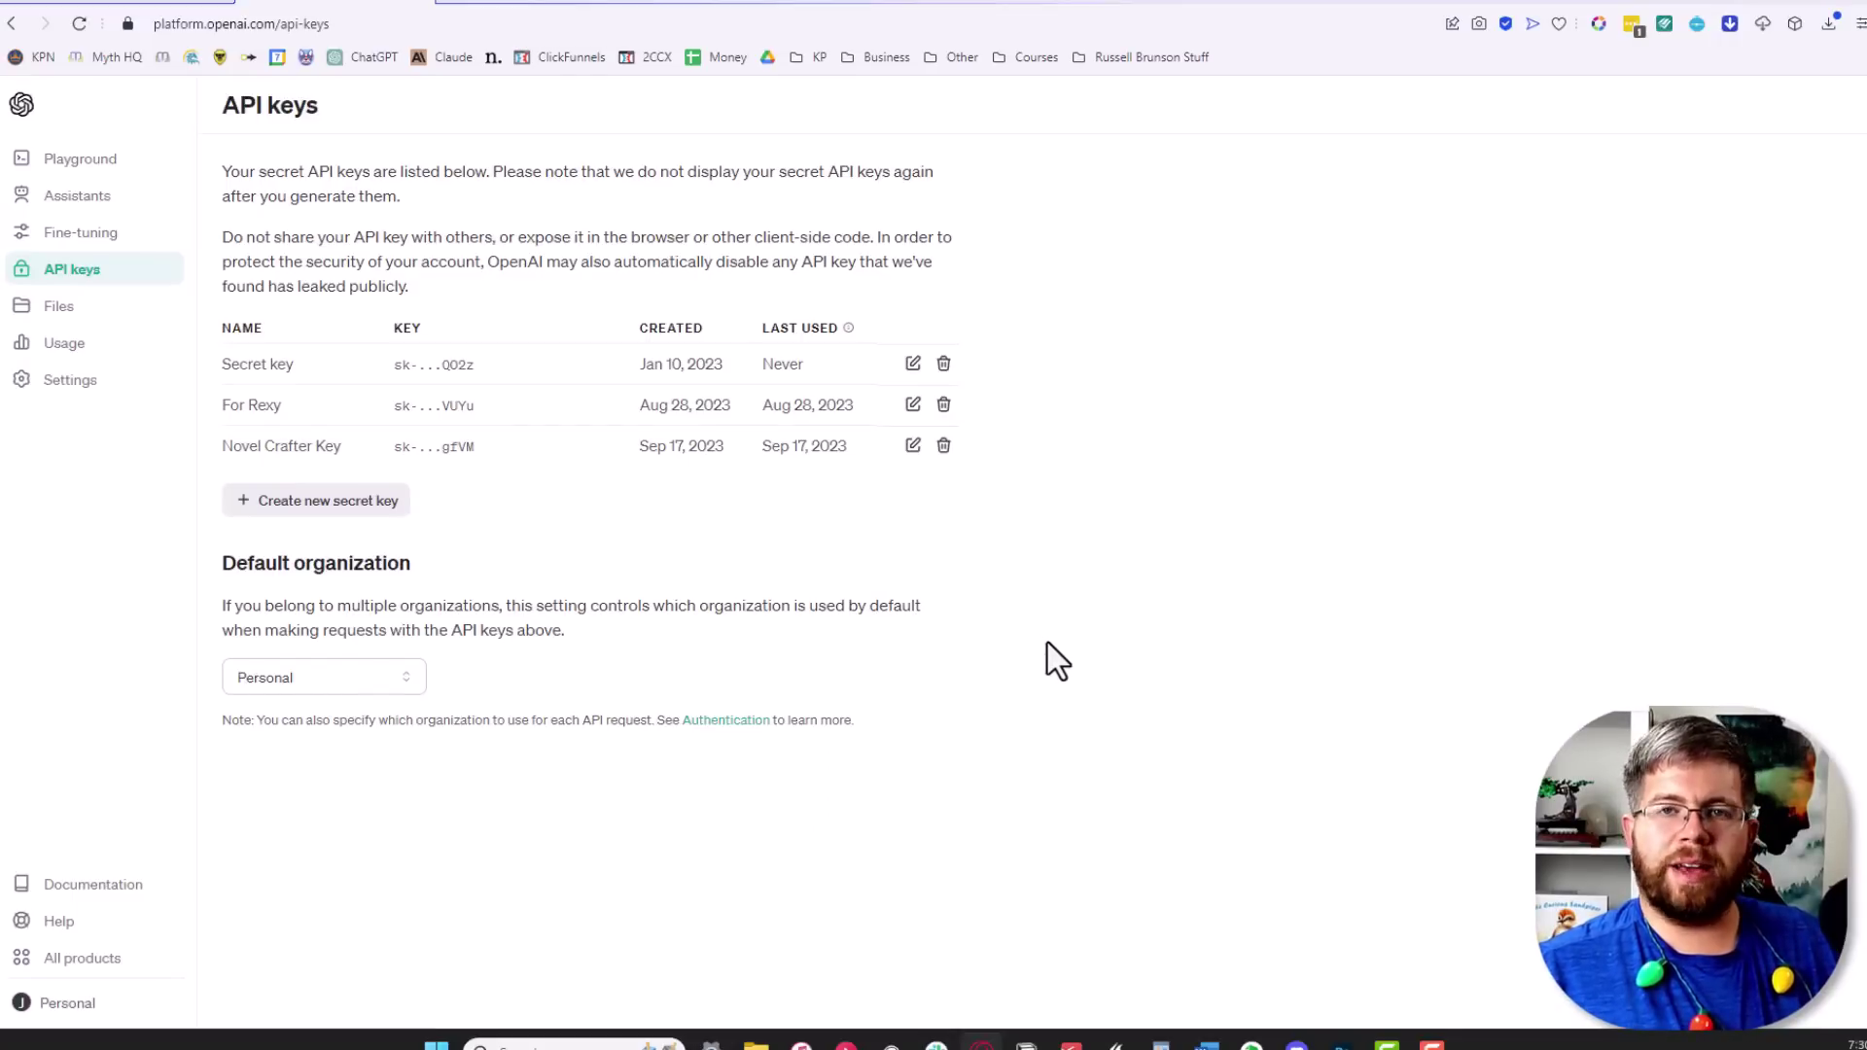
pyautogui.moveTo(218, 364); pyautogui.dragTo(1038, 483)
pyautogui.click(1280, 533)
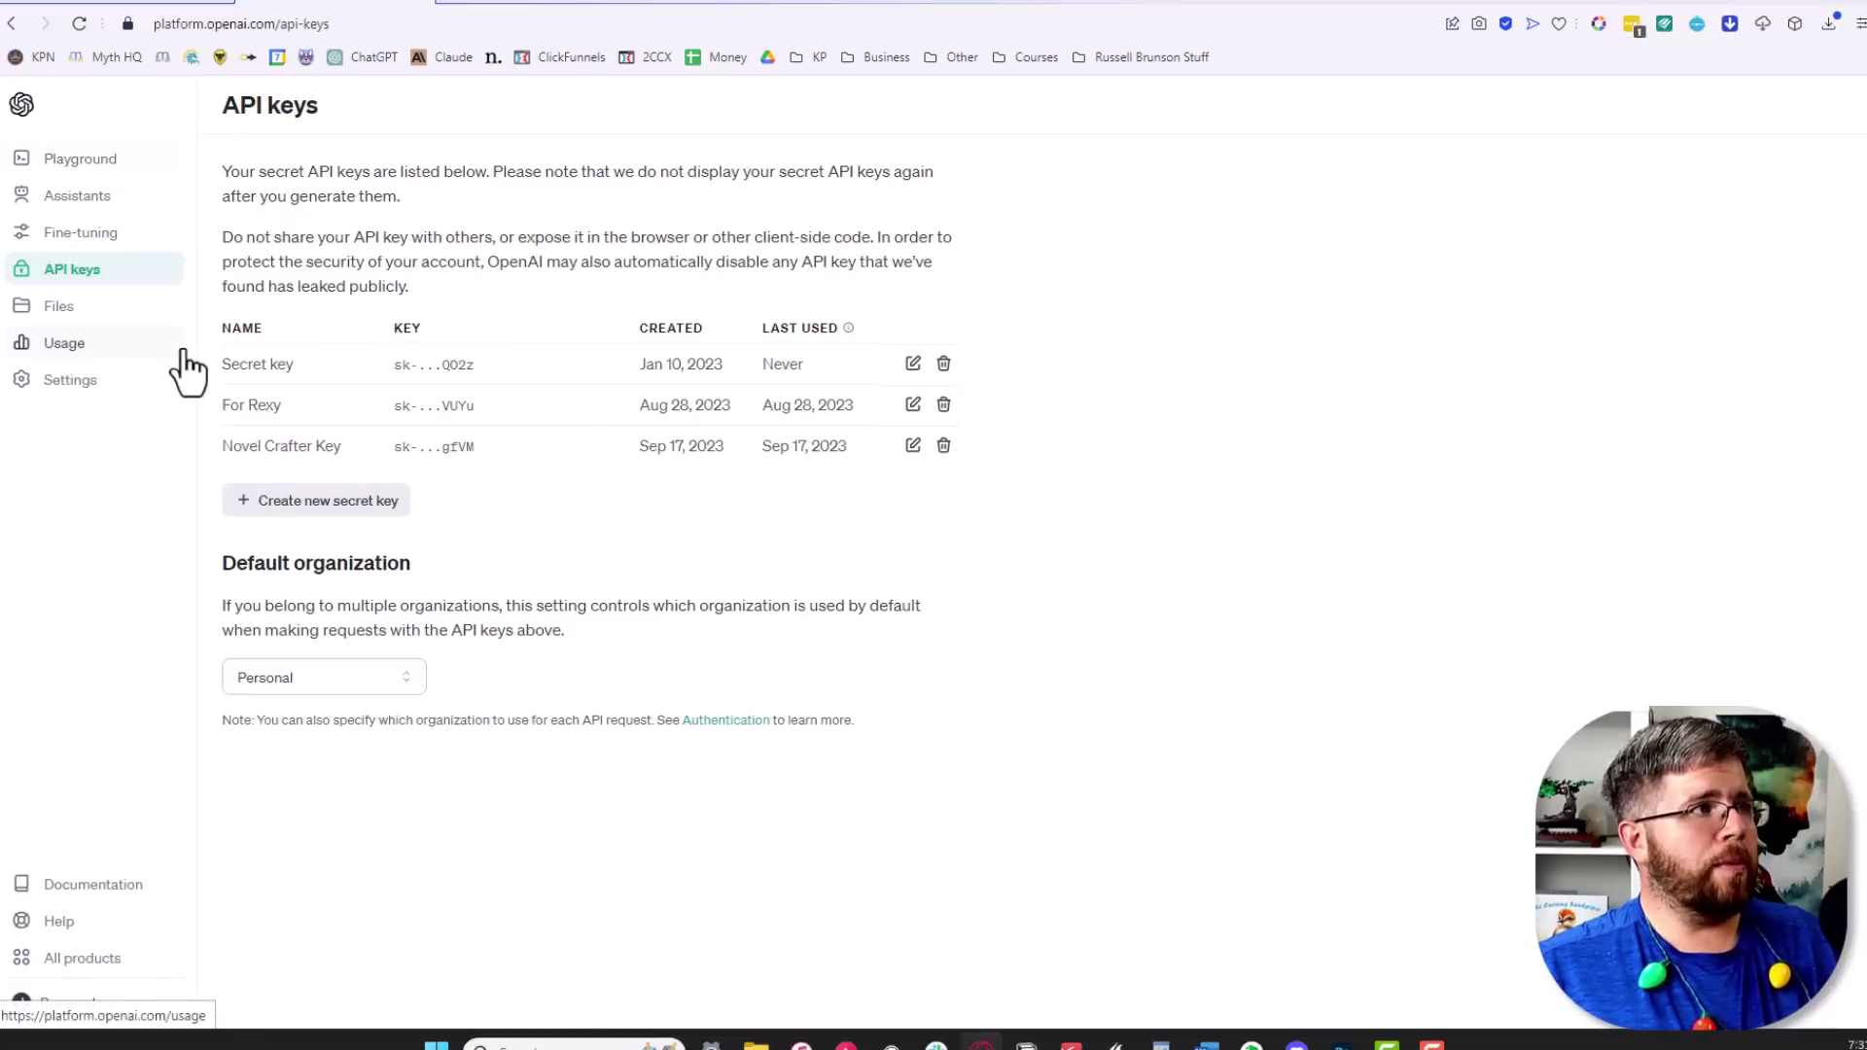
pyautogui.click(112, 348)
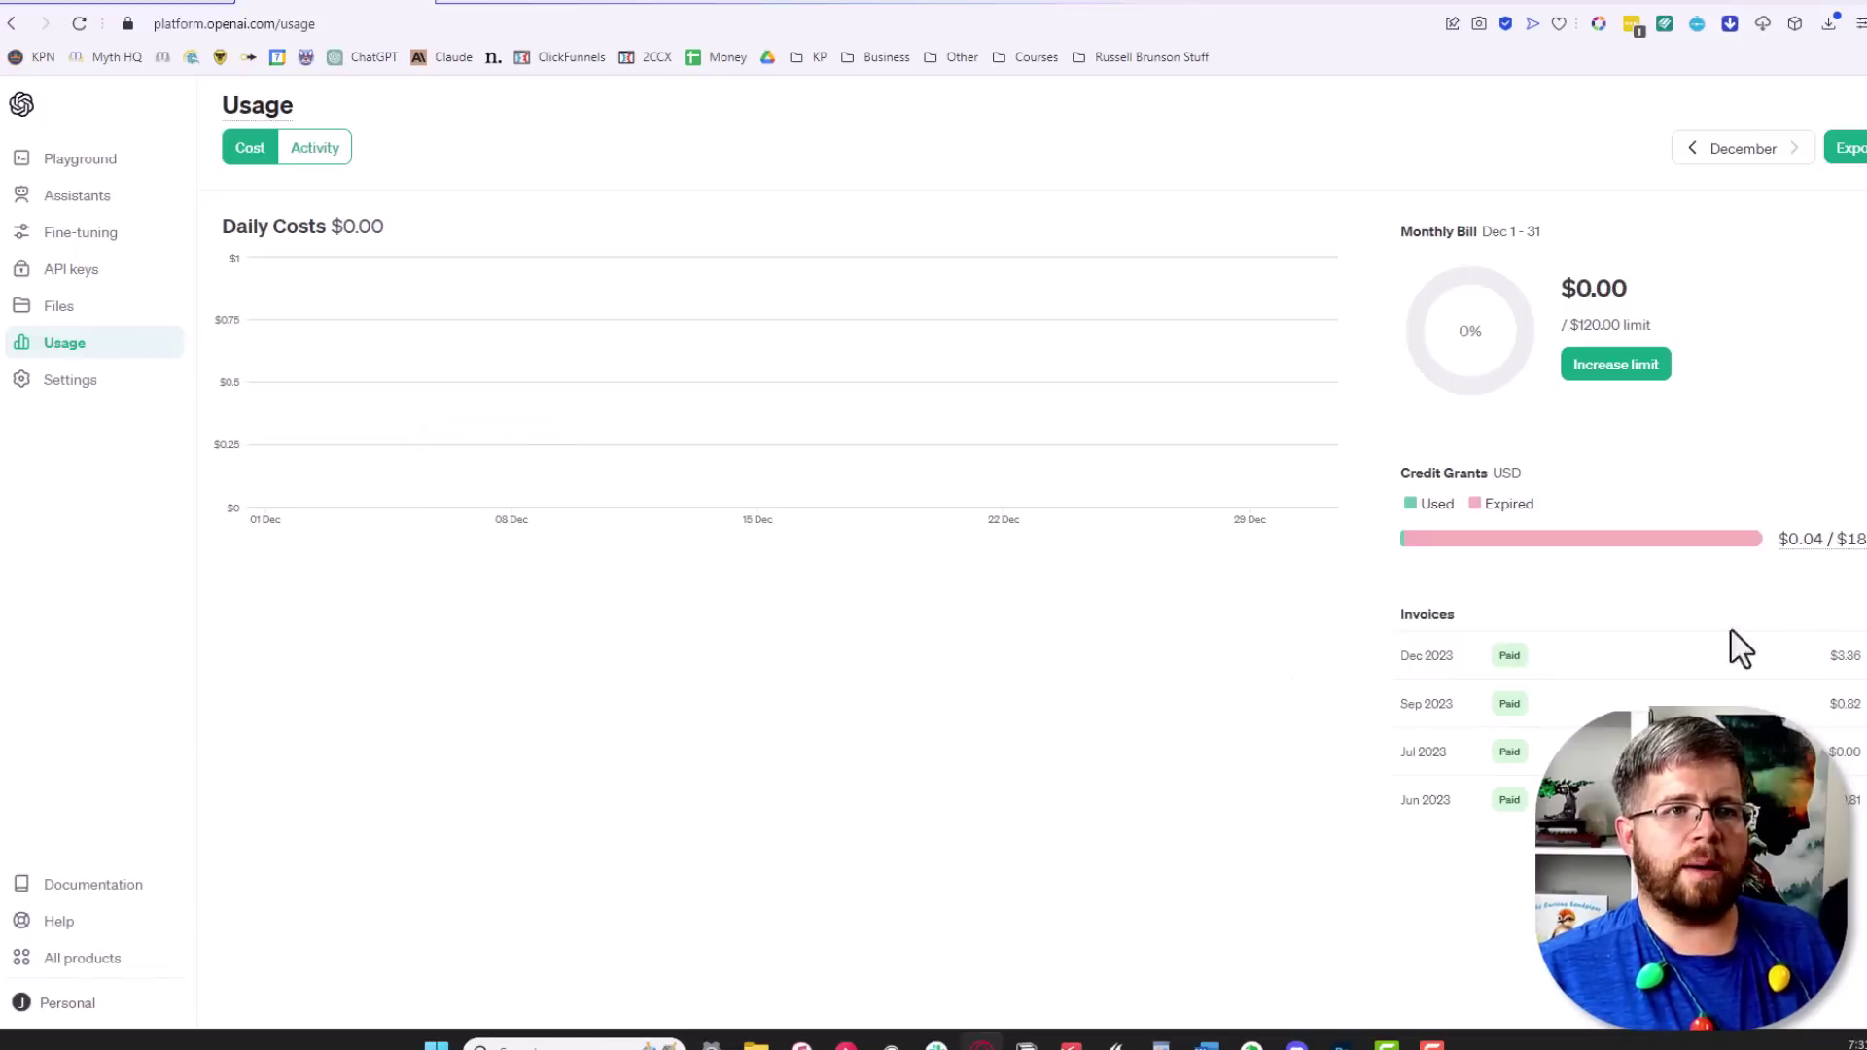
pyautogui.moveTo(1394, 657); pyautogui.dragTo(1463, 662)
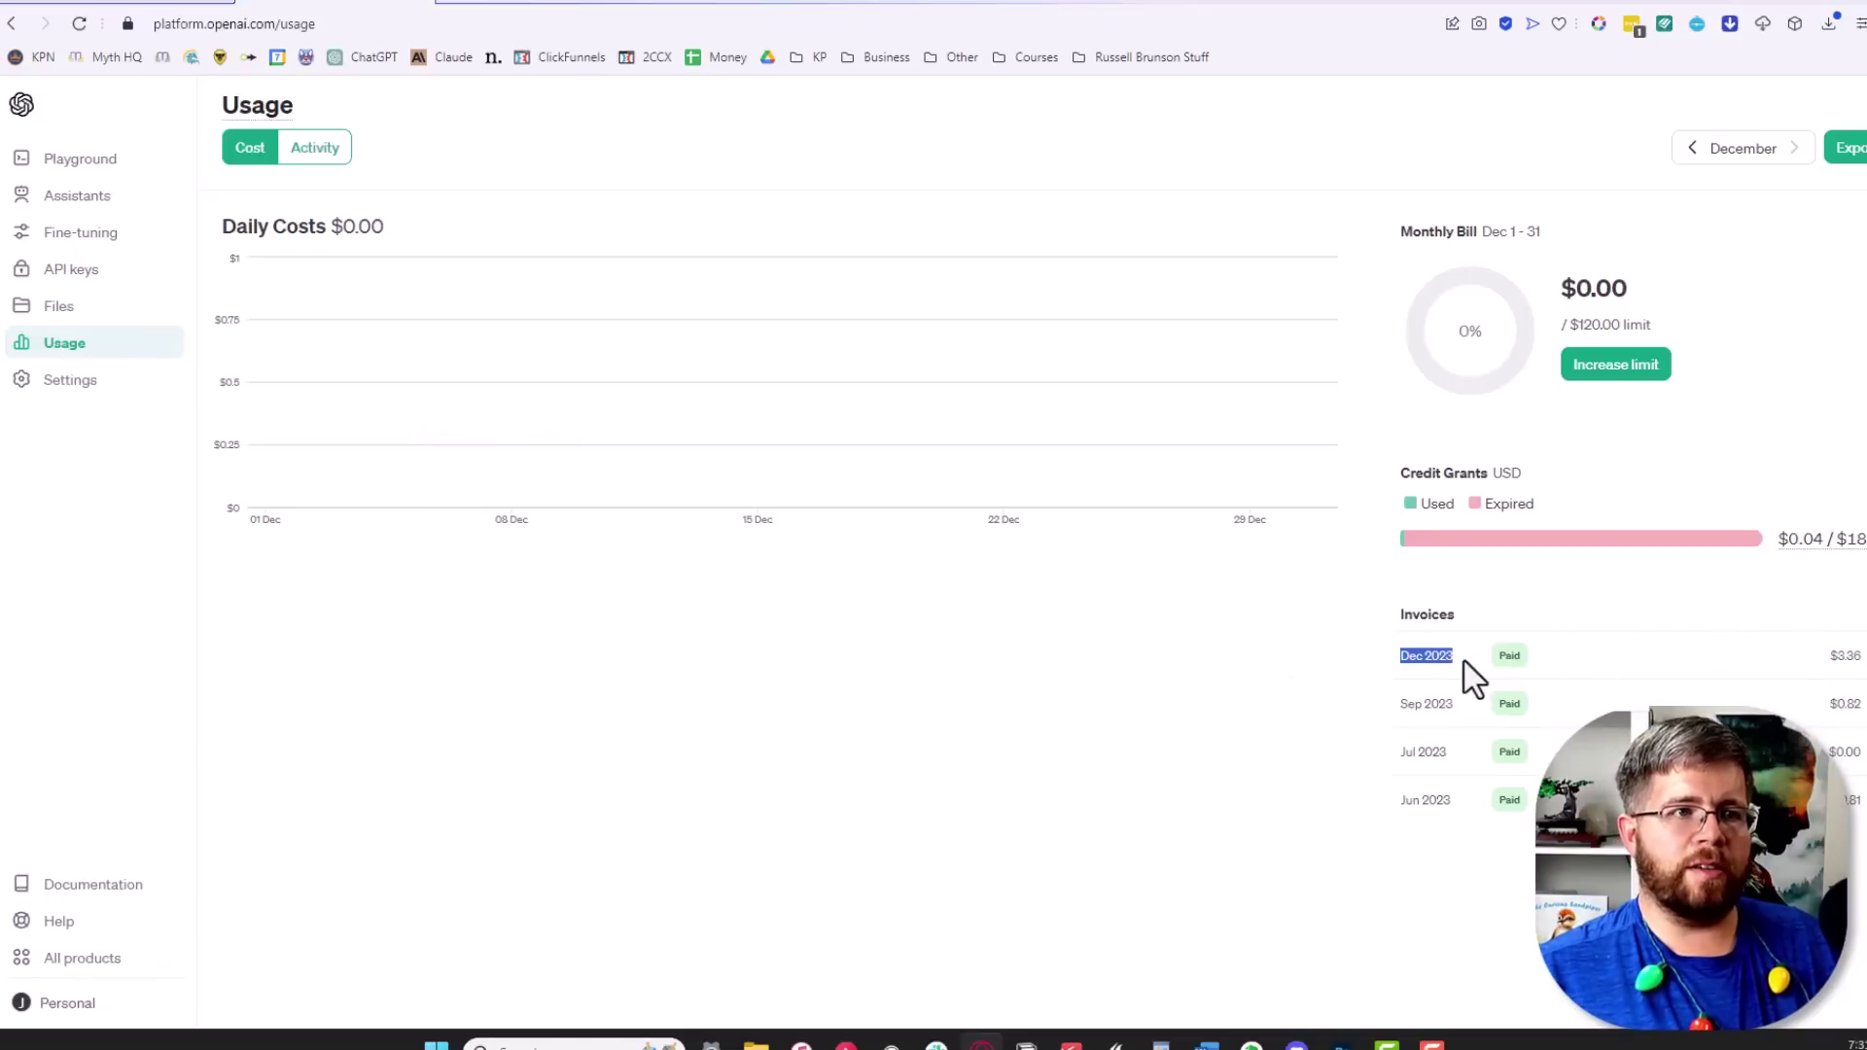
pyautogui.click(1783, 649)
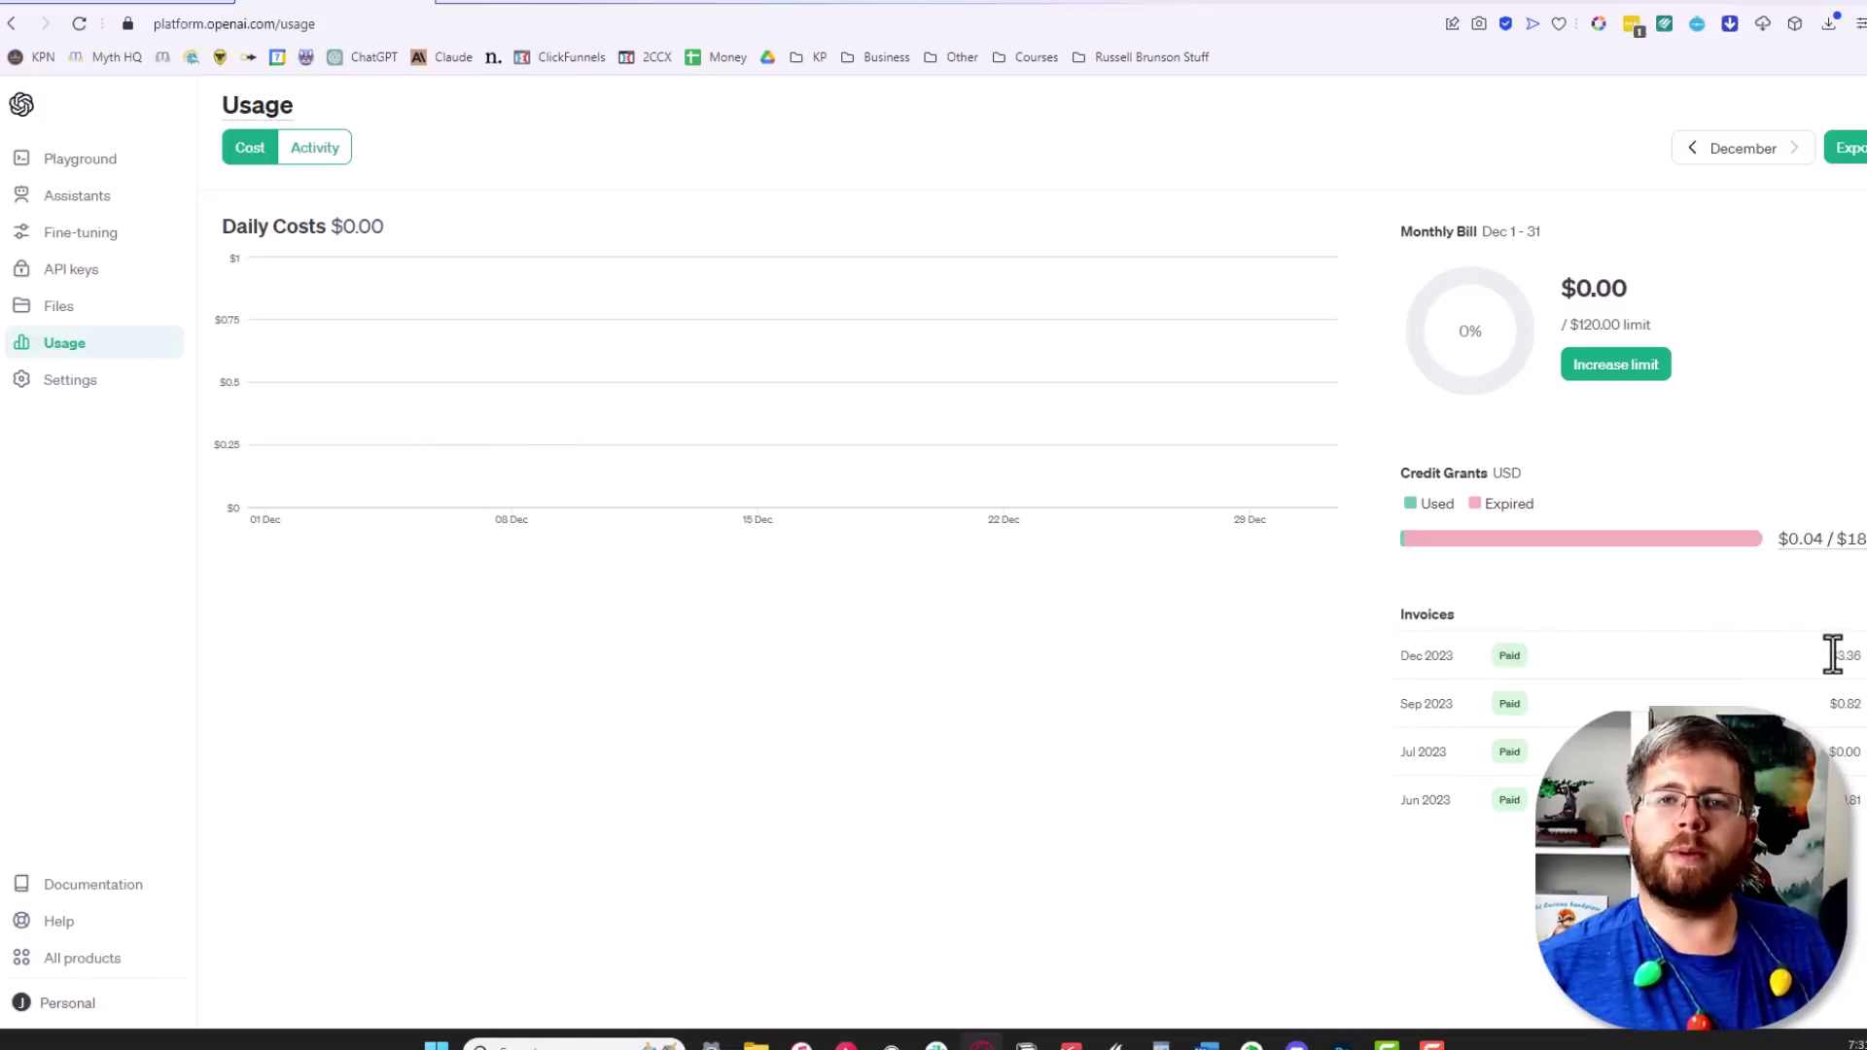
pyautogui.moveTo(1821, 657); pyautogui.dragTo(1863, 671)
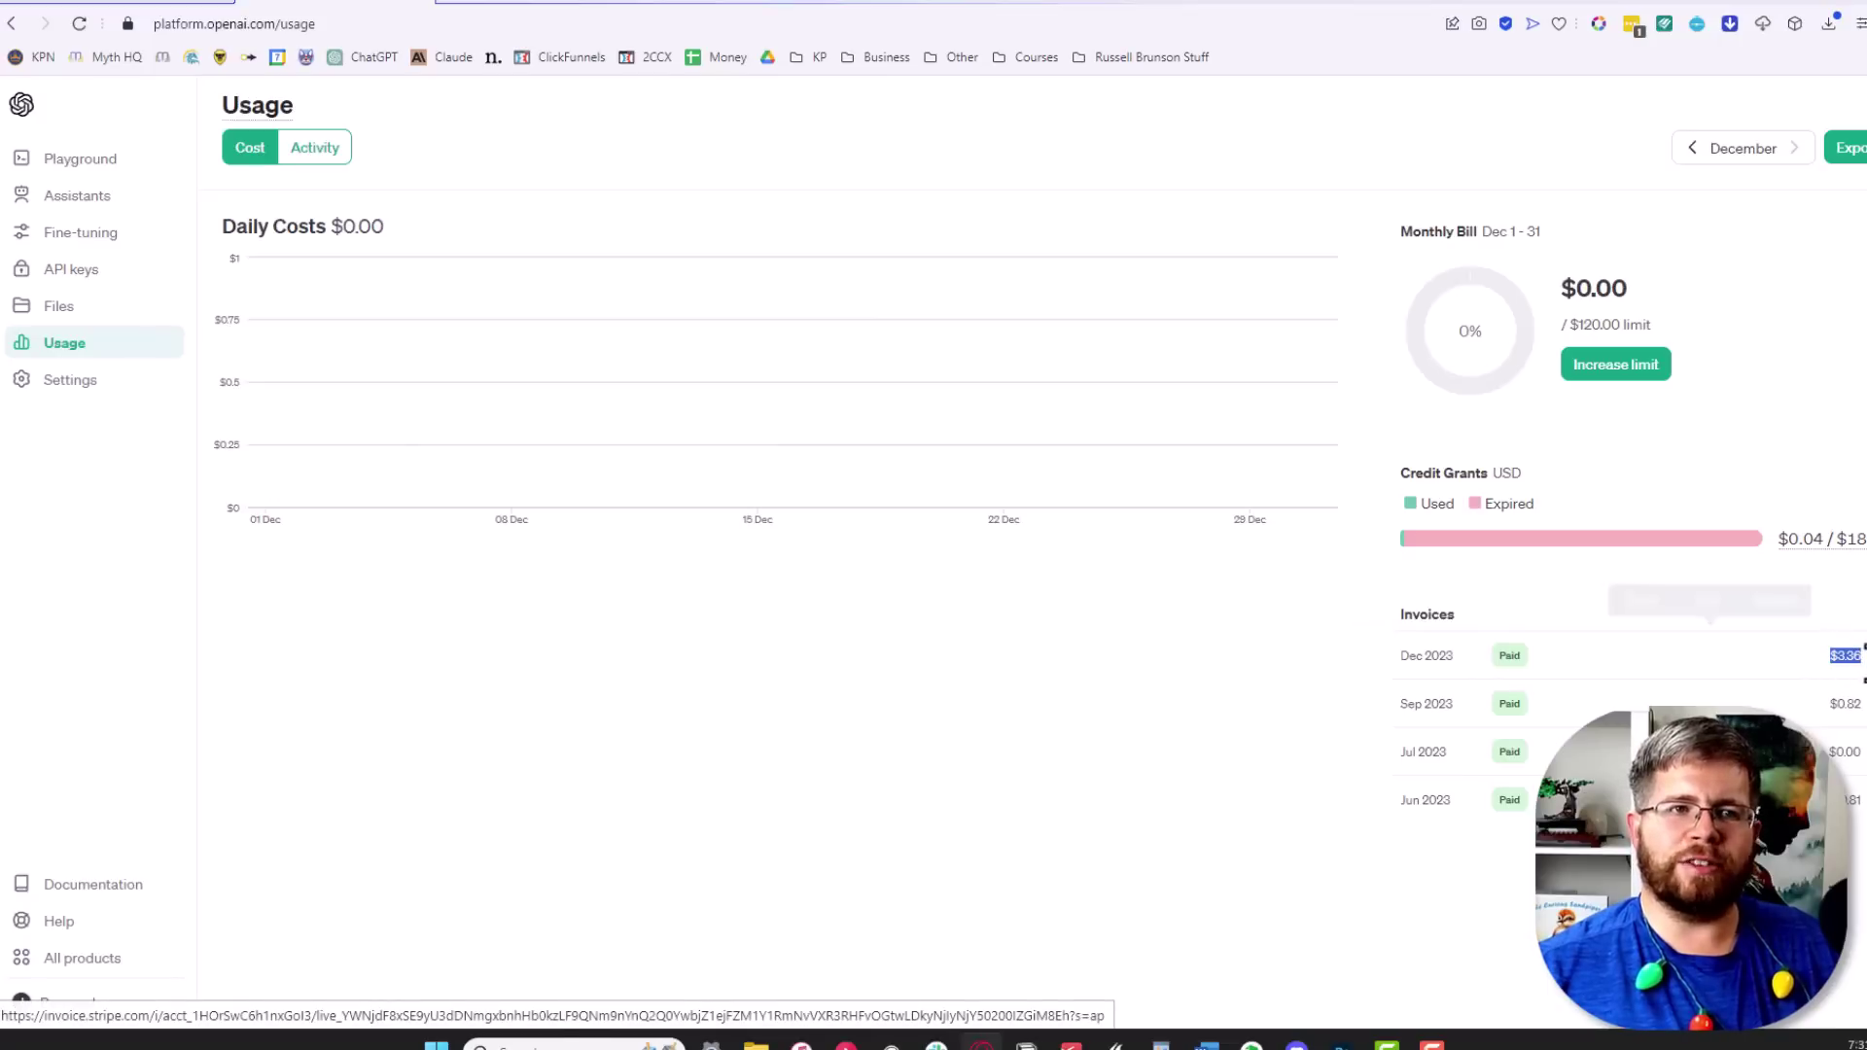
pyautogui.click(929, 757)
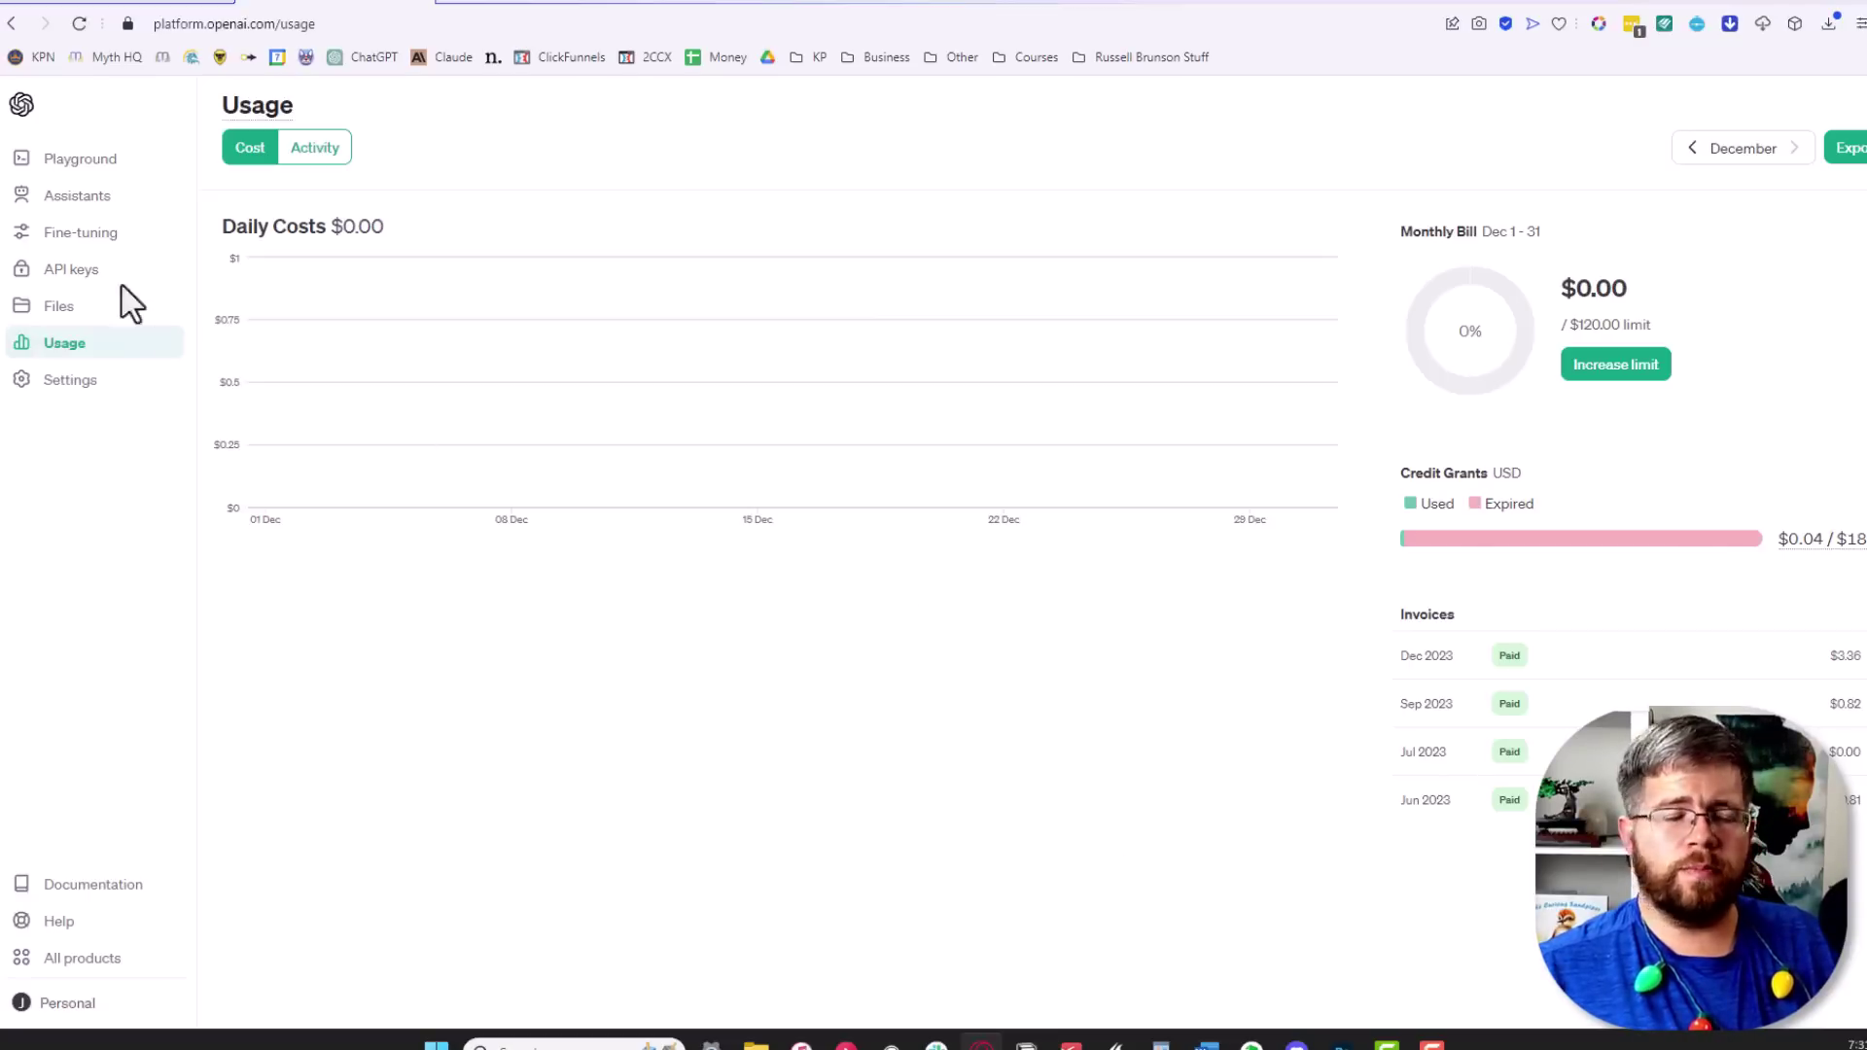
pyautogui.click(93, 274)
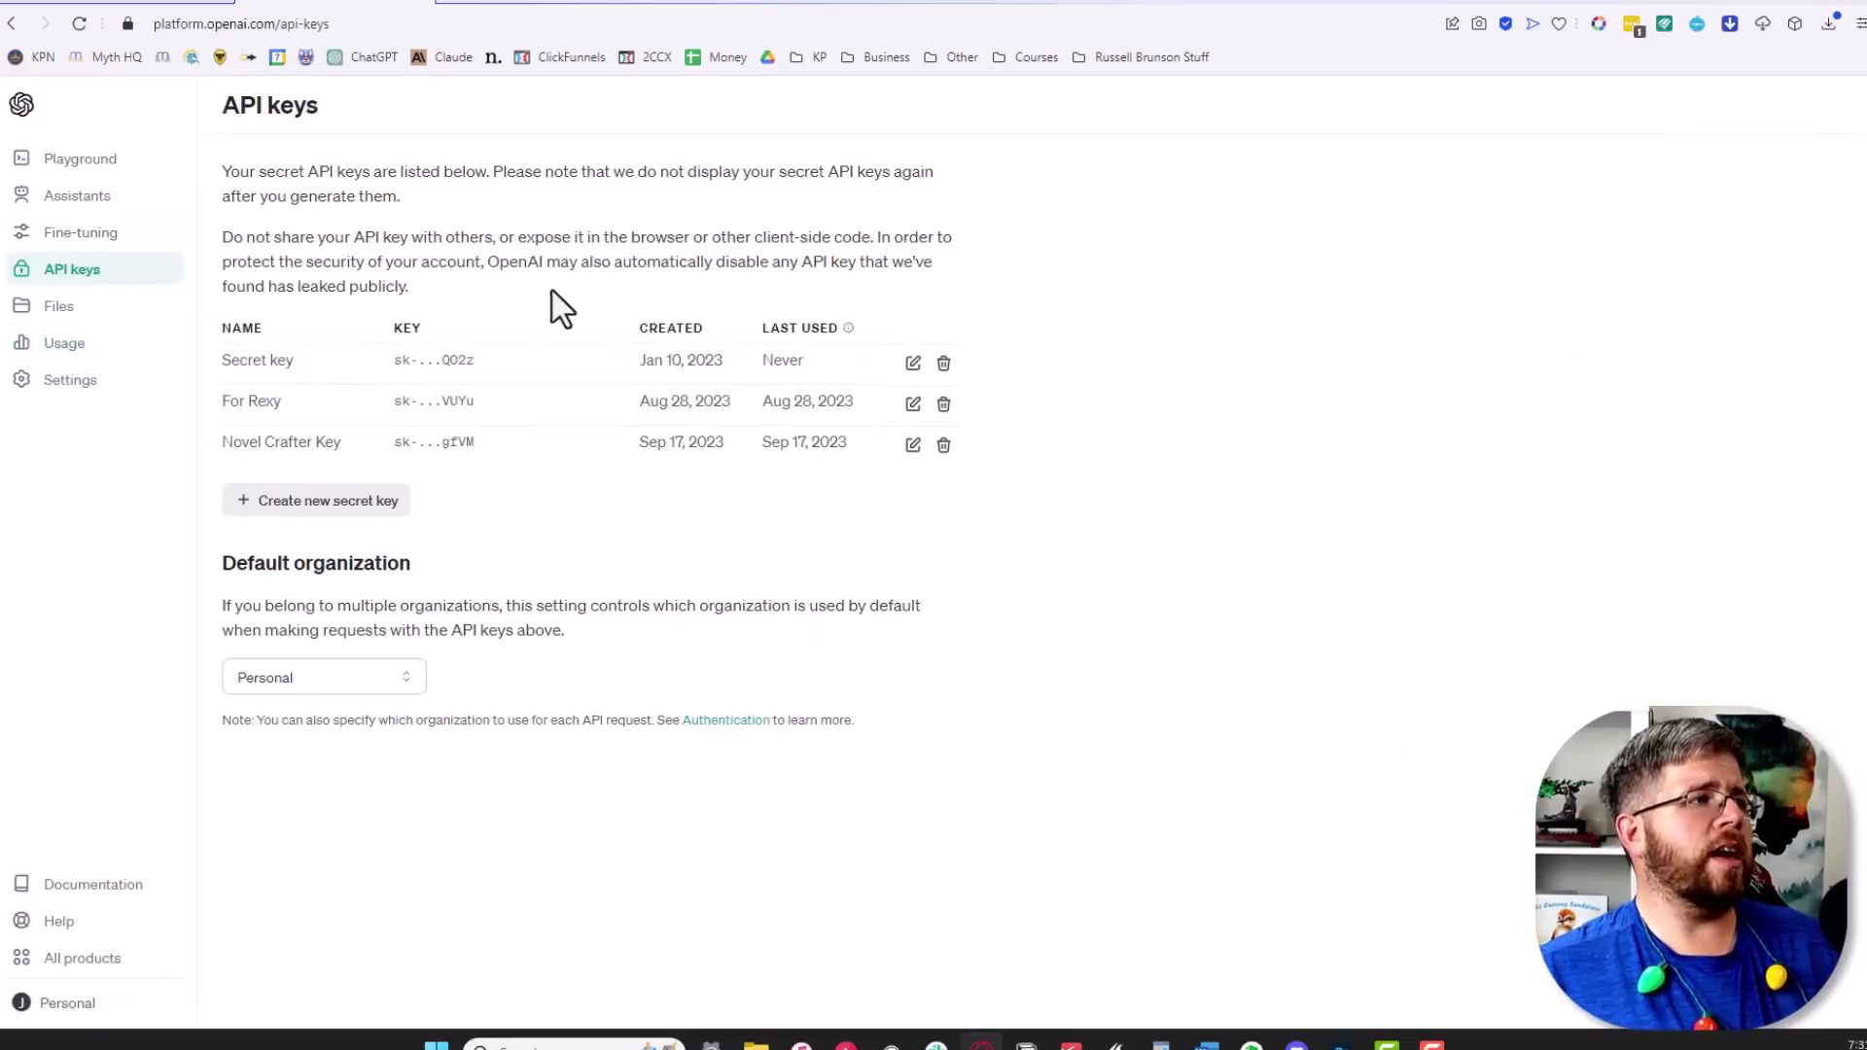
# Back in Novelcrafter, close the settings and reopen them from the account menu
pyautogui.click(558, 8)
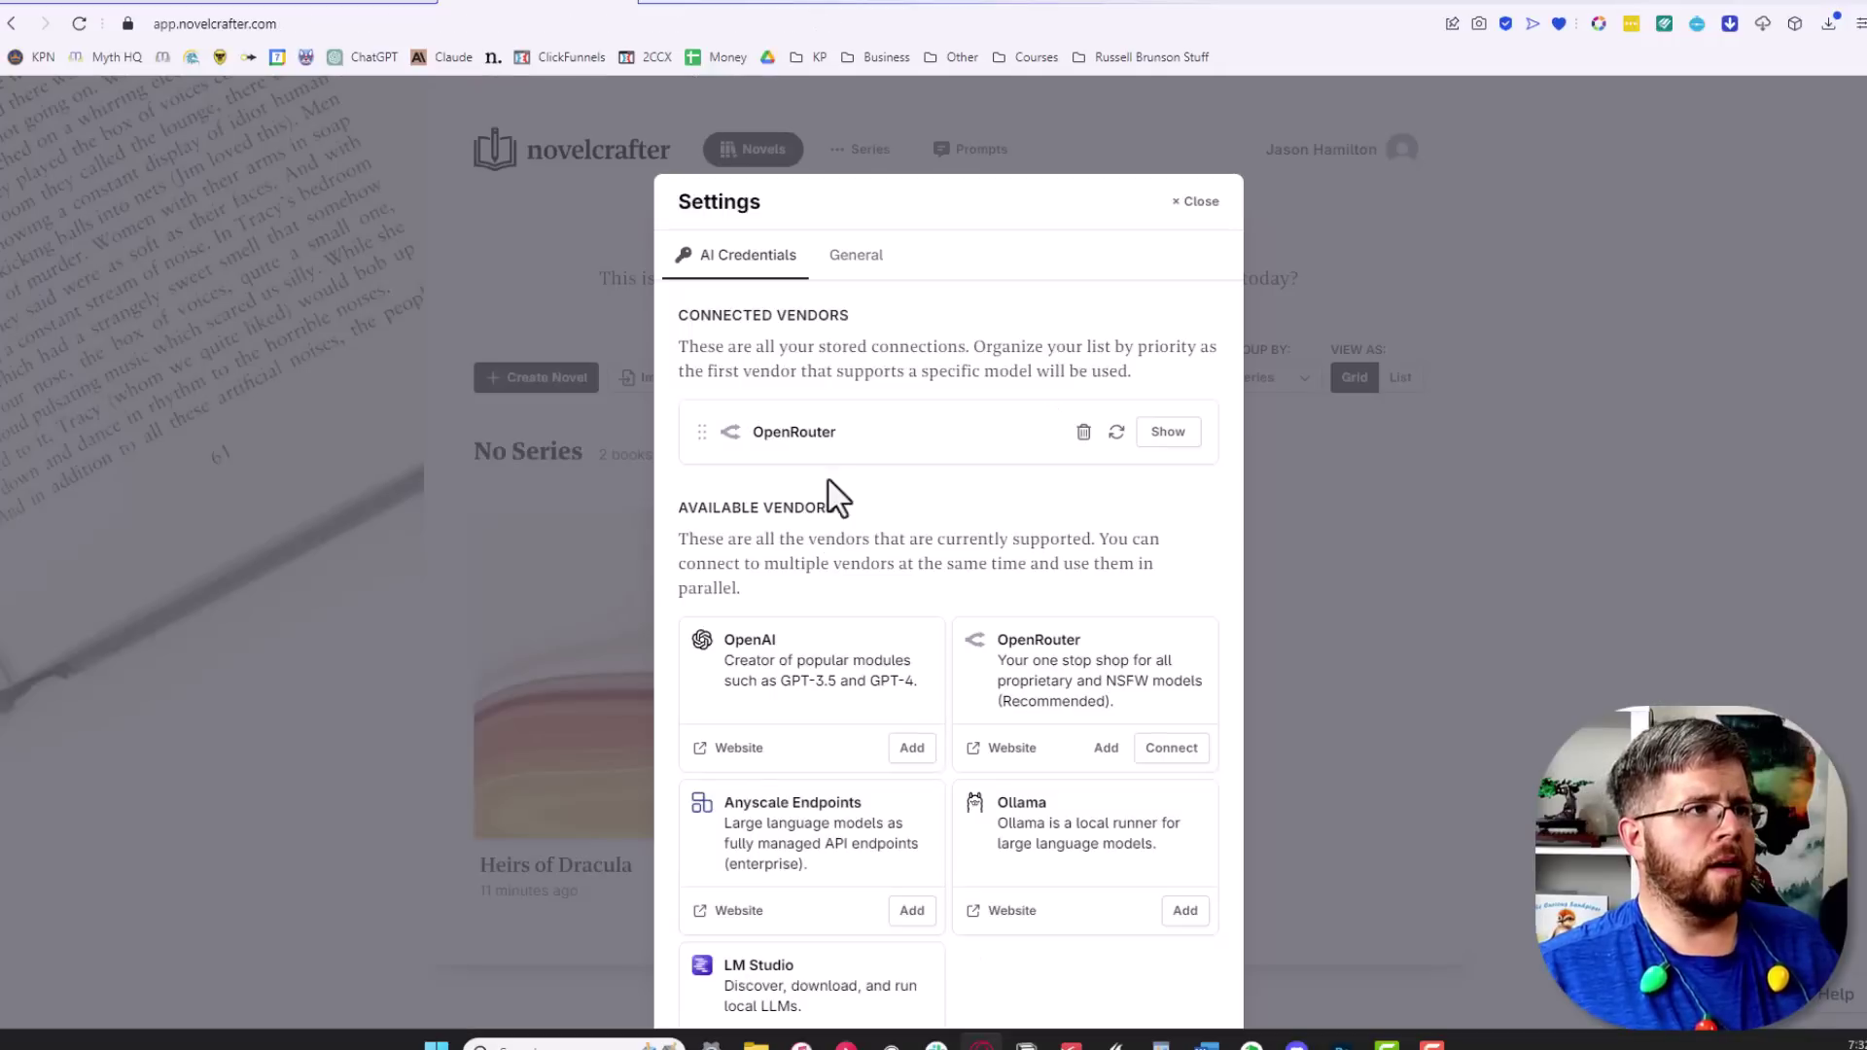
pyautogui.click(1204, 200)
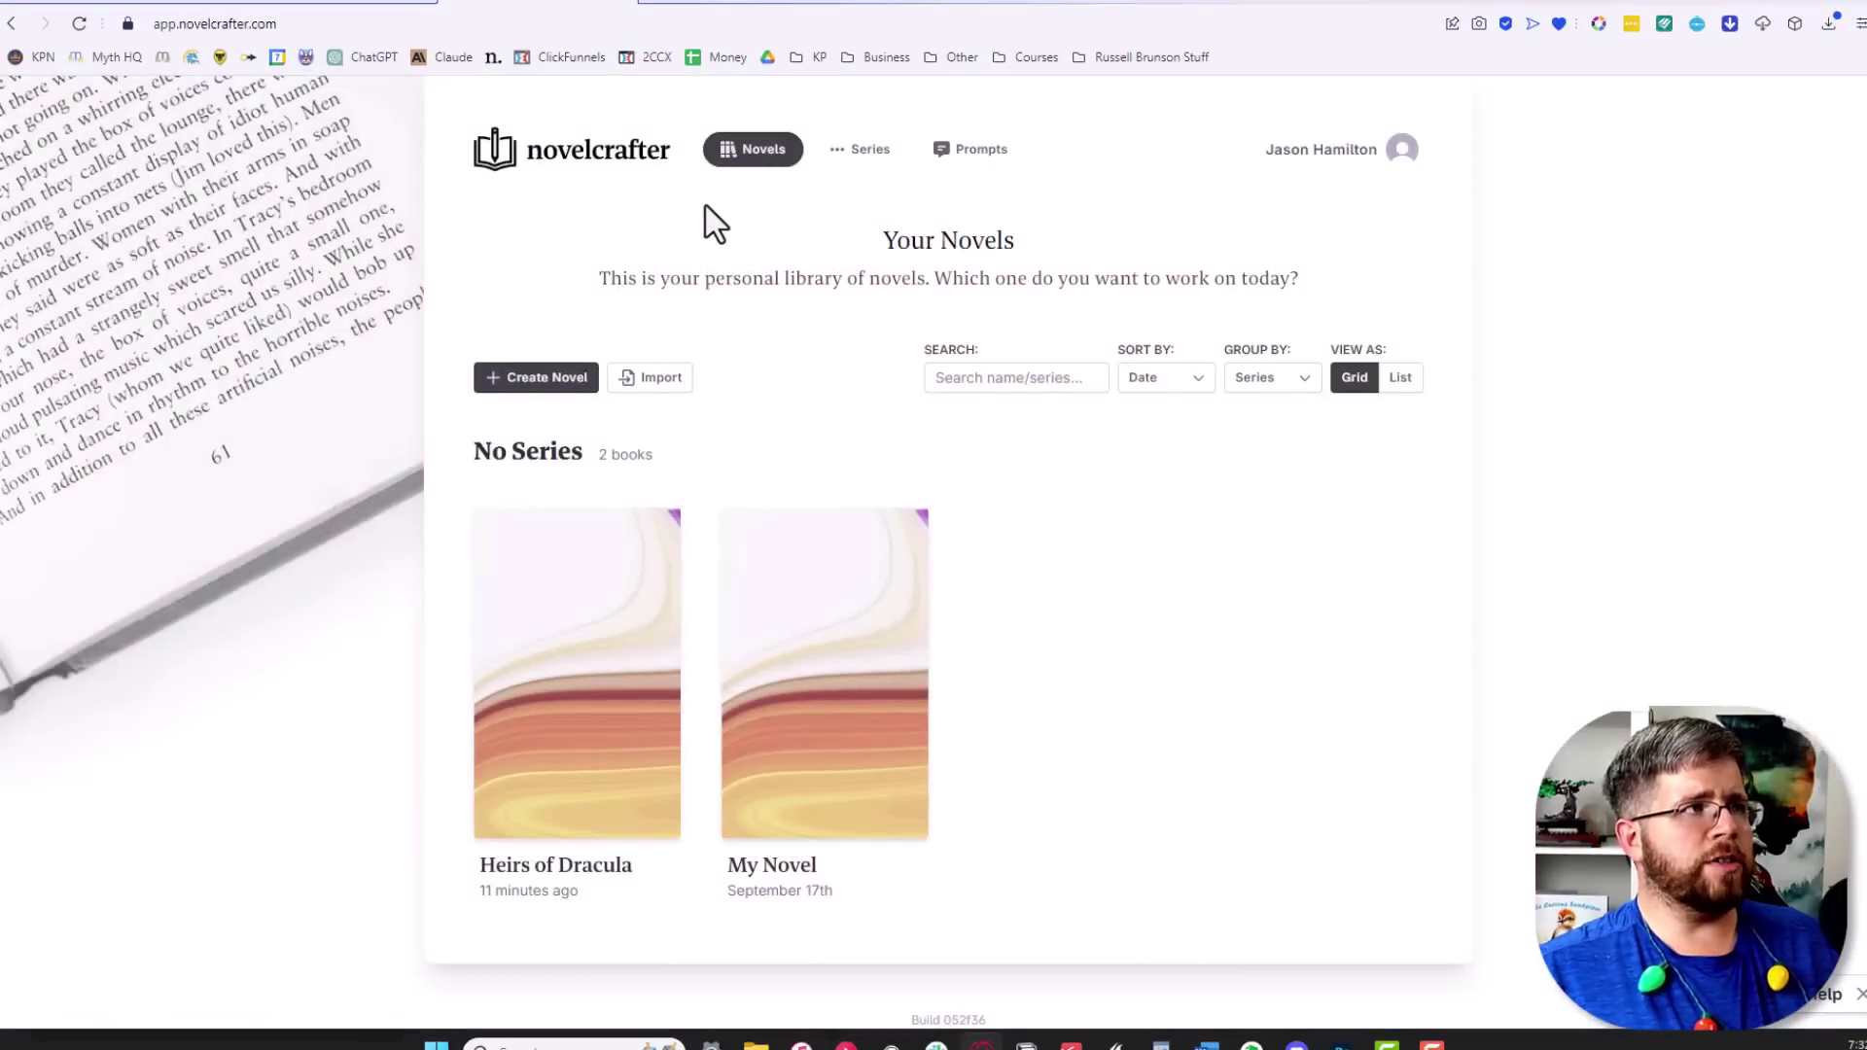
pyautogui.click(1371, 177)
pyautogui.scroll(-1, 1325, 370)
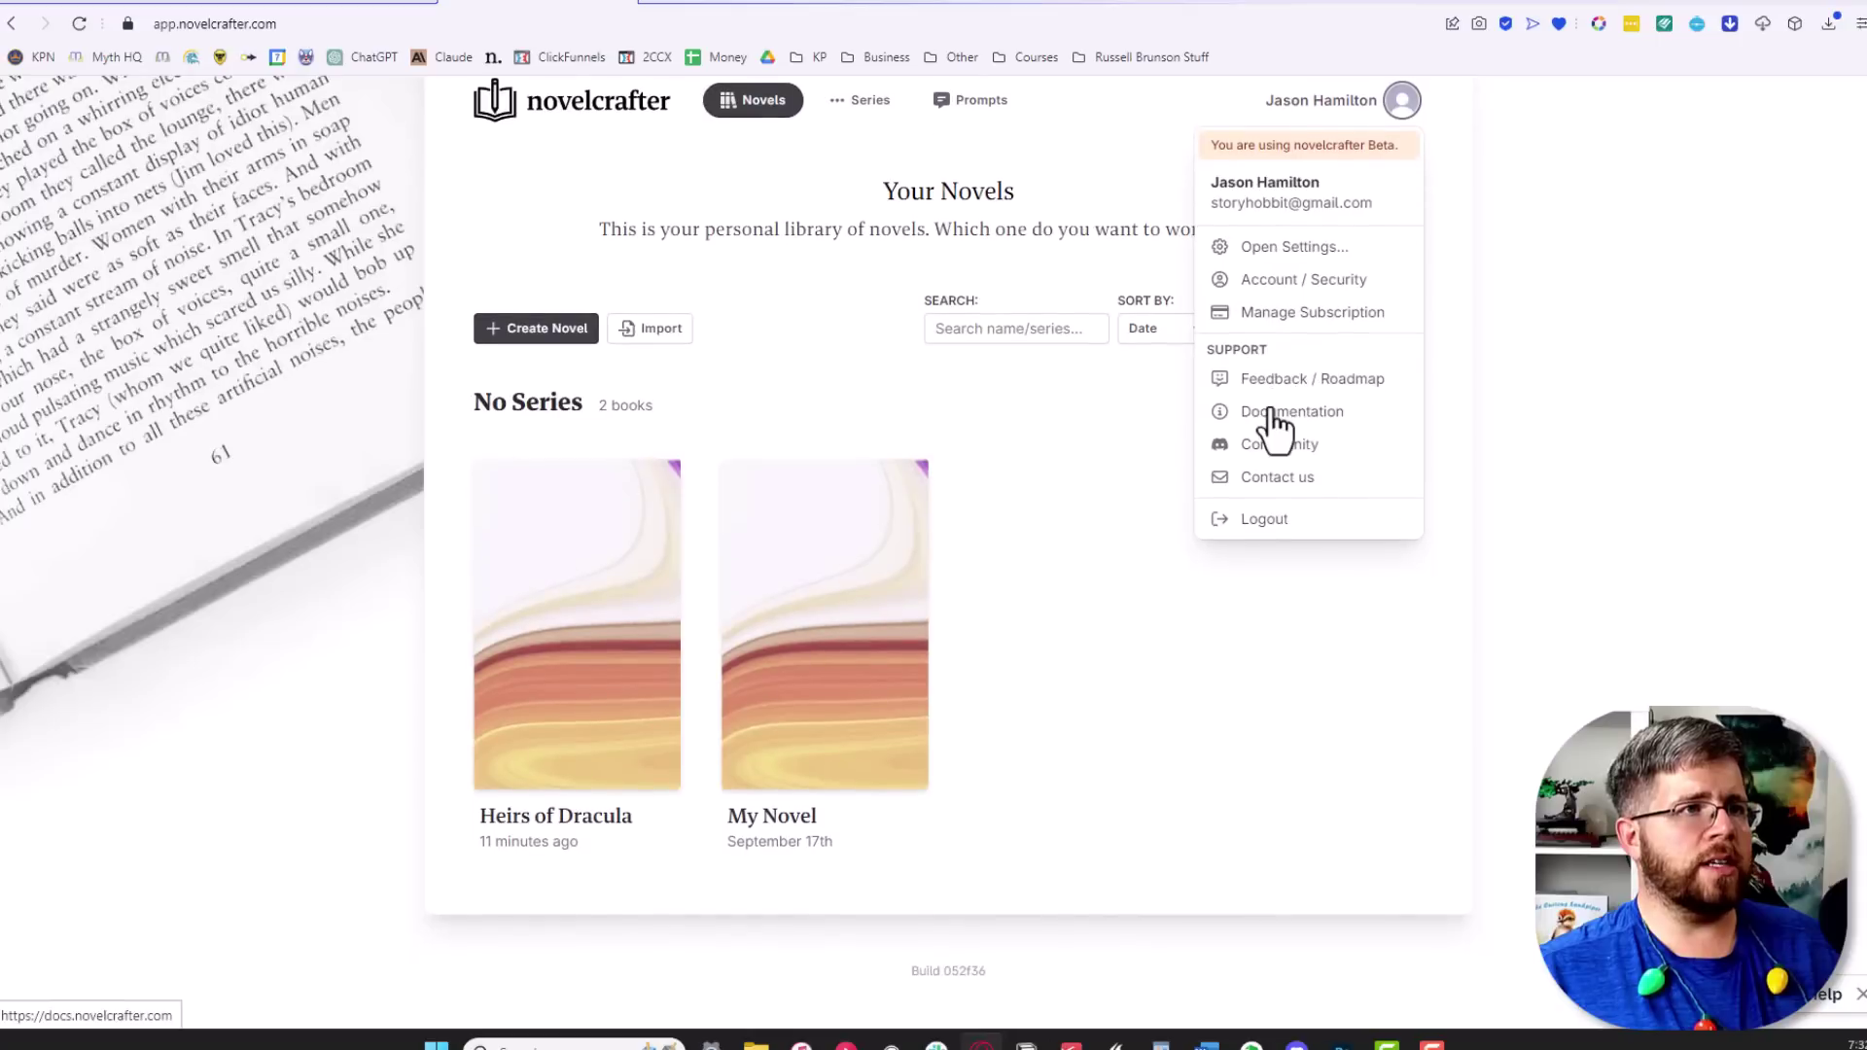
pyautogui.click(1306, 255)
pyautogui.scroll(-3, 826, 355)
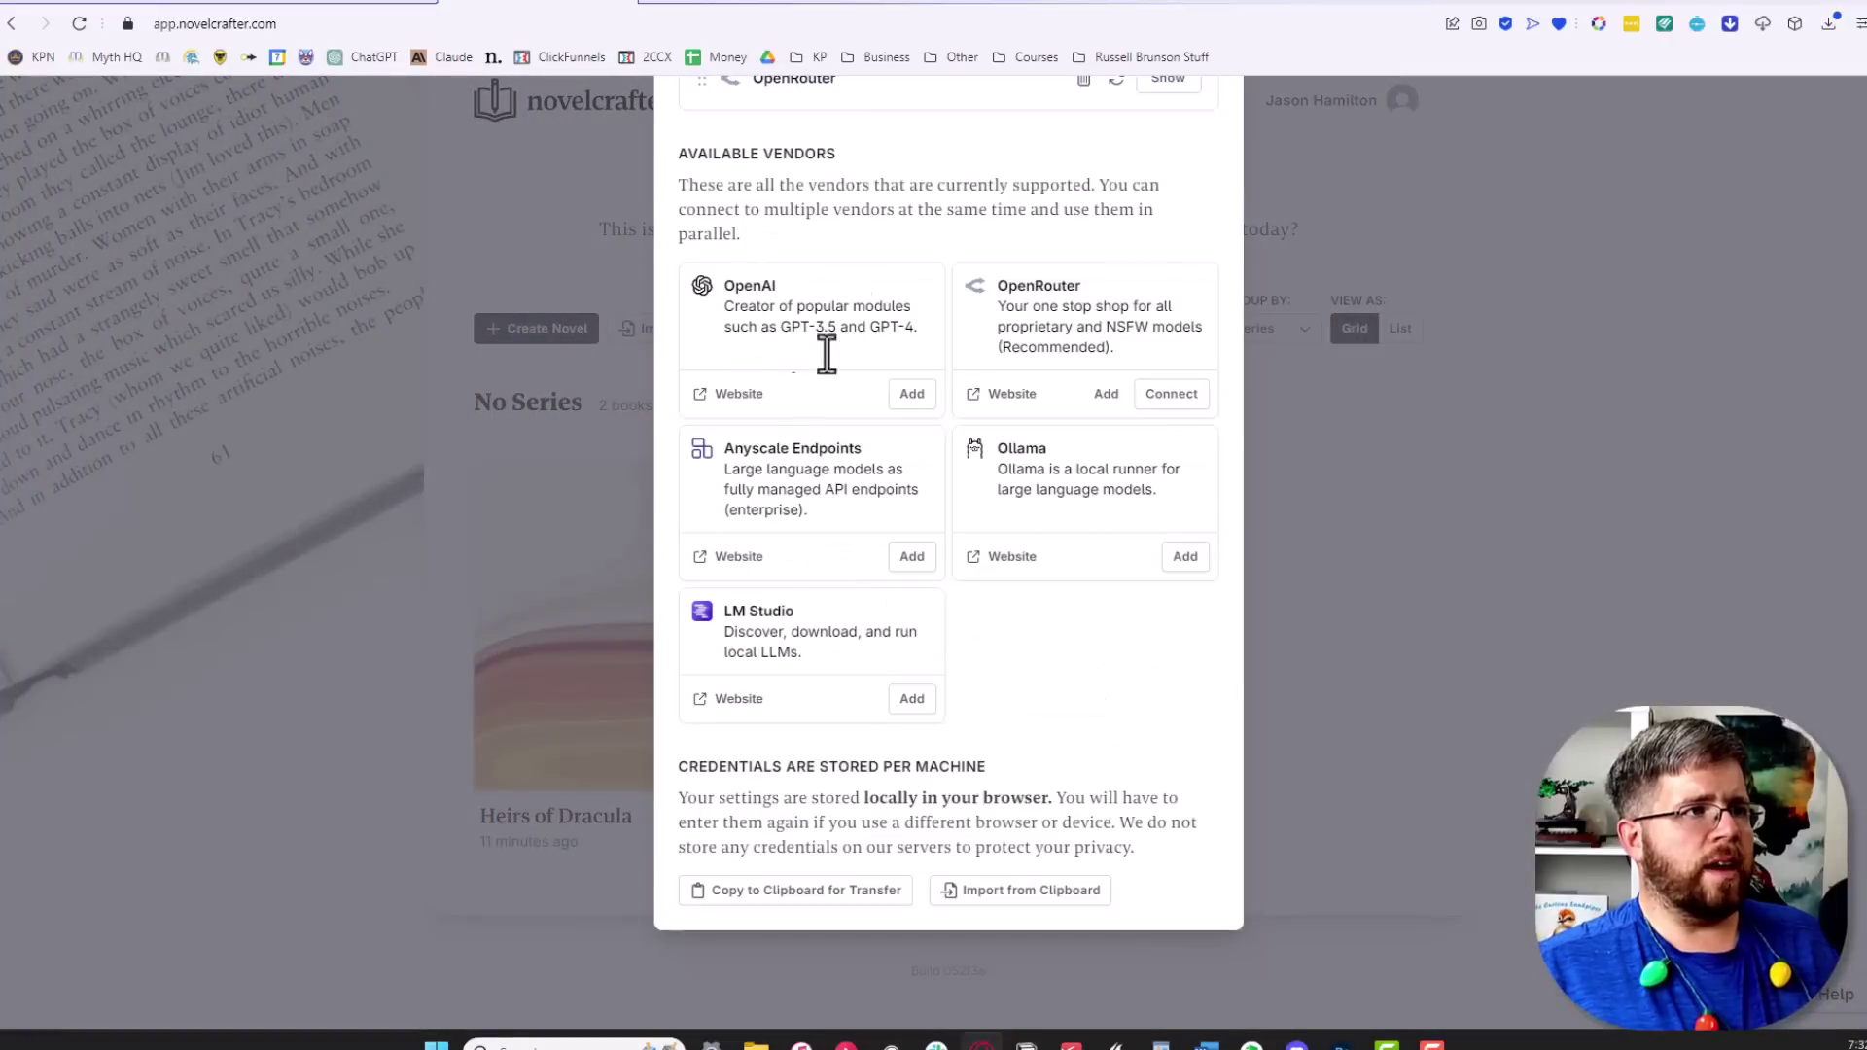
pyautogui.scroll(3, 867, 452)
pyautogui.scroll(1, 868, 452)
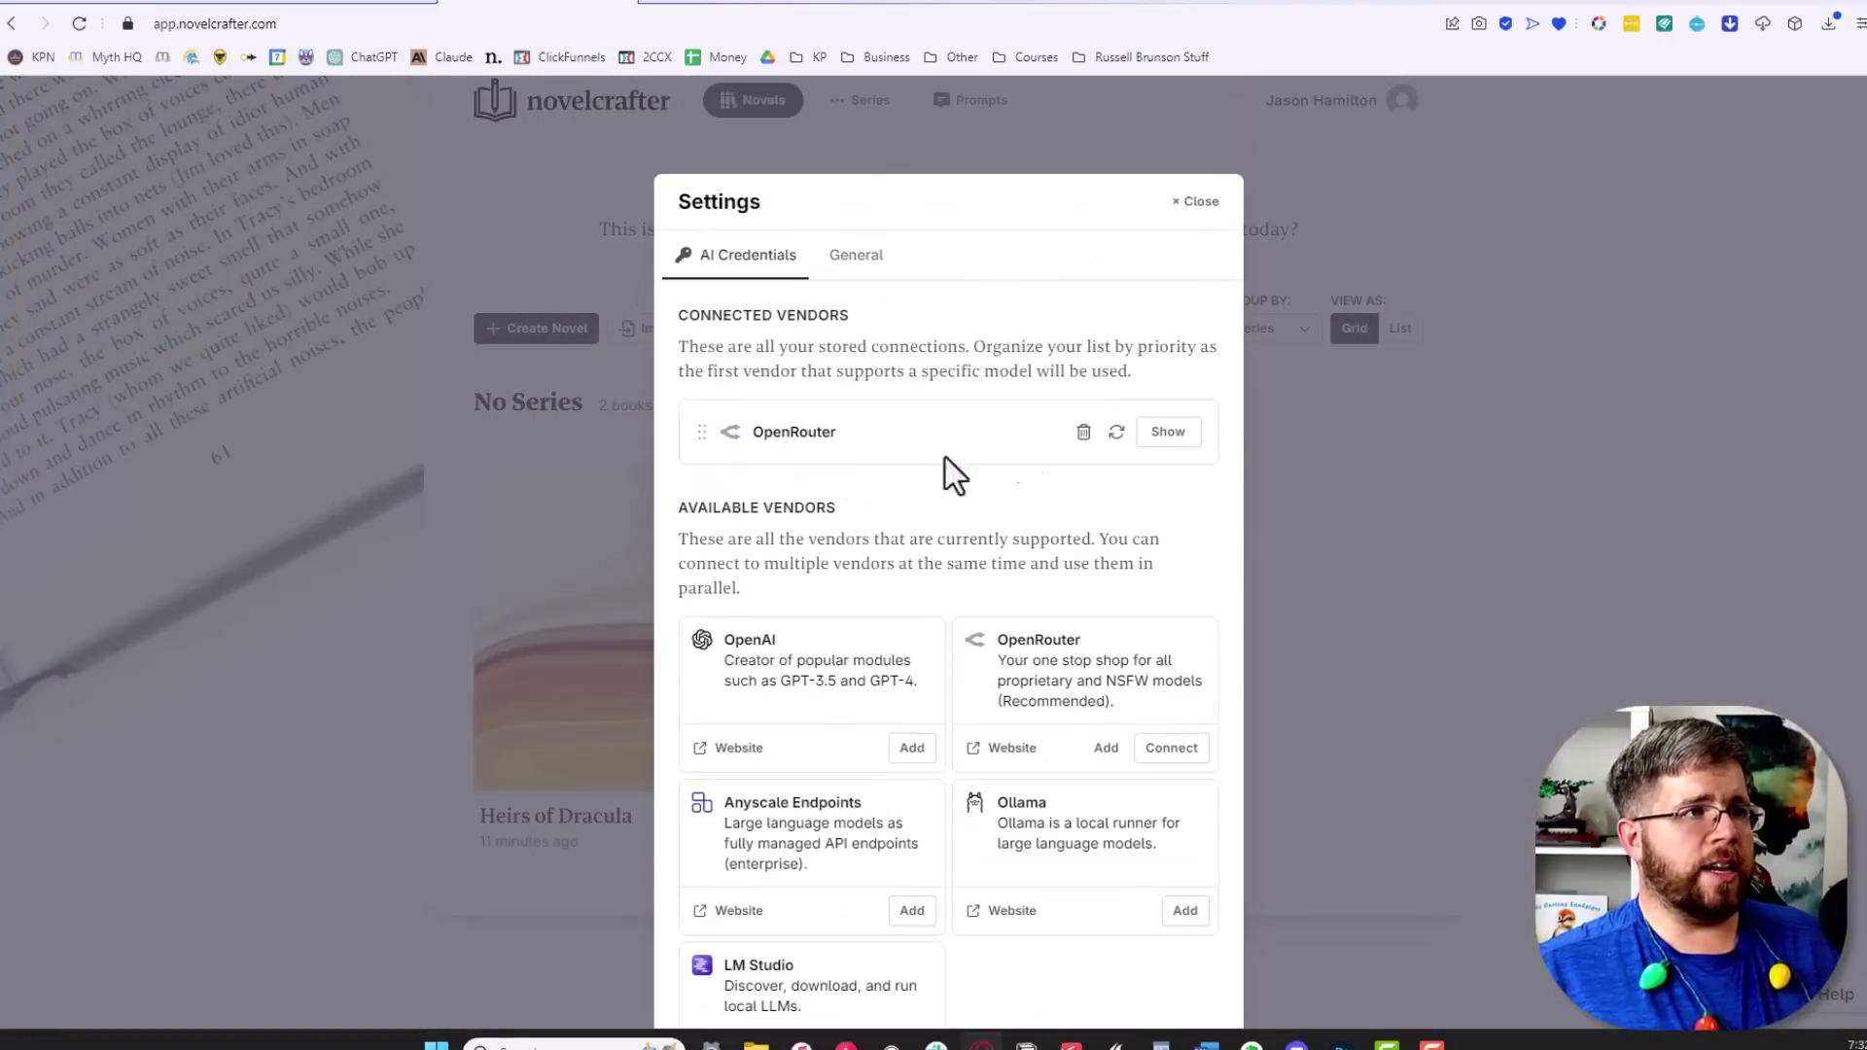
pyautogui.scroll(-3, 821, 688)
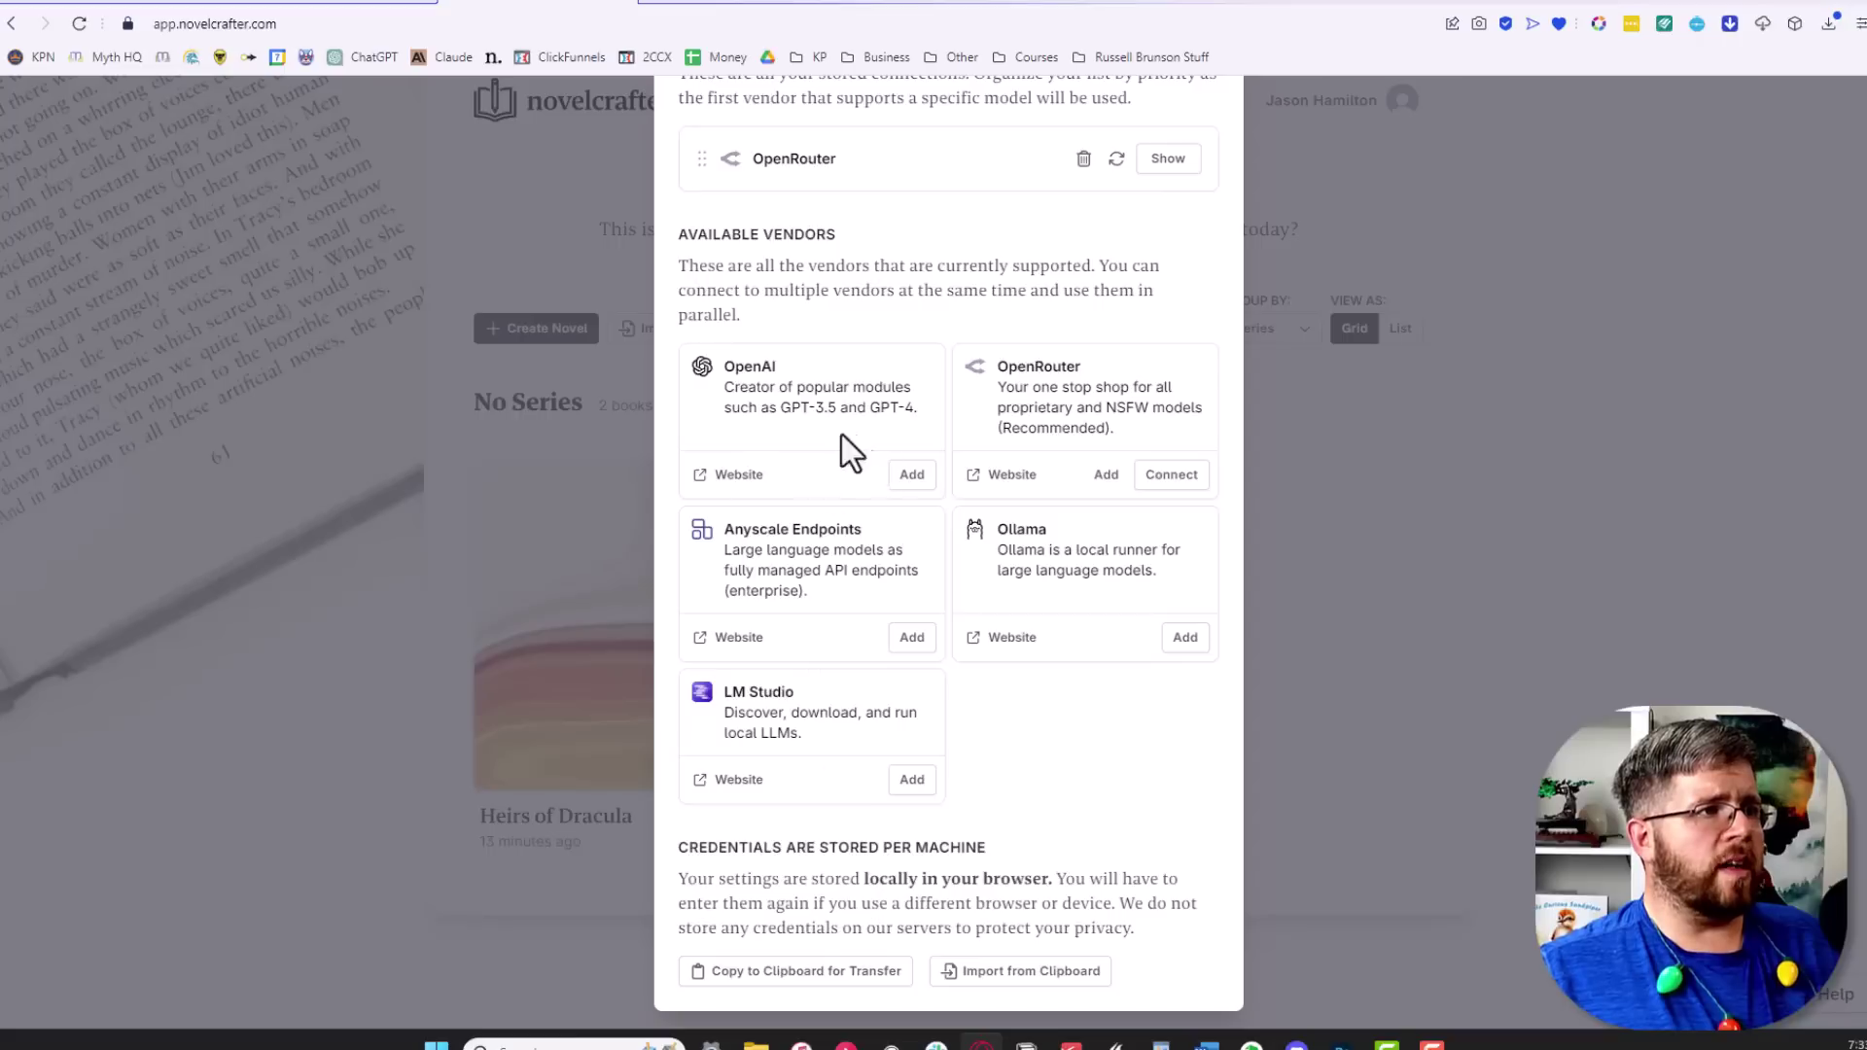
# Add OpenAI as a vendor, paste its API key into the connection, and save it
pyautogui.click(900, 475)
pyautogui.scroll(3, 896, 492)
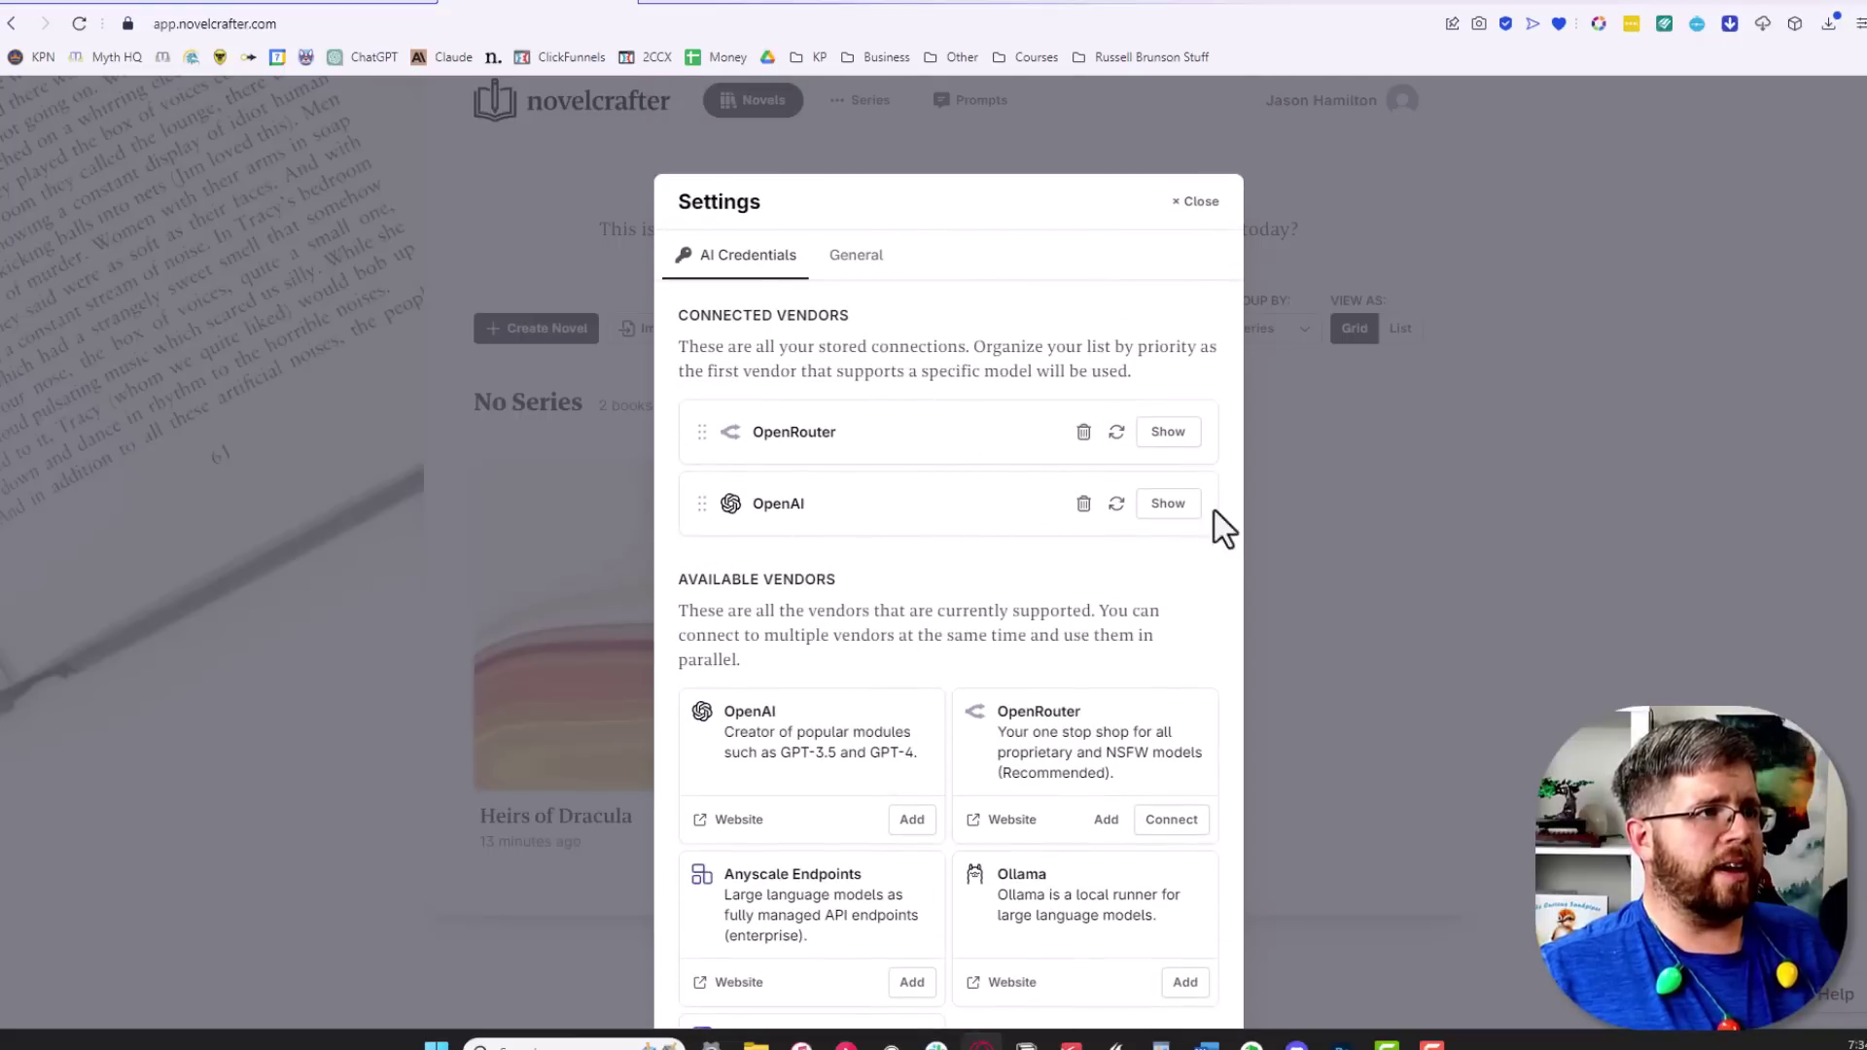
pyautogui.click(1168, 504)
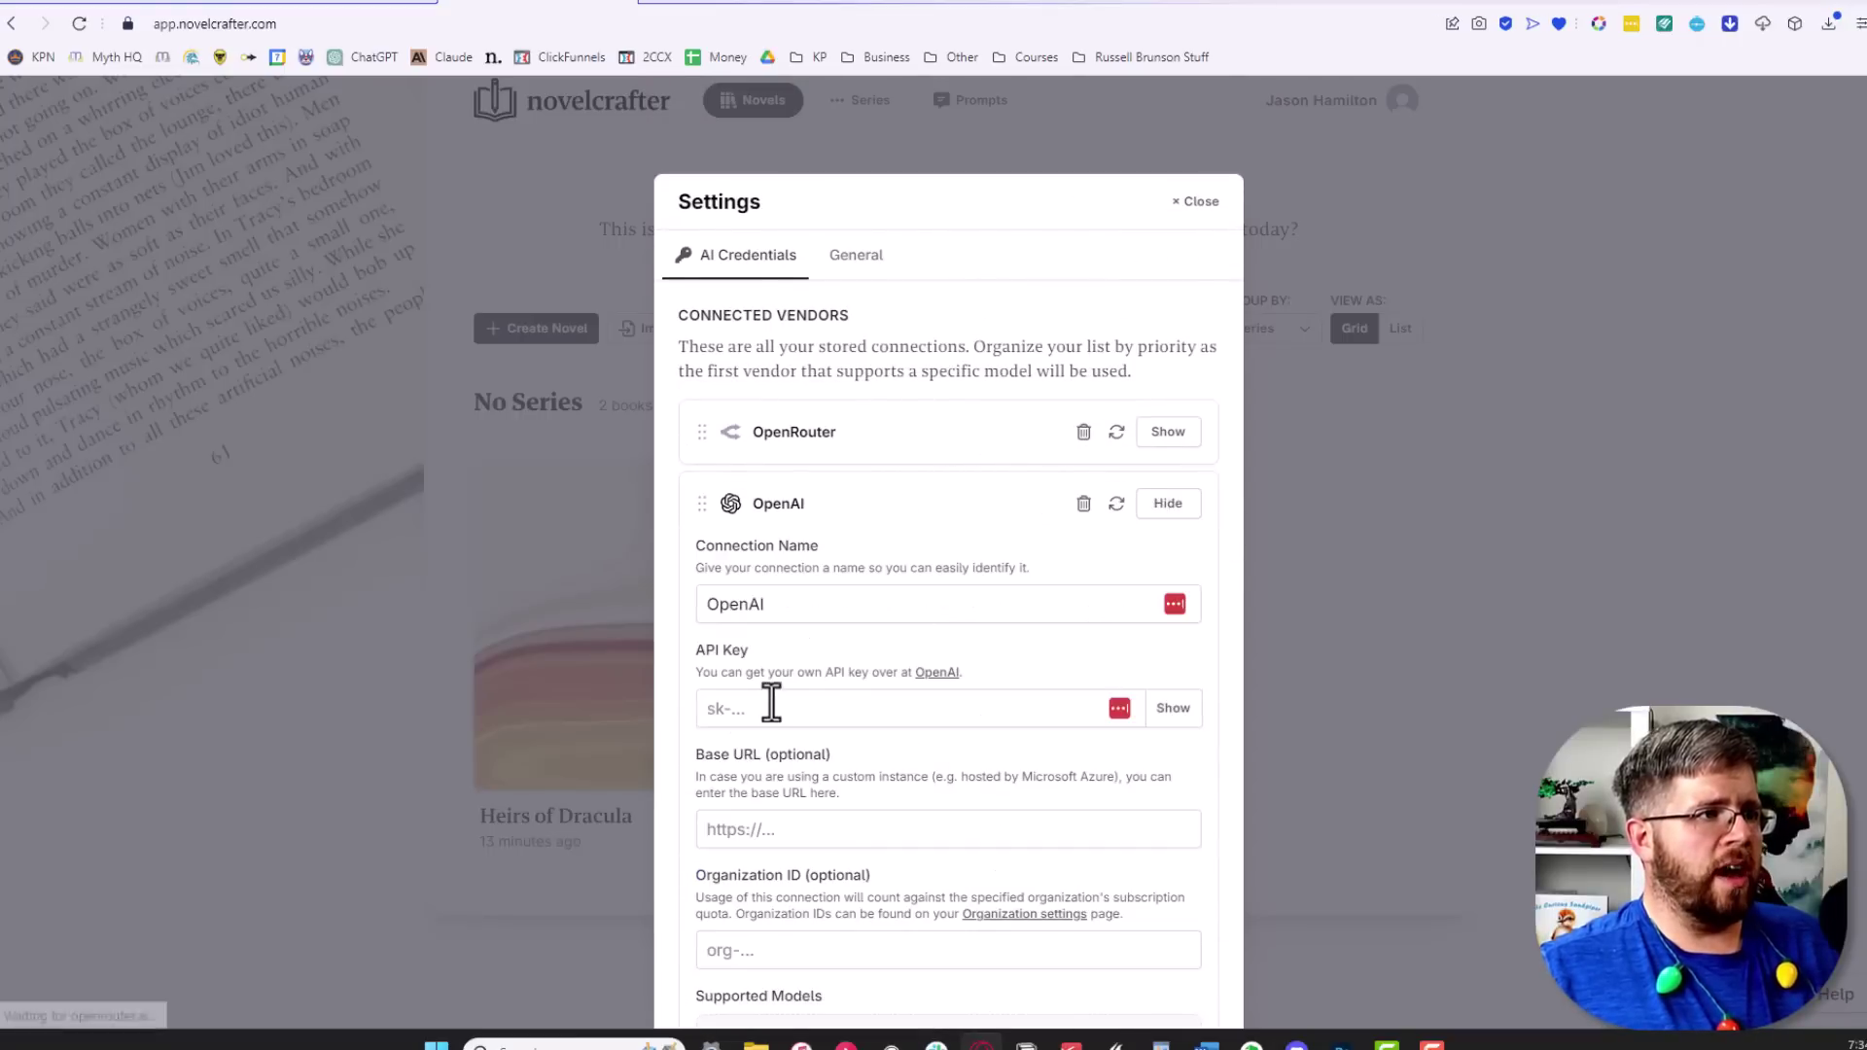
pyautogui.scroll(-2, 771, 703)
pyautogui.click(758, 574)
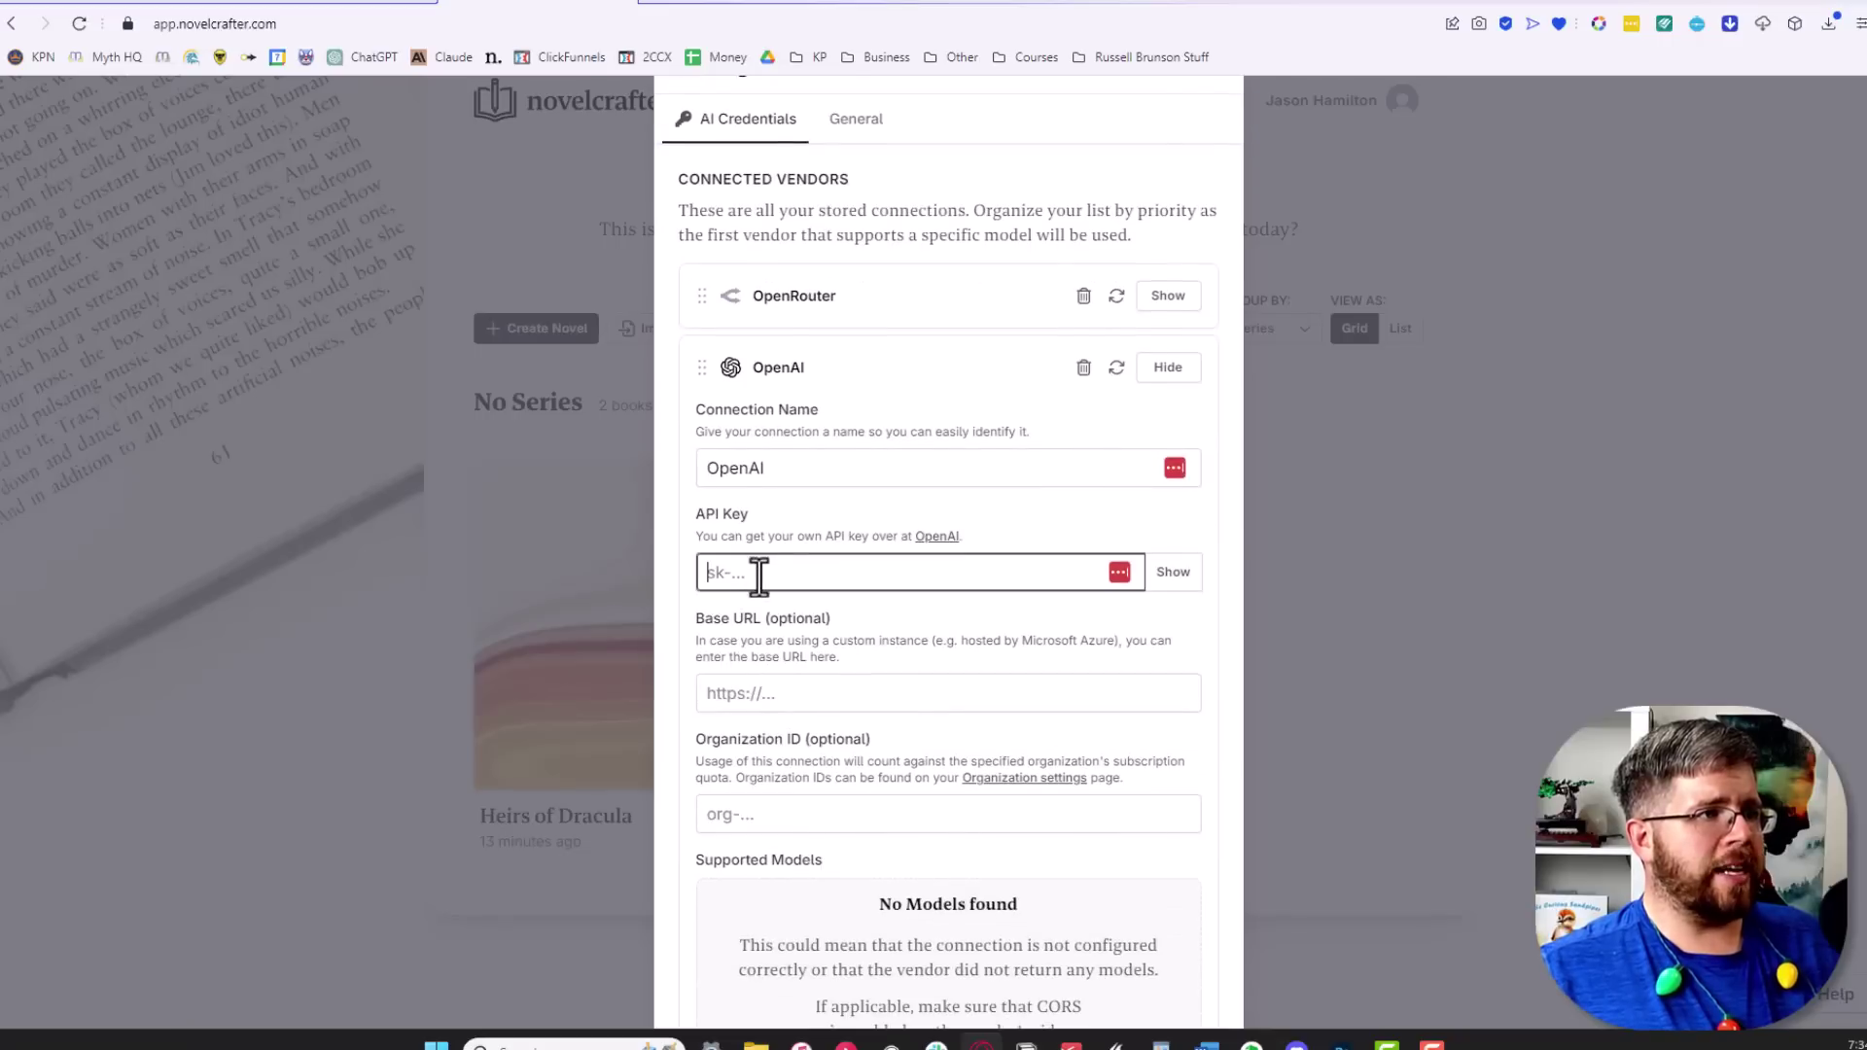
pyautogui.hotkey('ctrl', 'v')
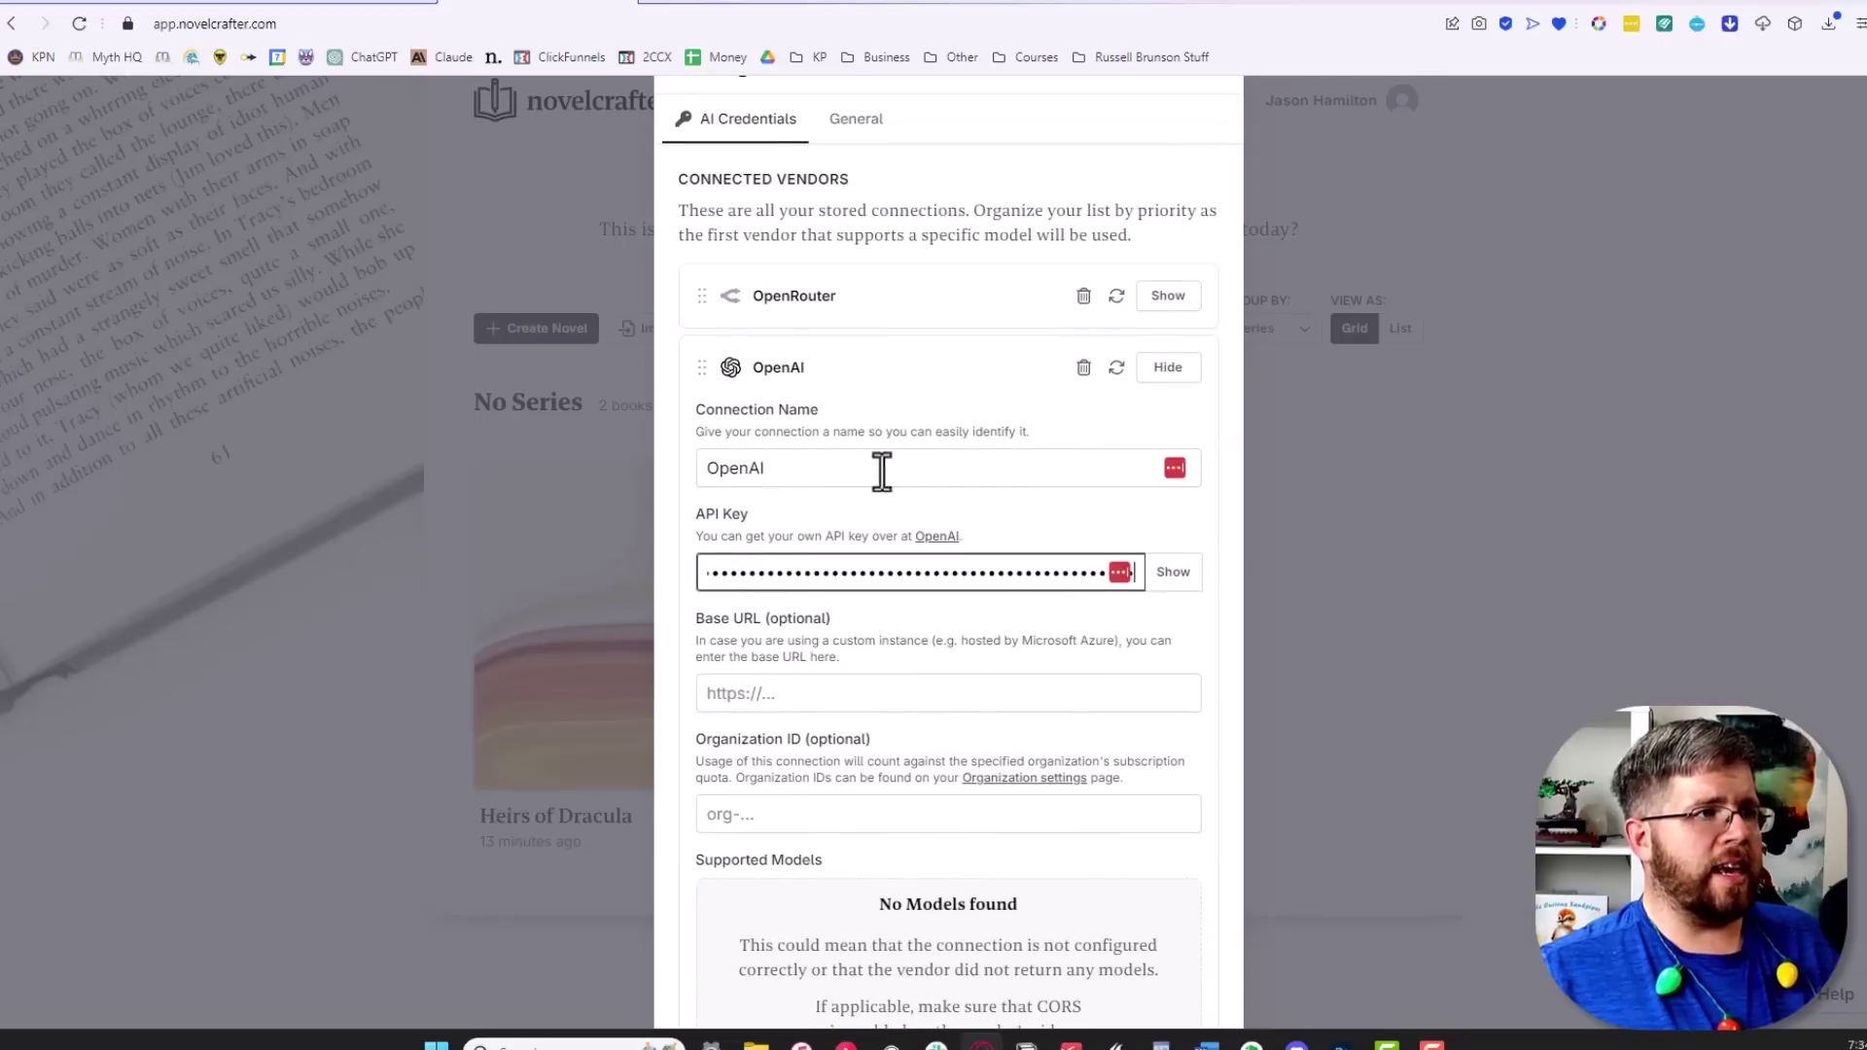
pyautogui.scroll(-3, 779, 597)
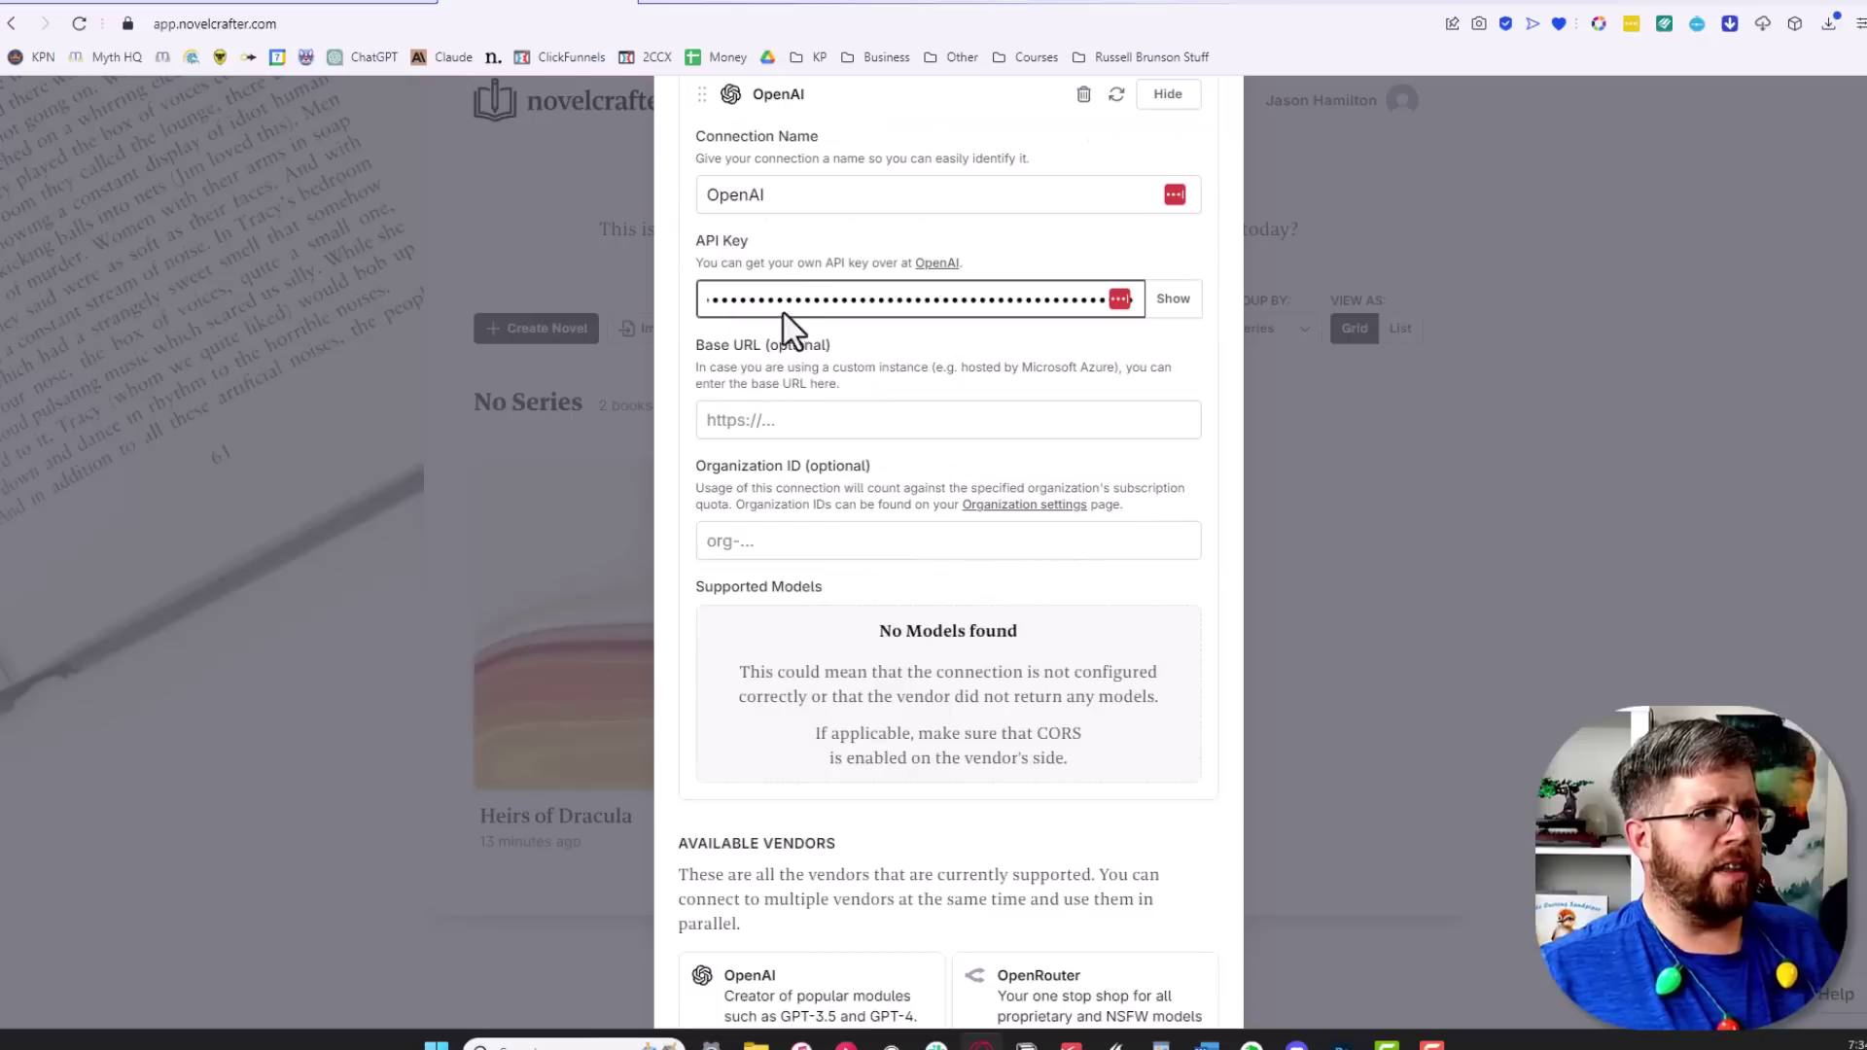
pyautogui.scroll(-4, 828, 644)
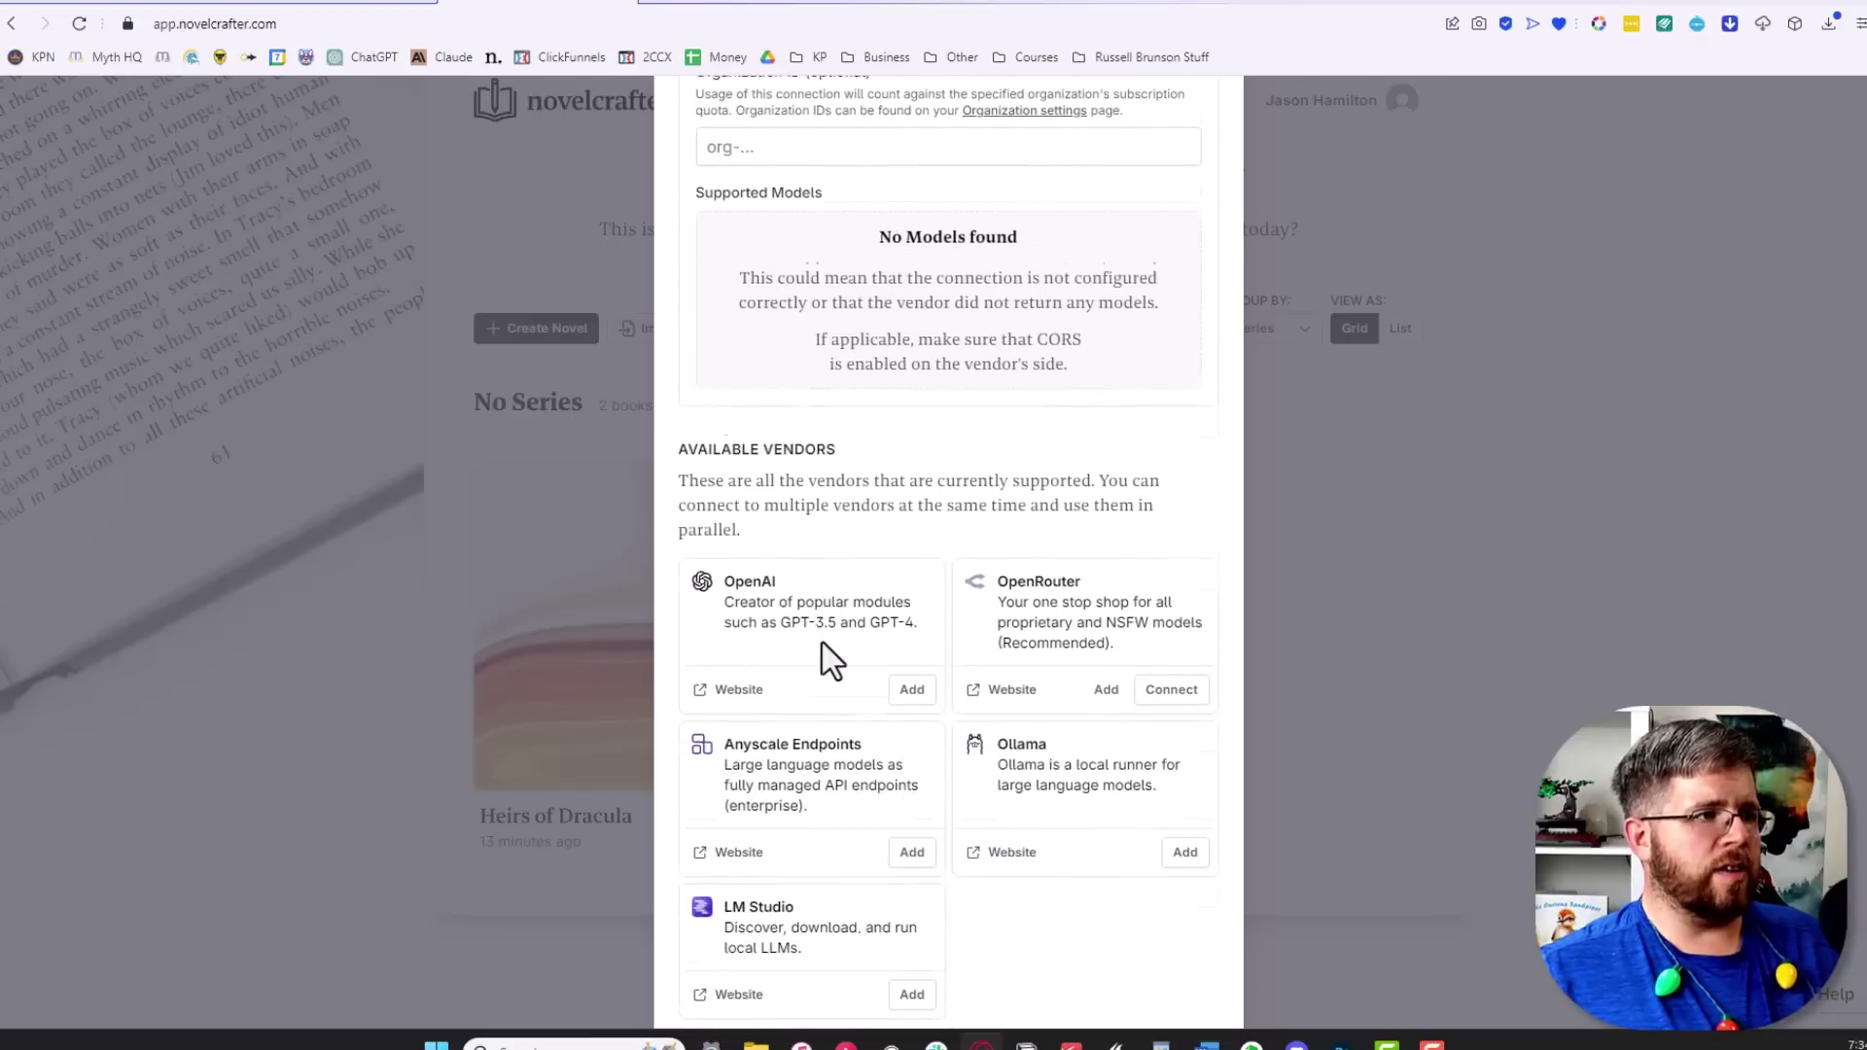
pyautogui.scroll(7, 1172, 401)
pyautogui.click(1172, 401)
pyautogui.scroll(-3, 1021, 749)
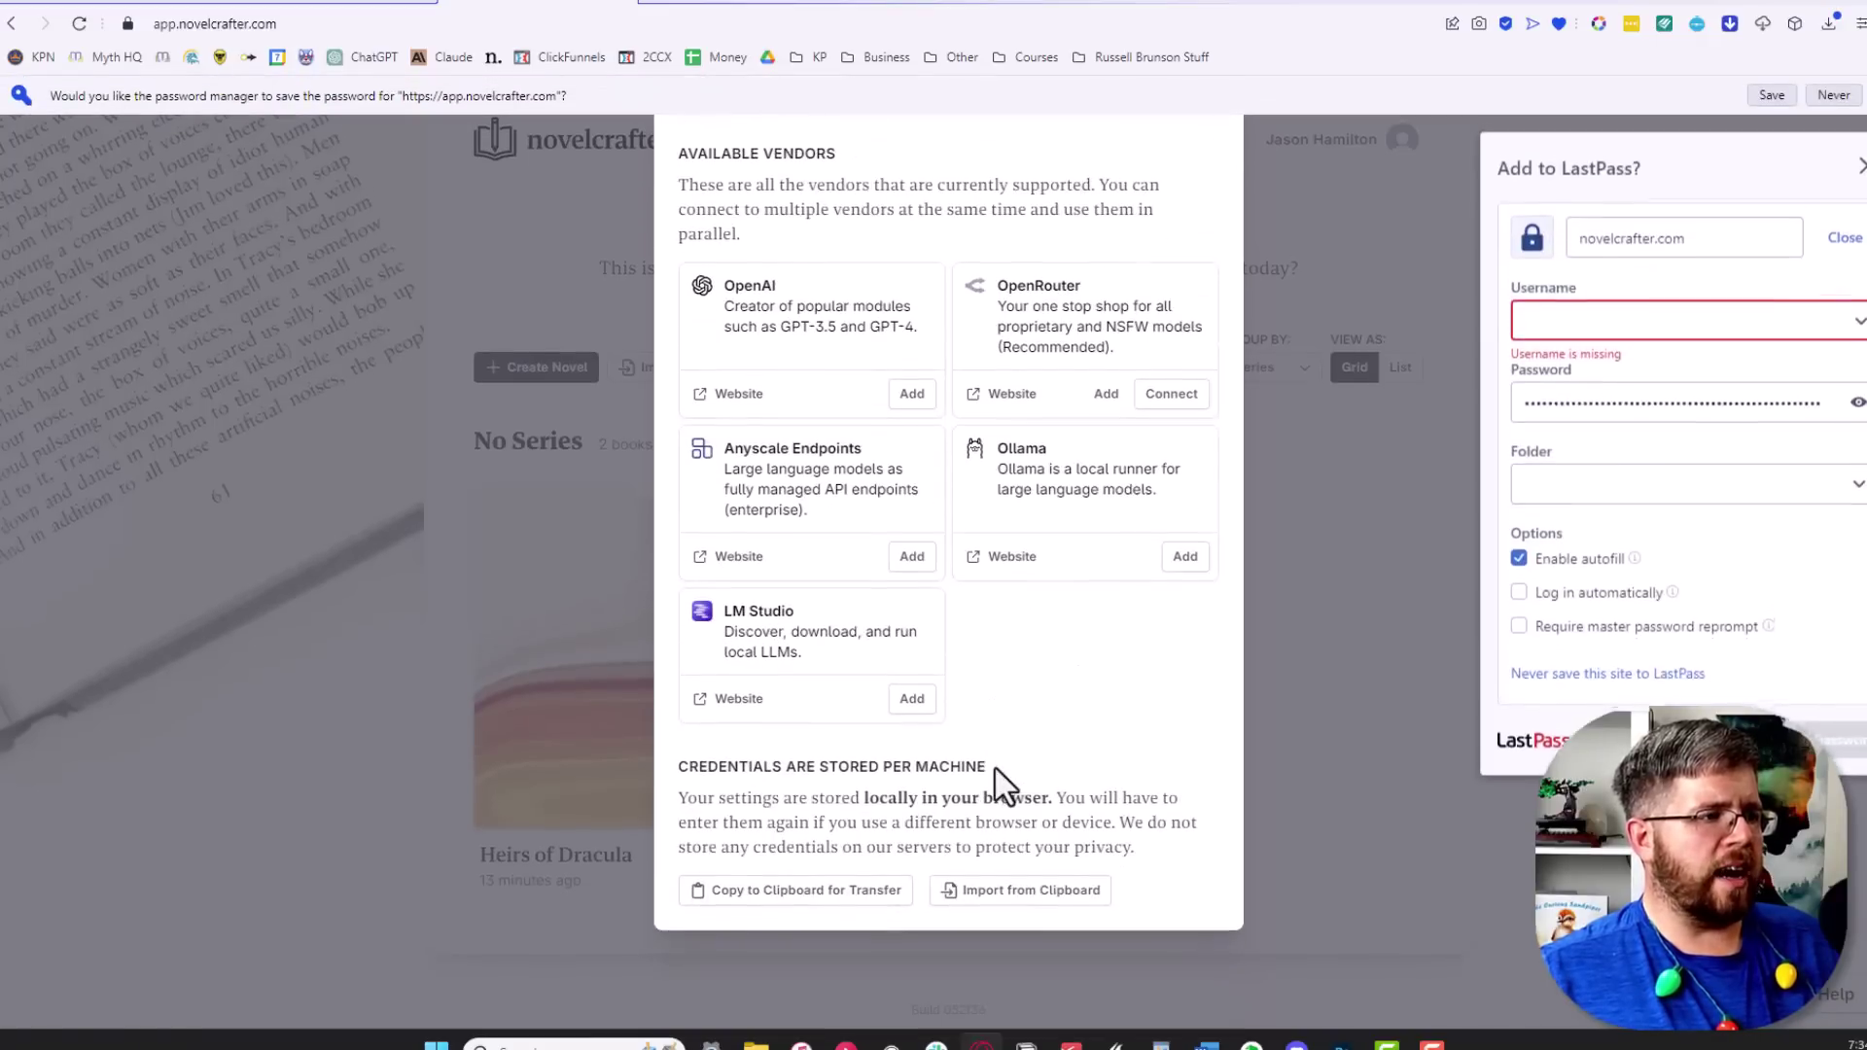
pyautogui.scroll(5, 1002, 783)
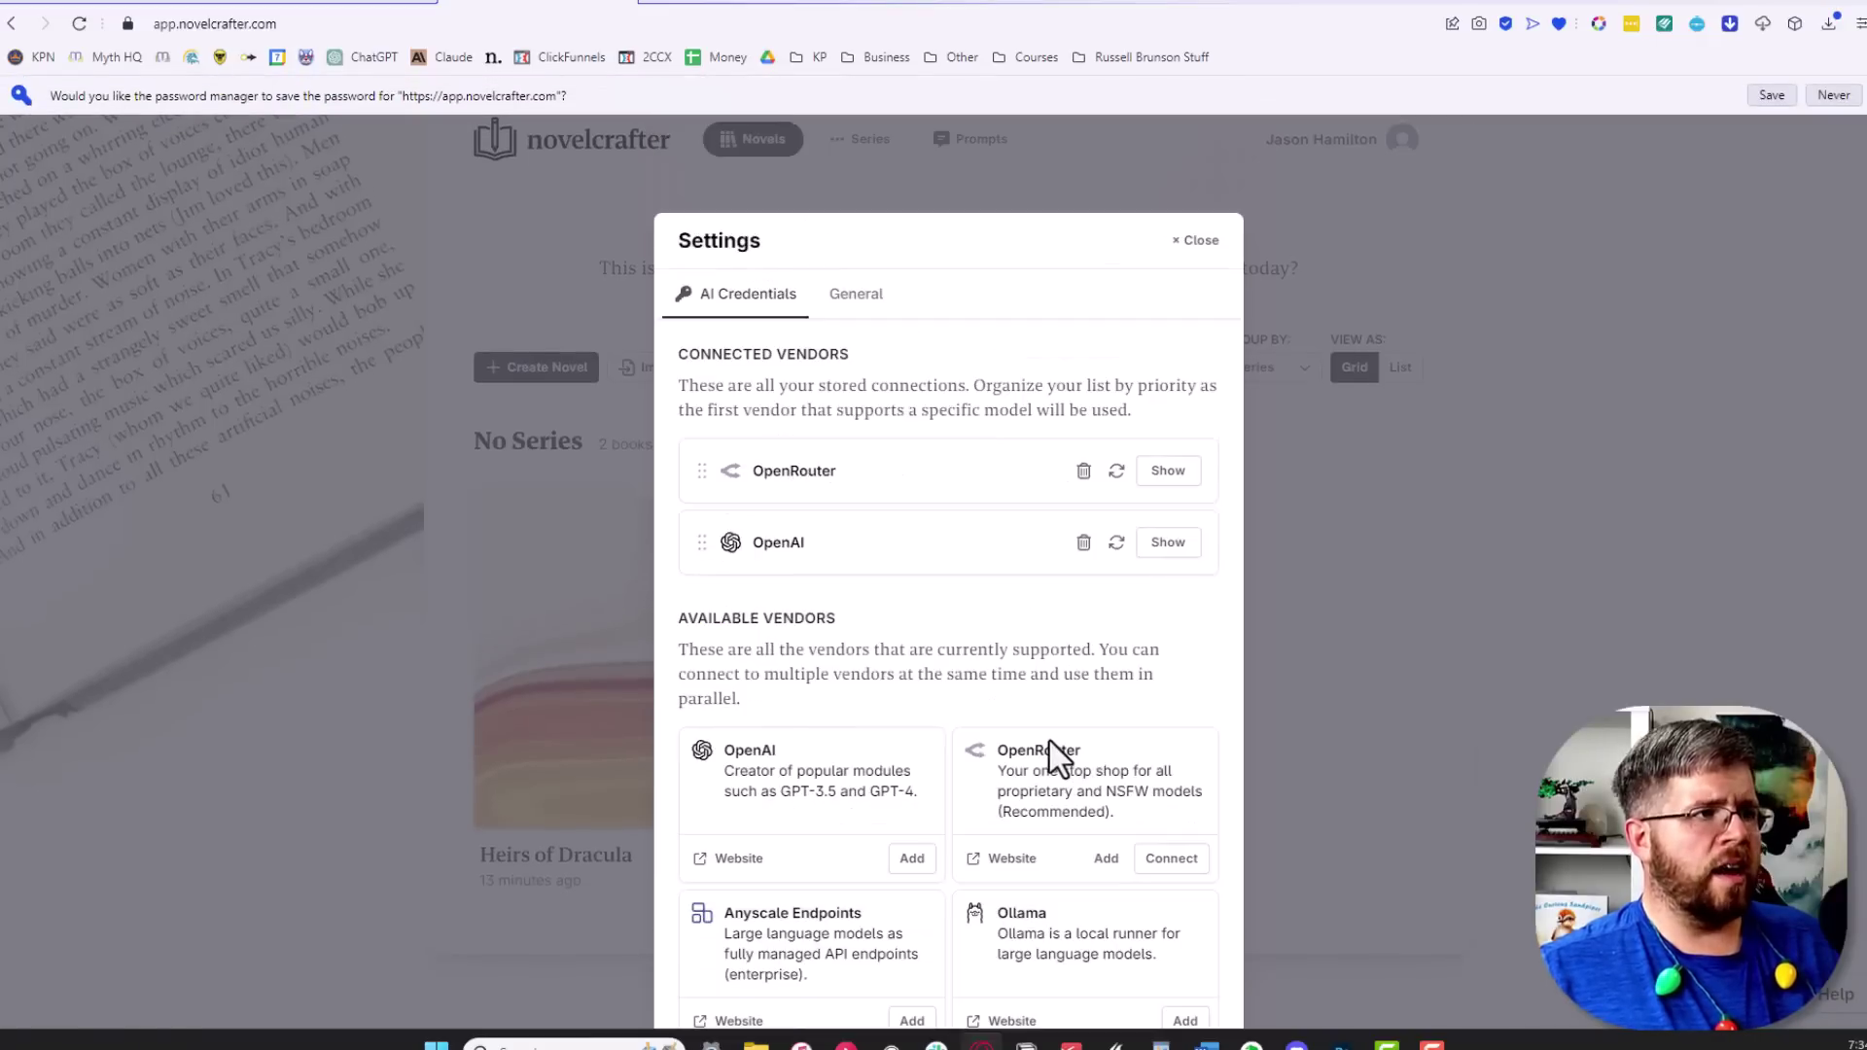
# Review the OpenAI key list, including Novel Crafter Key, then go to OpenRouter's API keys page
pyautogui.click(347, 6)
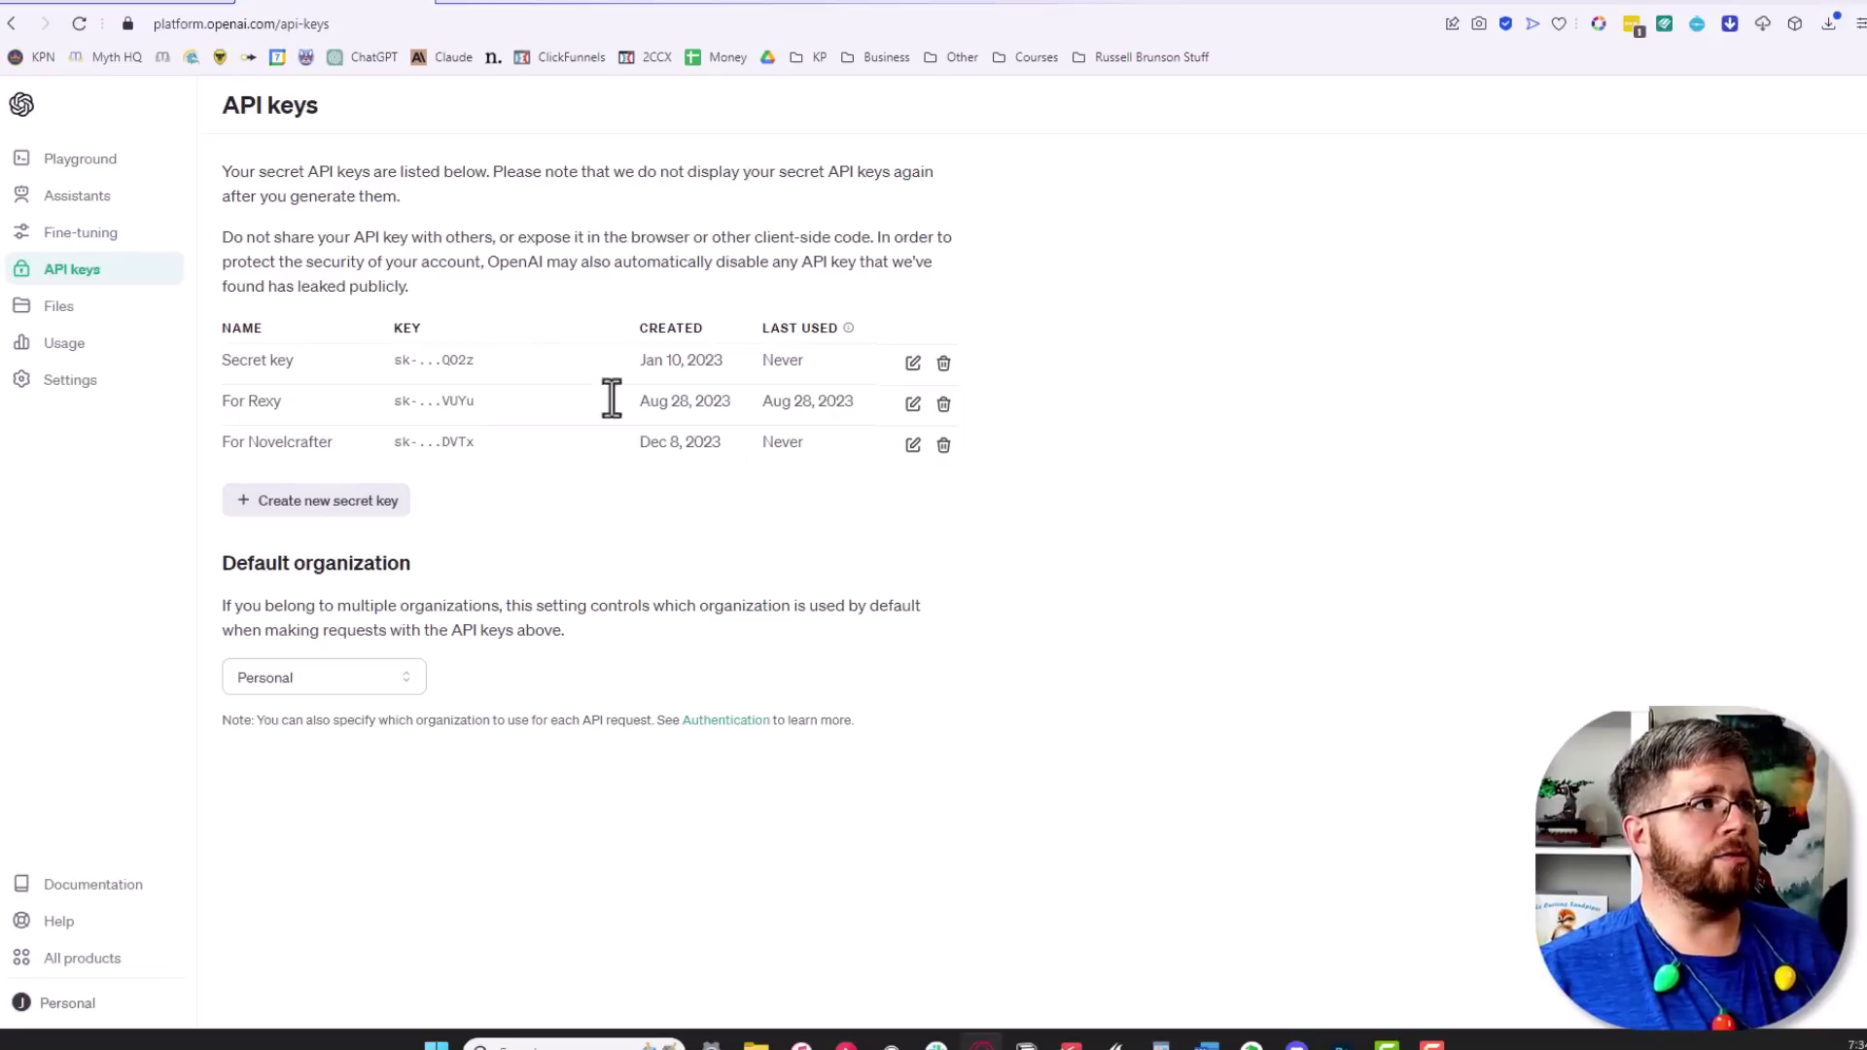
pyautogui.click(148, 3)
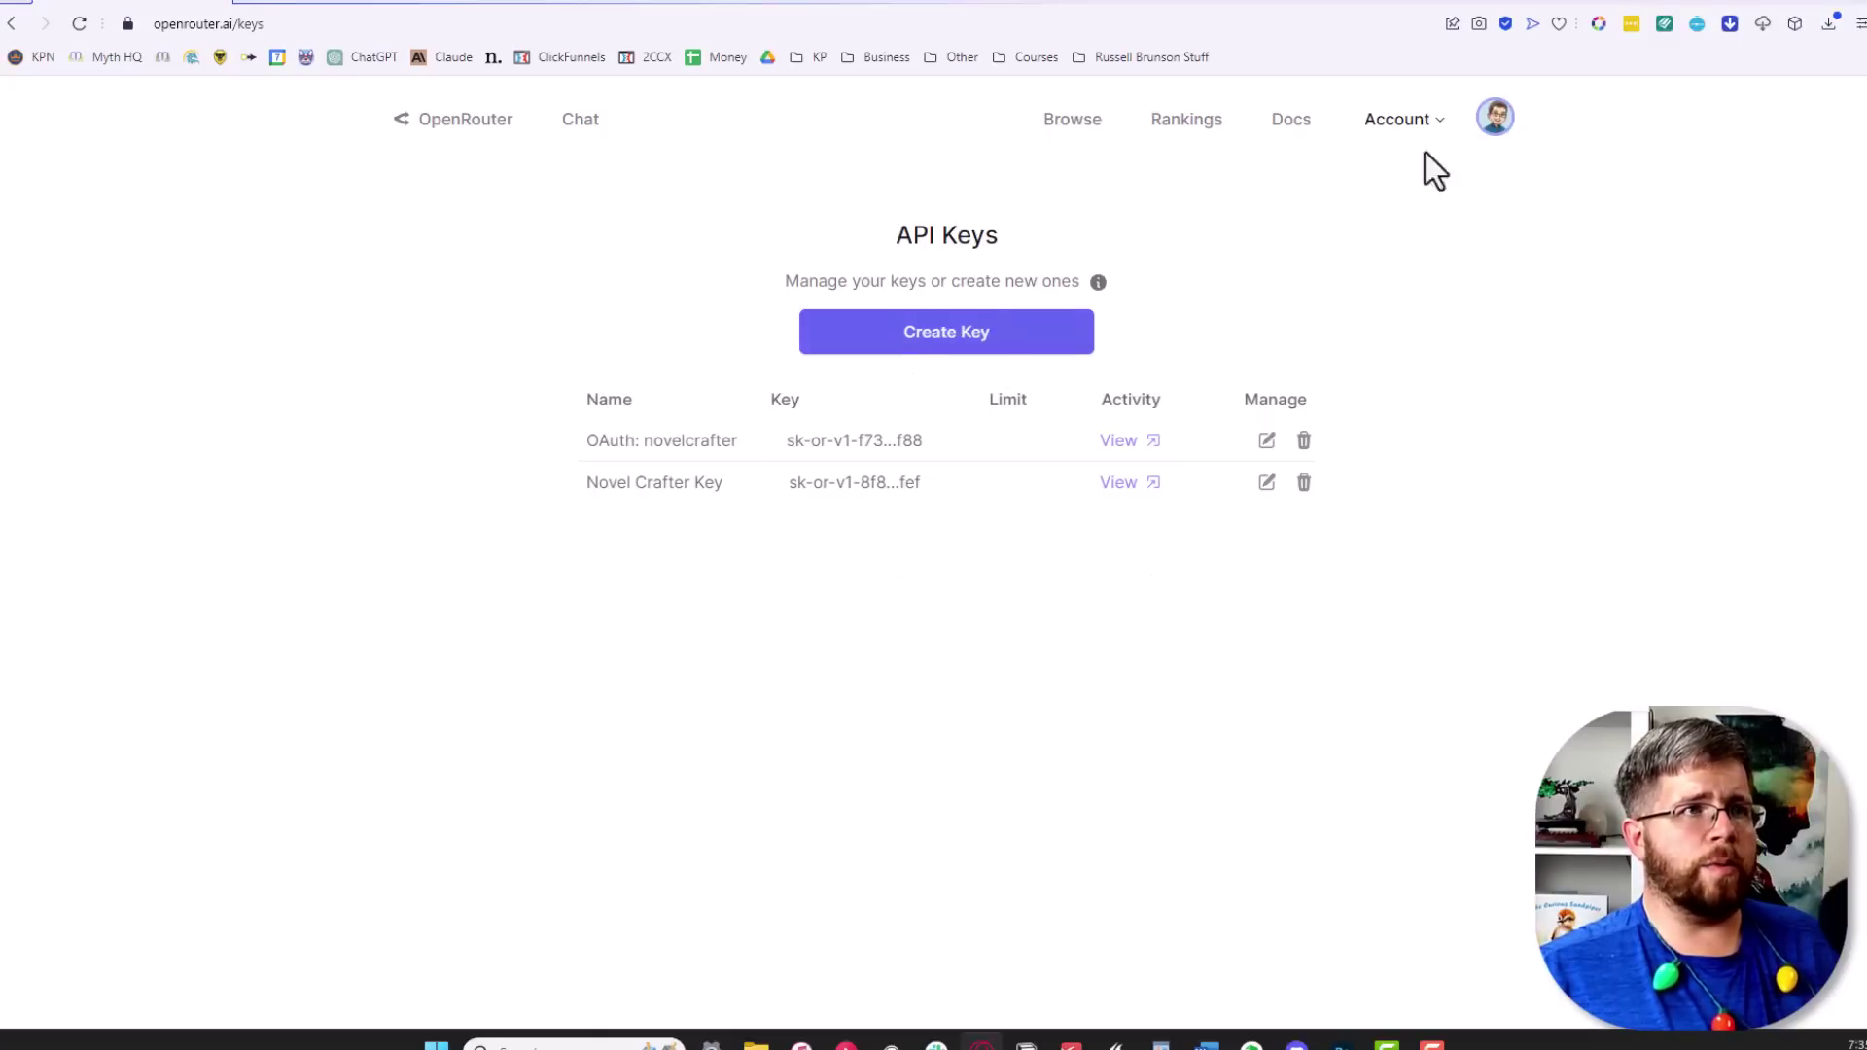
pyautogui.click(1405, 125)
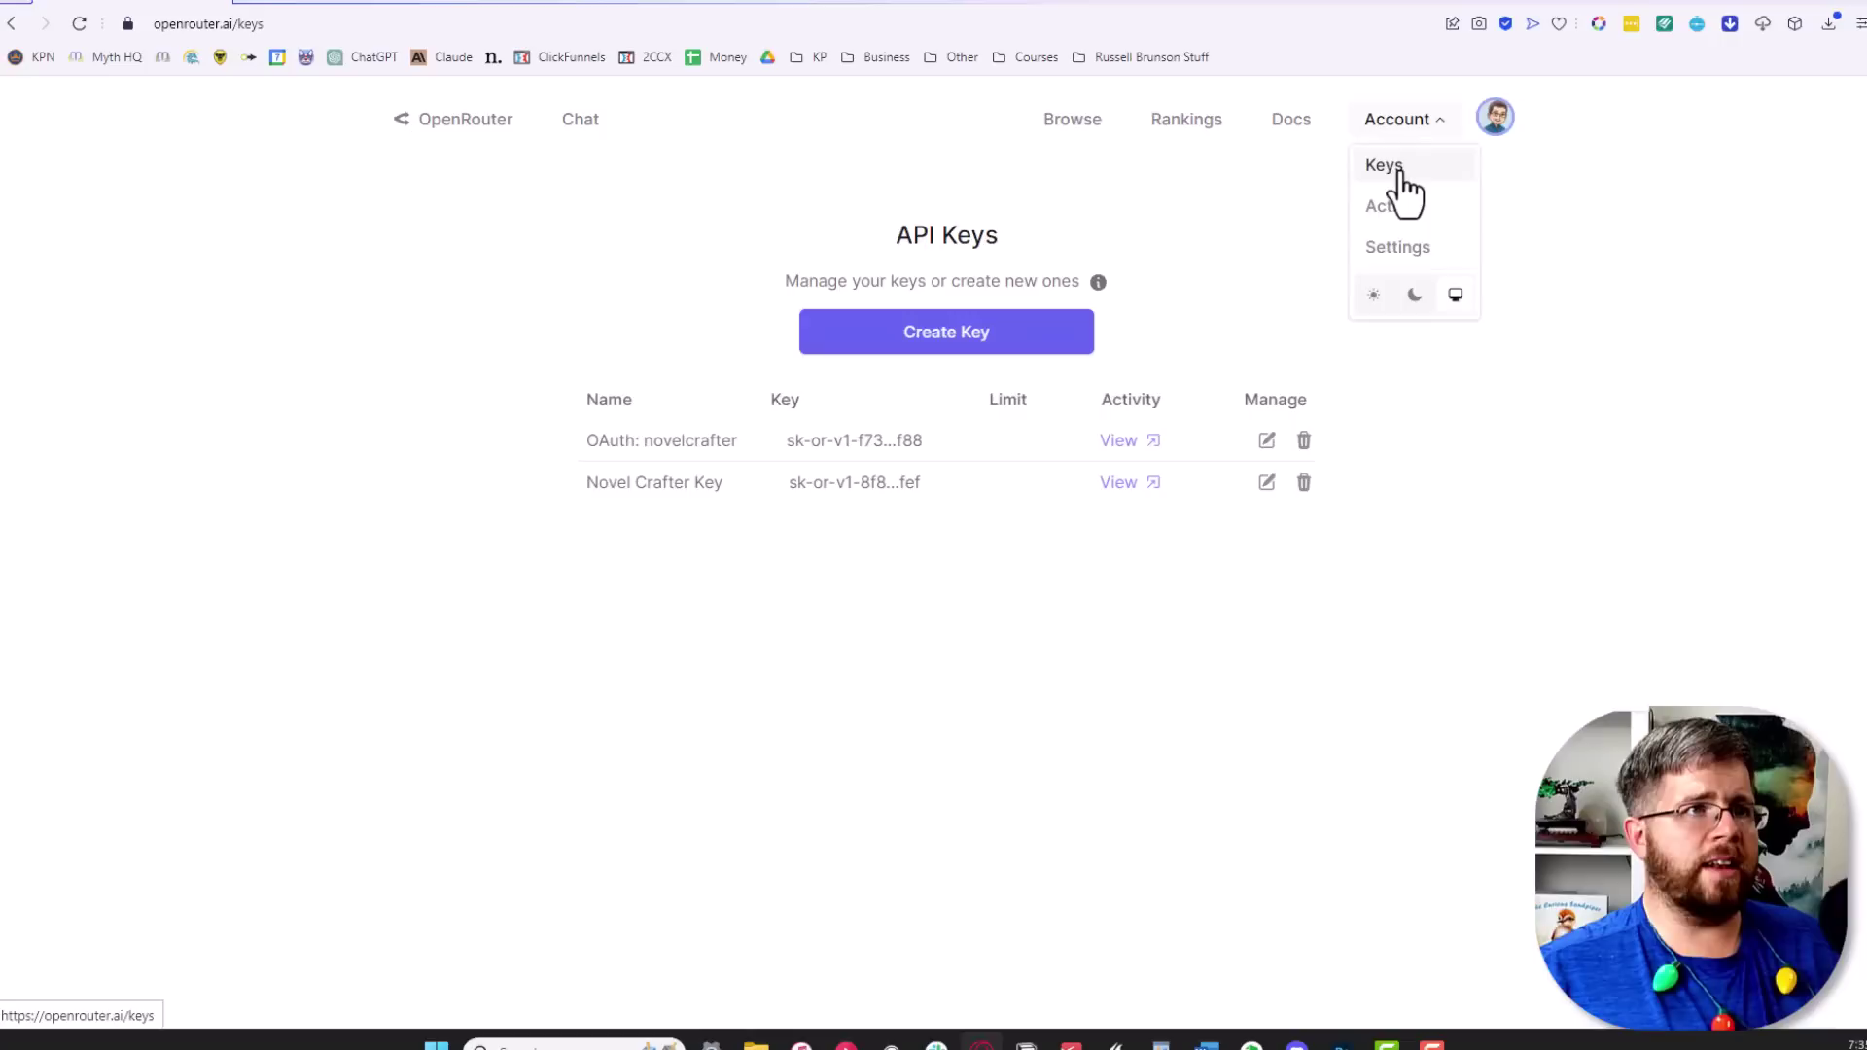
pyautogui.click(1396, 158)
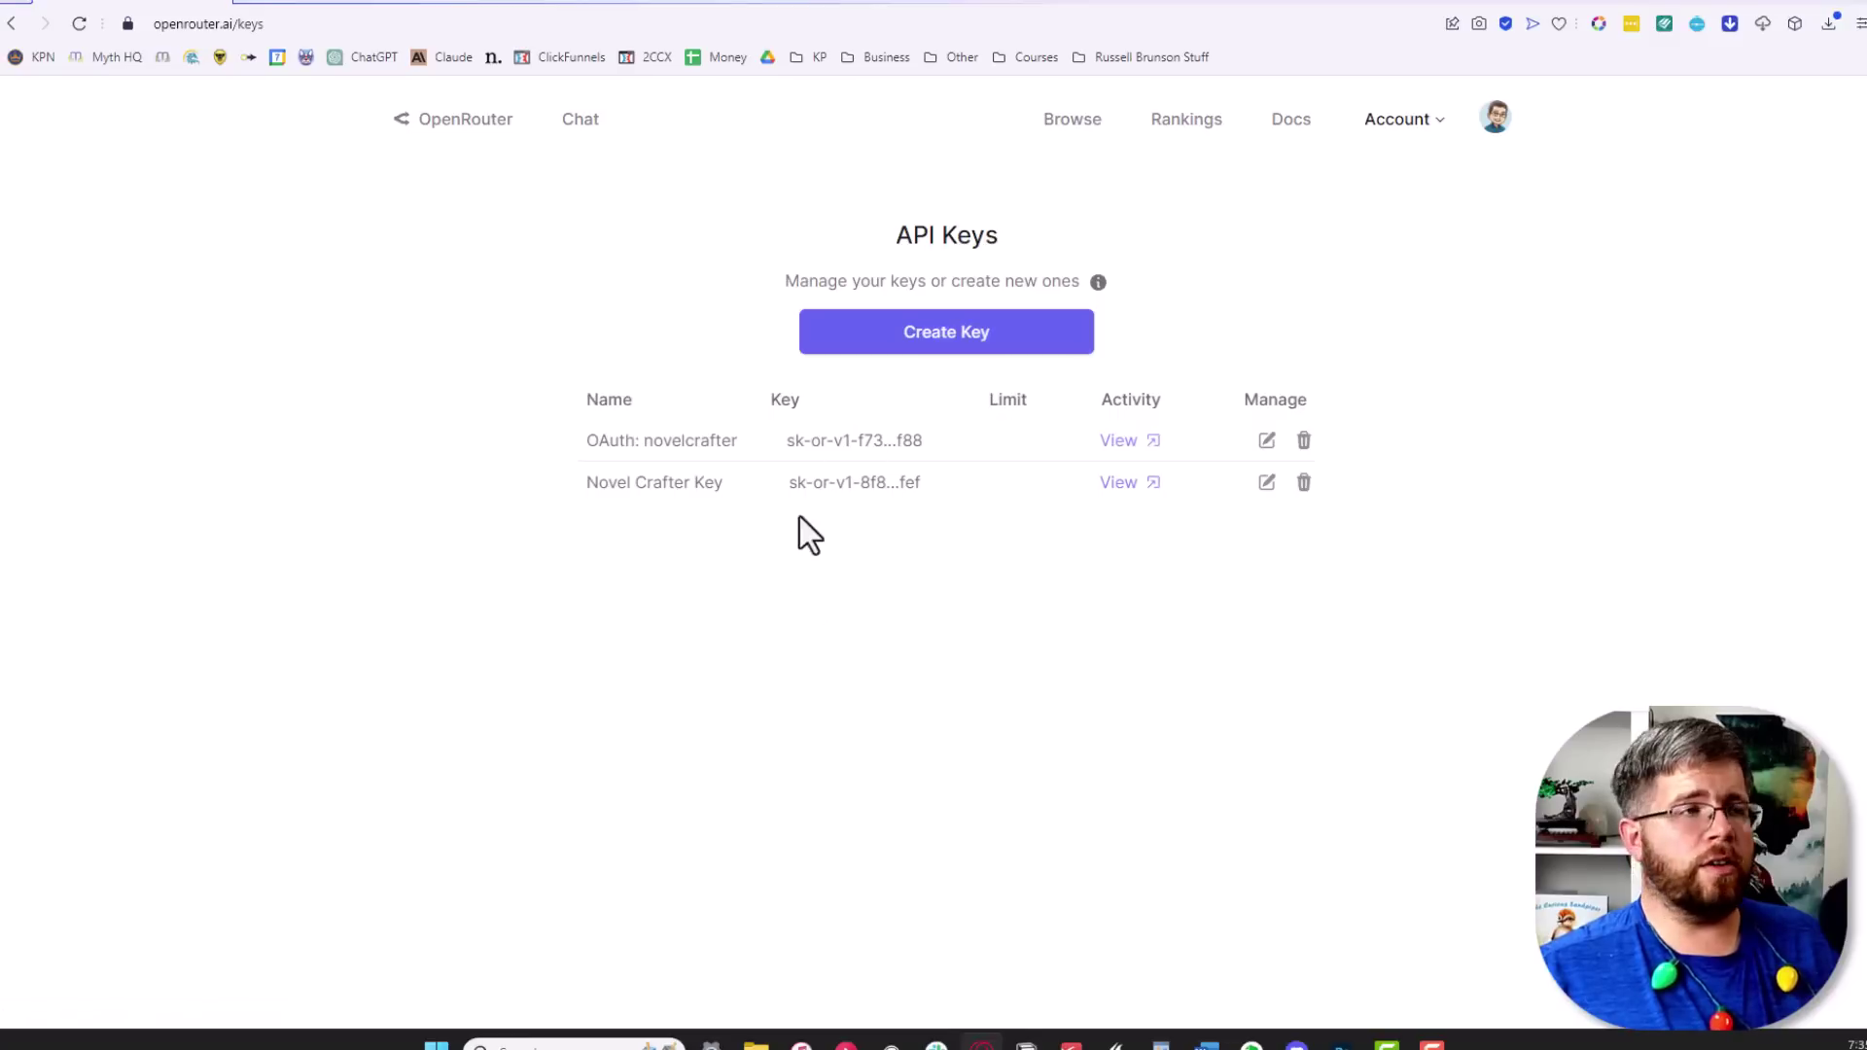
pyautogui.click(861, 341)
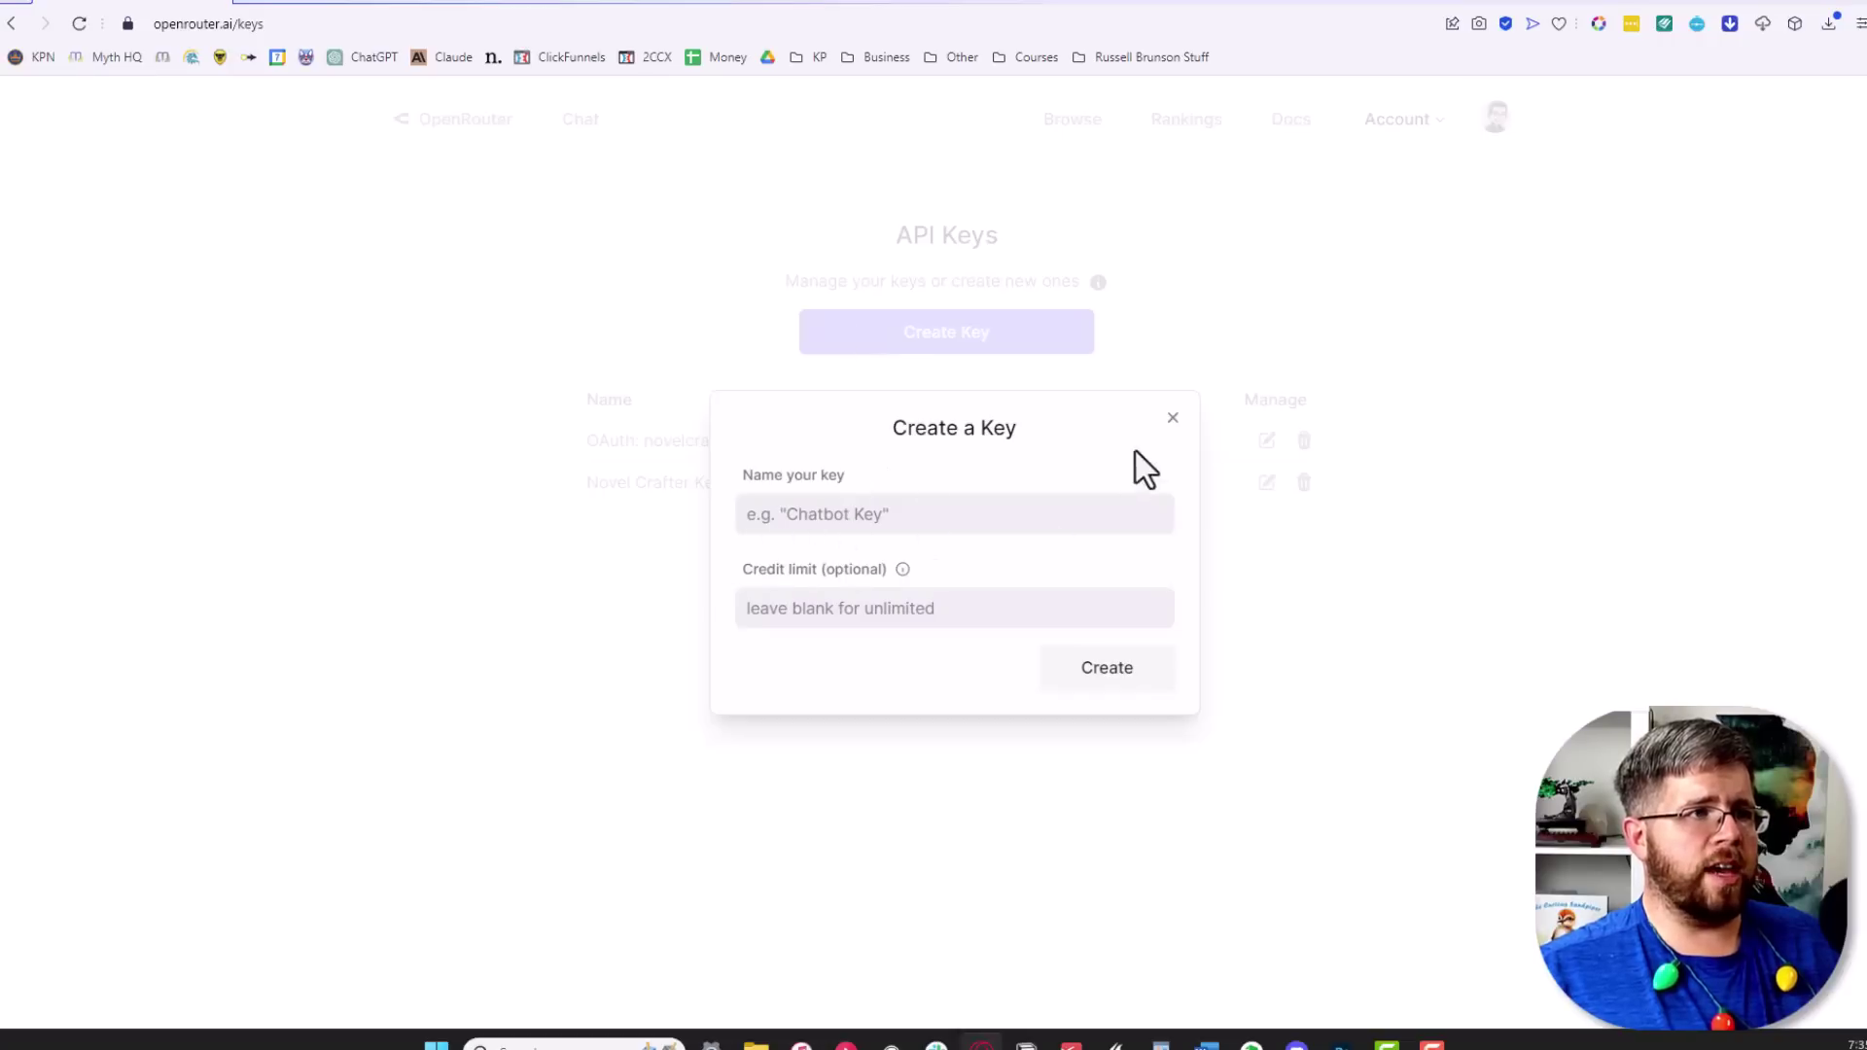
pyautogui.click(1170, 418)
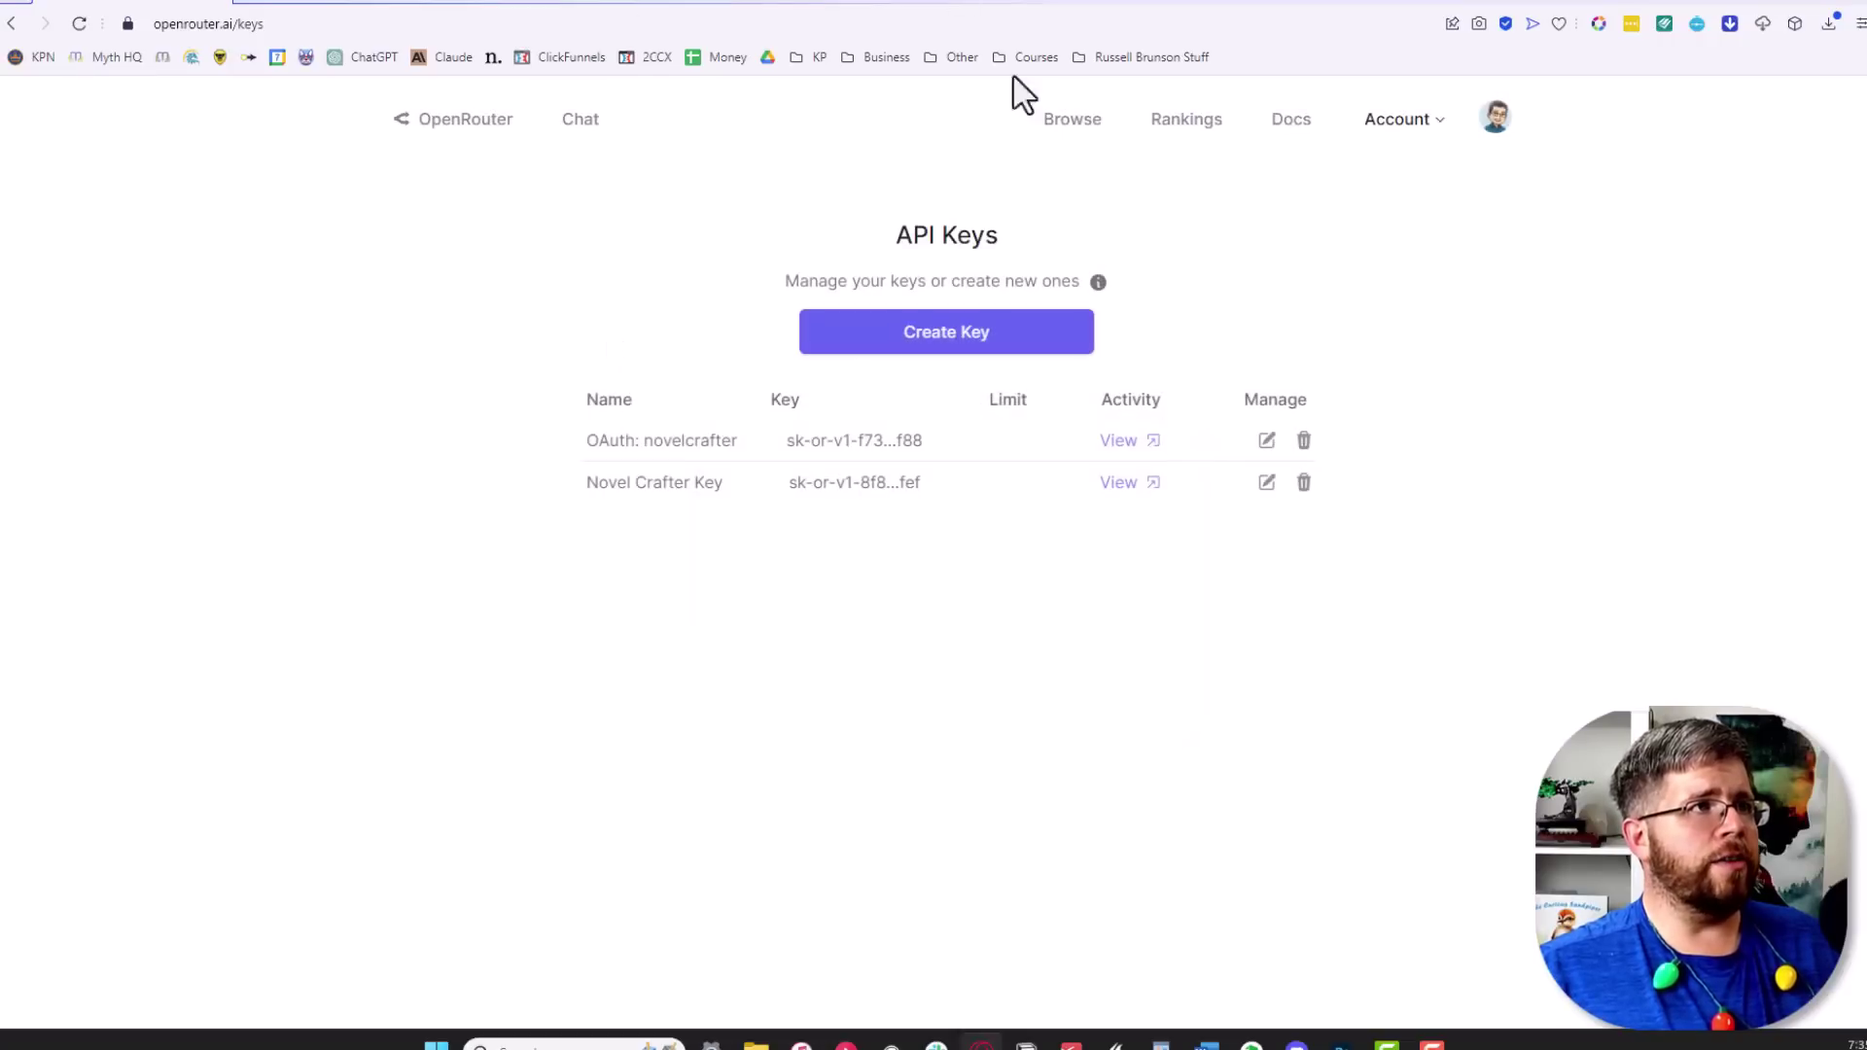
# Return to Novelcrafter's AI credentials and check OpenRouter and OpenAI under Connected Vendors
pyautogui.click(611, 3)
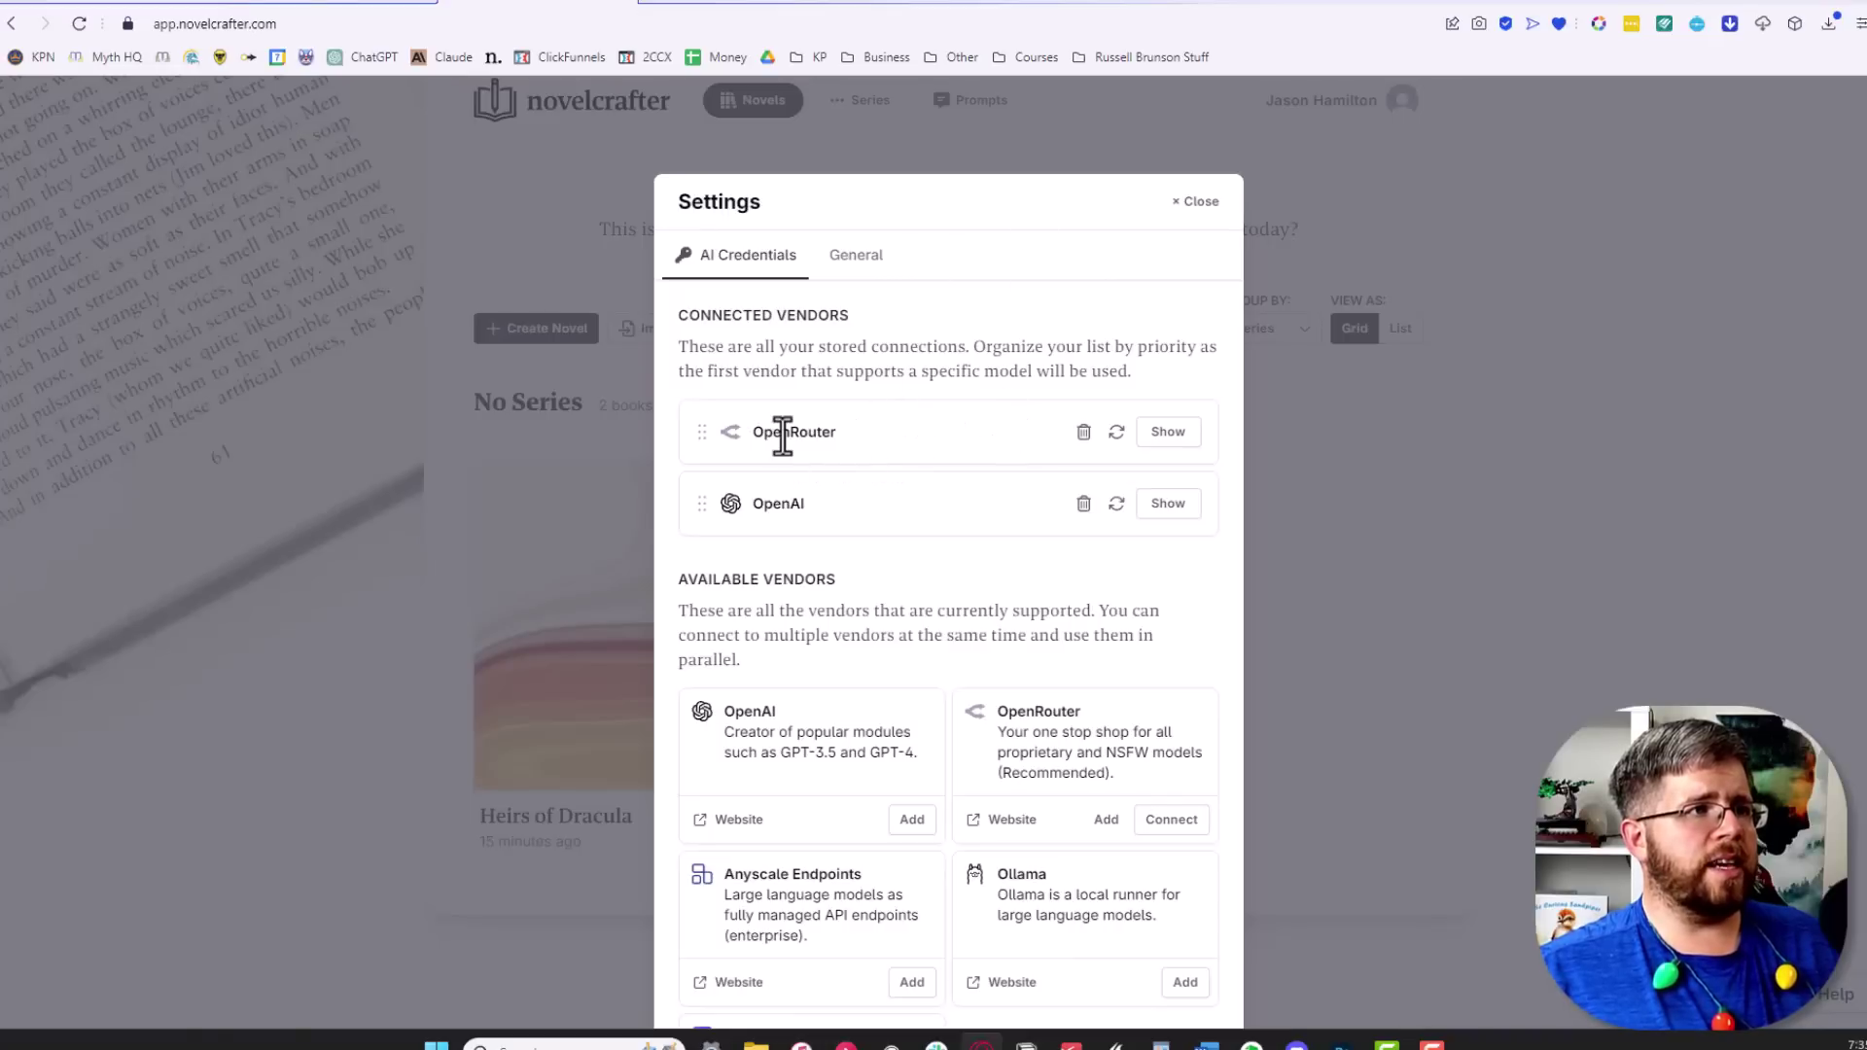
pyautogui.scroll(-3, 846, 627)
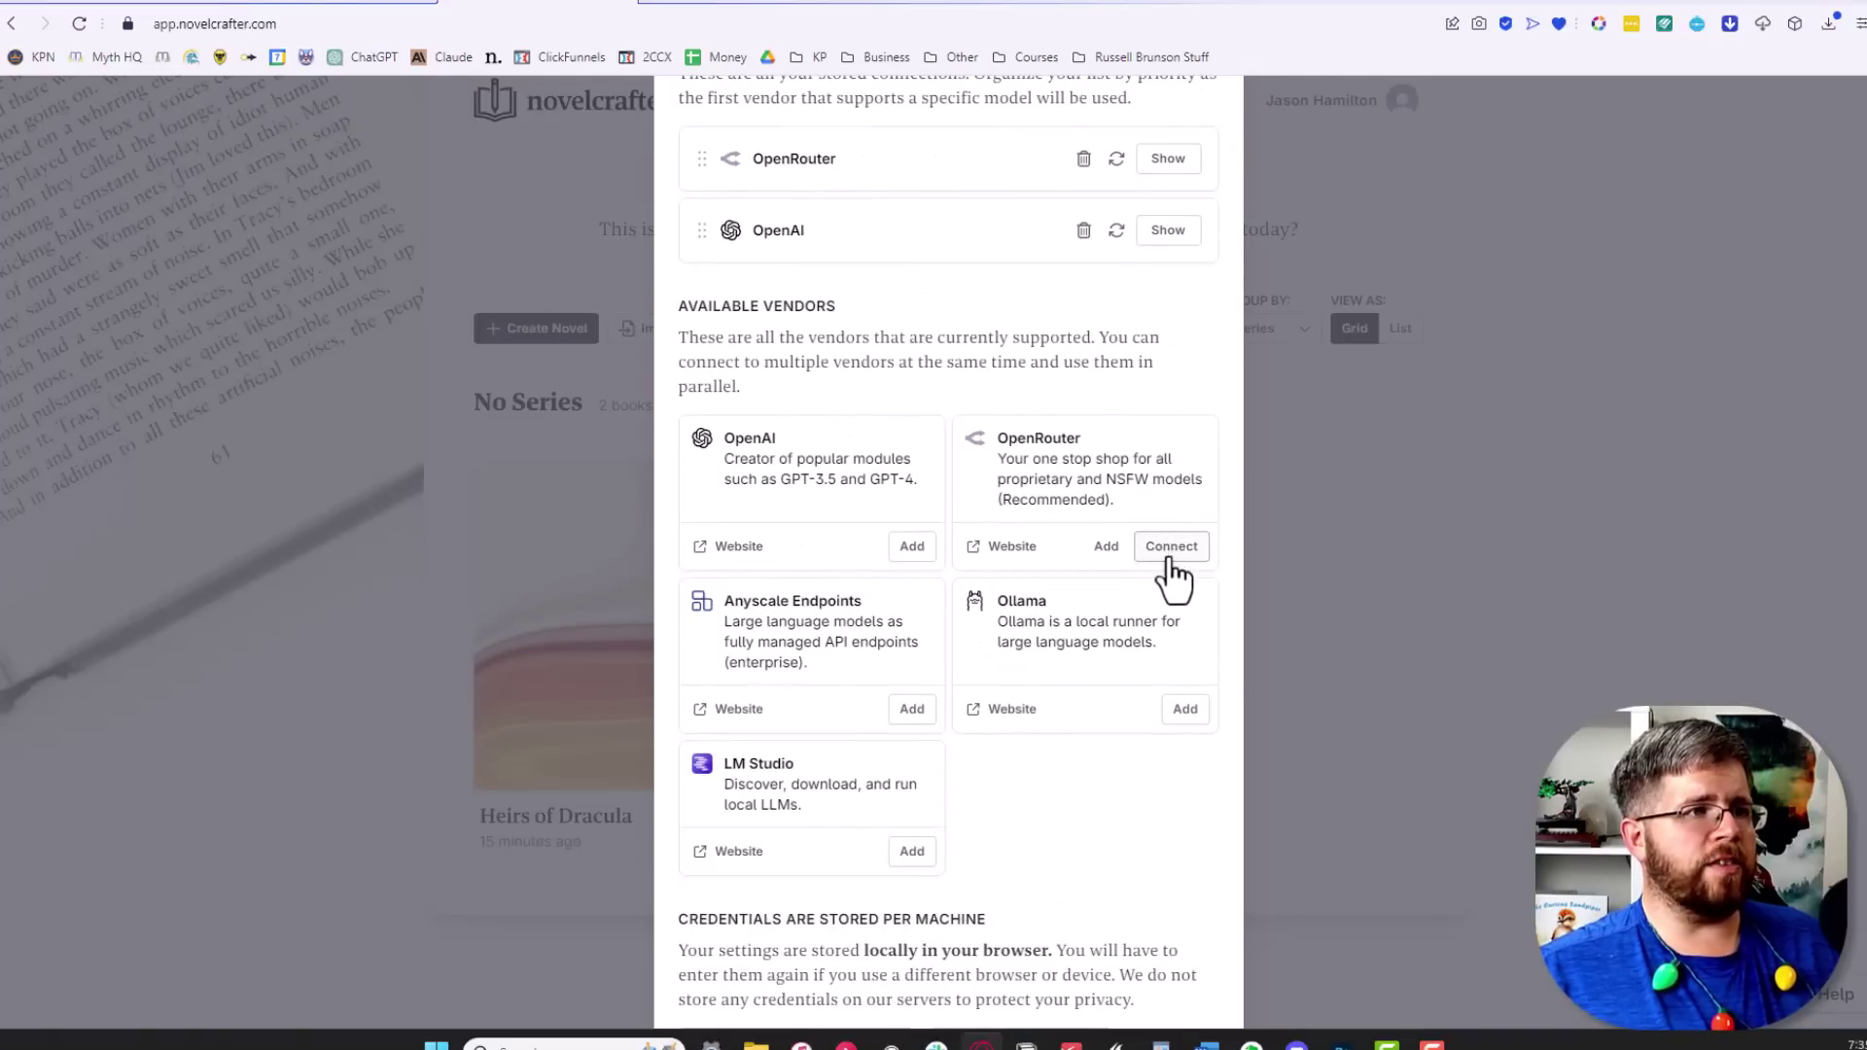
pyautogui.scroll(2, 1022, 632)
pyautogui.scroll(1, 963, 700)
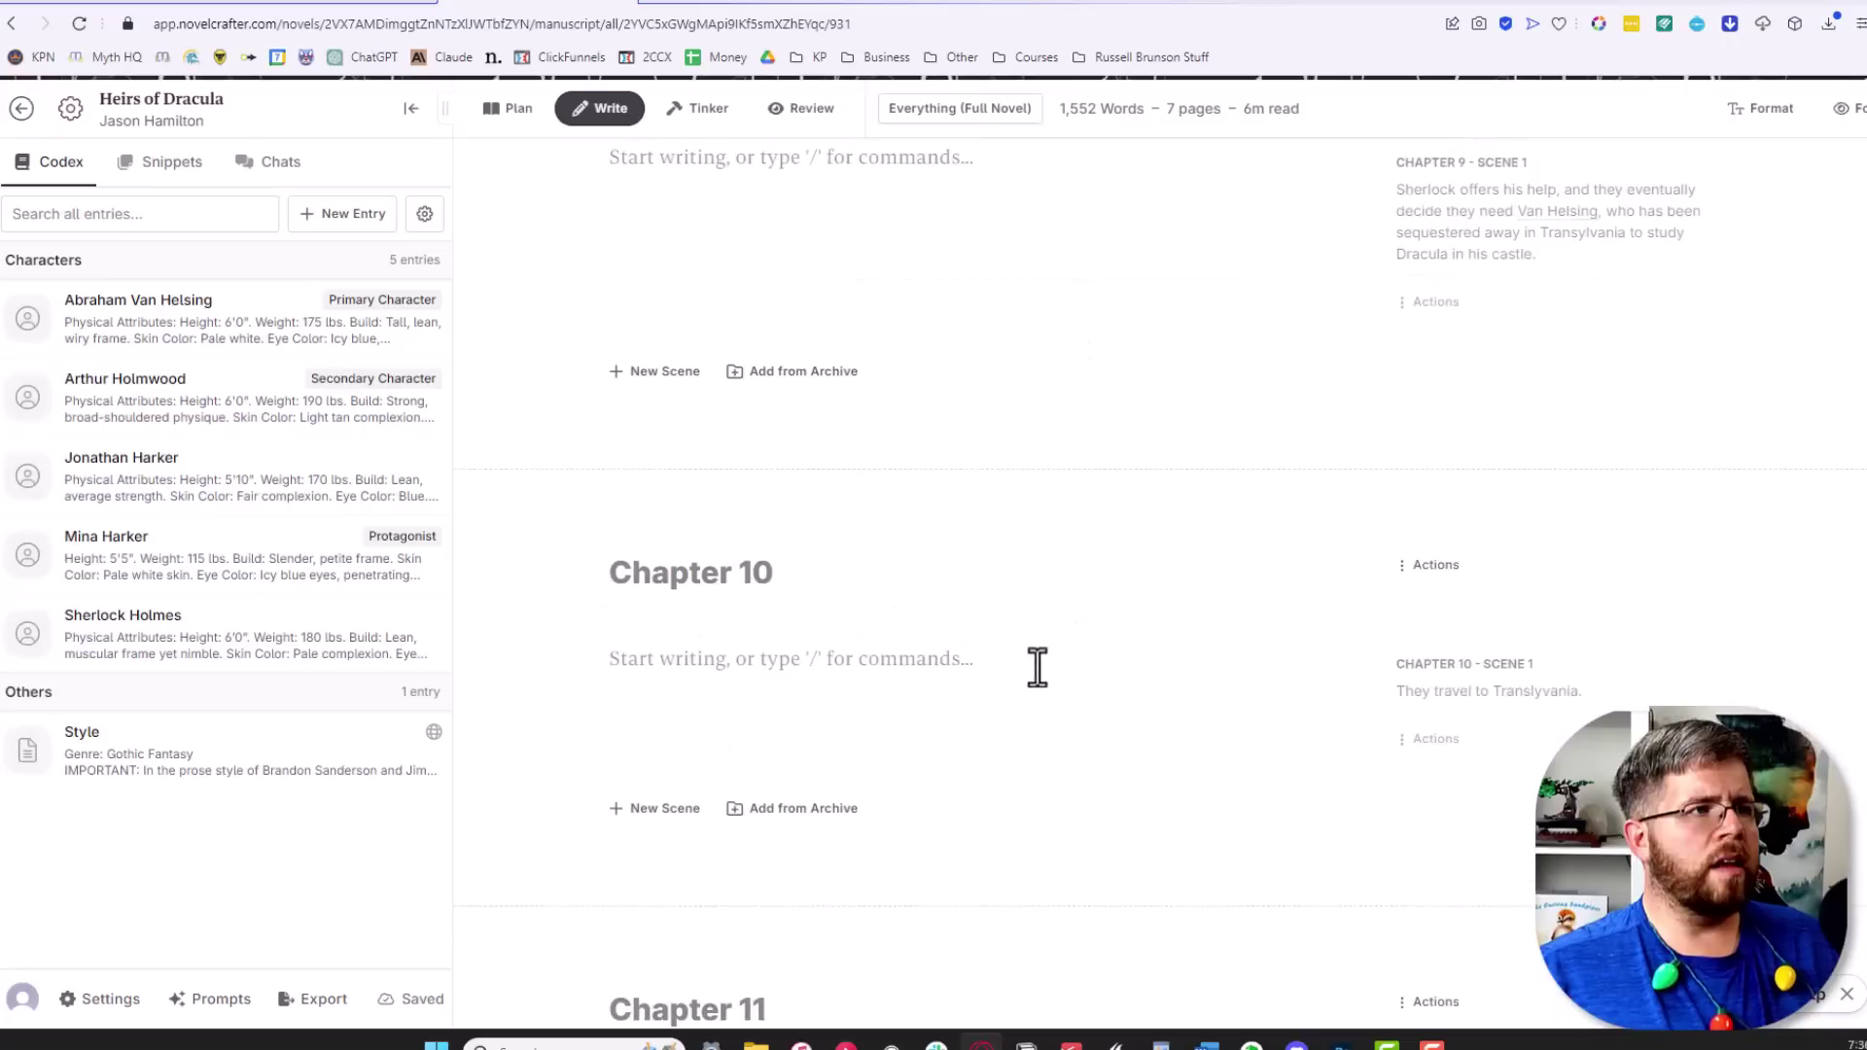
pyautogui.scroll(-10, 1038, 667)
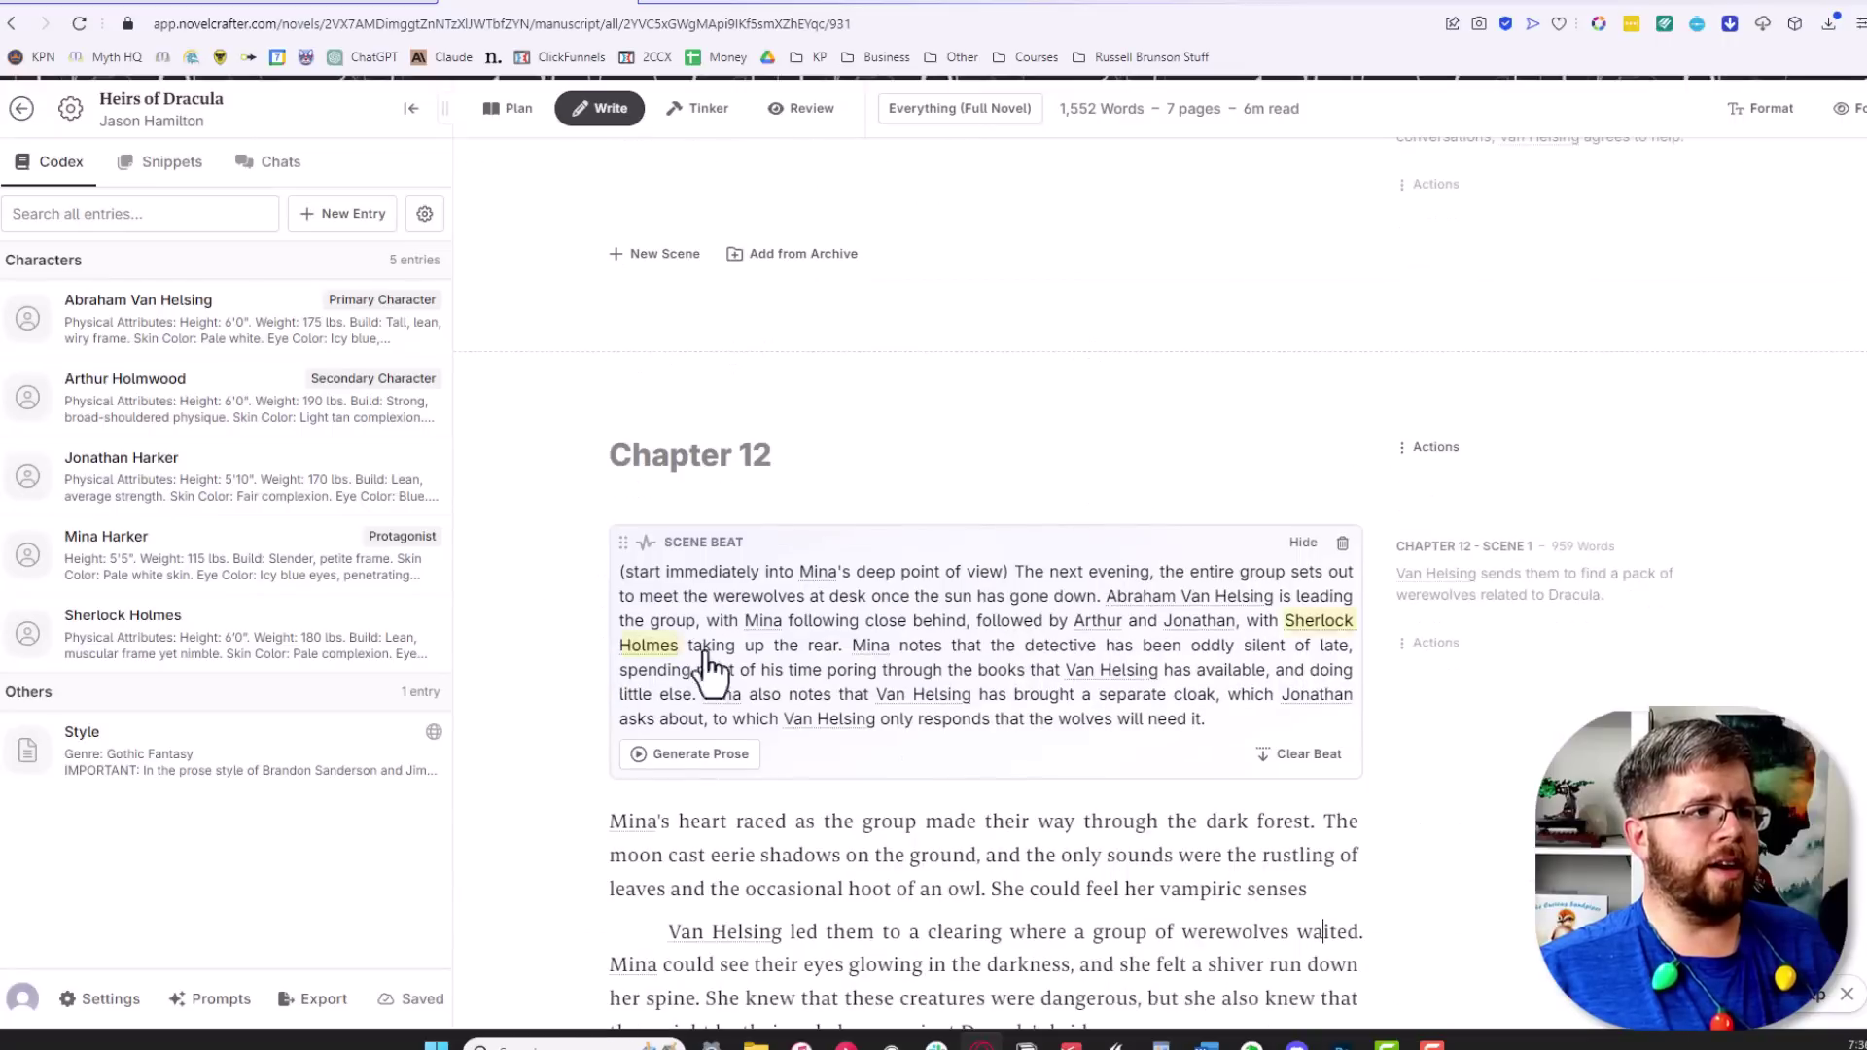
# Select a phrase in the Chapter 12 scene beat and browse the Generate Prose model list
pyautogui.moveTo(819, 671); pyautogui.dragTo(772, 645)
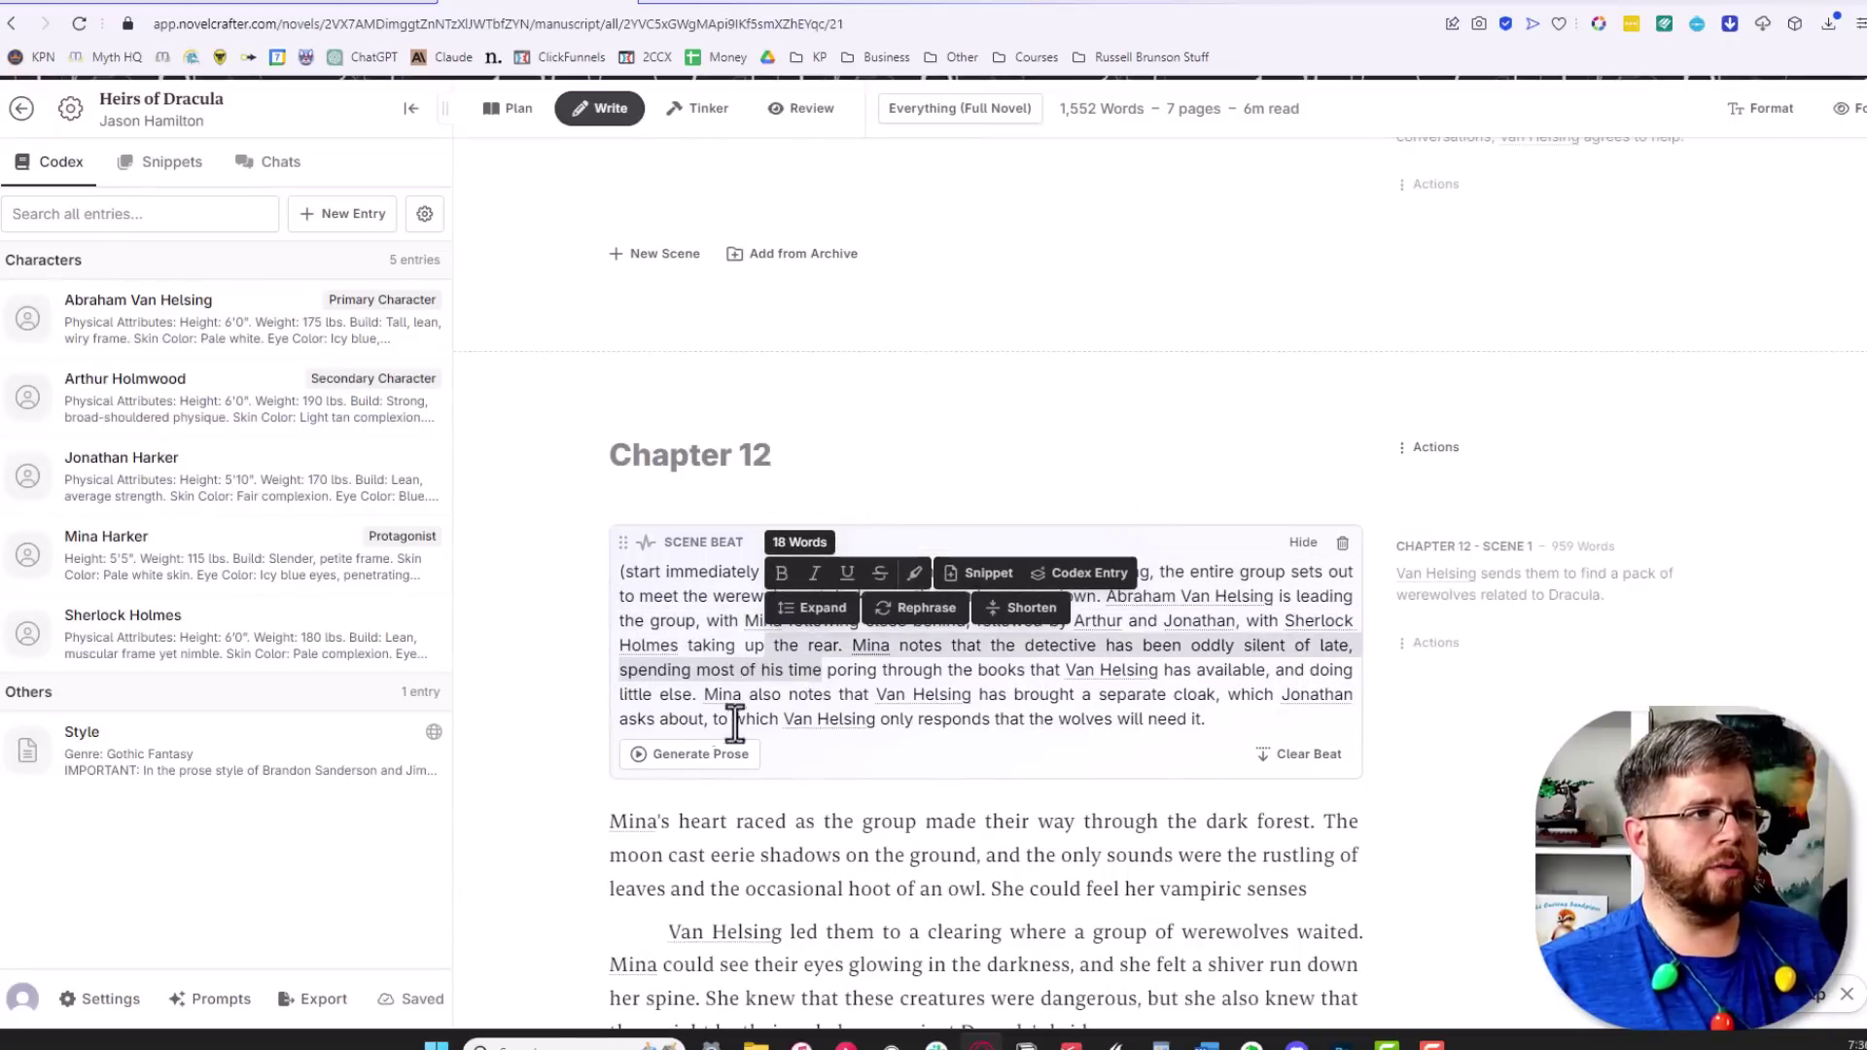
pyautogui.click(715, 764)
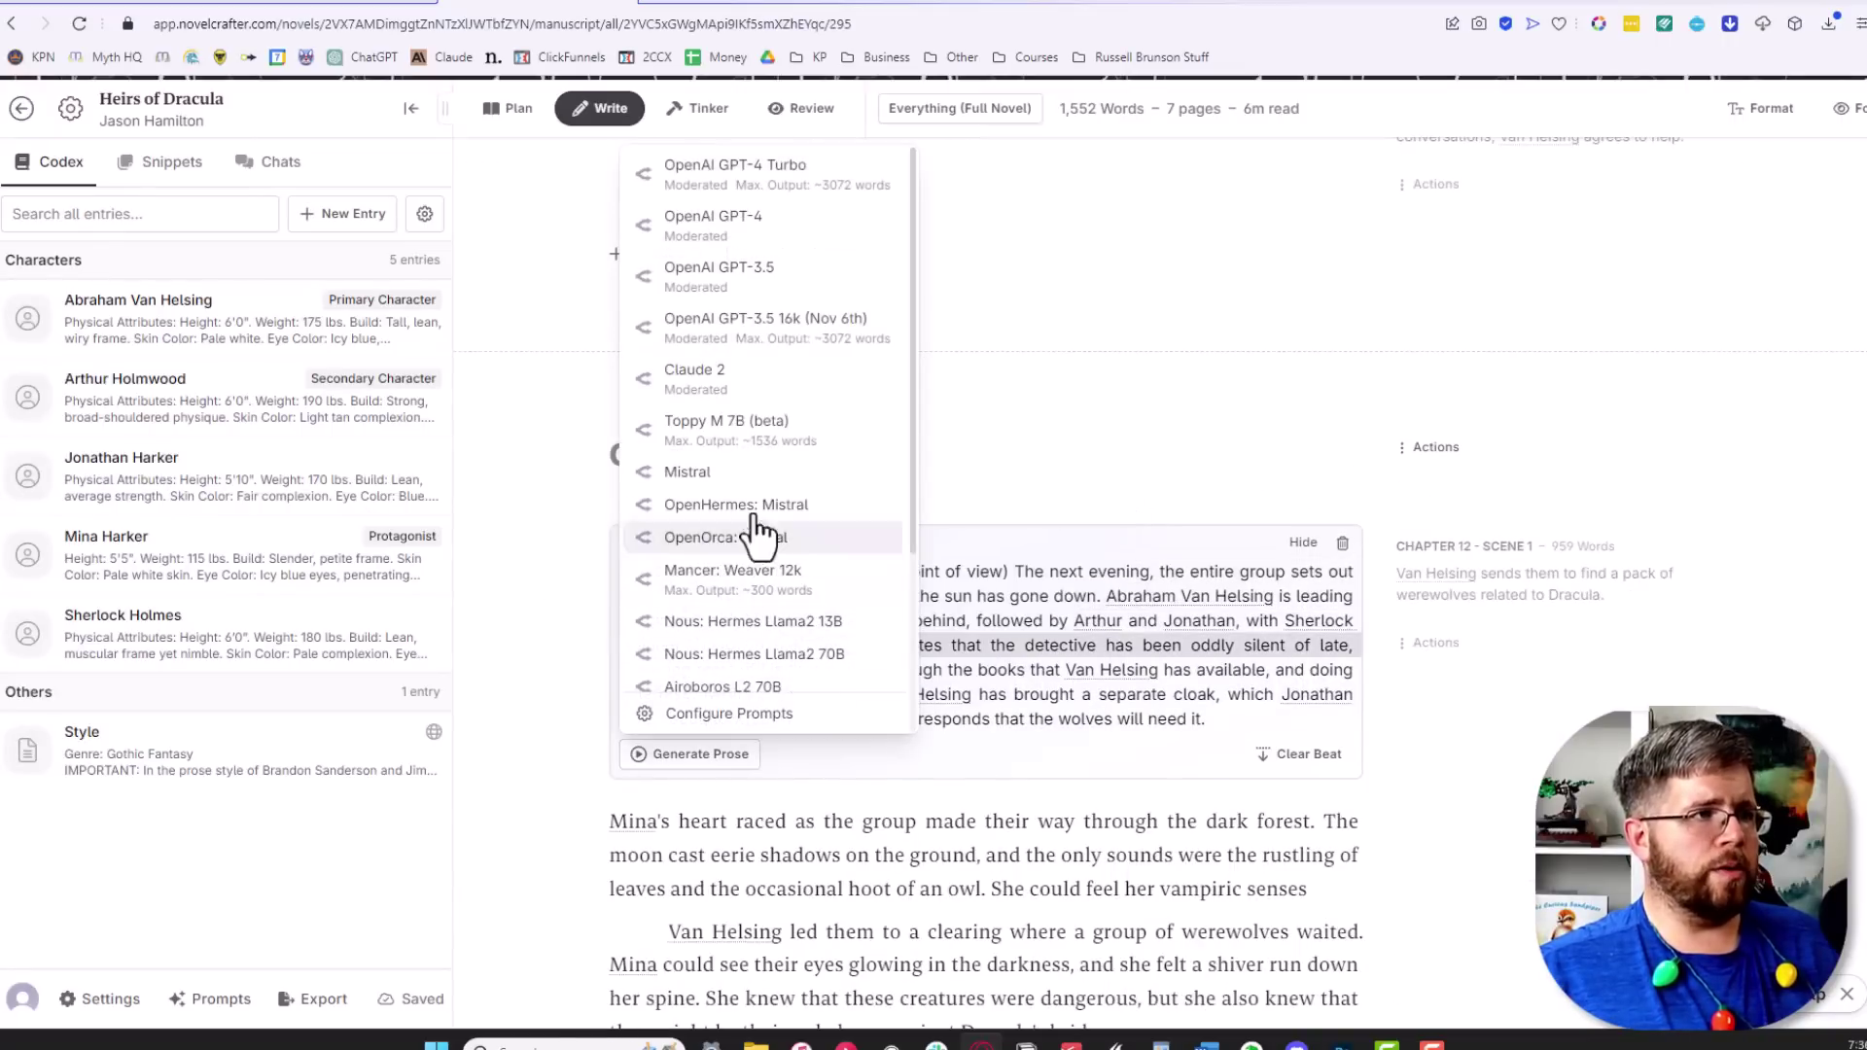
pyautogui.scroll(-3, 759, 243)
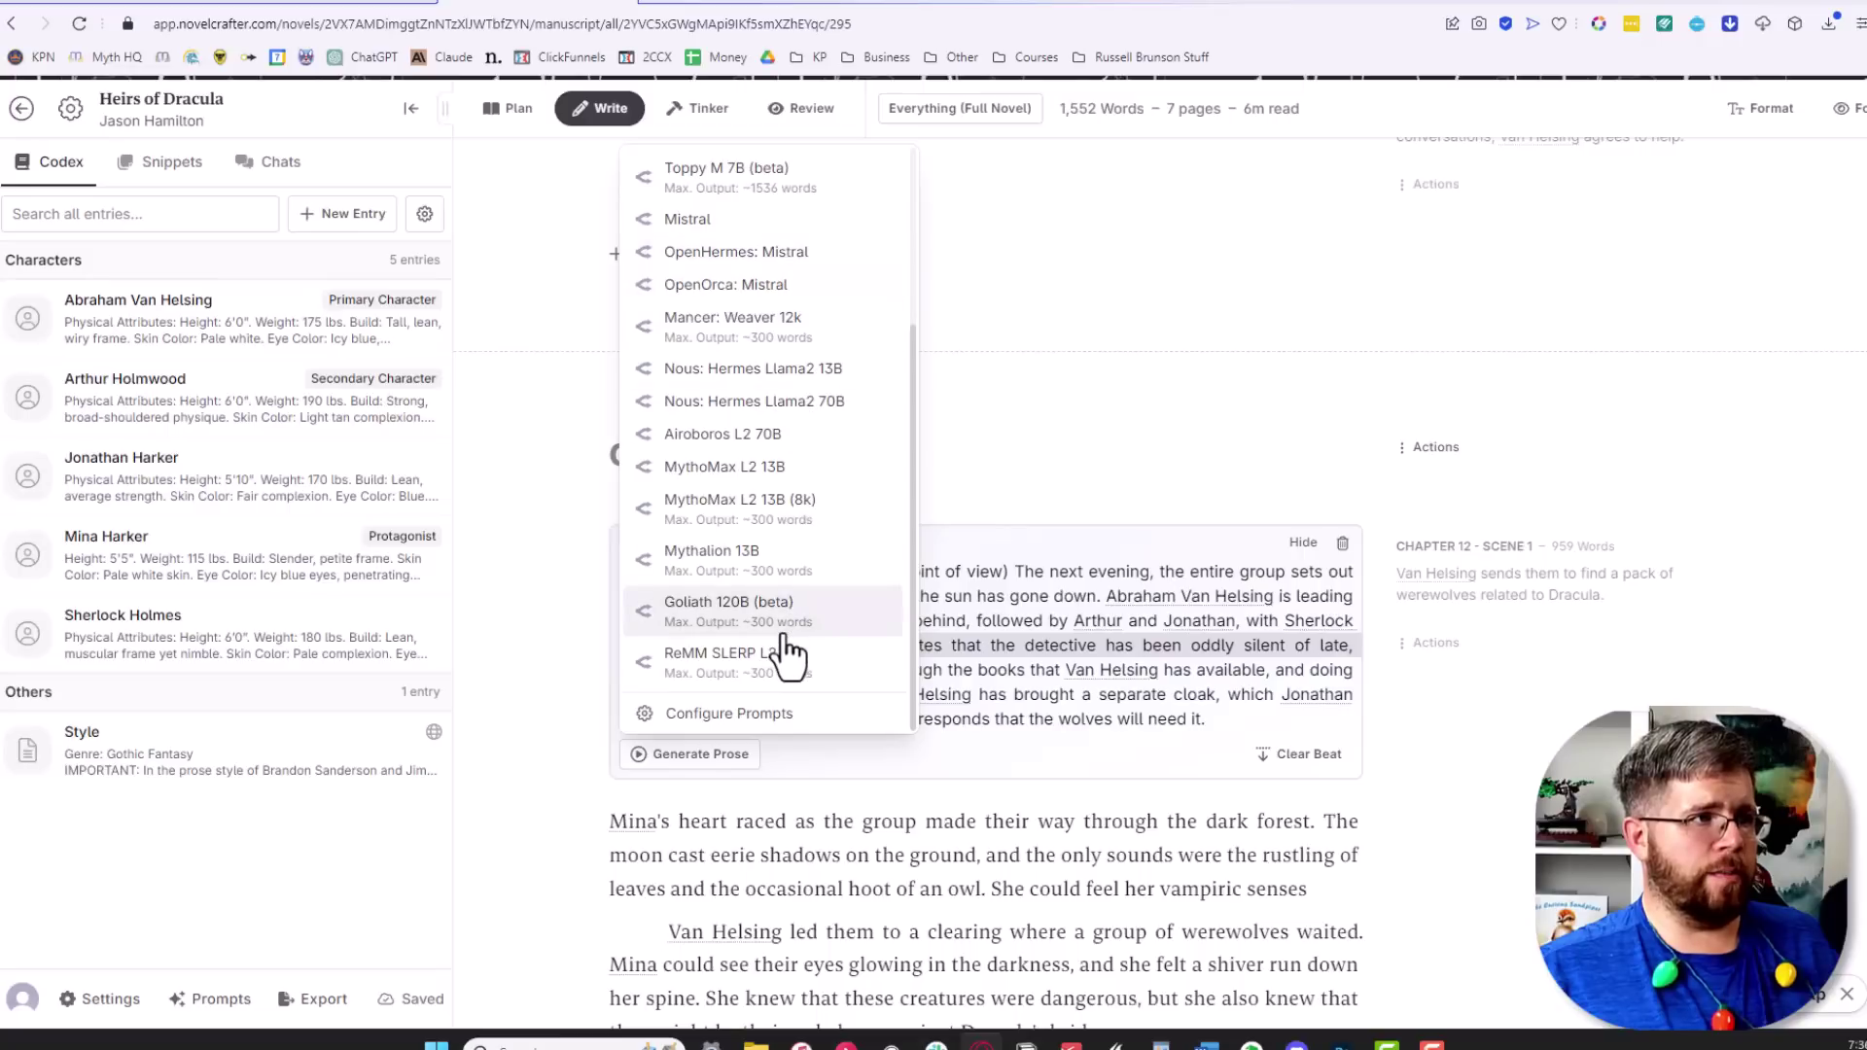
pyautogui.scroll(3, 783, 652)
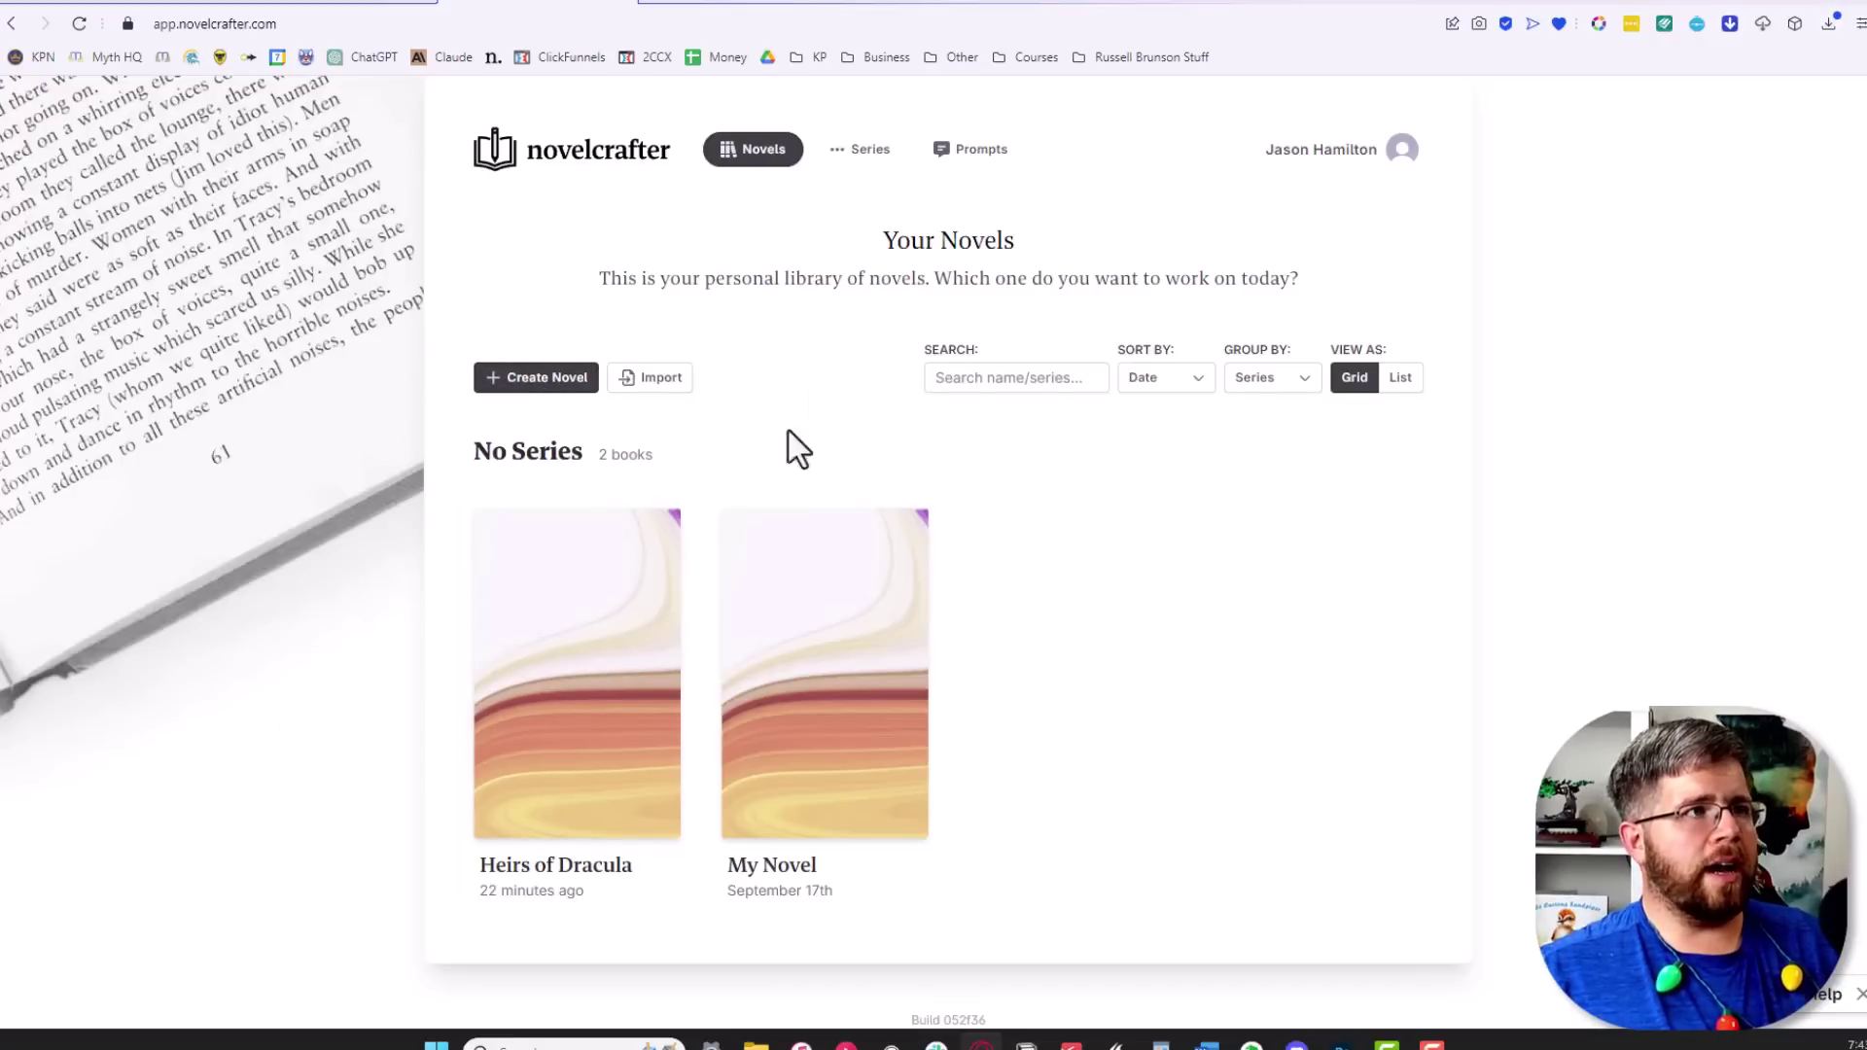
# Start a new novel and title it 'Fall of the Faerie'
pyautogui.click(525, 381)
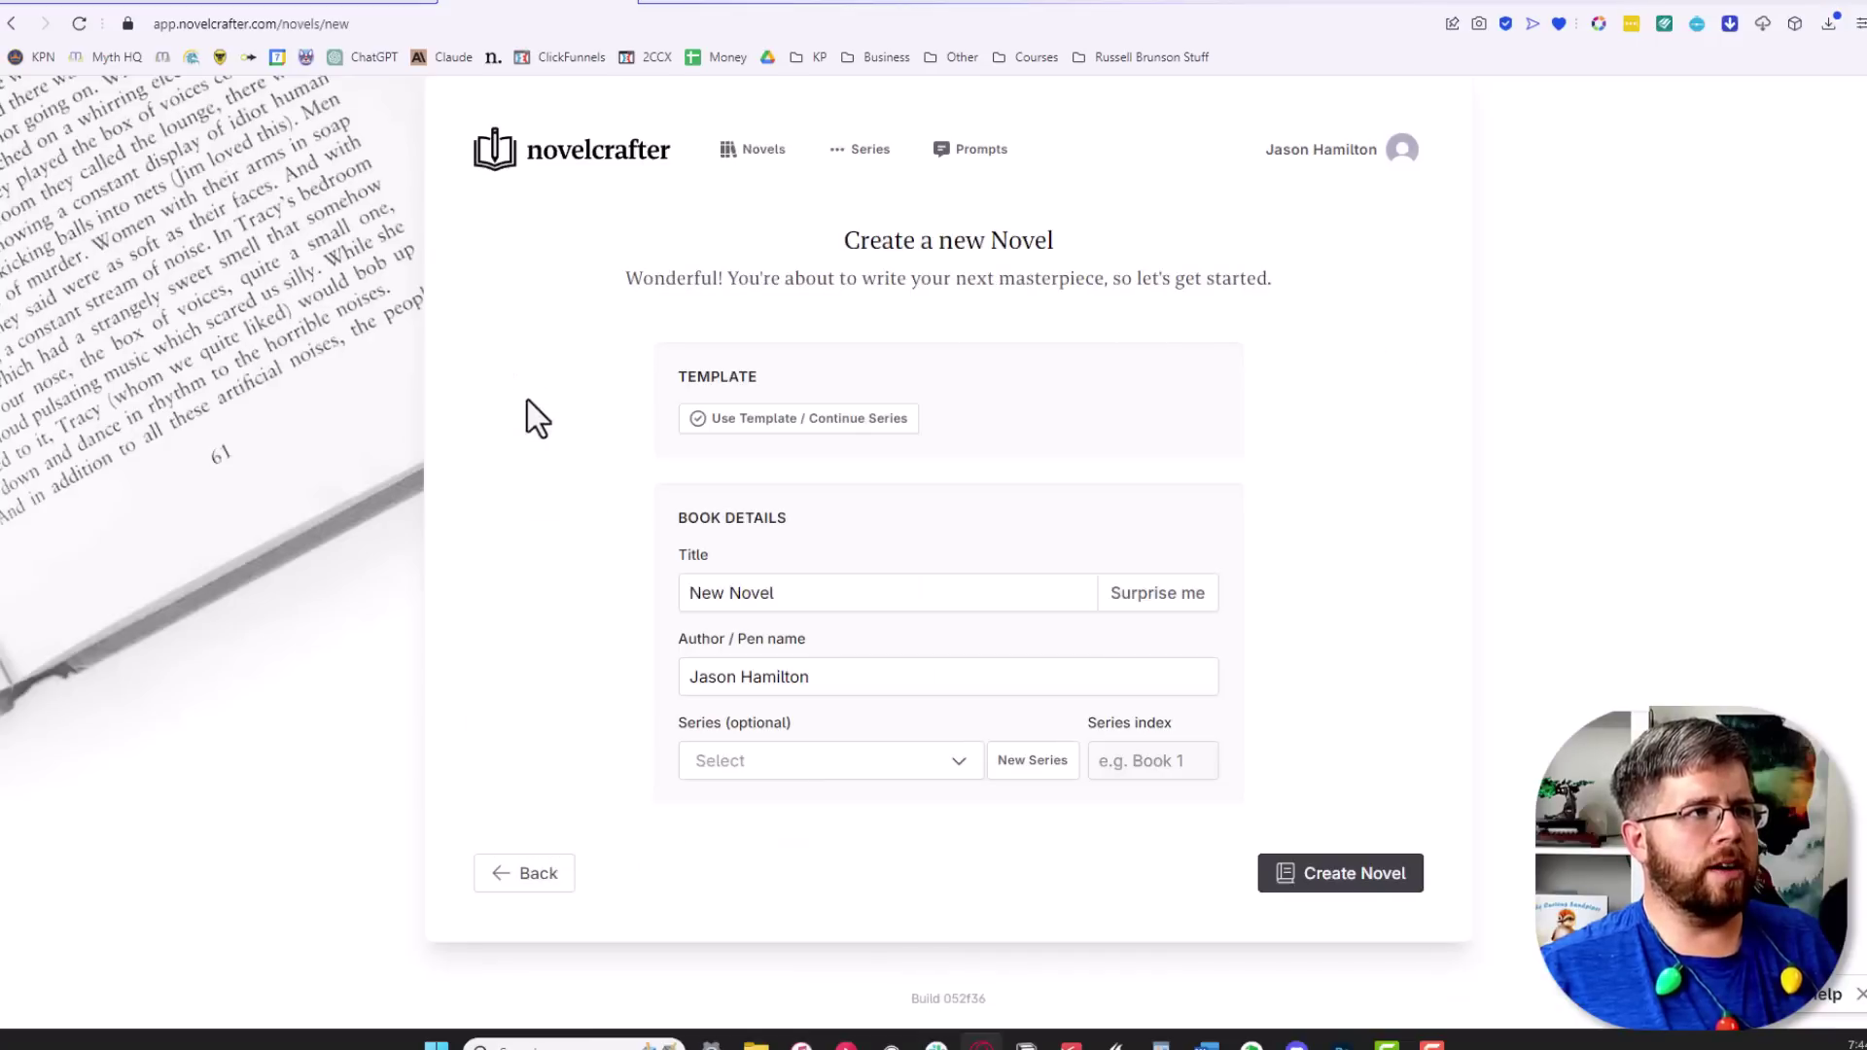
pyautogui.click(846, 601)
pyautogui.hotkey('ctrl', 'a')
pyautogui.write('Fall')
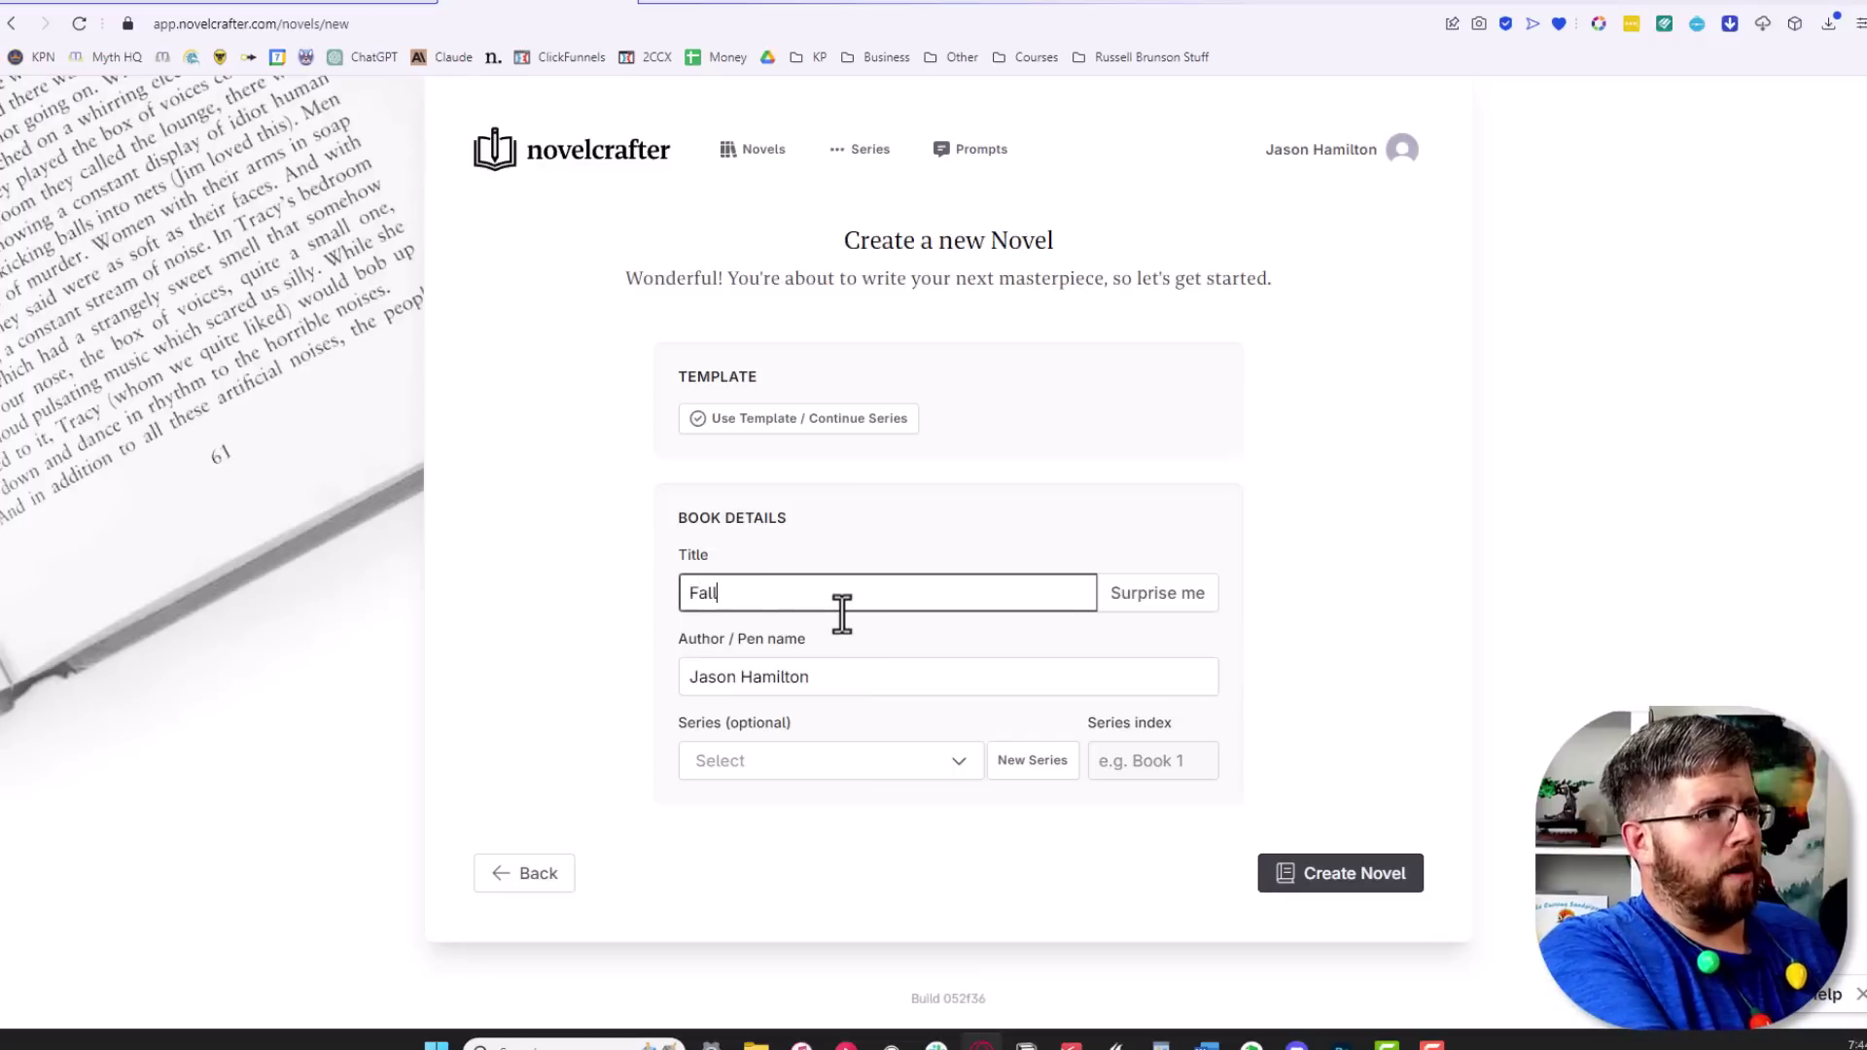
pyautogui.write(' of the Faerie')
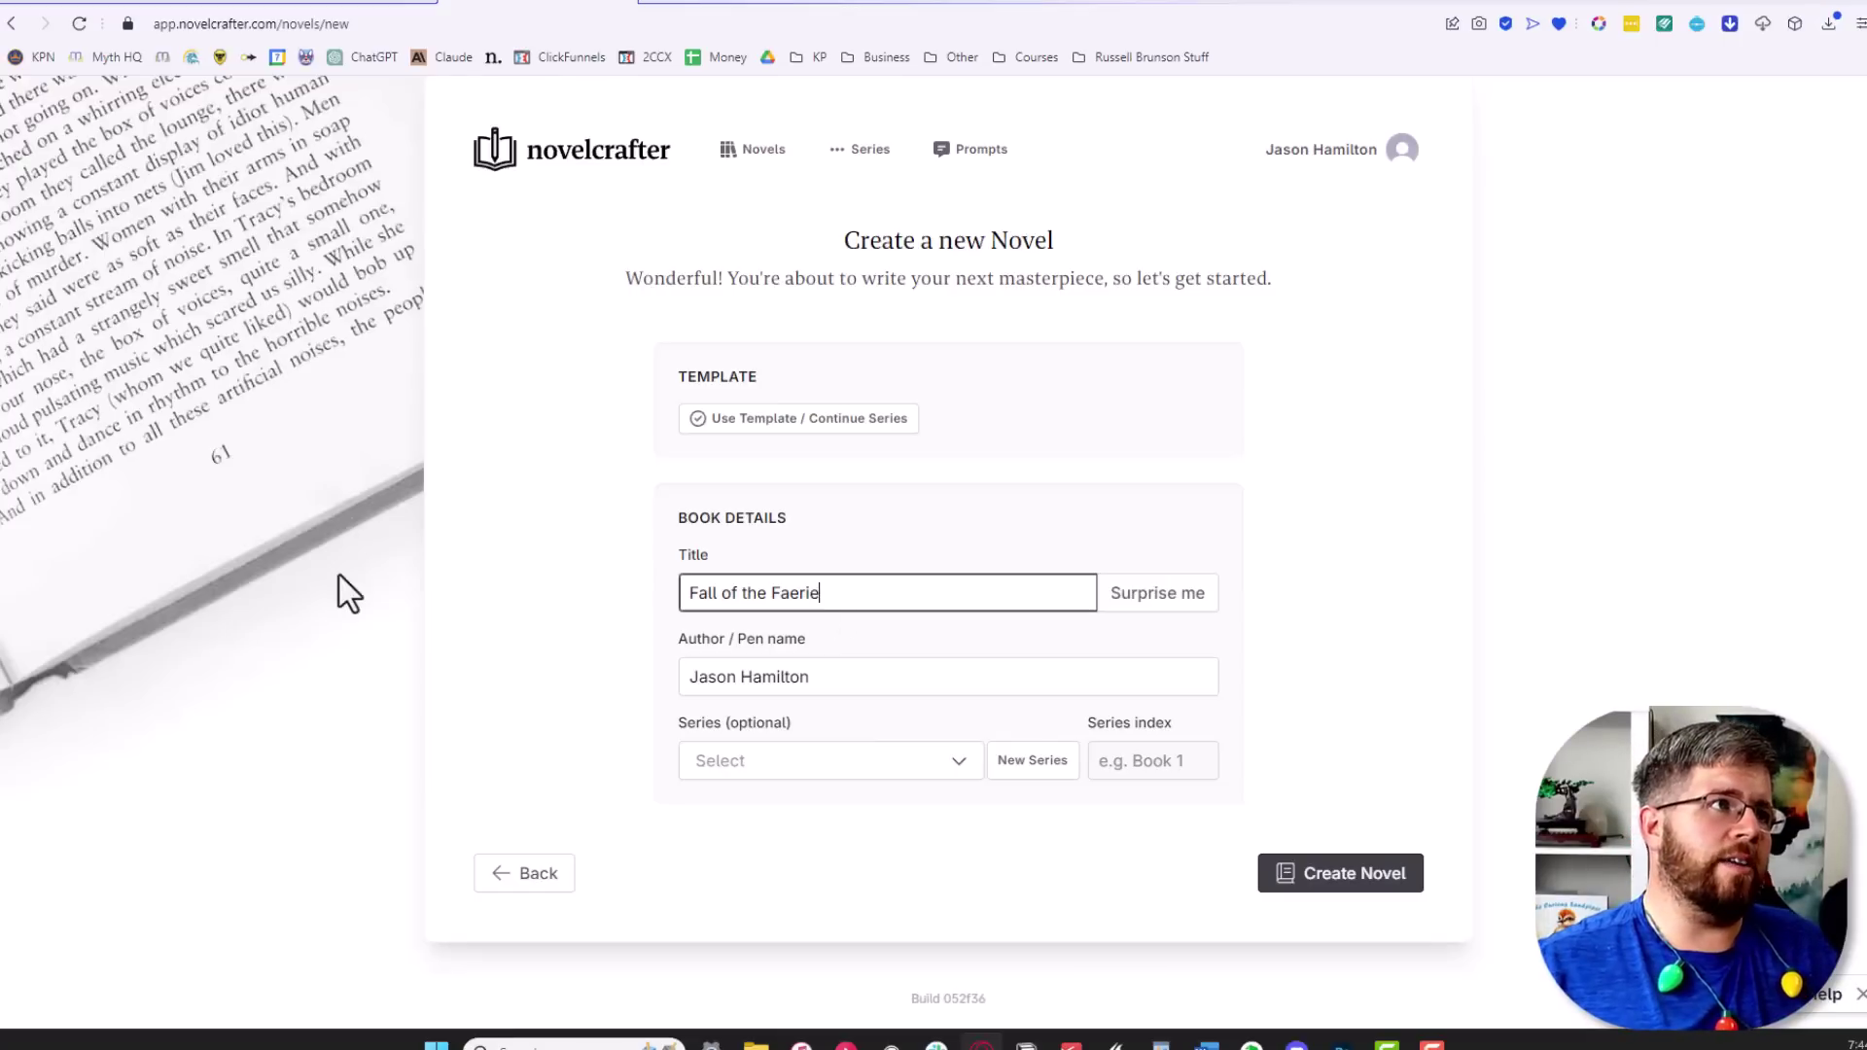
pyautogui.click(784, 679)
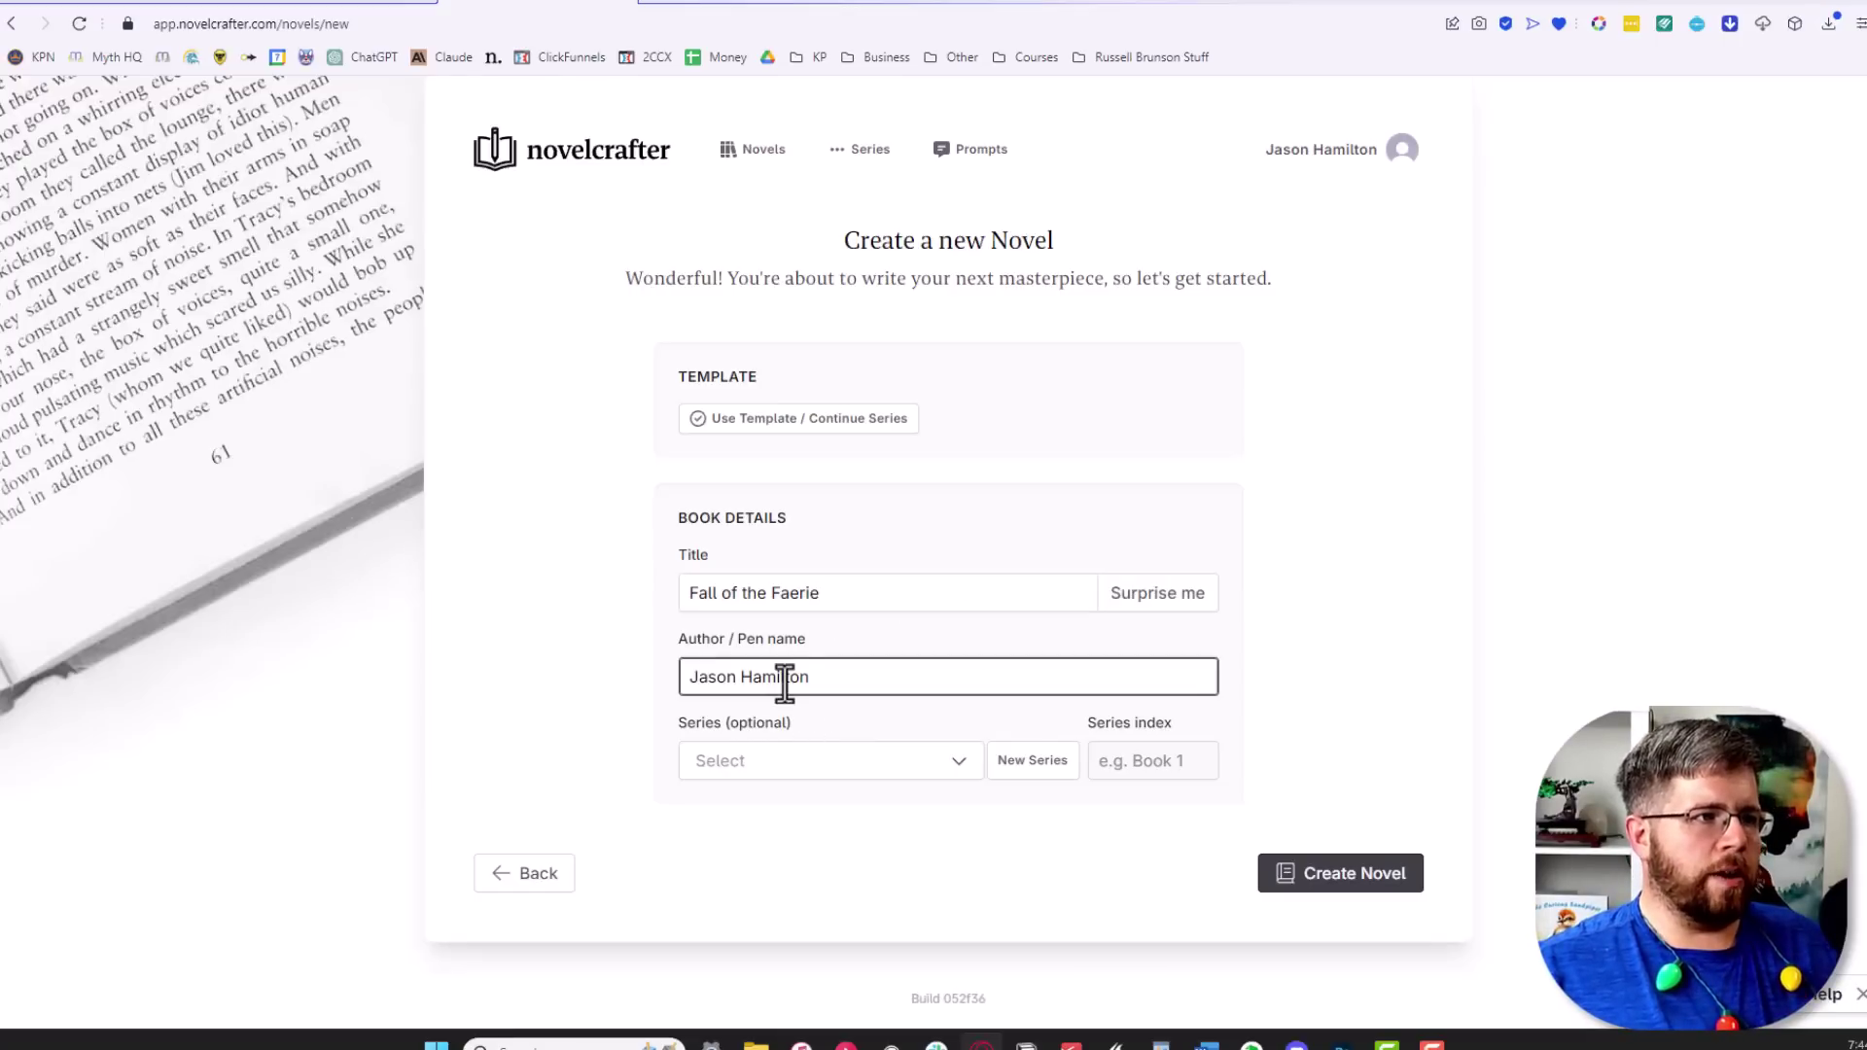
# Put it in a new series 'The Faerie Queen' as Book 5 and create the novel
pyautogui.click(787, 776)
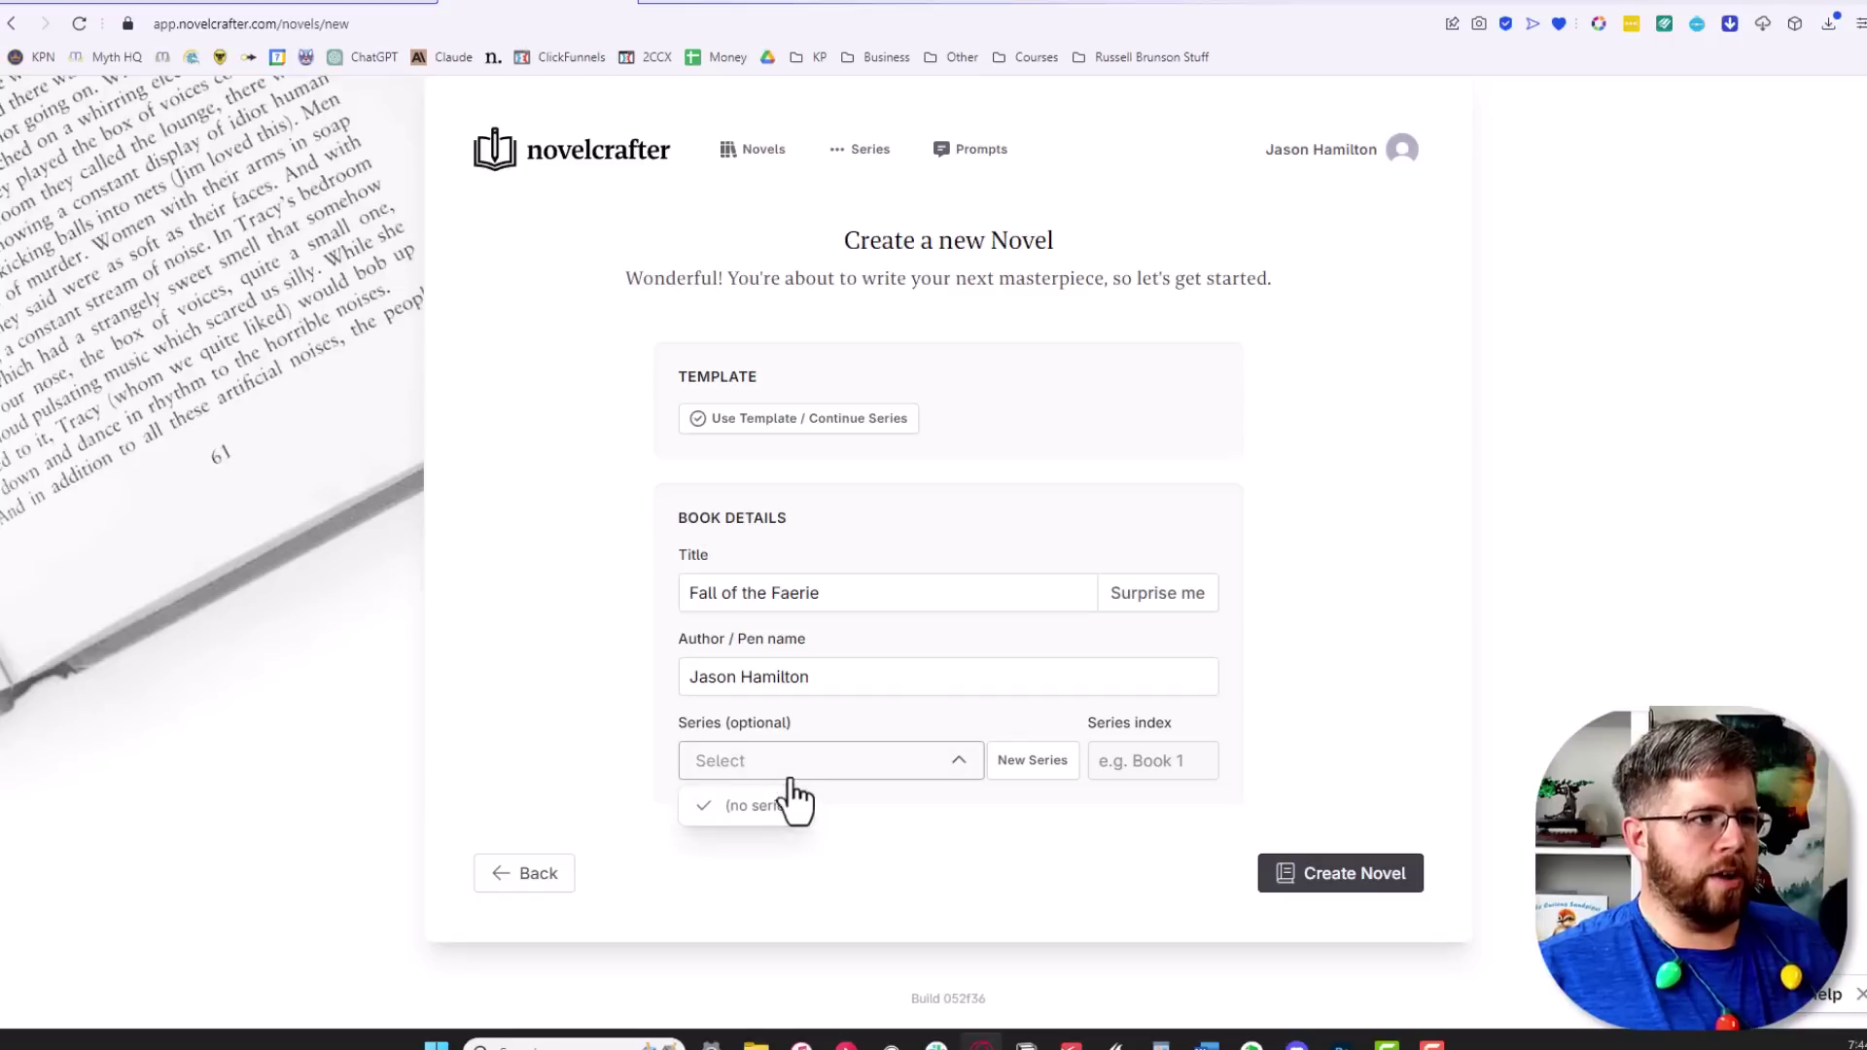
pyautogui.click(1032, 777)
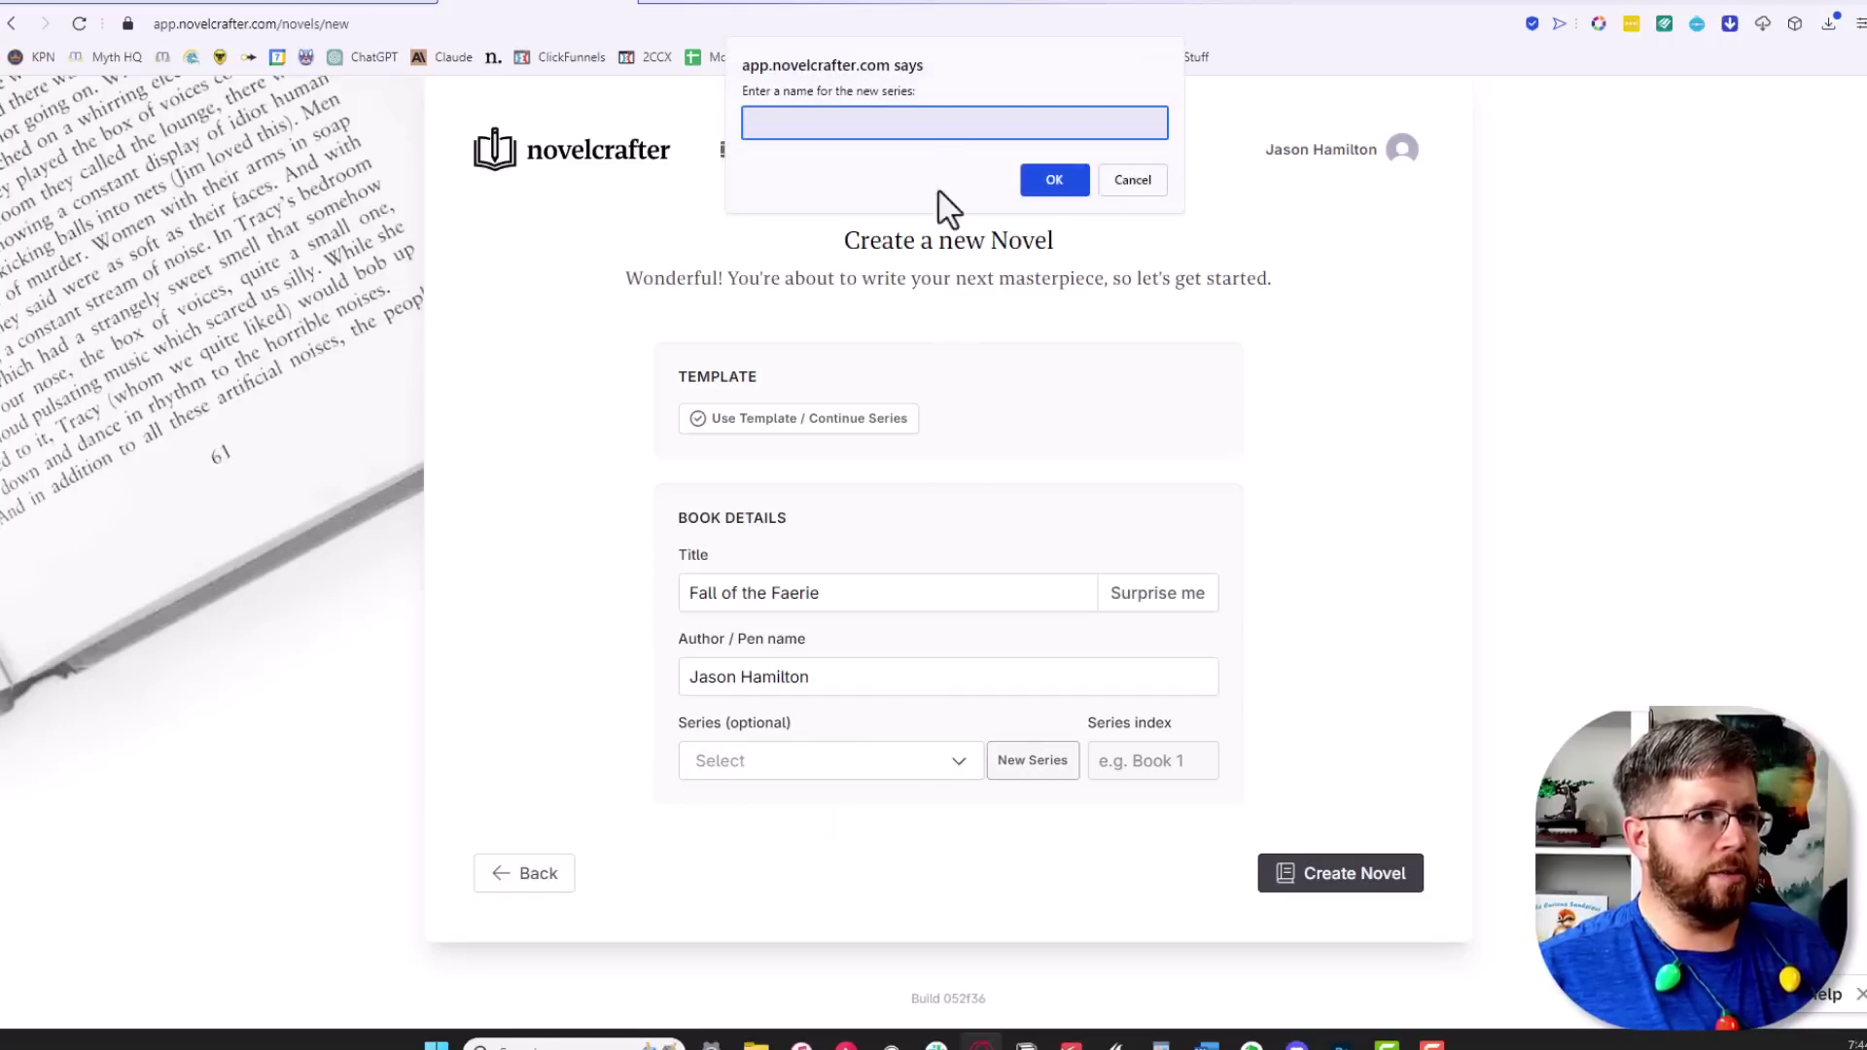
pyautogui.write('The Faerei')
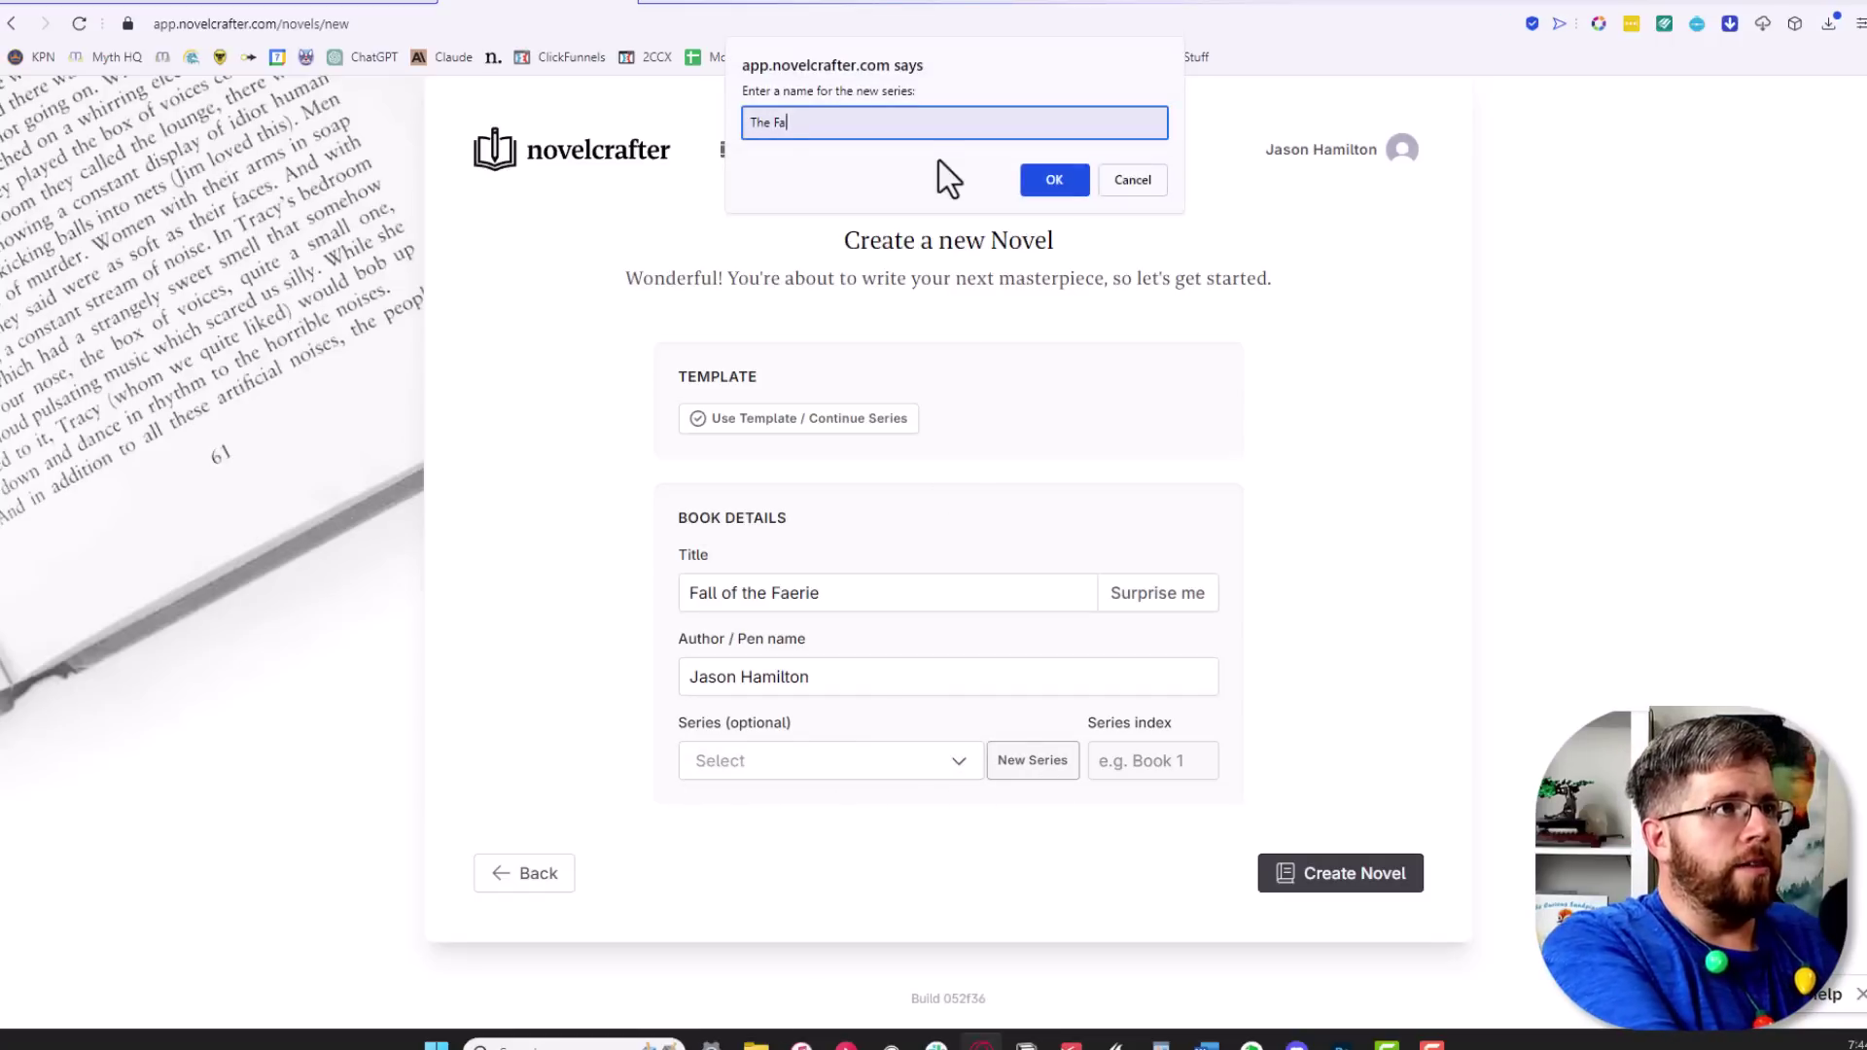
pyautogui.press('BackSpace')
pyautogui.press('BackSpace')
pyautogui.write('ie Queen')
pyautogui.press('Return')
pyautogui.click(1157, 768)
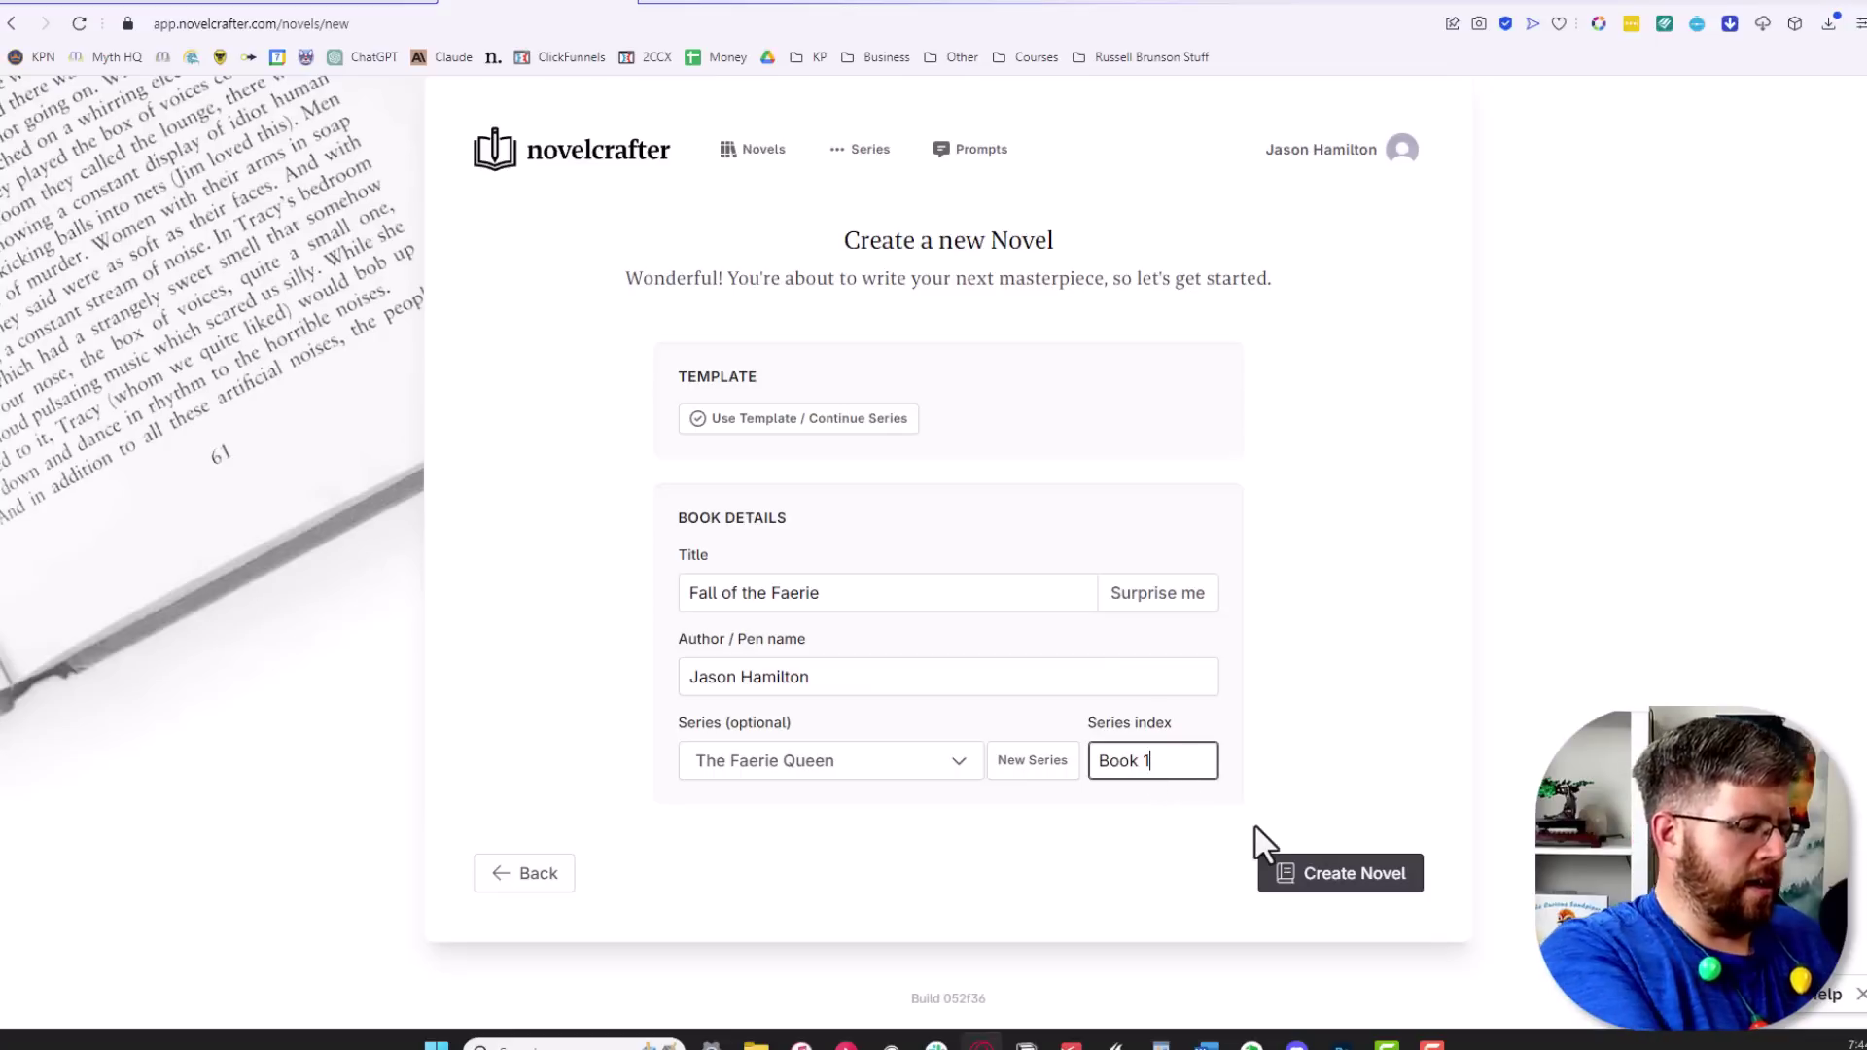
pyautogui.press('BackSpace')
pyautogui.write('5')
pyautogui.click(1351, 874)
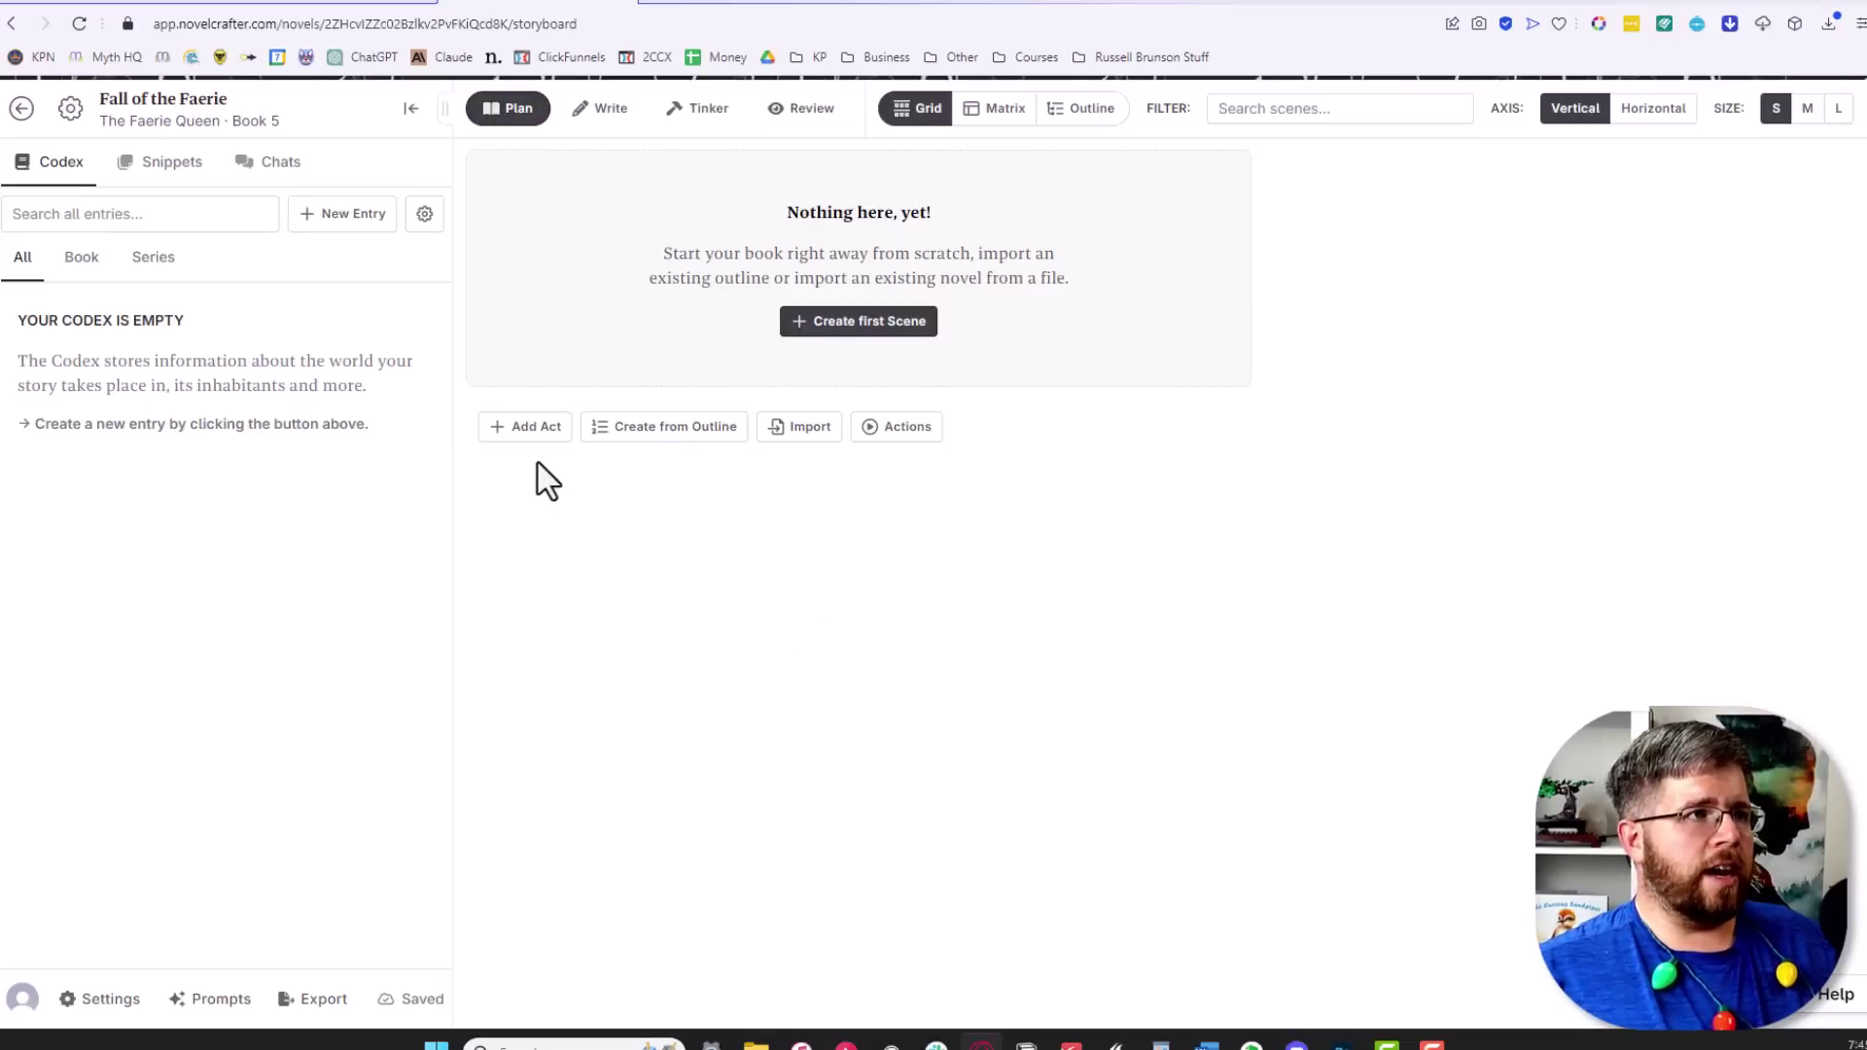
# Build the storyboard from the 24-chapter outline template and scroll through its acts and chapters
pyautogui.click(697, 432)
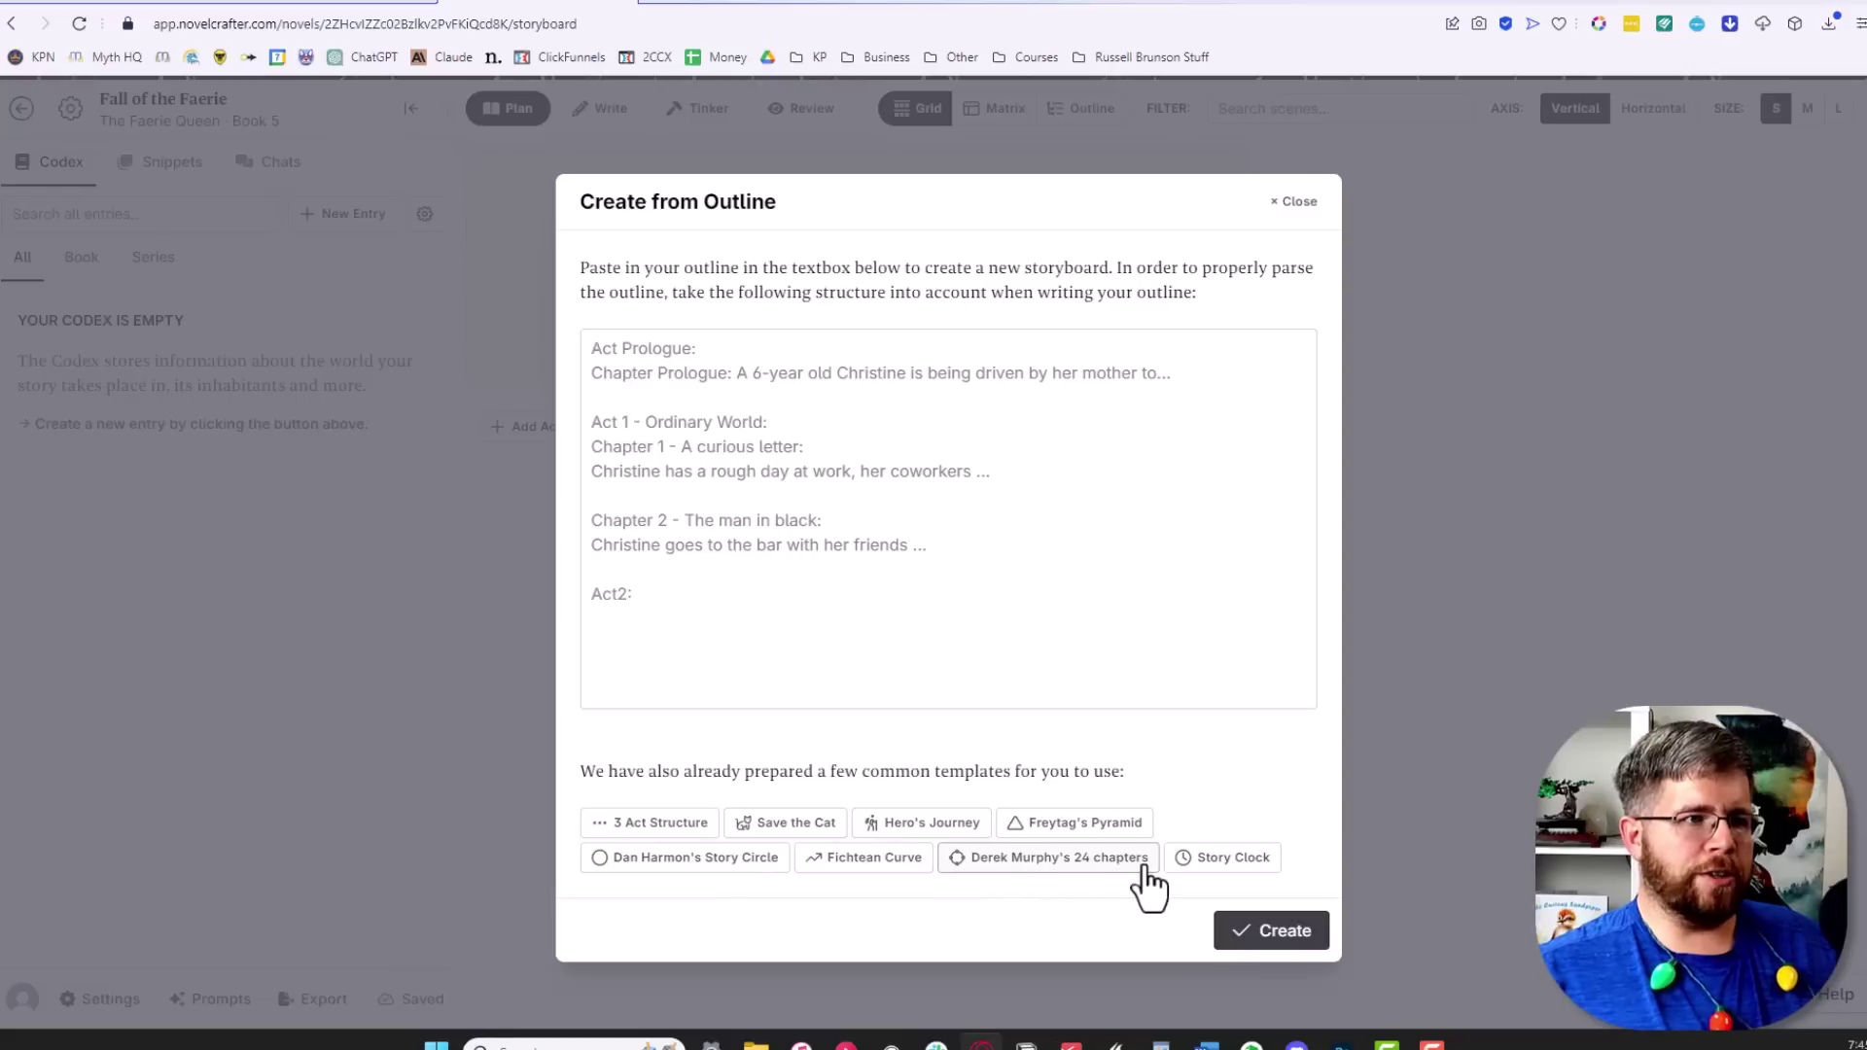
pyautogui.click(1019, 873)
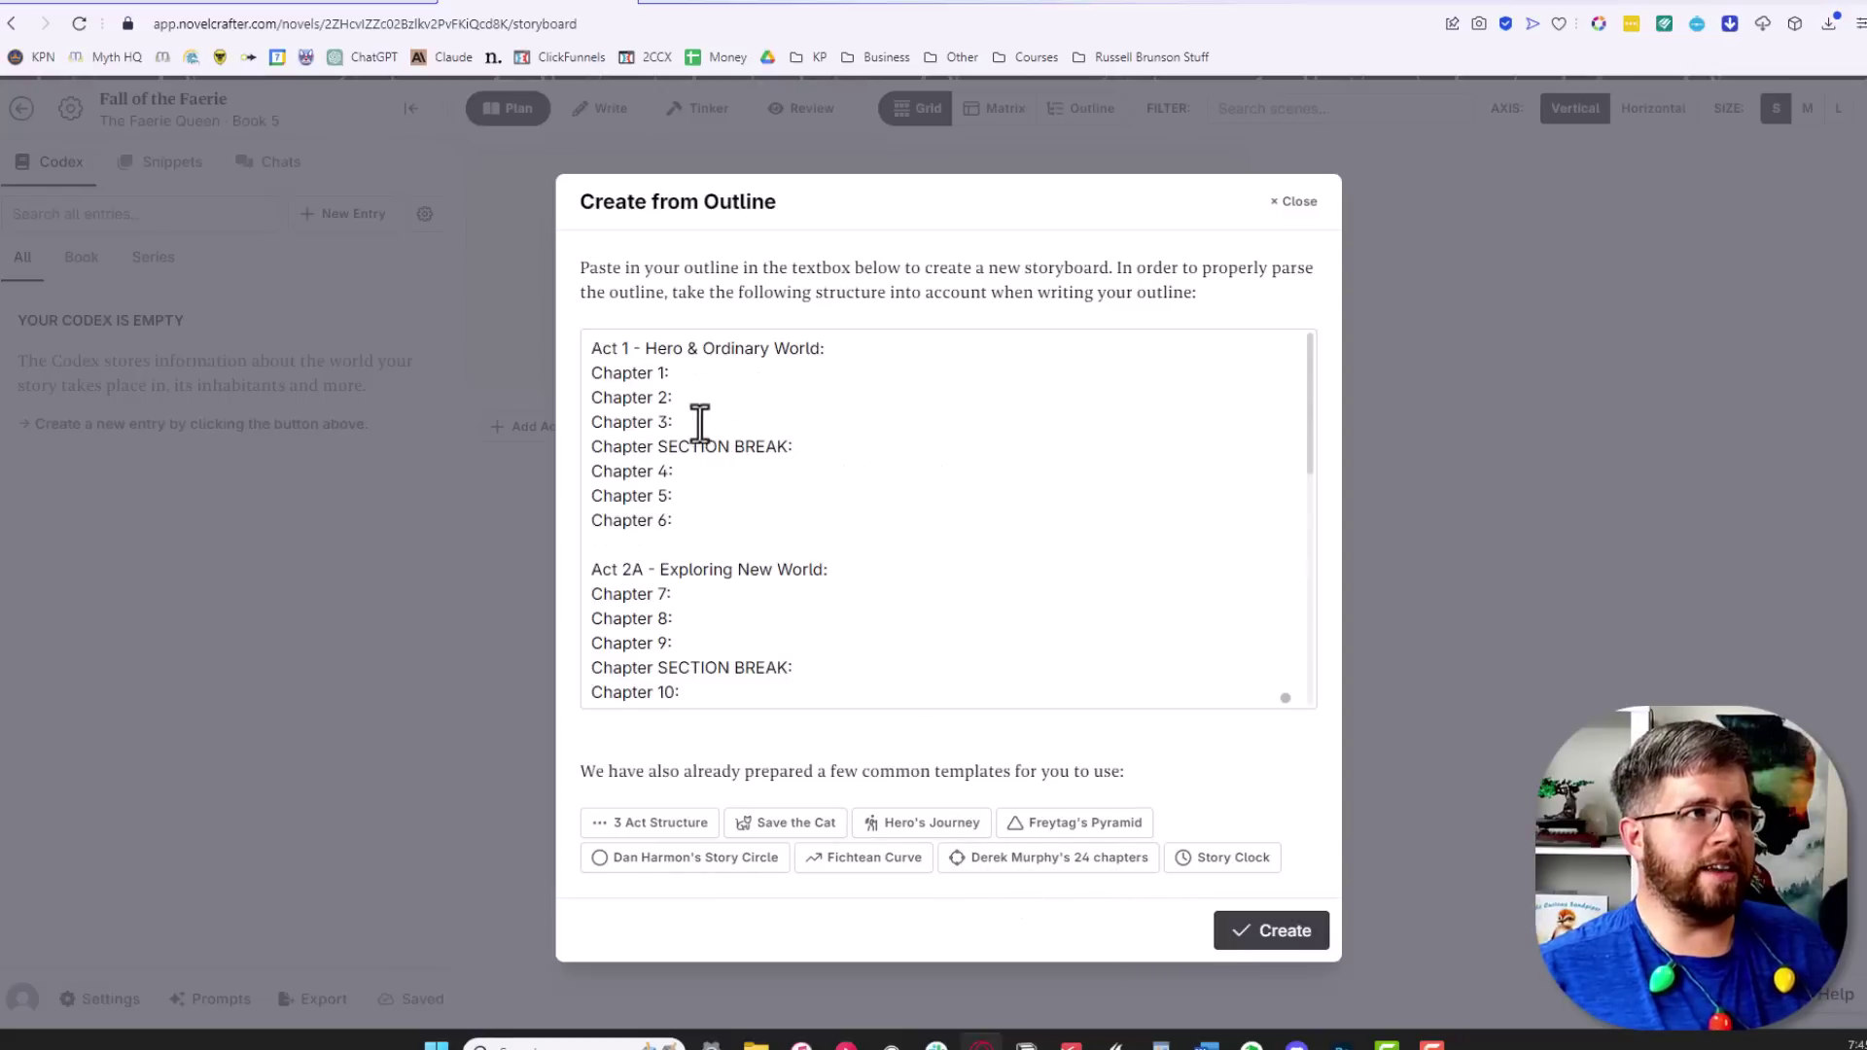
pyautogui.scroll(-10, 701, 423)
pyautogui.scroll(10, 1018, 720)
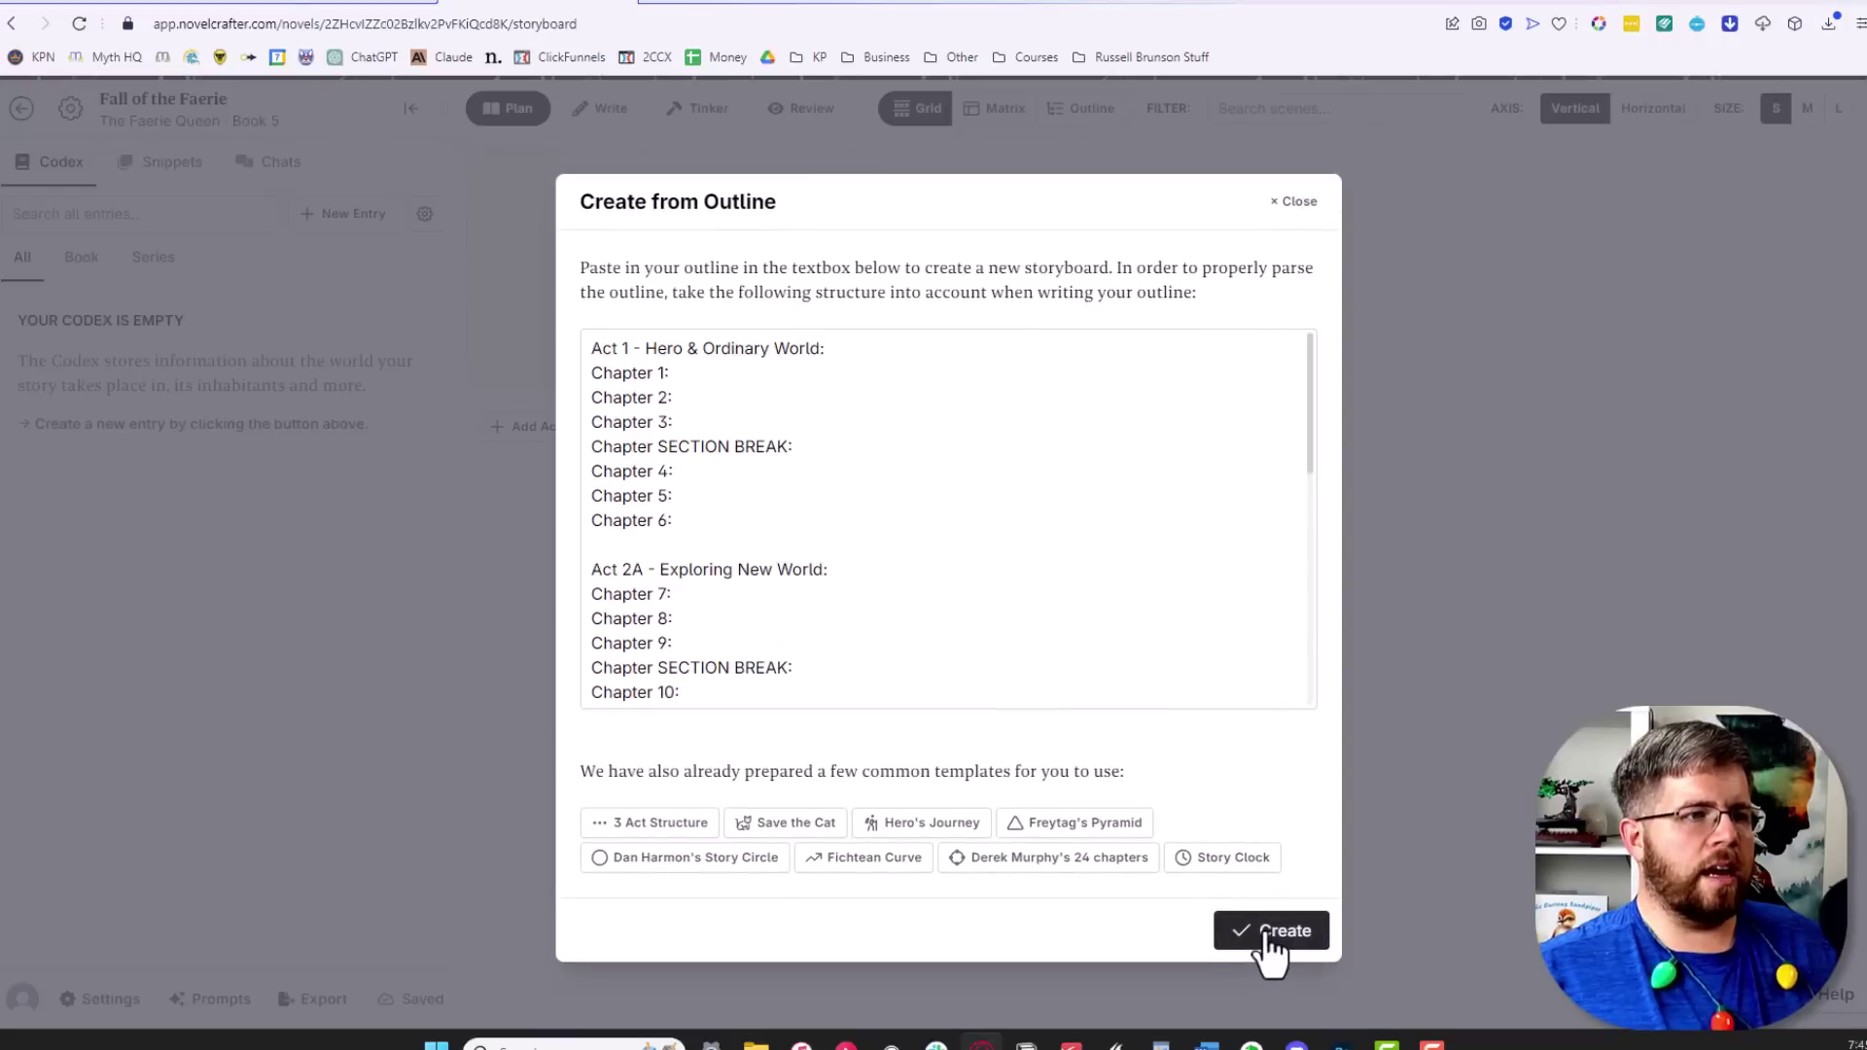
pyautogui.click(1267, 935)
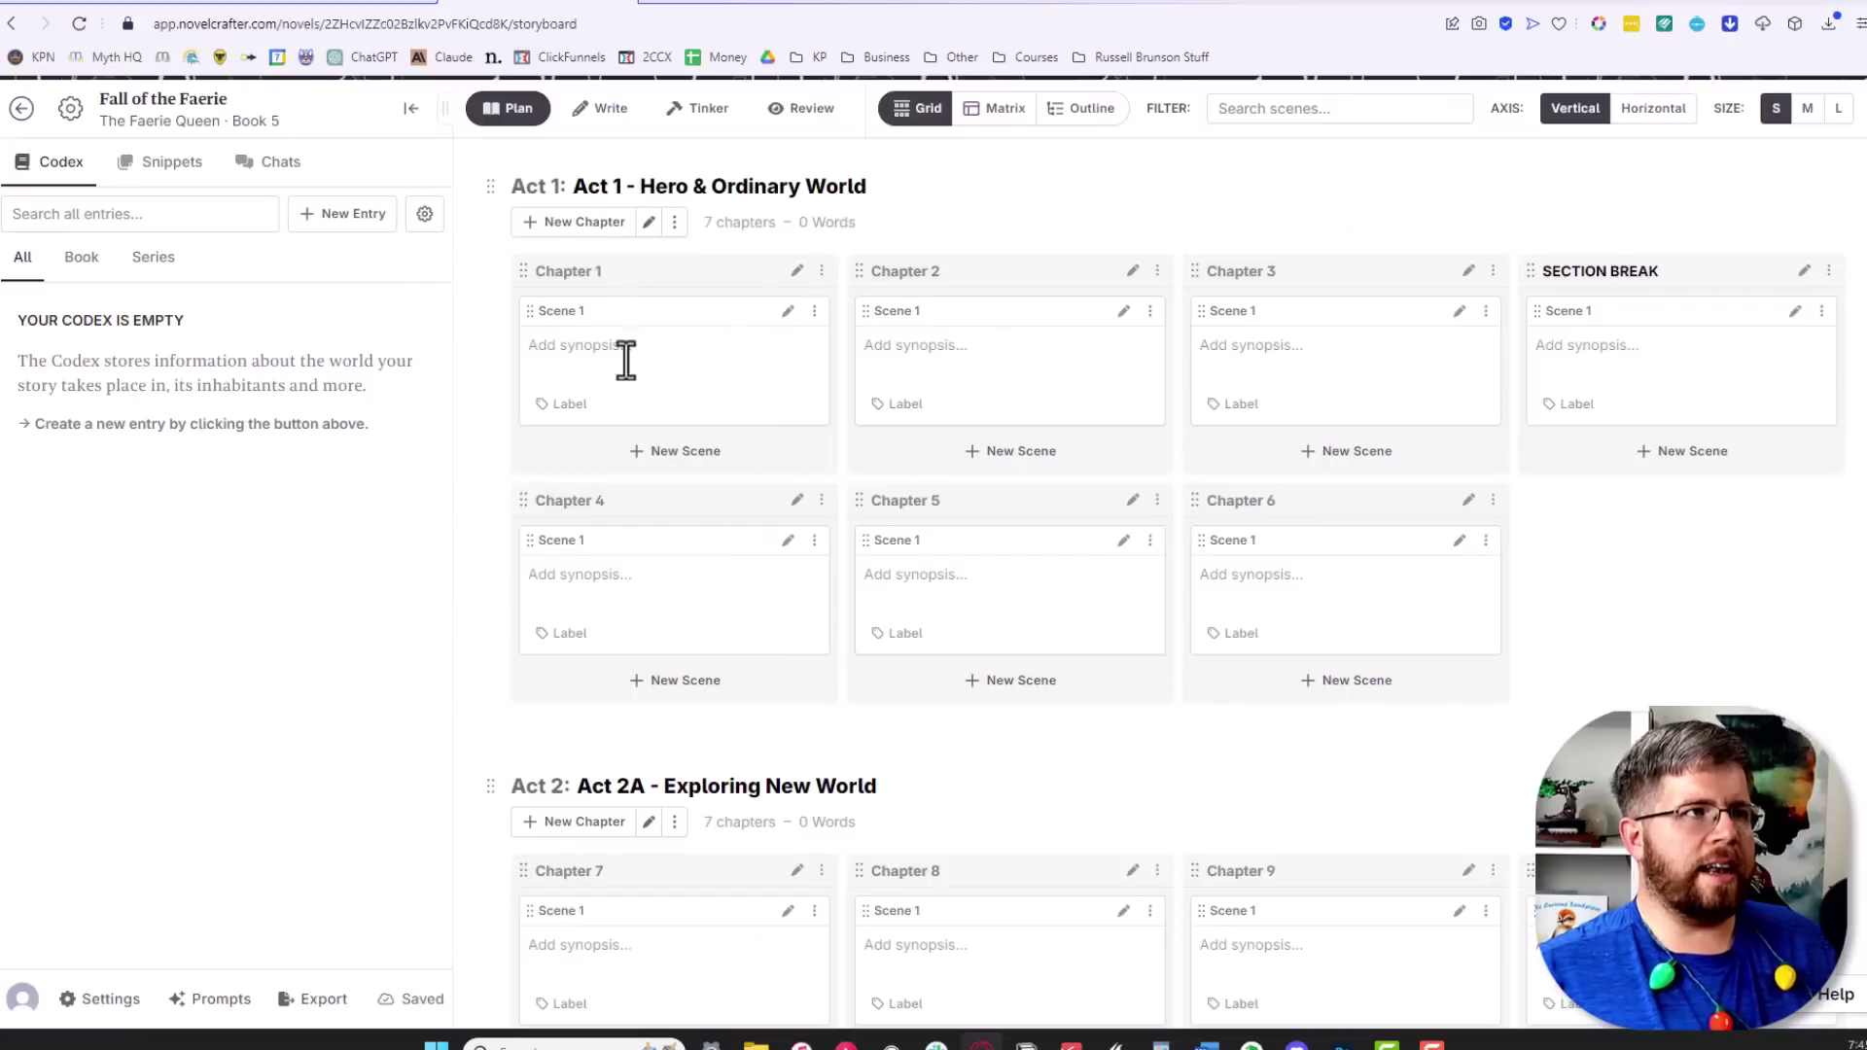
pyautogui.scroll(-8, 770, 600)
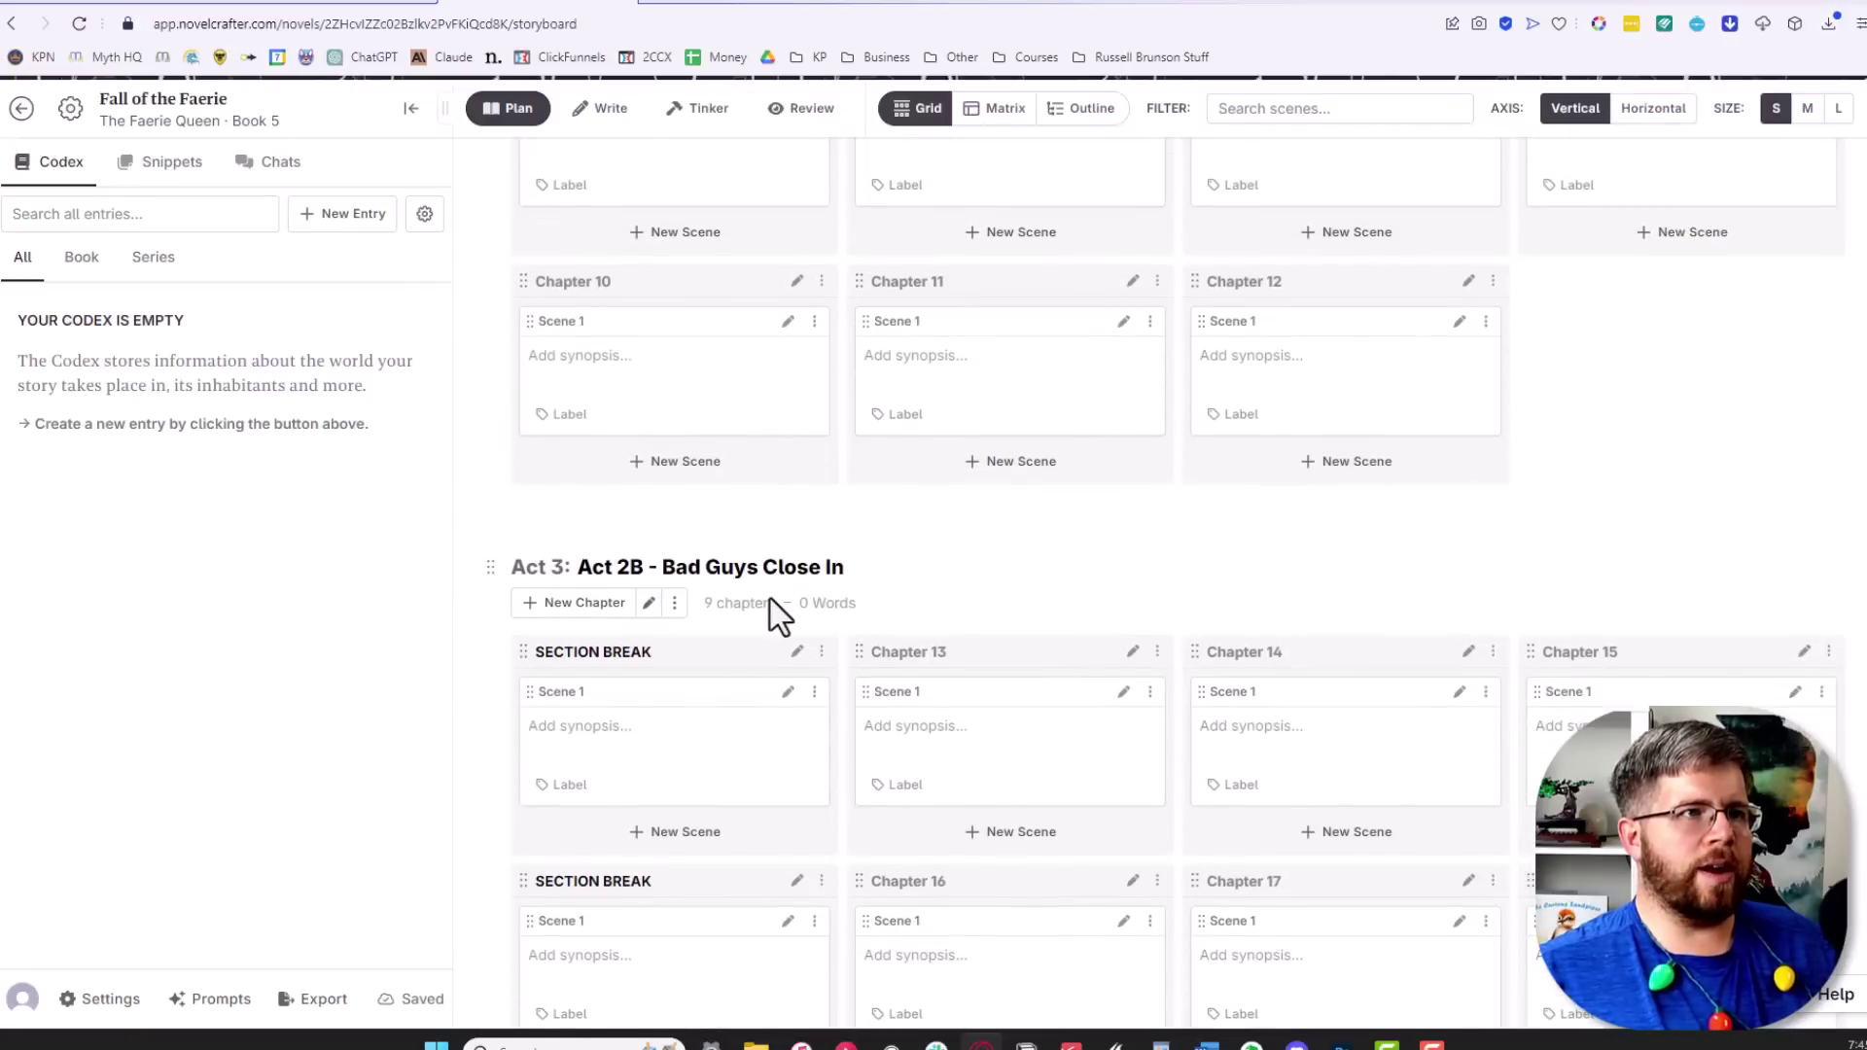
pyautogui.scroll(8, 771, 599)
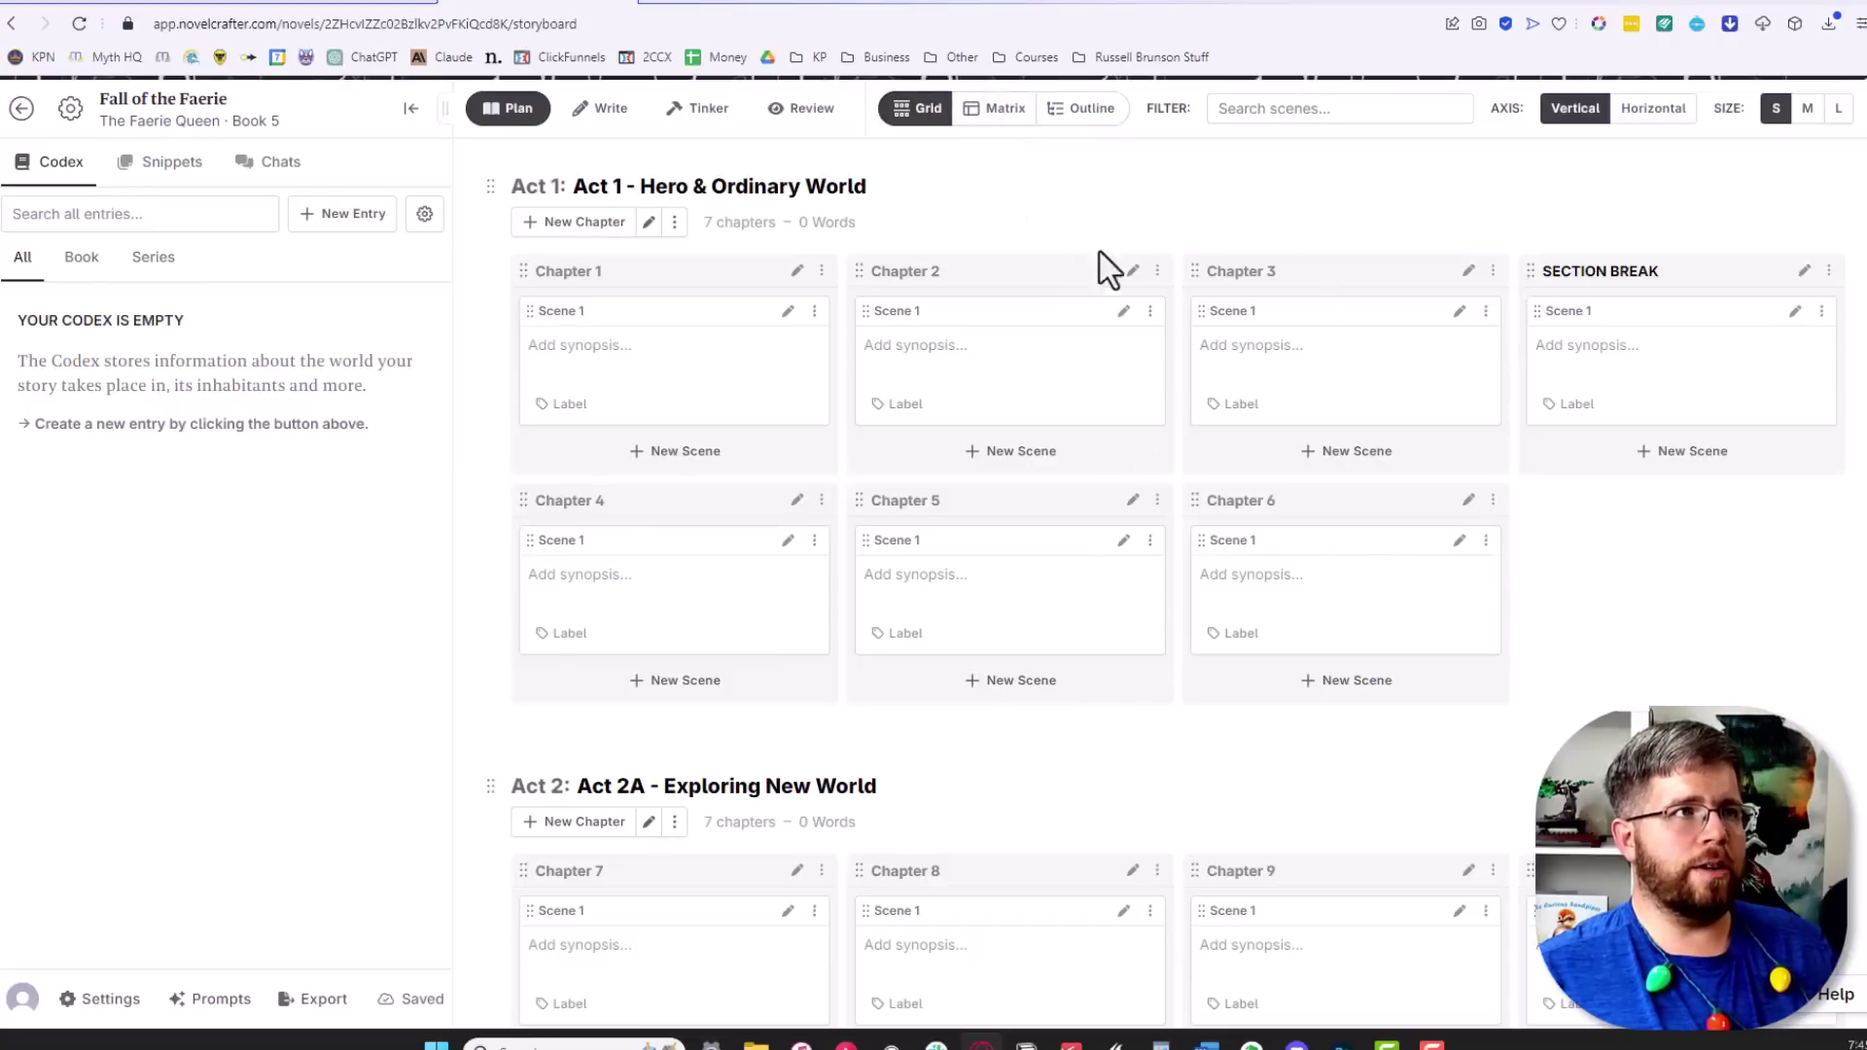
# View the storyboard as matrix and outline, then open the Review page showing 0 words
pyautogui.click(1021, 117)
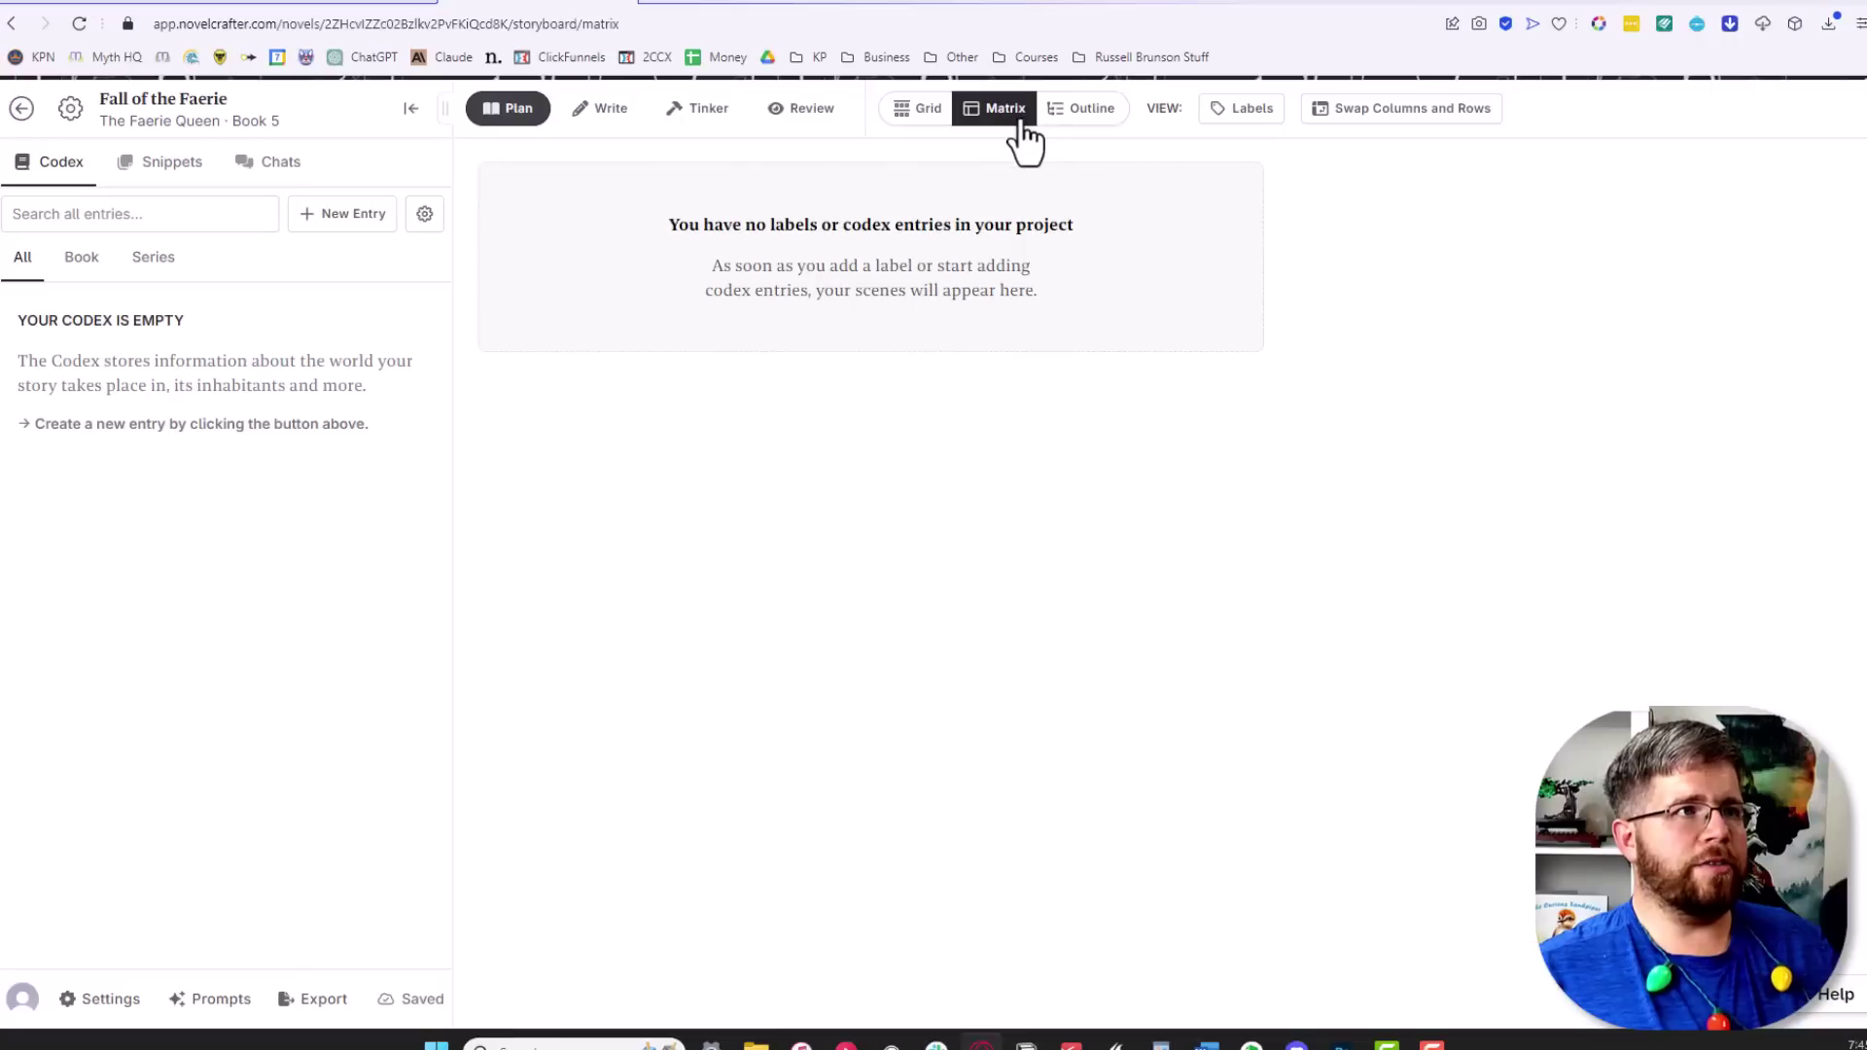
pyautogui.click(1057, 113)
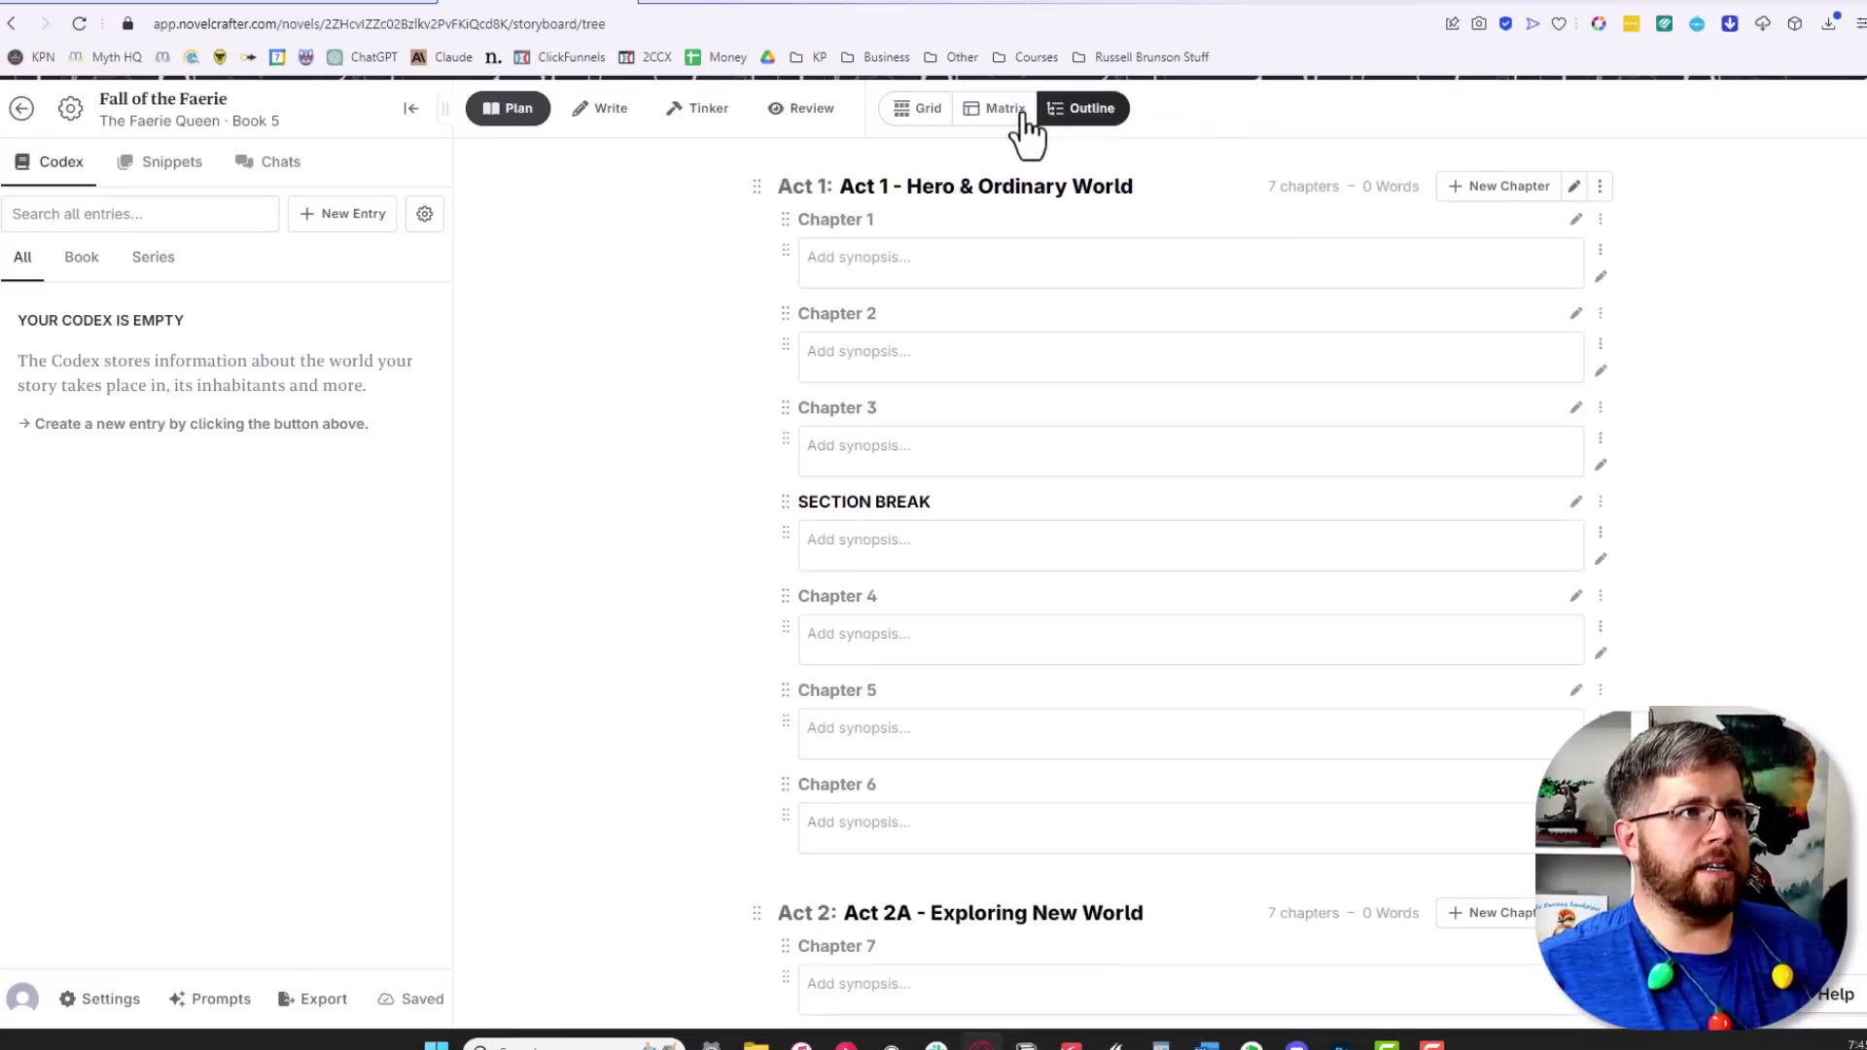
pyautogui.scroll(-5, 1047, 642)
pyautogui.scroll(-10, 1068, 622)
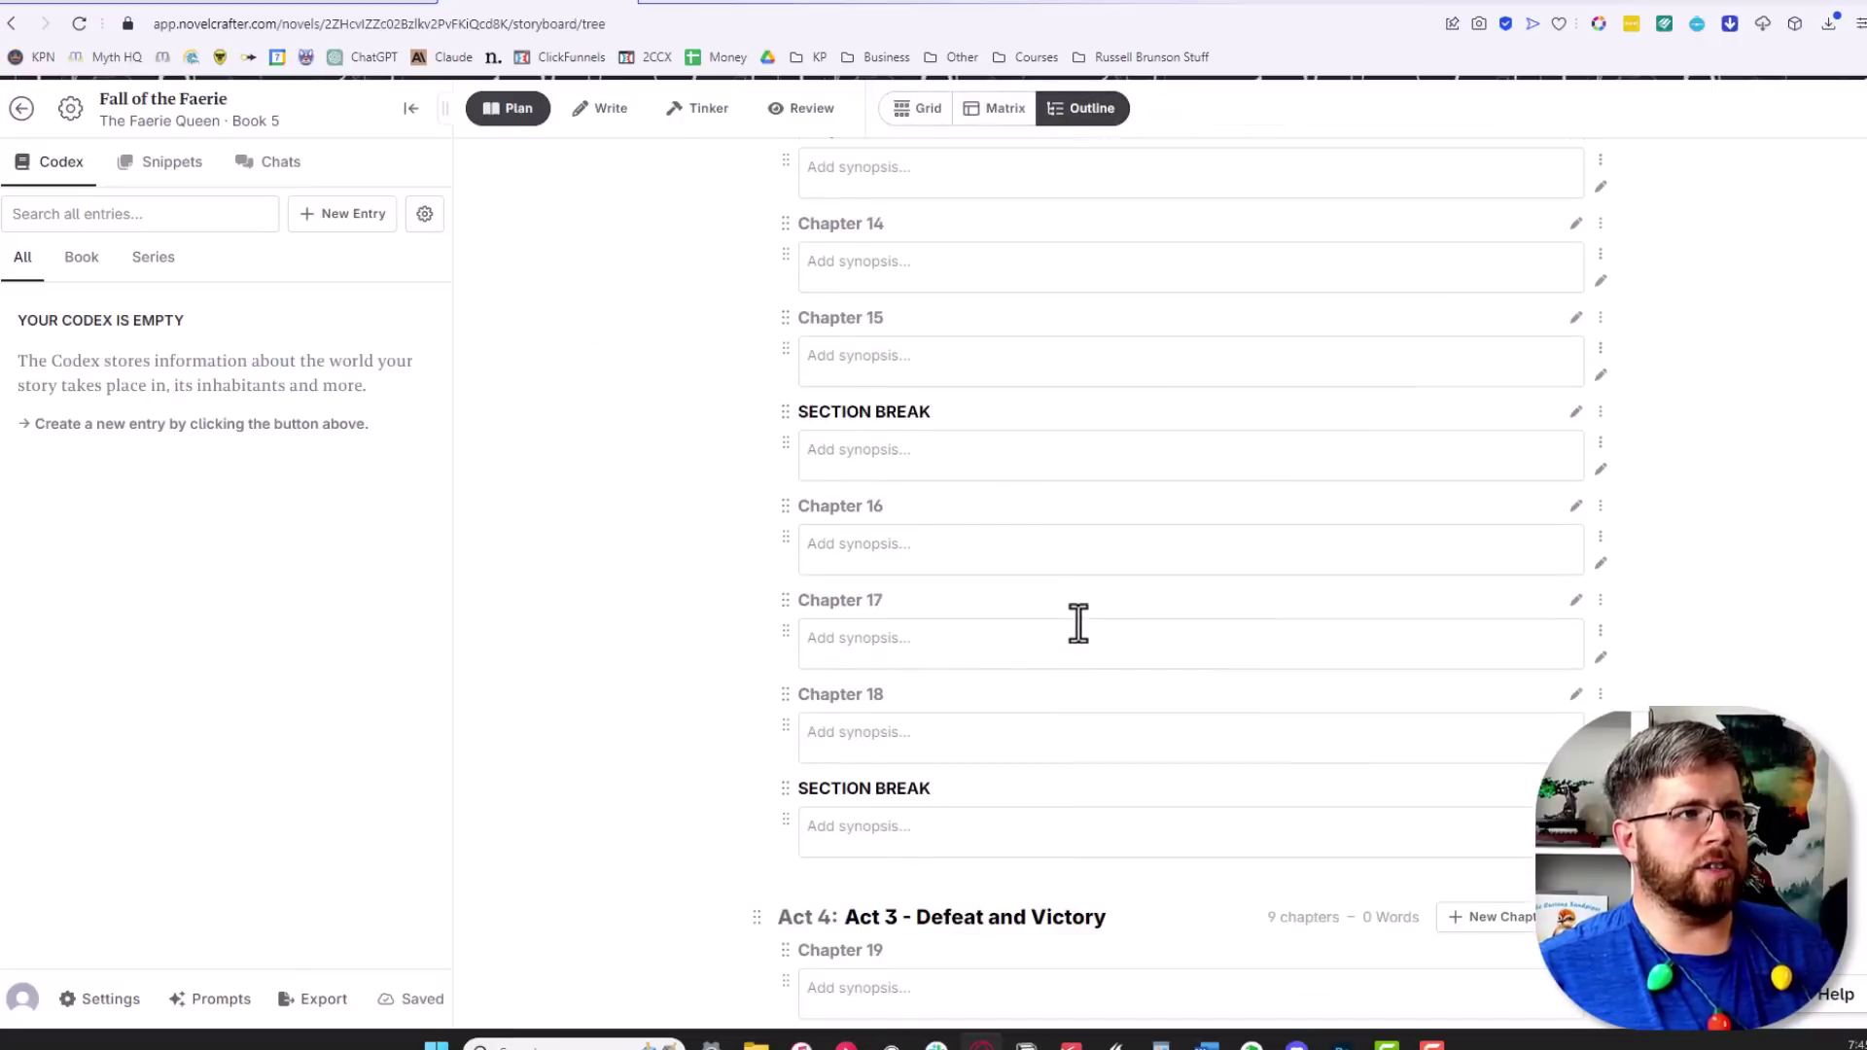
pyautogui.scroll(9, 1088, 626)
pyautogui.scroll(7, 1215, 679)
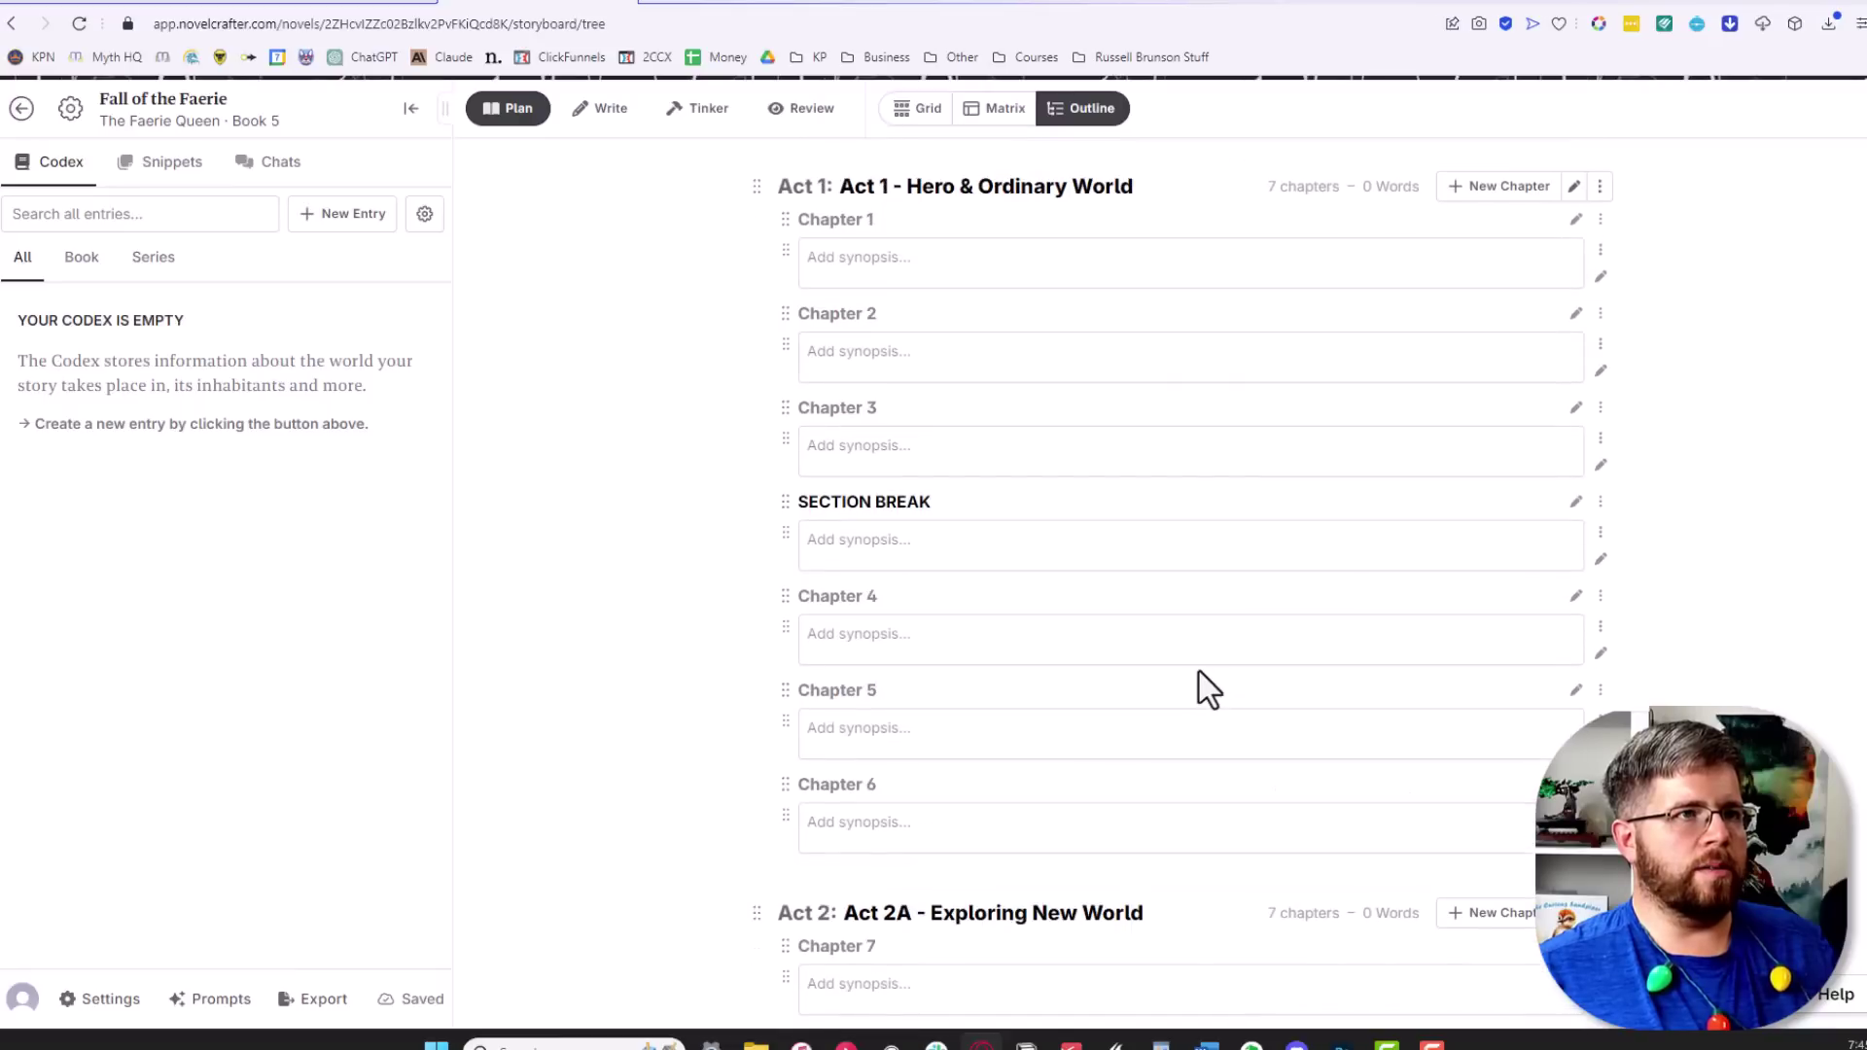
pyautogui.click(807, 121)
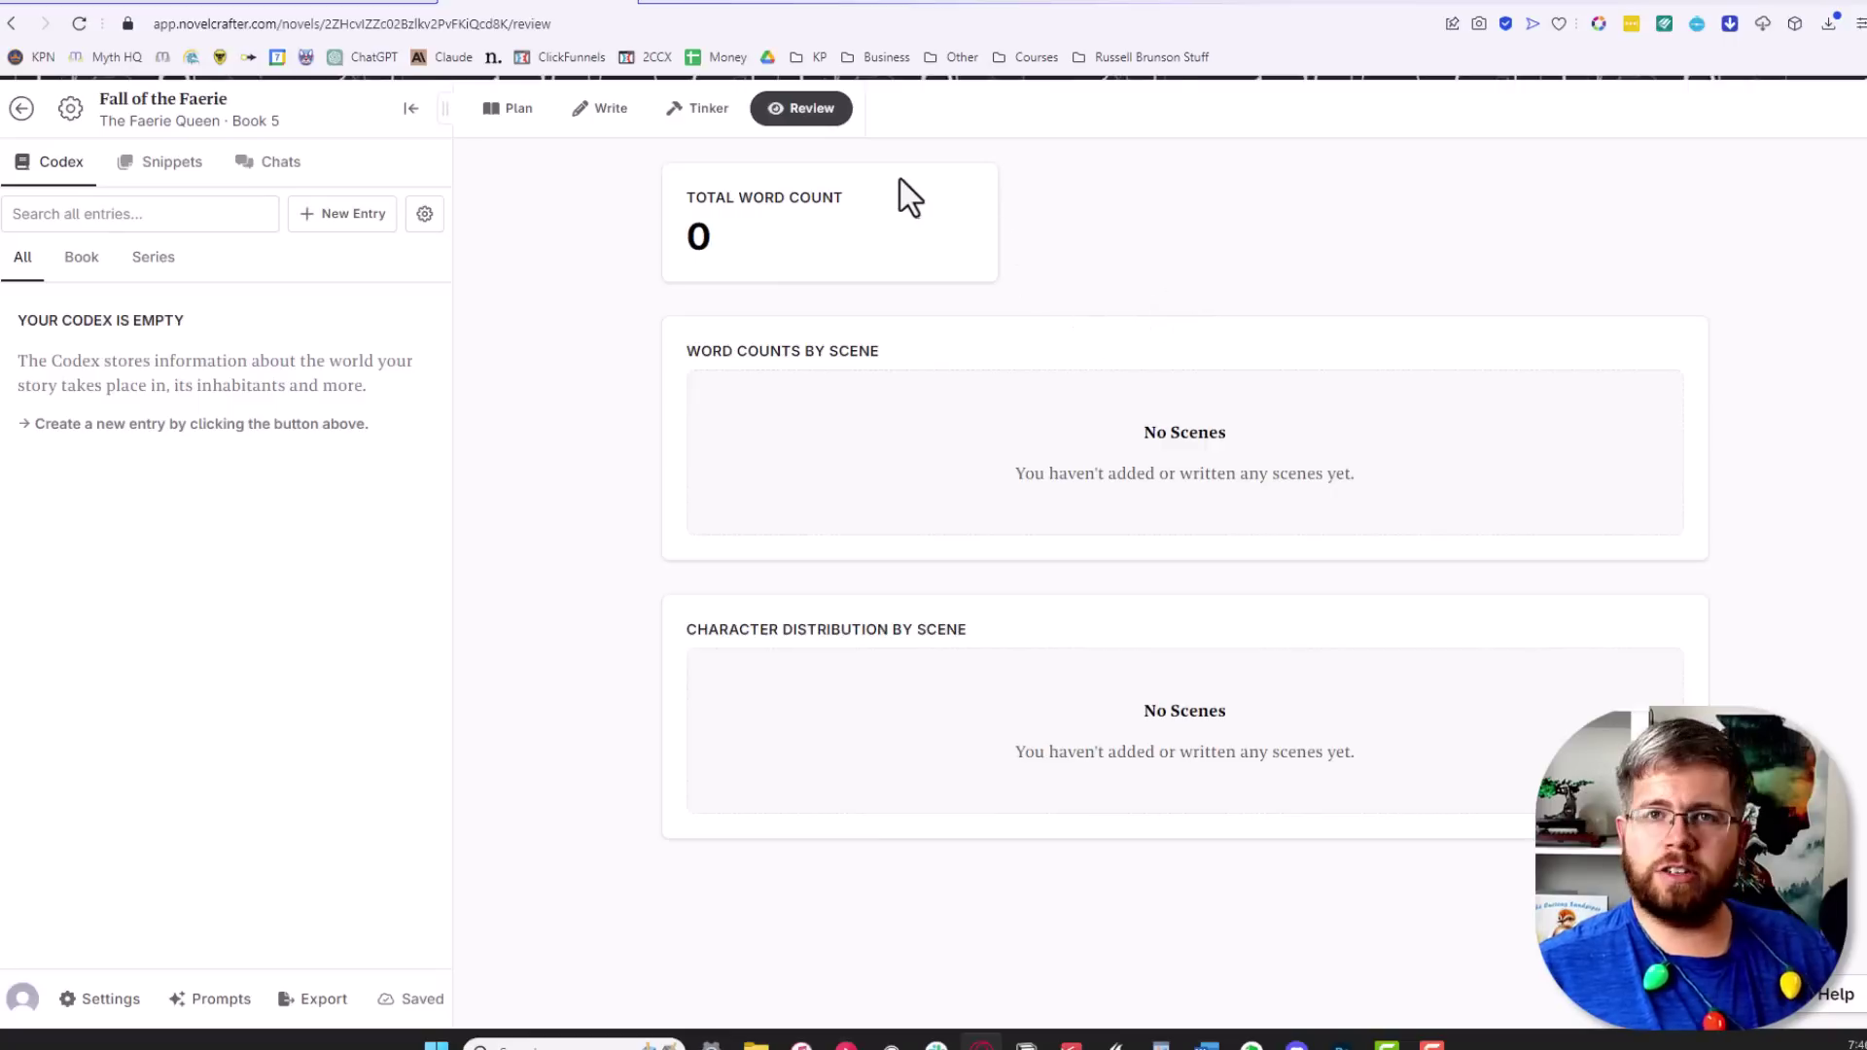
# Check the new Tinker thread, then open the Write view at blank Act 1 Chapter 1
pyautogui.click(704, 108)
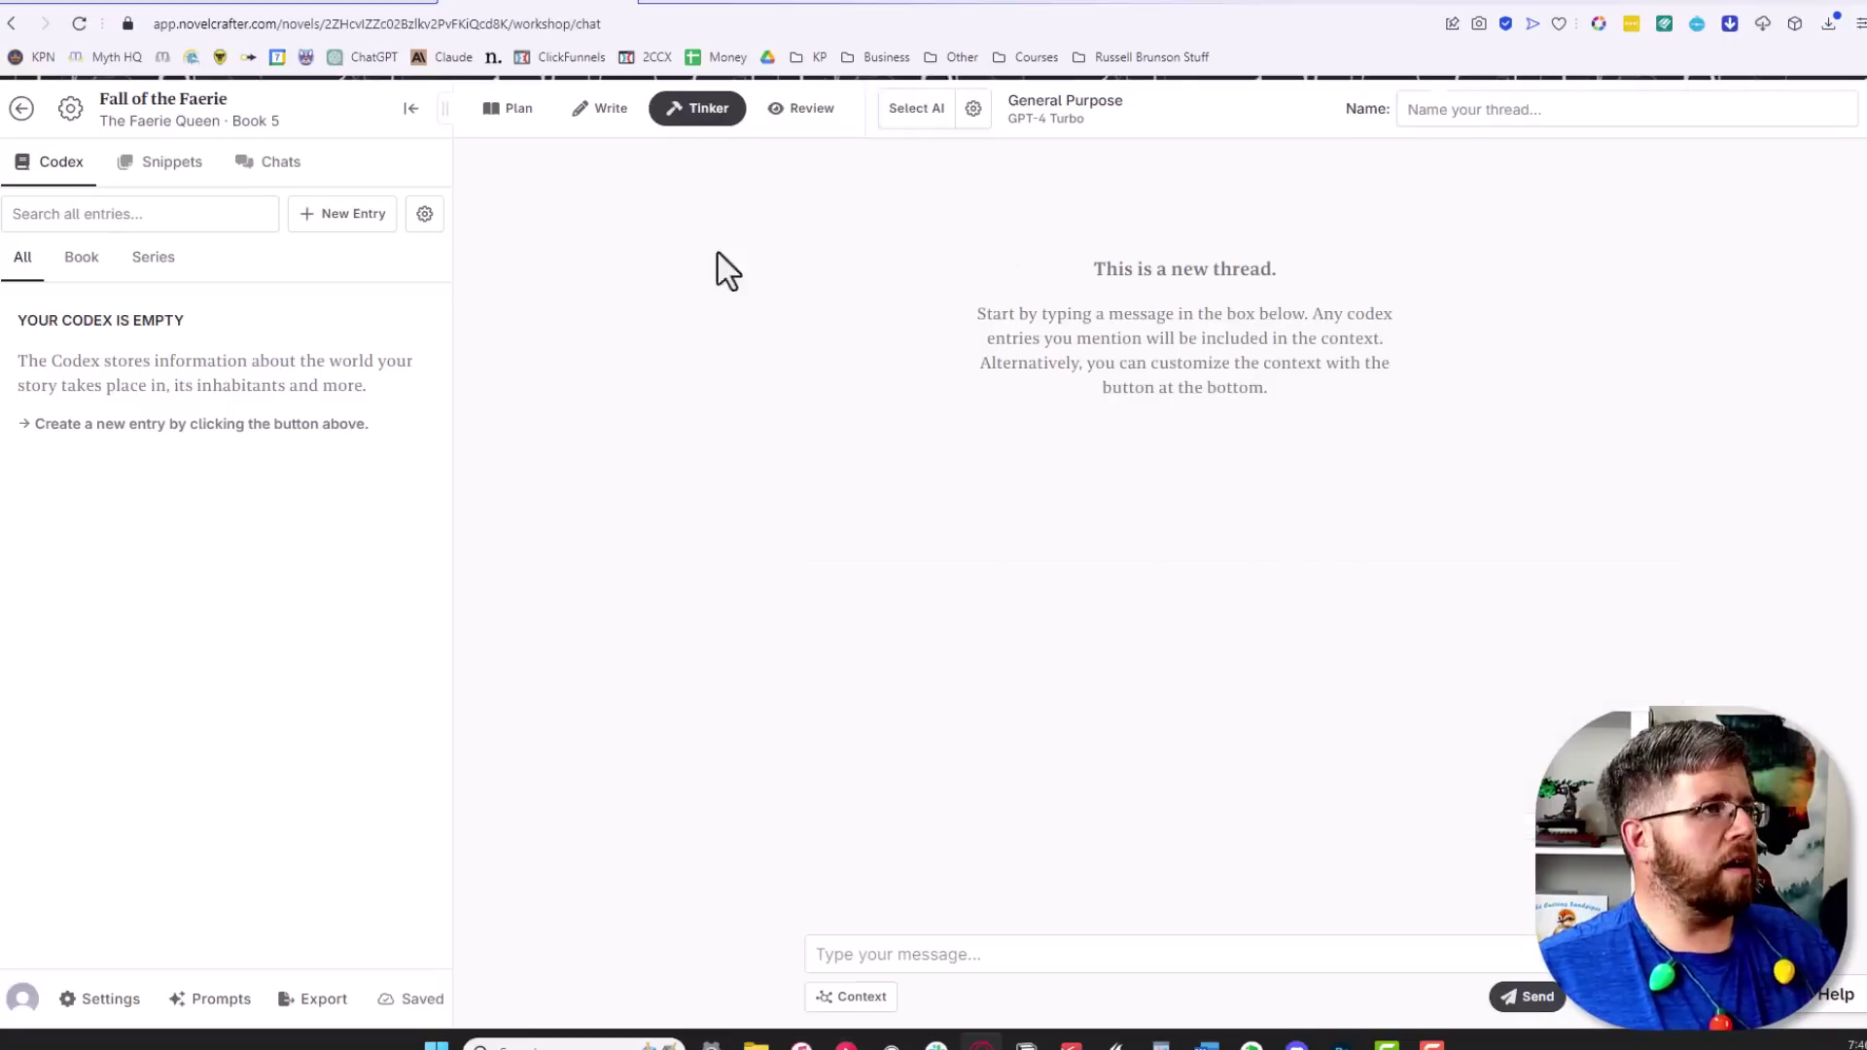
pyautogui.click(598, 110)
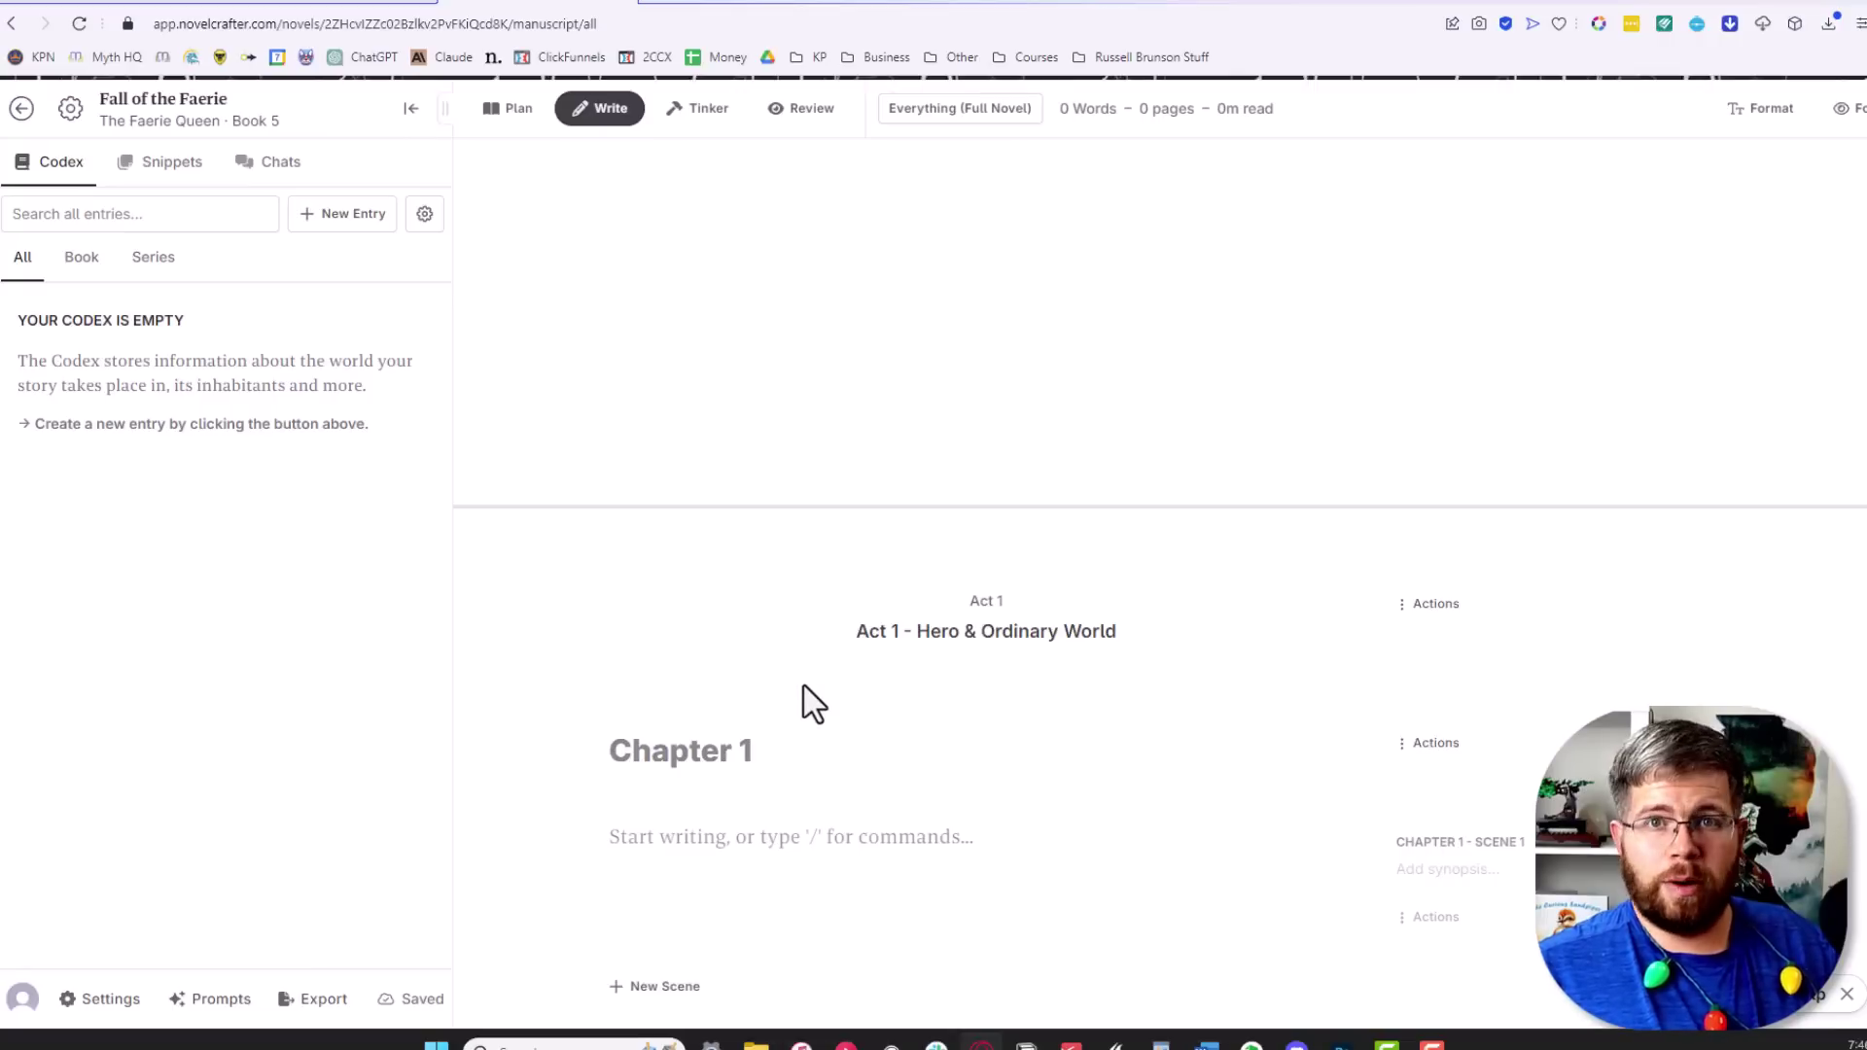
pyautogui.scroll(-3, 818, 755)
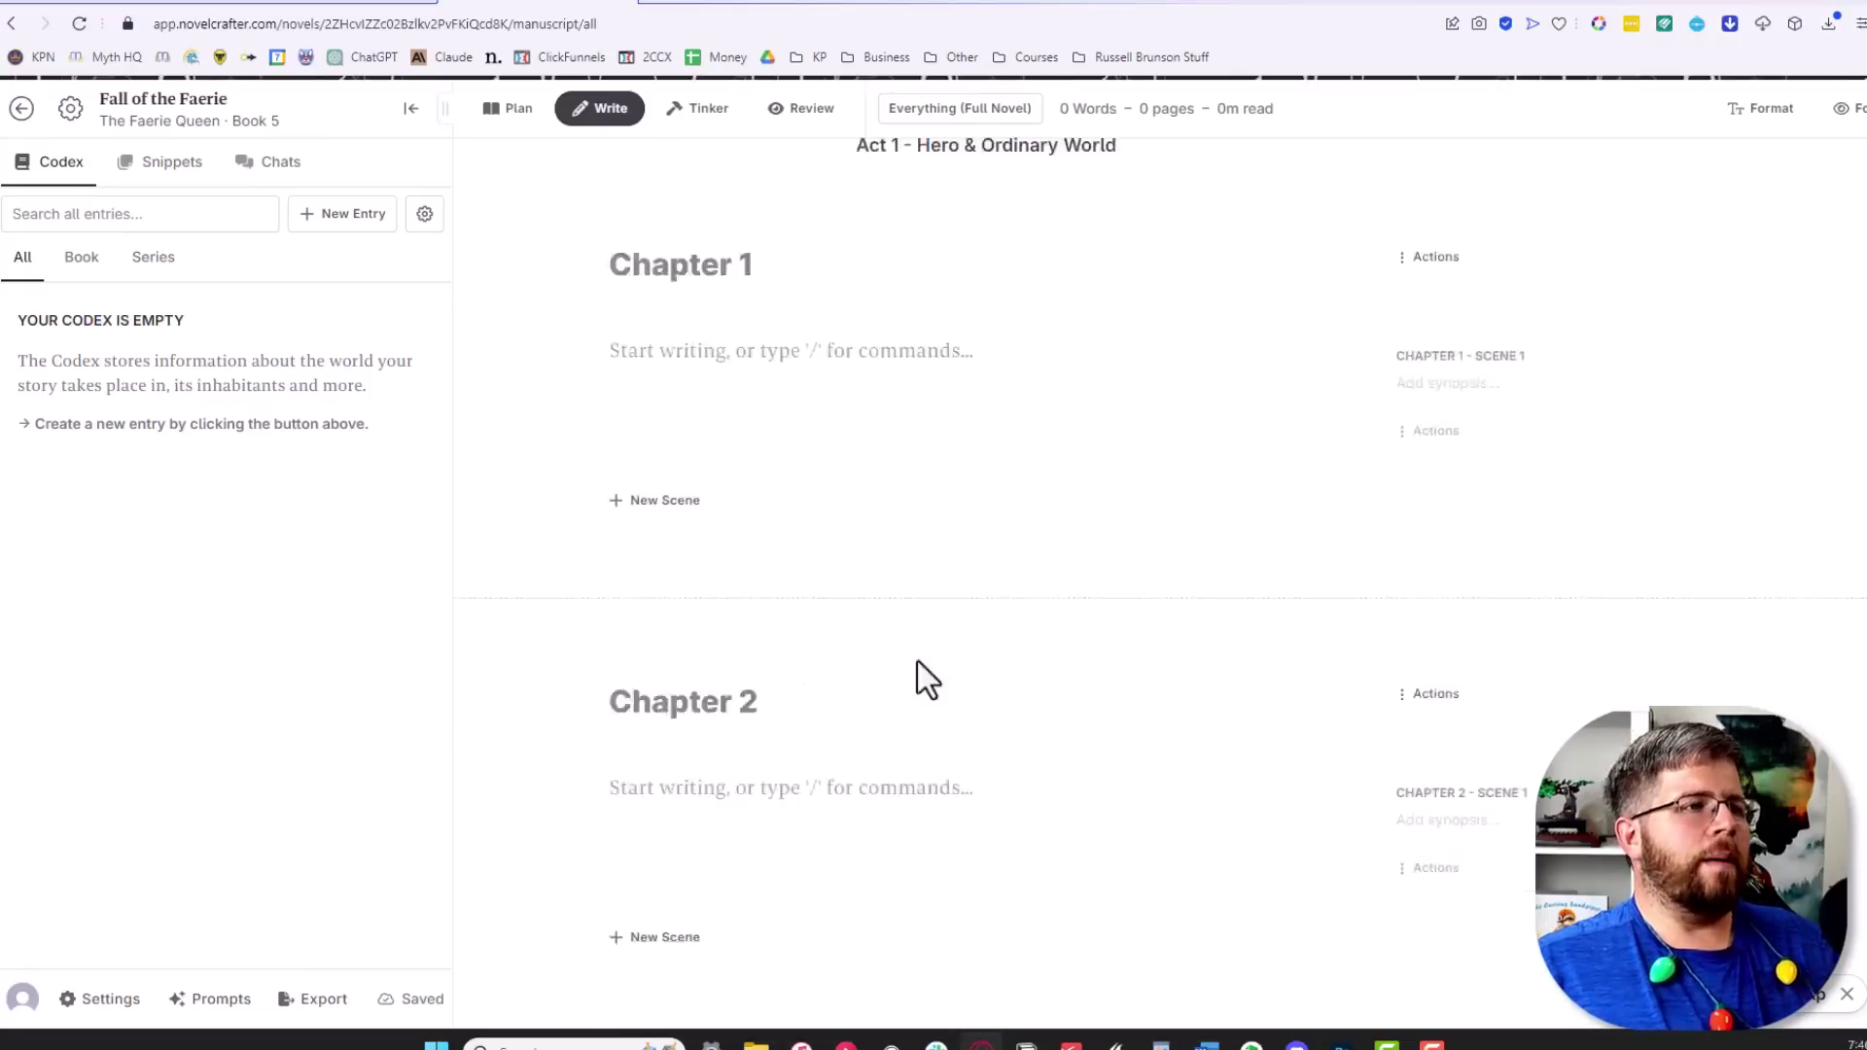
pyautogui.click(729, 583)
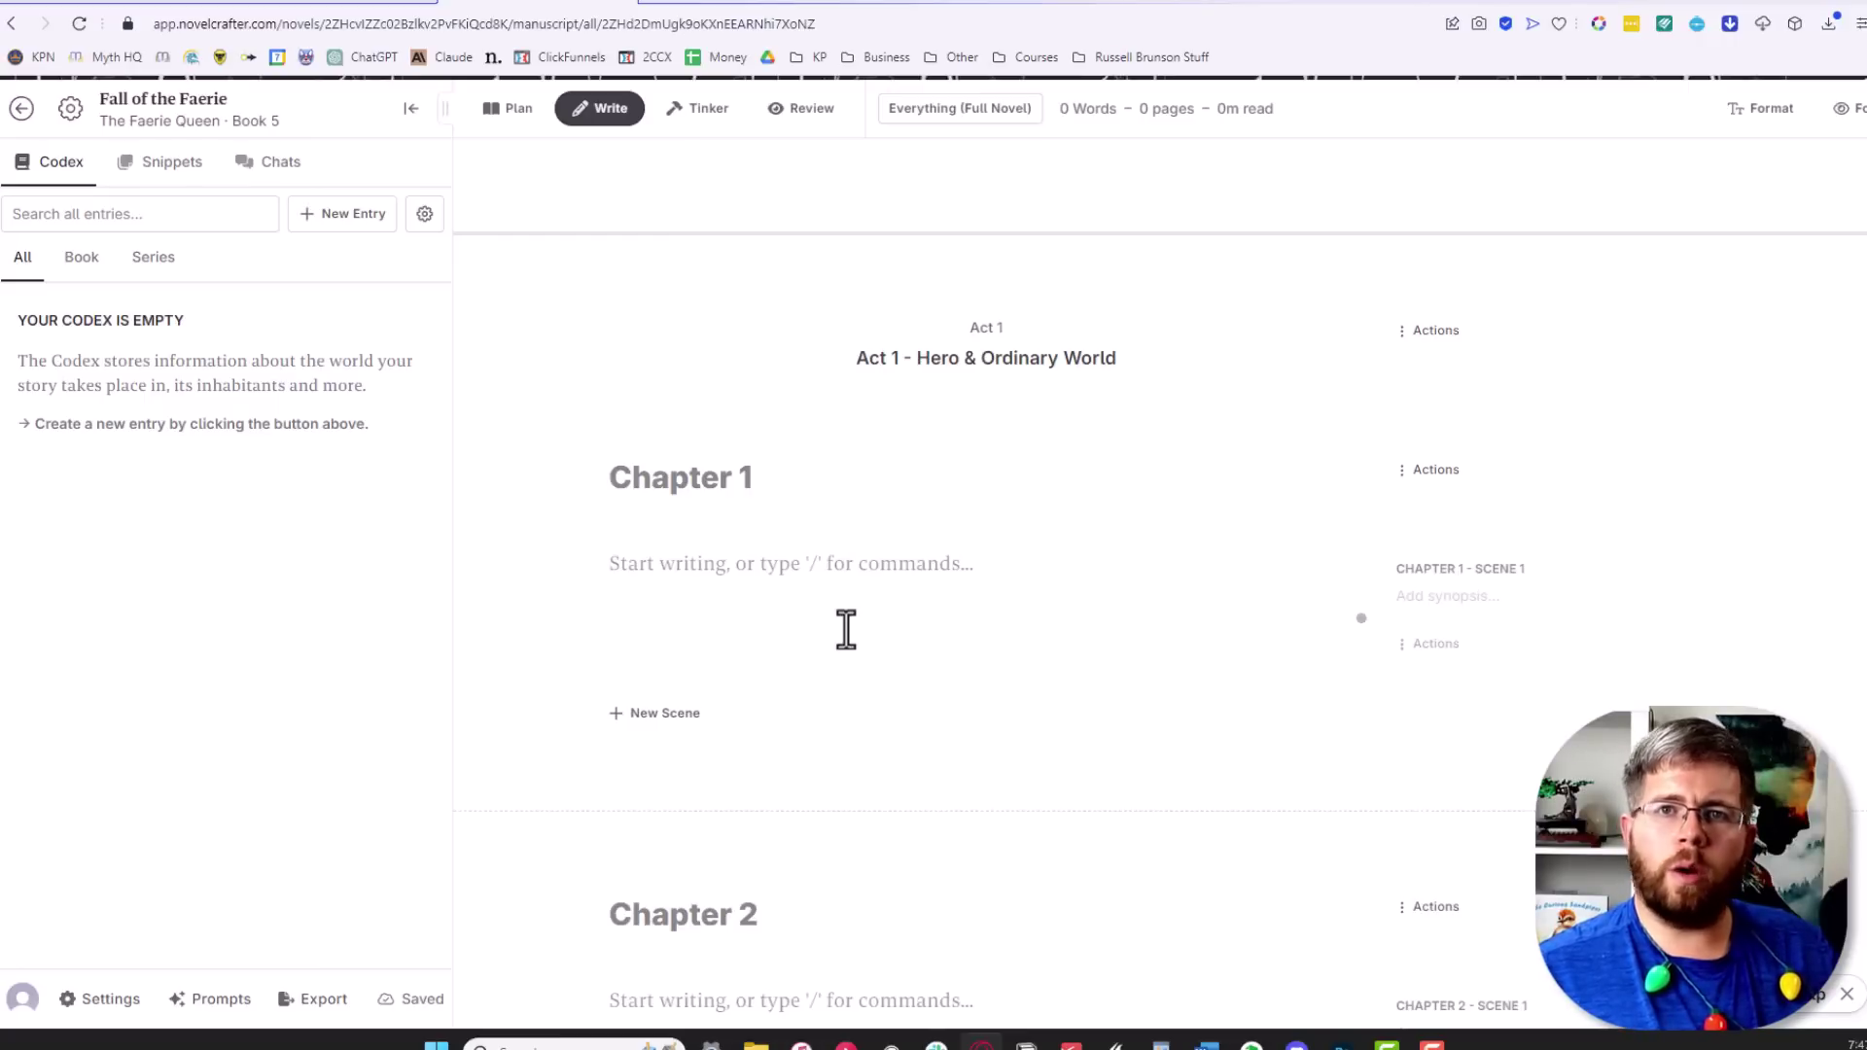
pyautogui.click(525, 115)
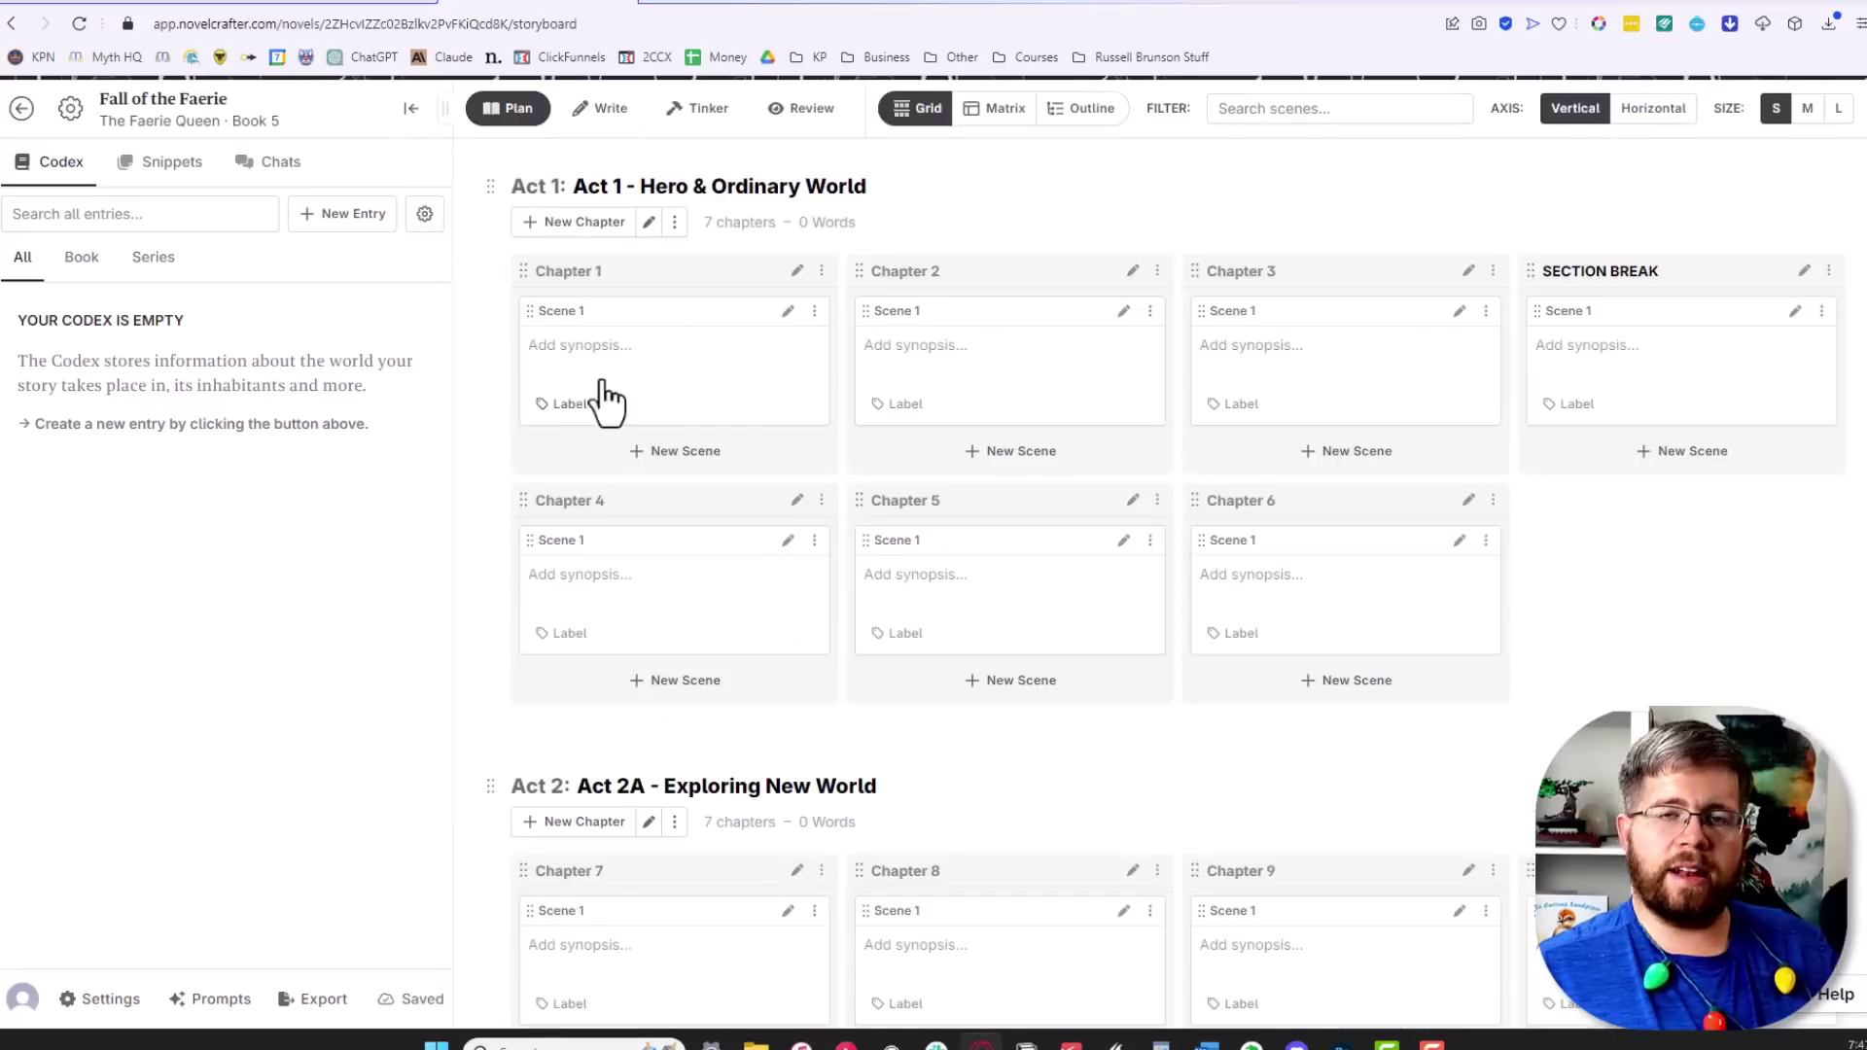
pyautogui.click(587, 115)
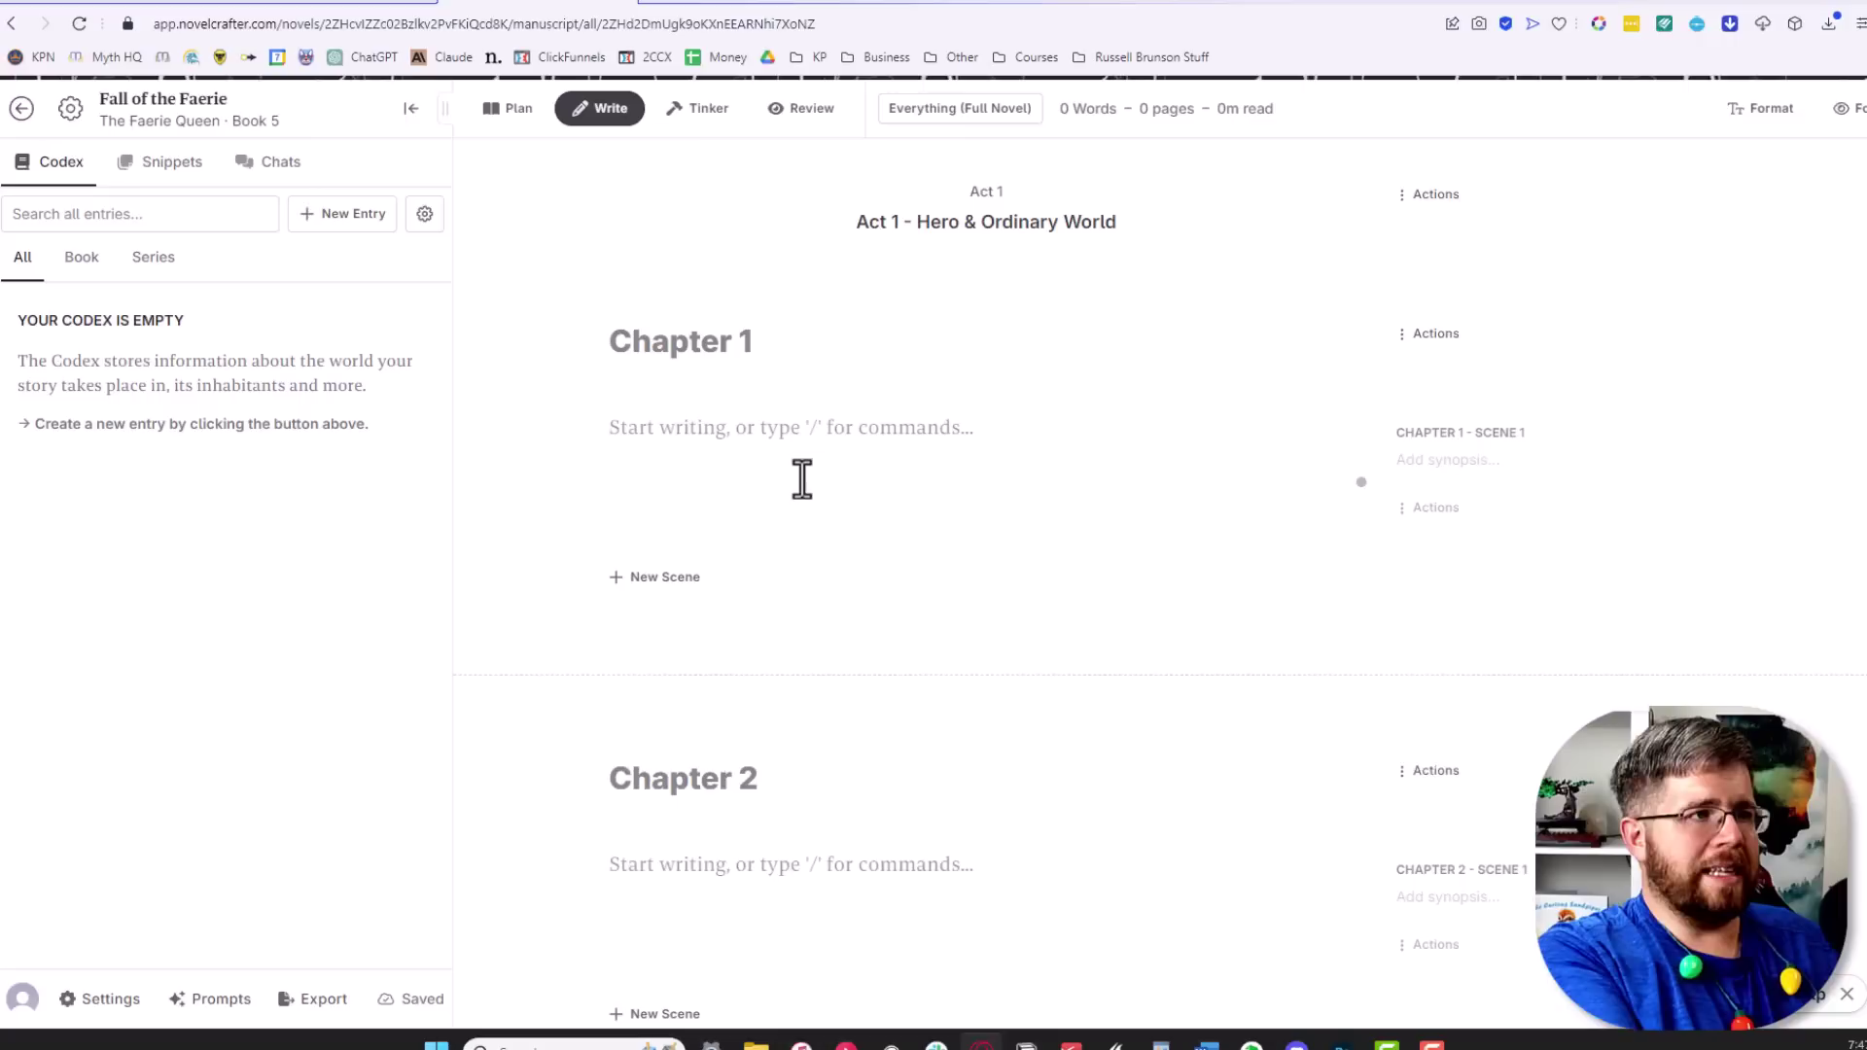
# Insert a Scene Beat block at the top of Chapter 1 using the / command menu
pyautogui.write('/')
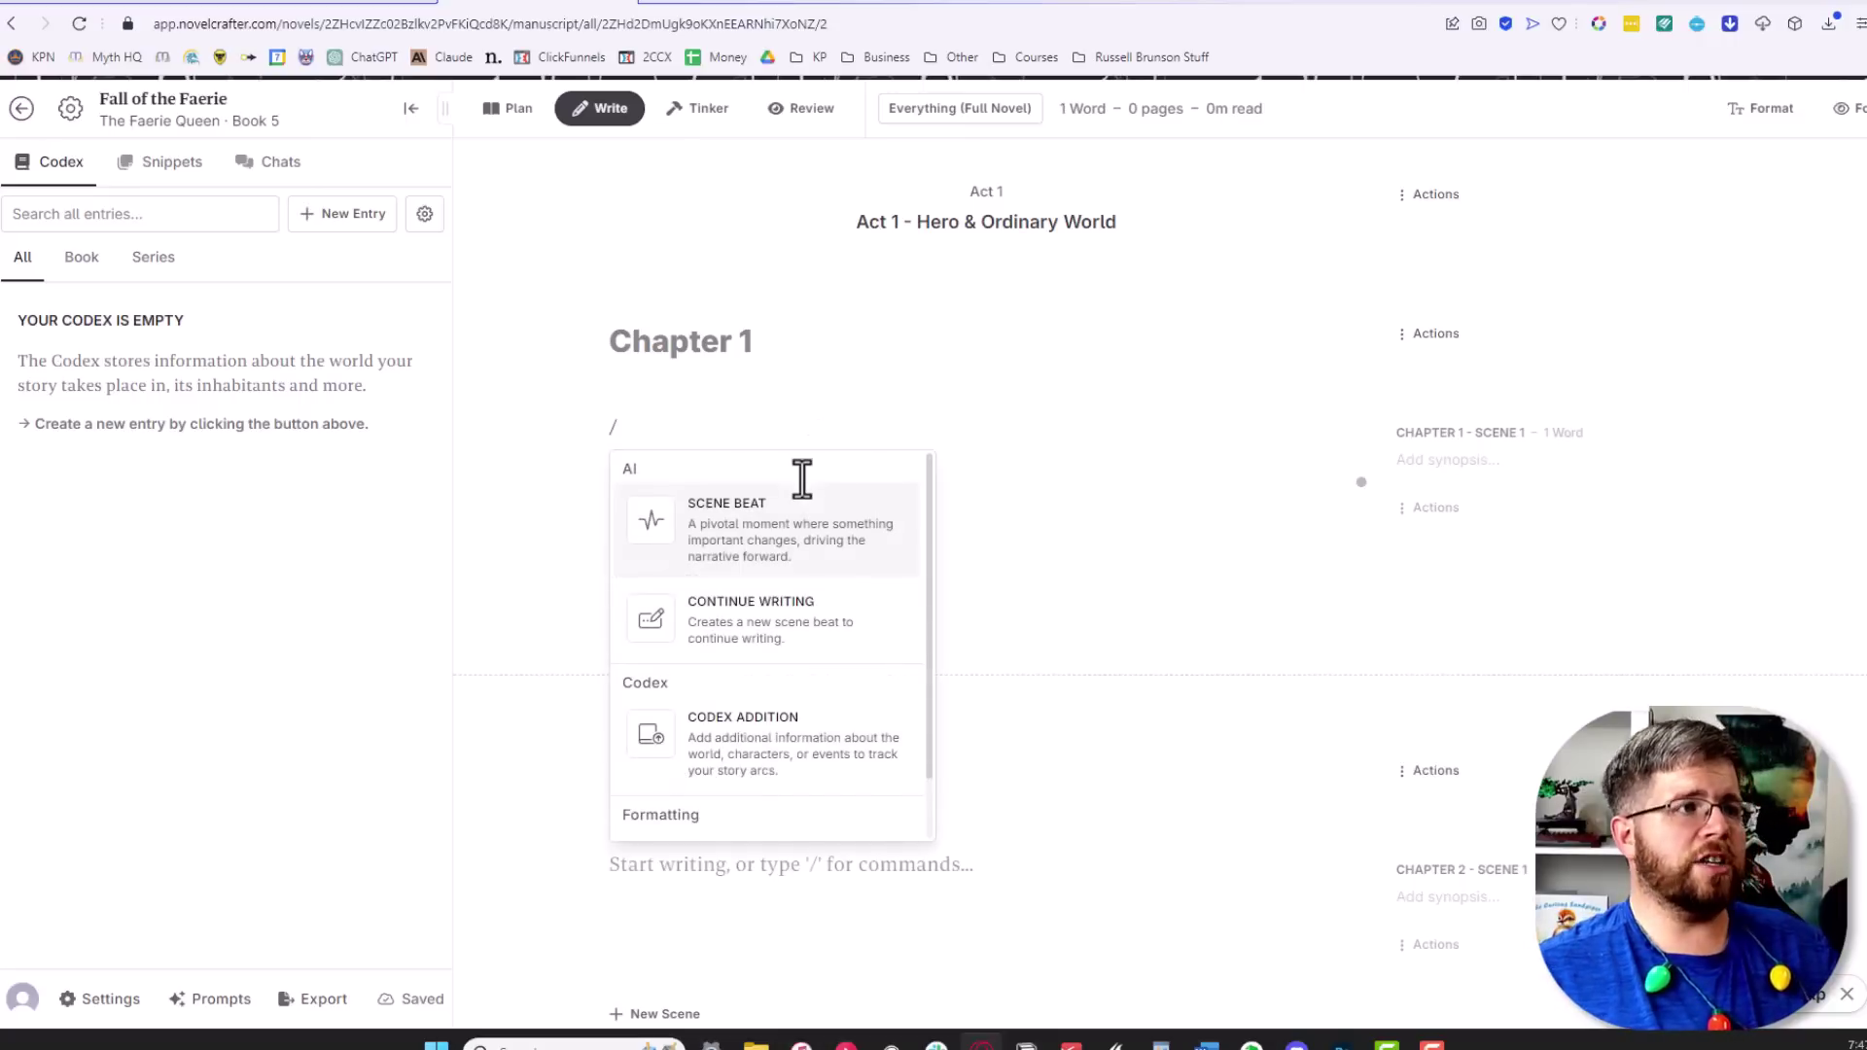
pyautogui.scroll(-2, 801, 701)
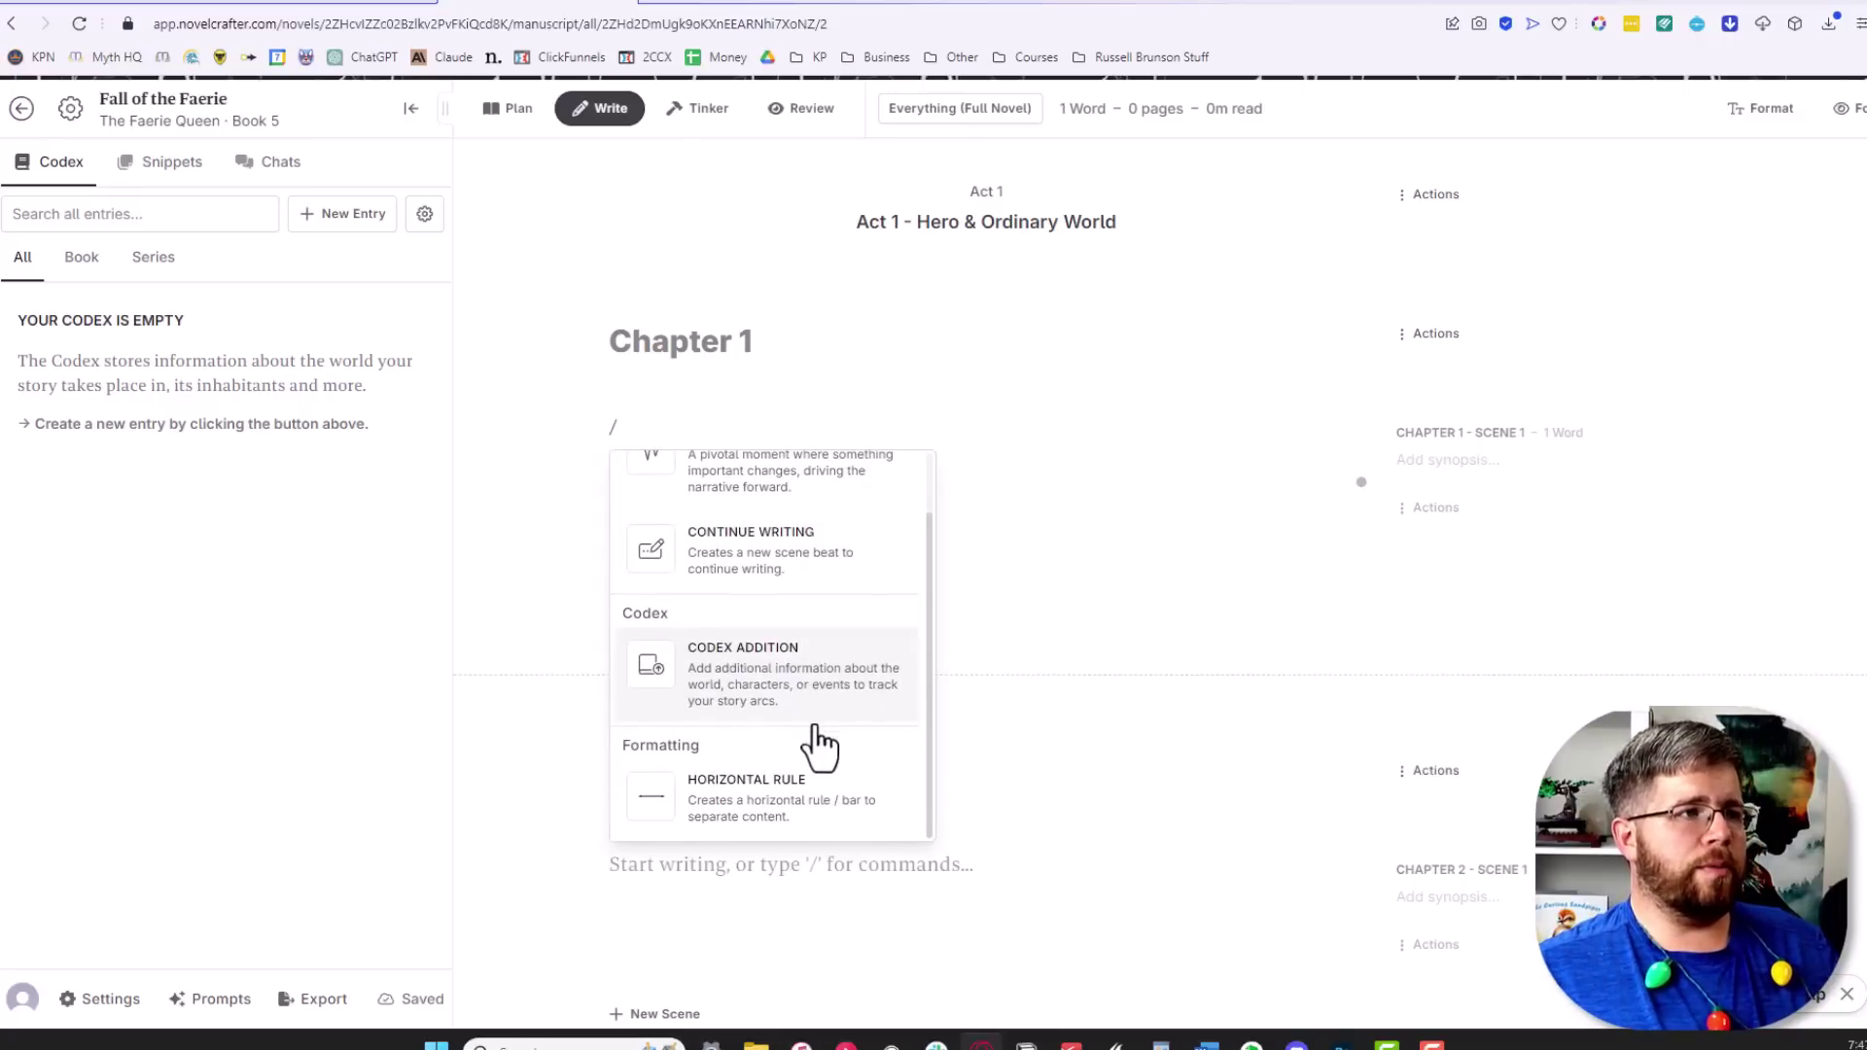
pyautogui.scroll(2, 817, 747)
pyautogui.scroll(-1, 798, 710)
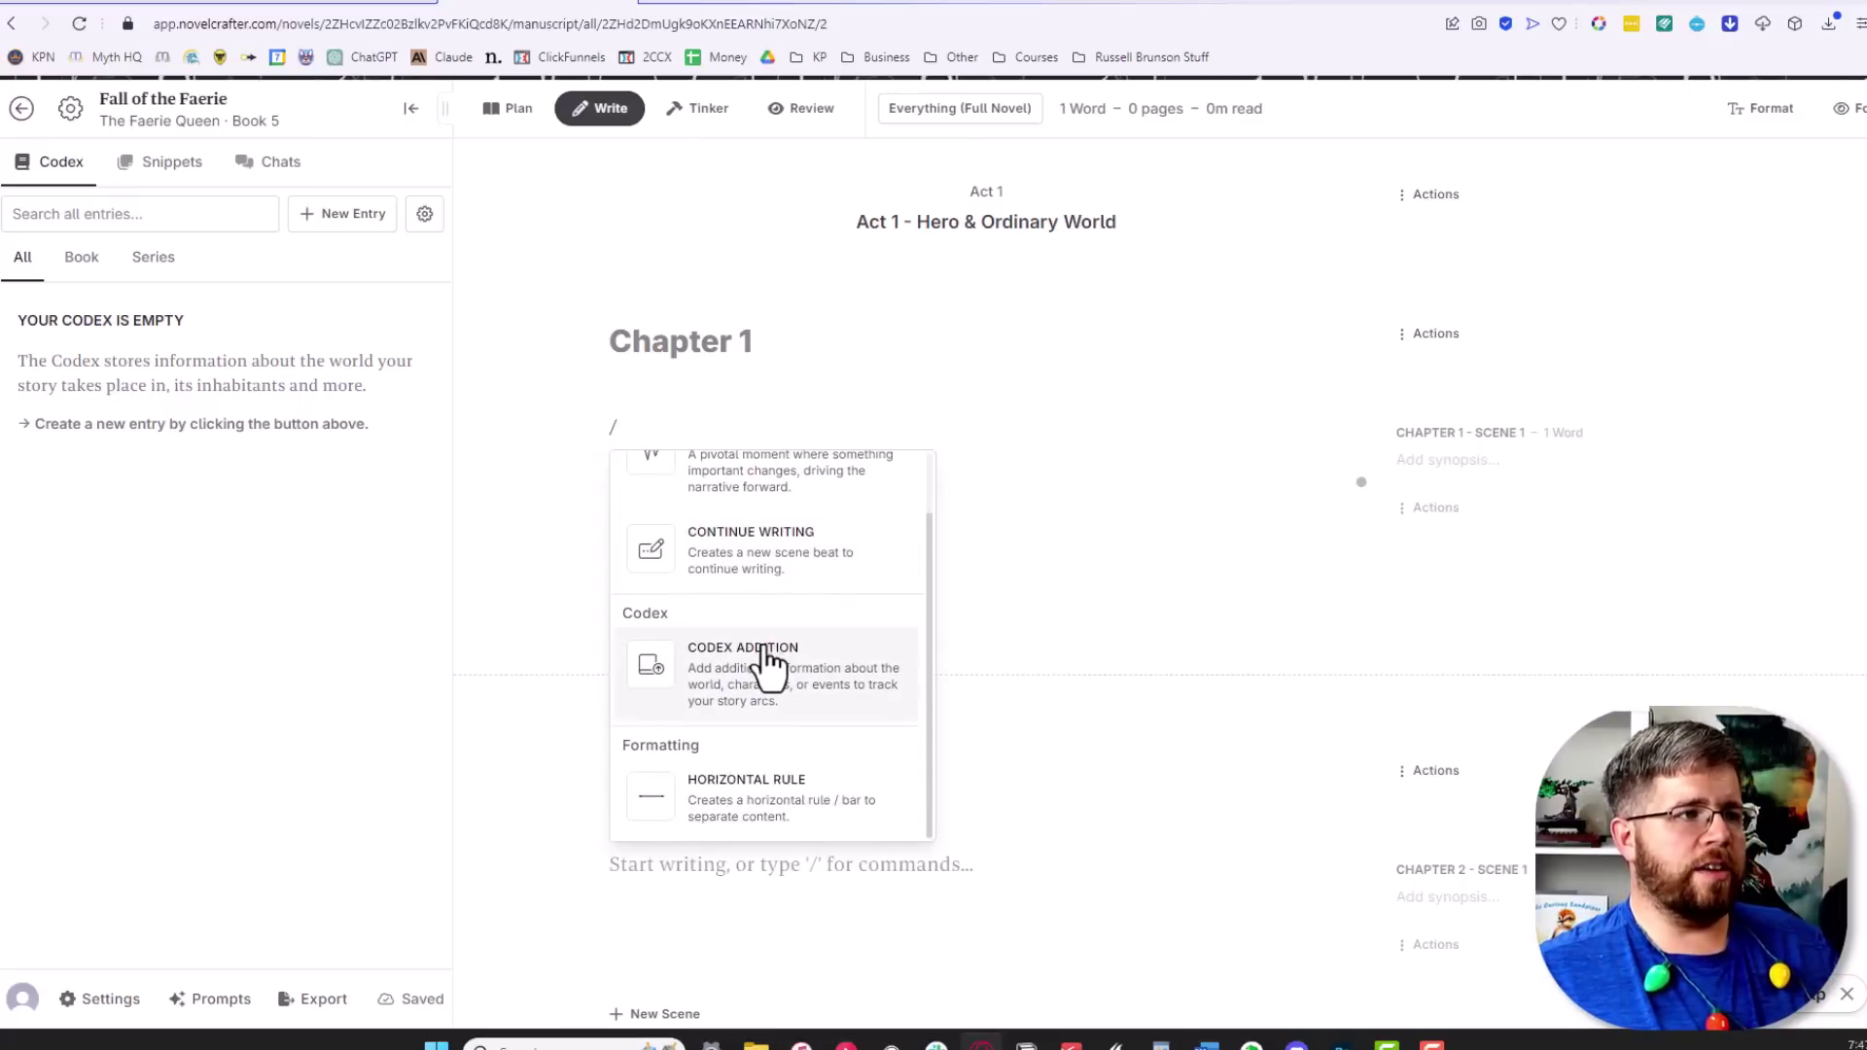
pyautogui.scroll(1, 768, 671)
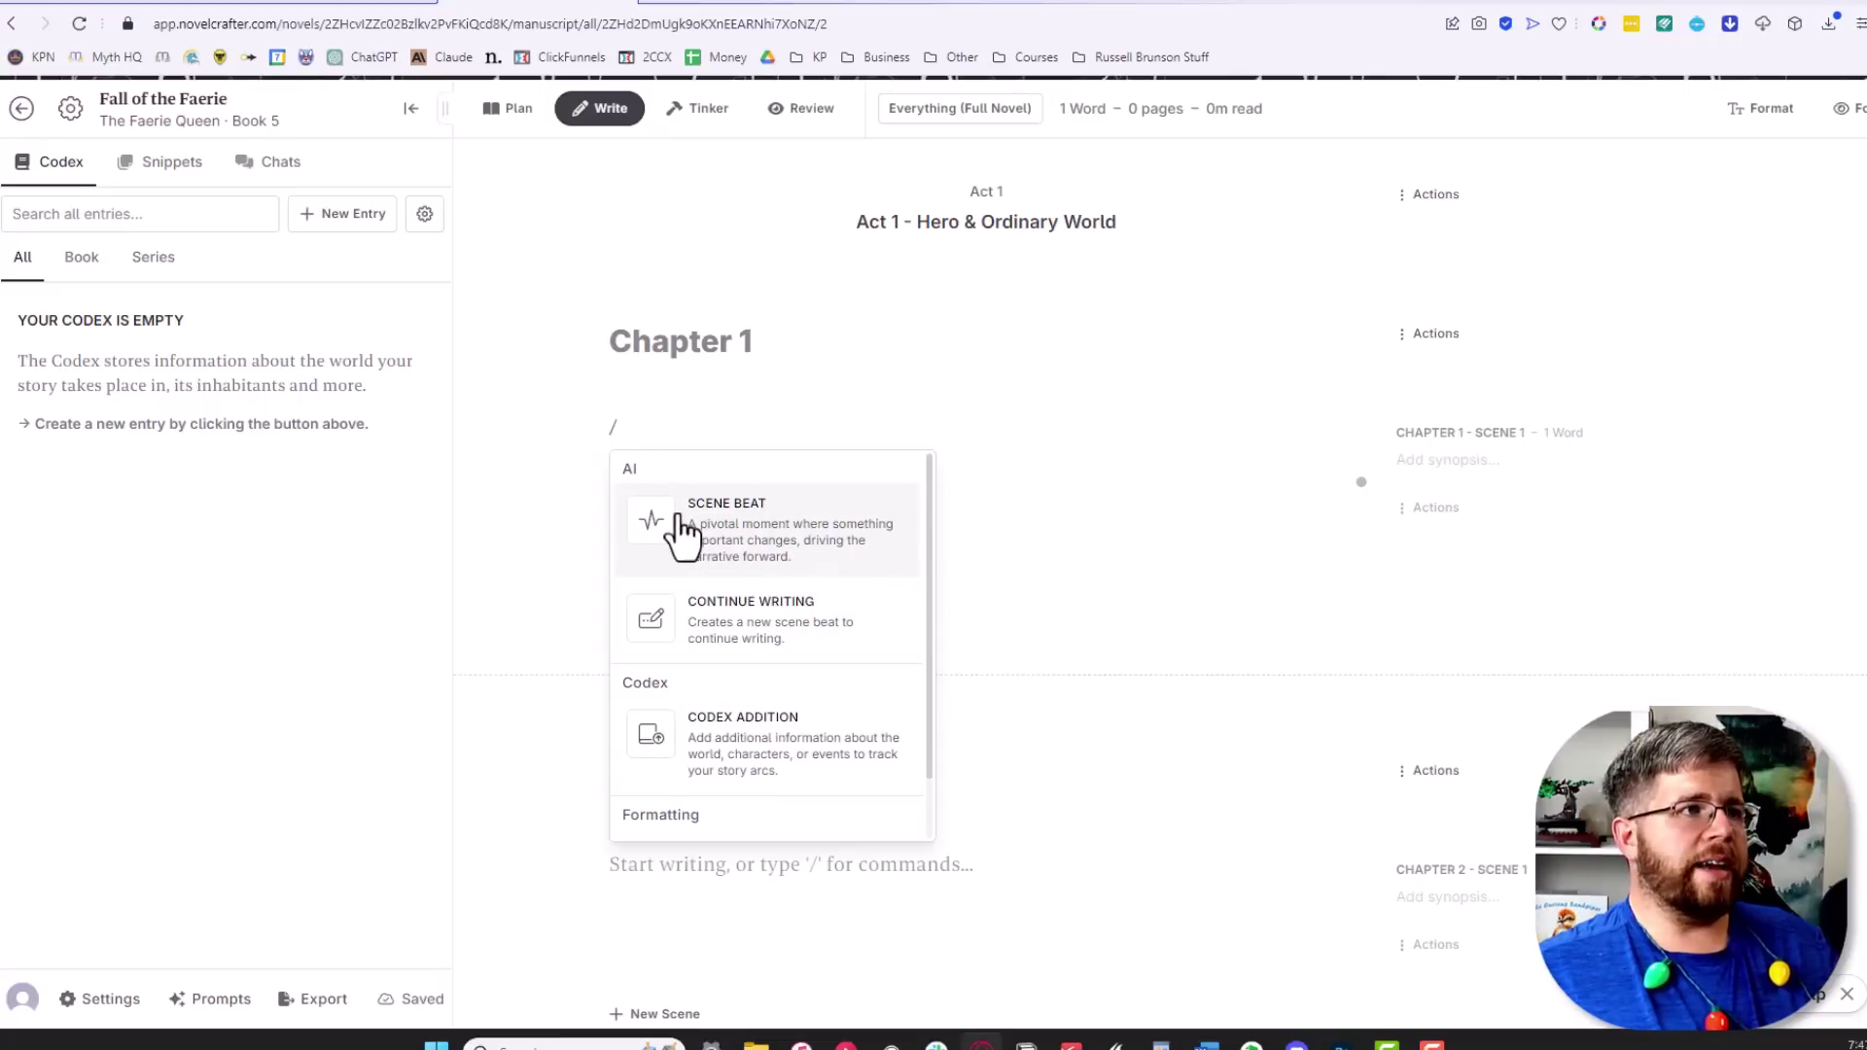
pyautogui.click(766, 555)
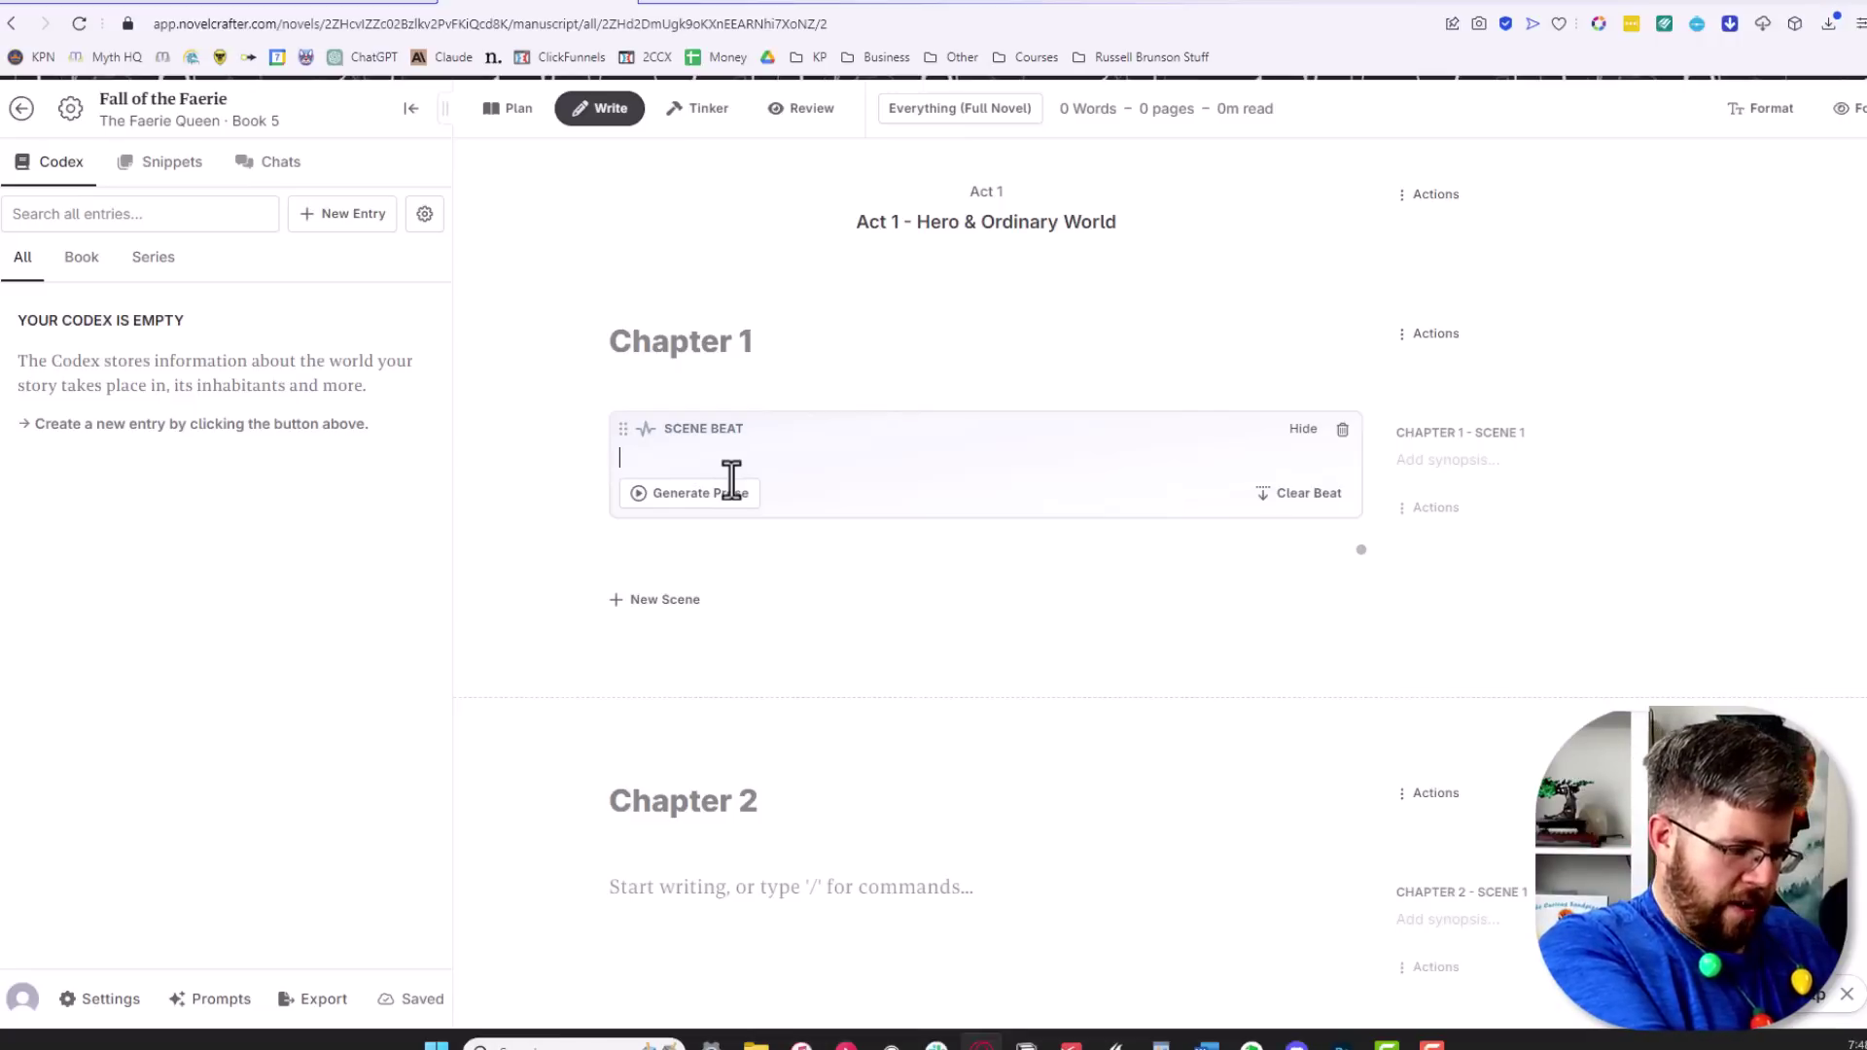
# Write the beat 'Cinderella runs from the ball and forgets her slipper.' and bring up Generate Prose models
pyautogui.write('Cinderella ru')
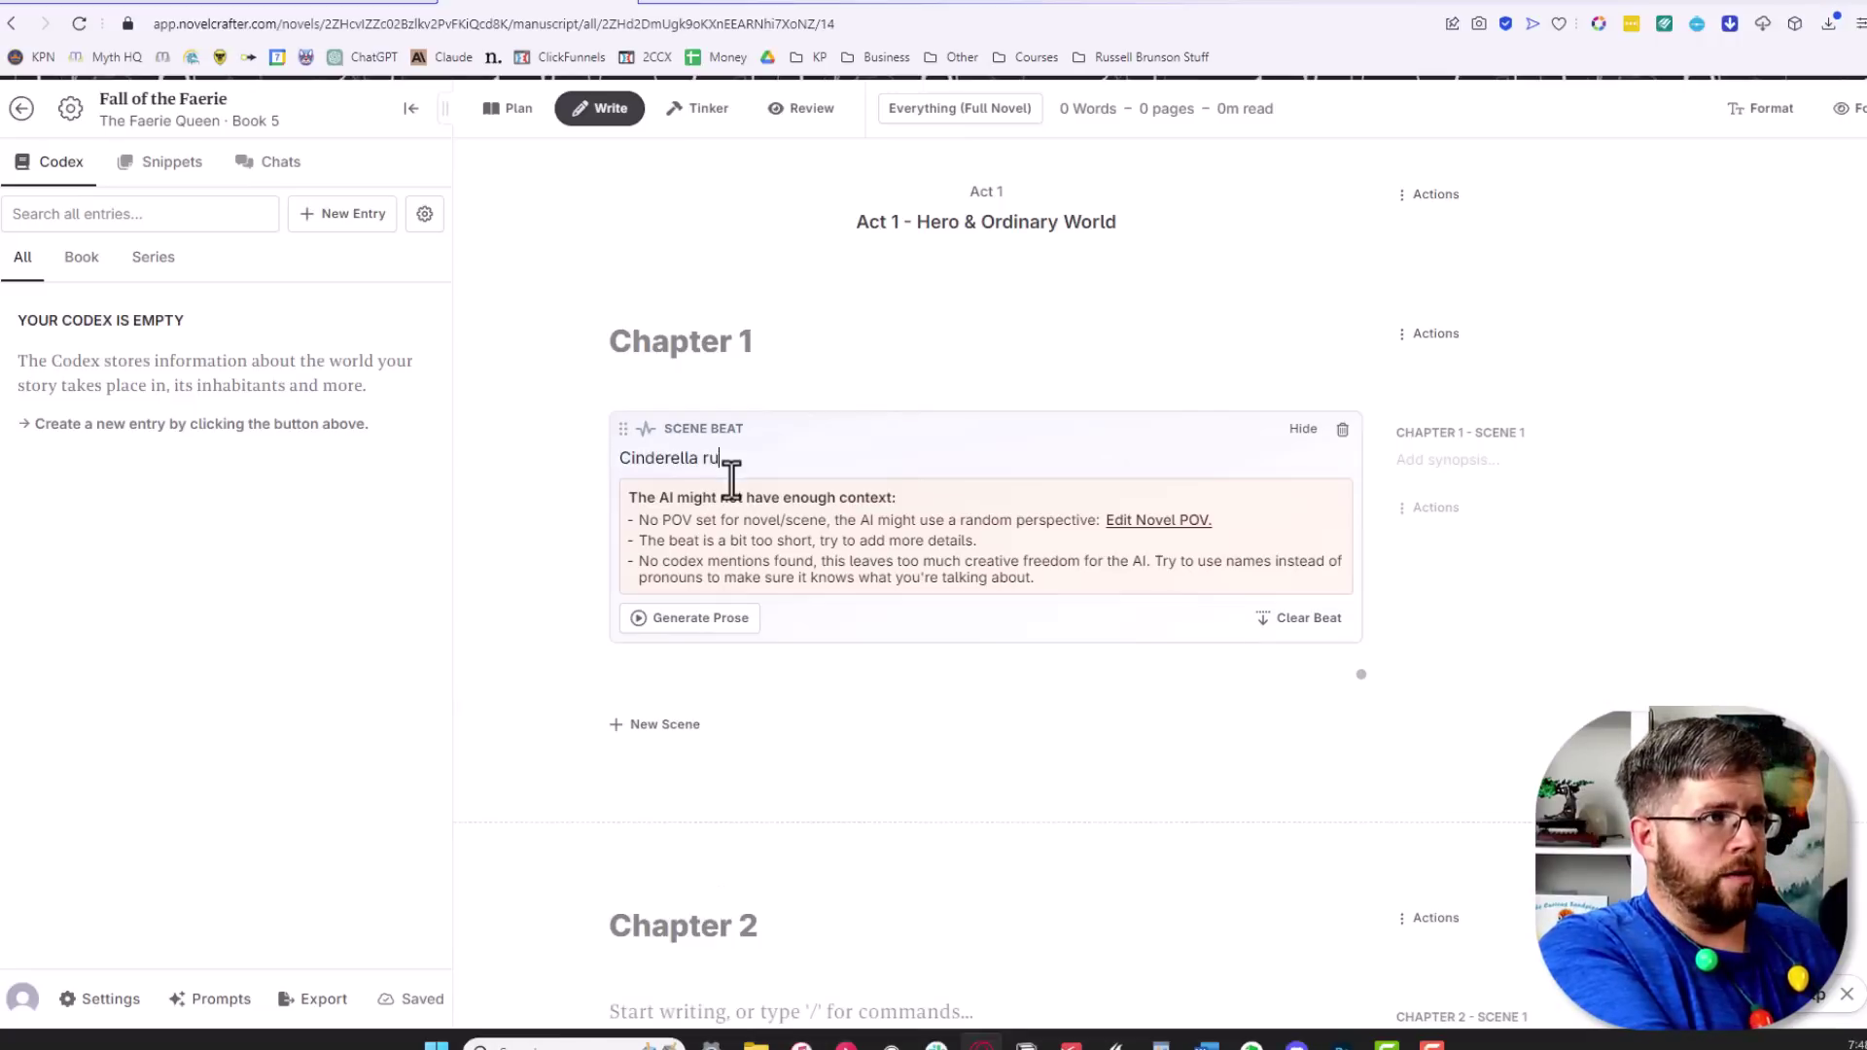
pyautogui.write('ns. from the ball and ')
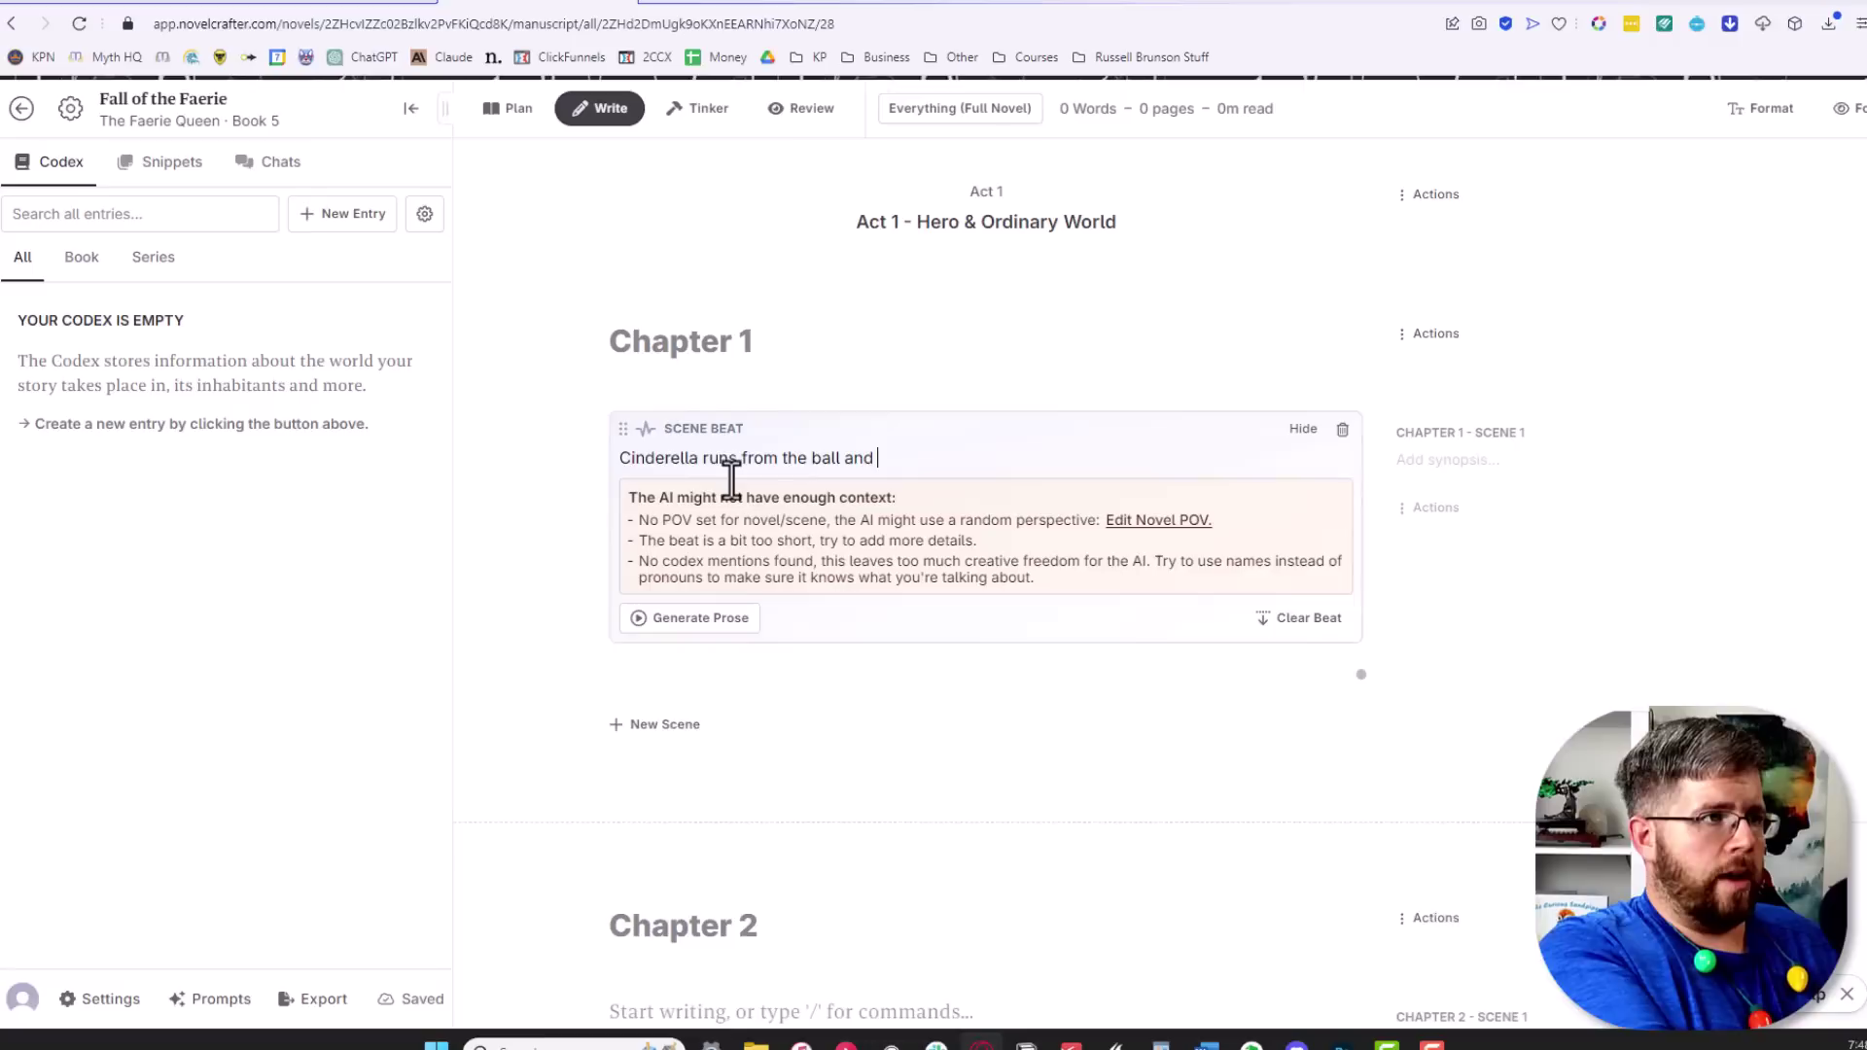
pyautogui.write('forgets her sl')
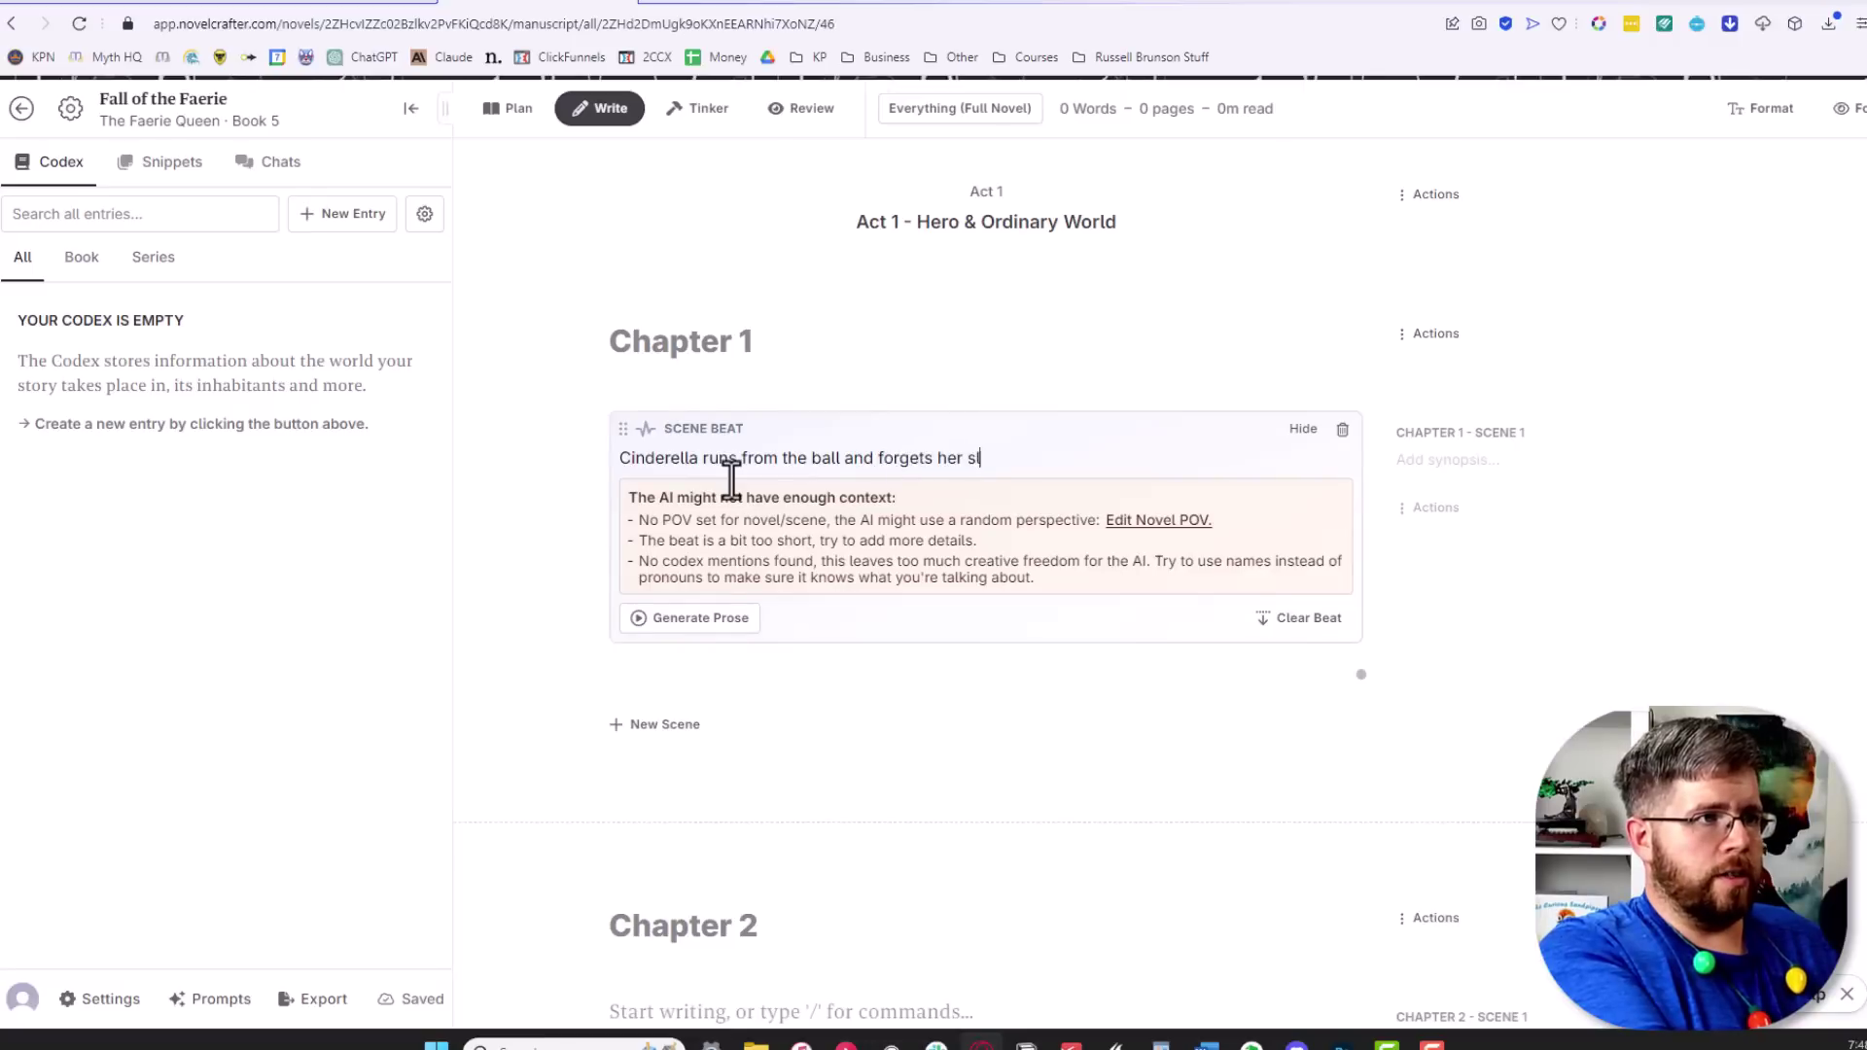
pyautogui.write('ipper.')
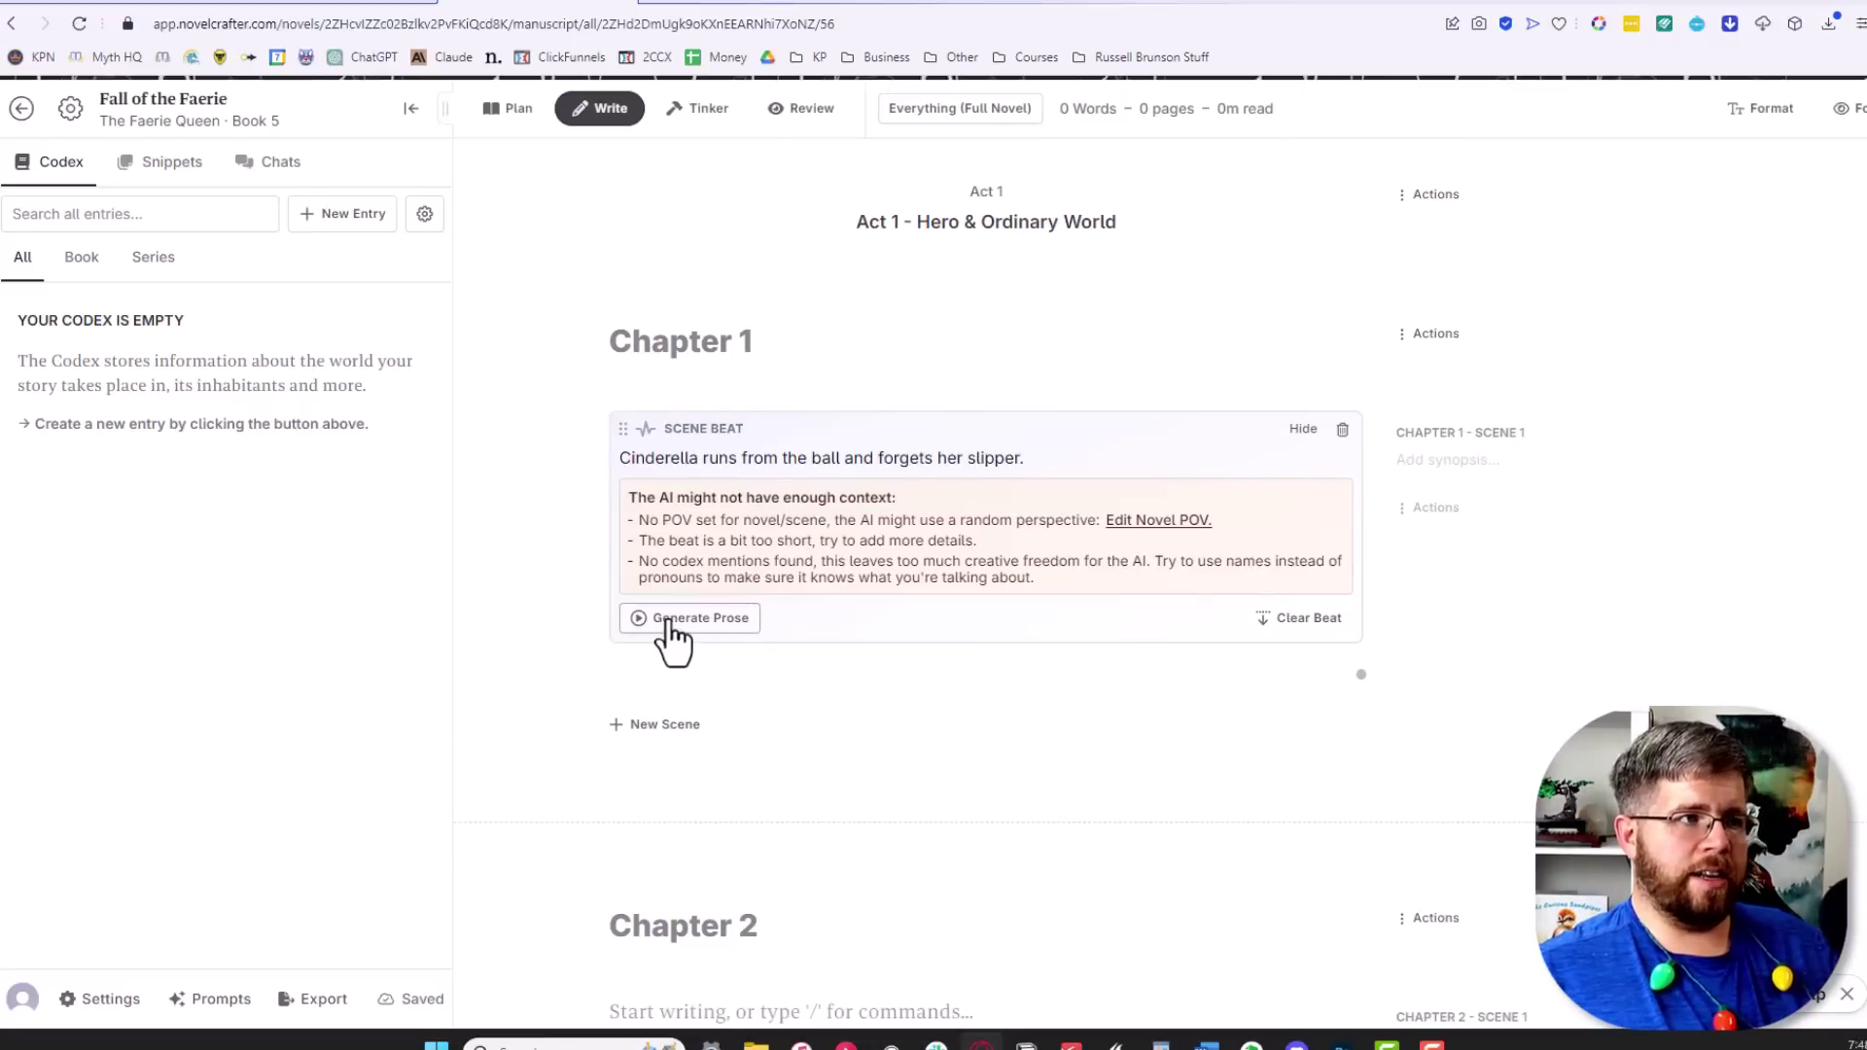
pyautogui.click(669, 619)
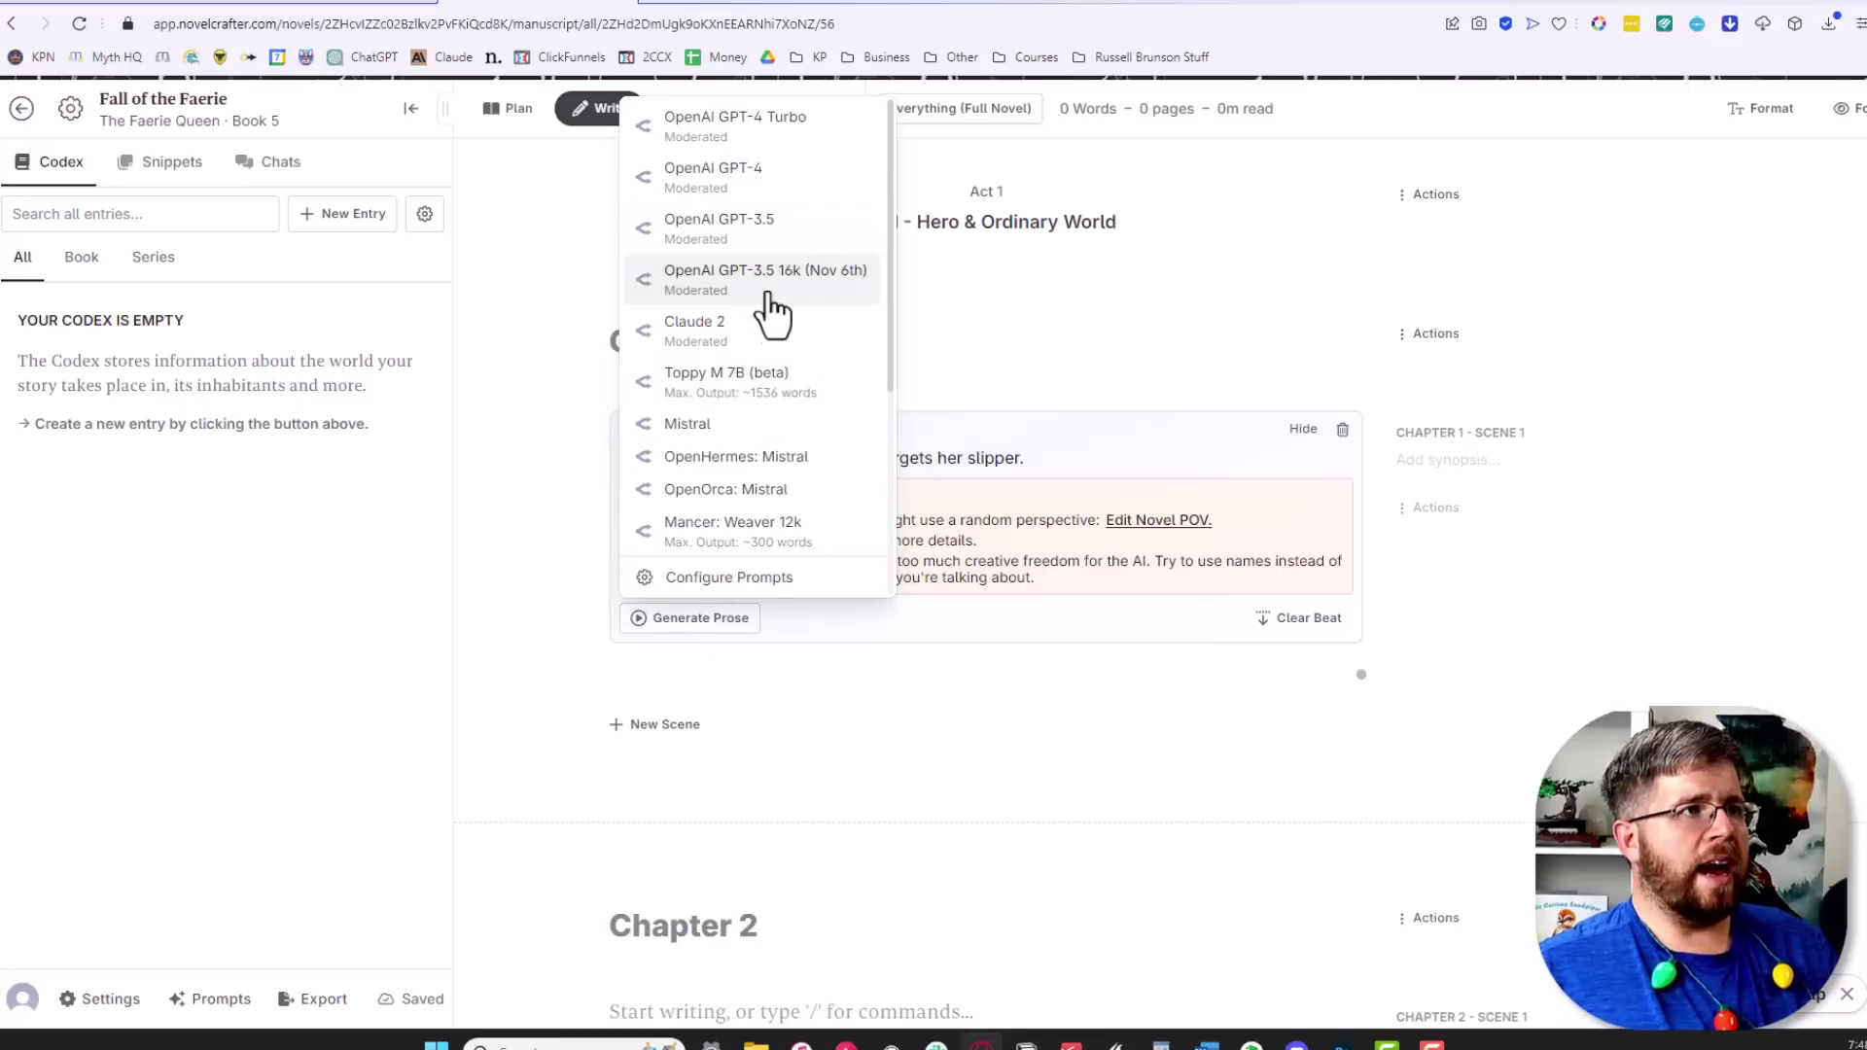
pyautogui.scroll(-3, 763, 362)
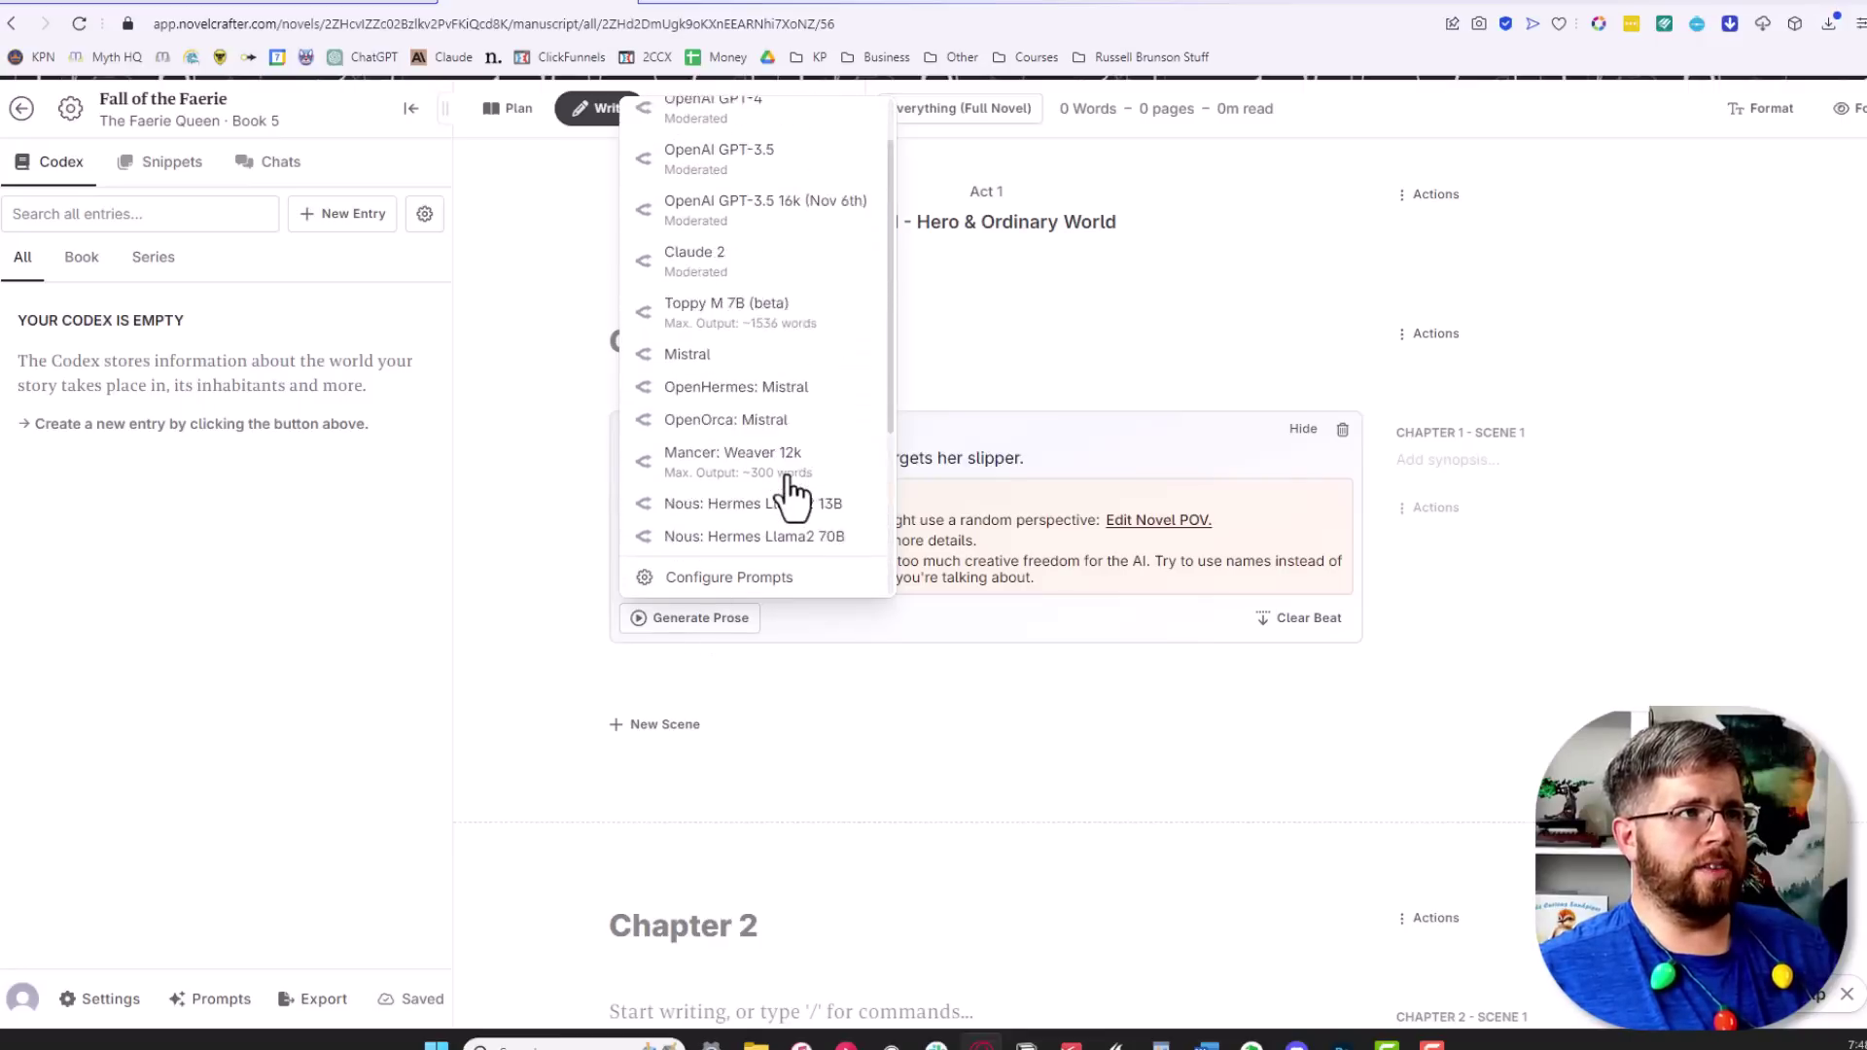
# Browse the prose model list, from OpenAI GPT-4 Turbo and Claude 2 to Goliath 120B (beta)
pyautogui.scroll(1, 792, 497)
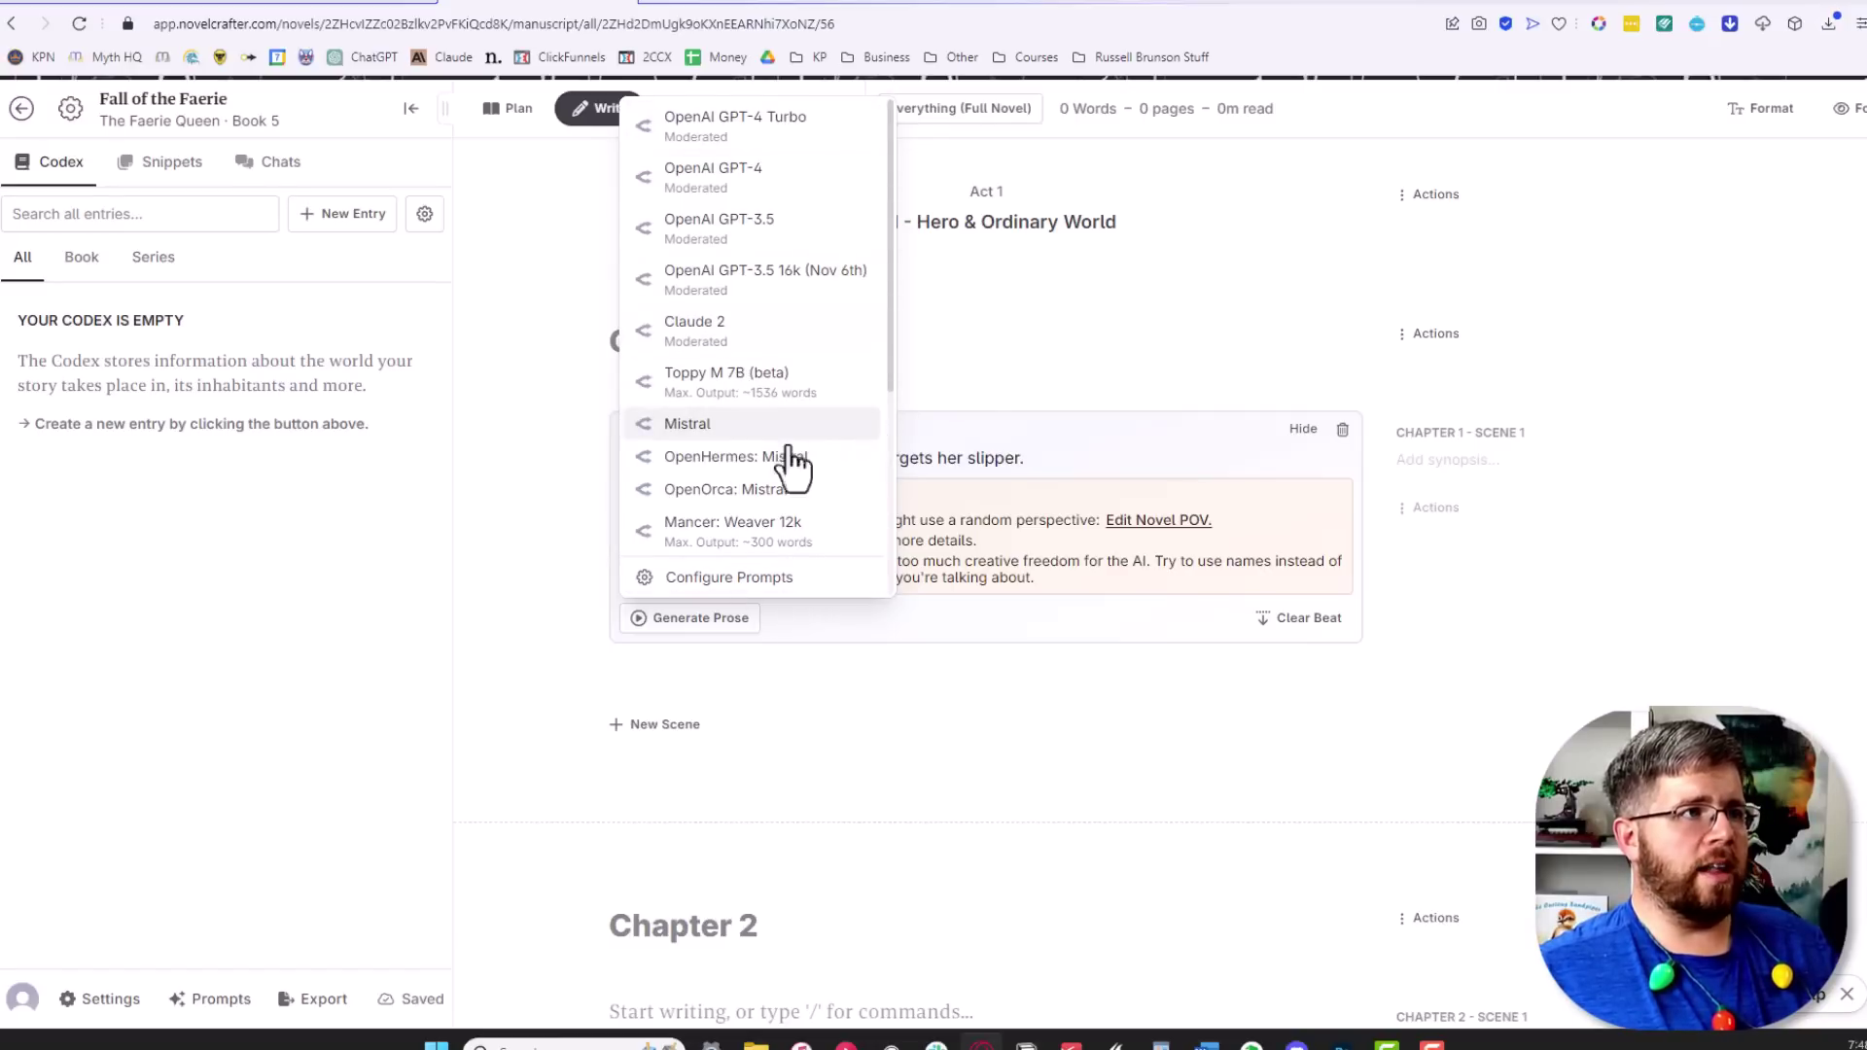
pyautogui.scroll(-3, 744, 365)
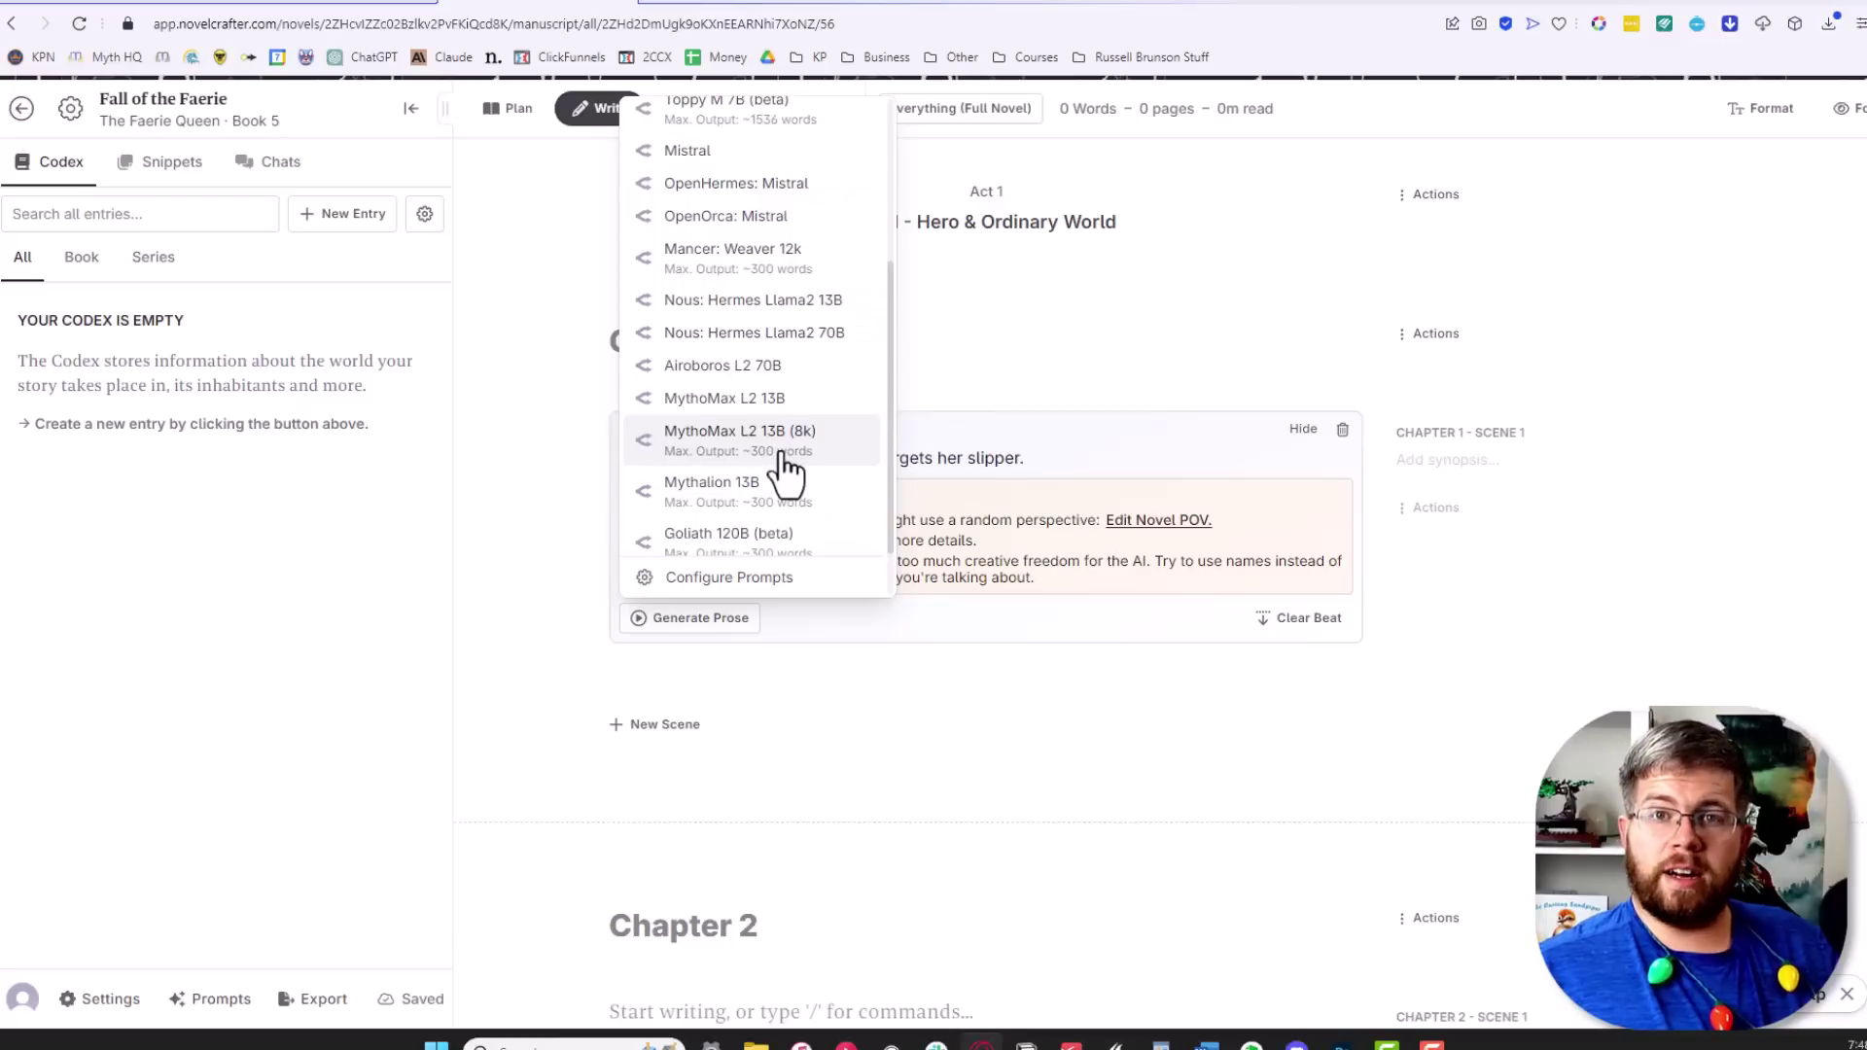
pyautogui.scroll(2, 784, 470)
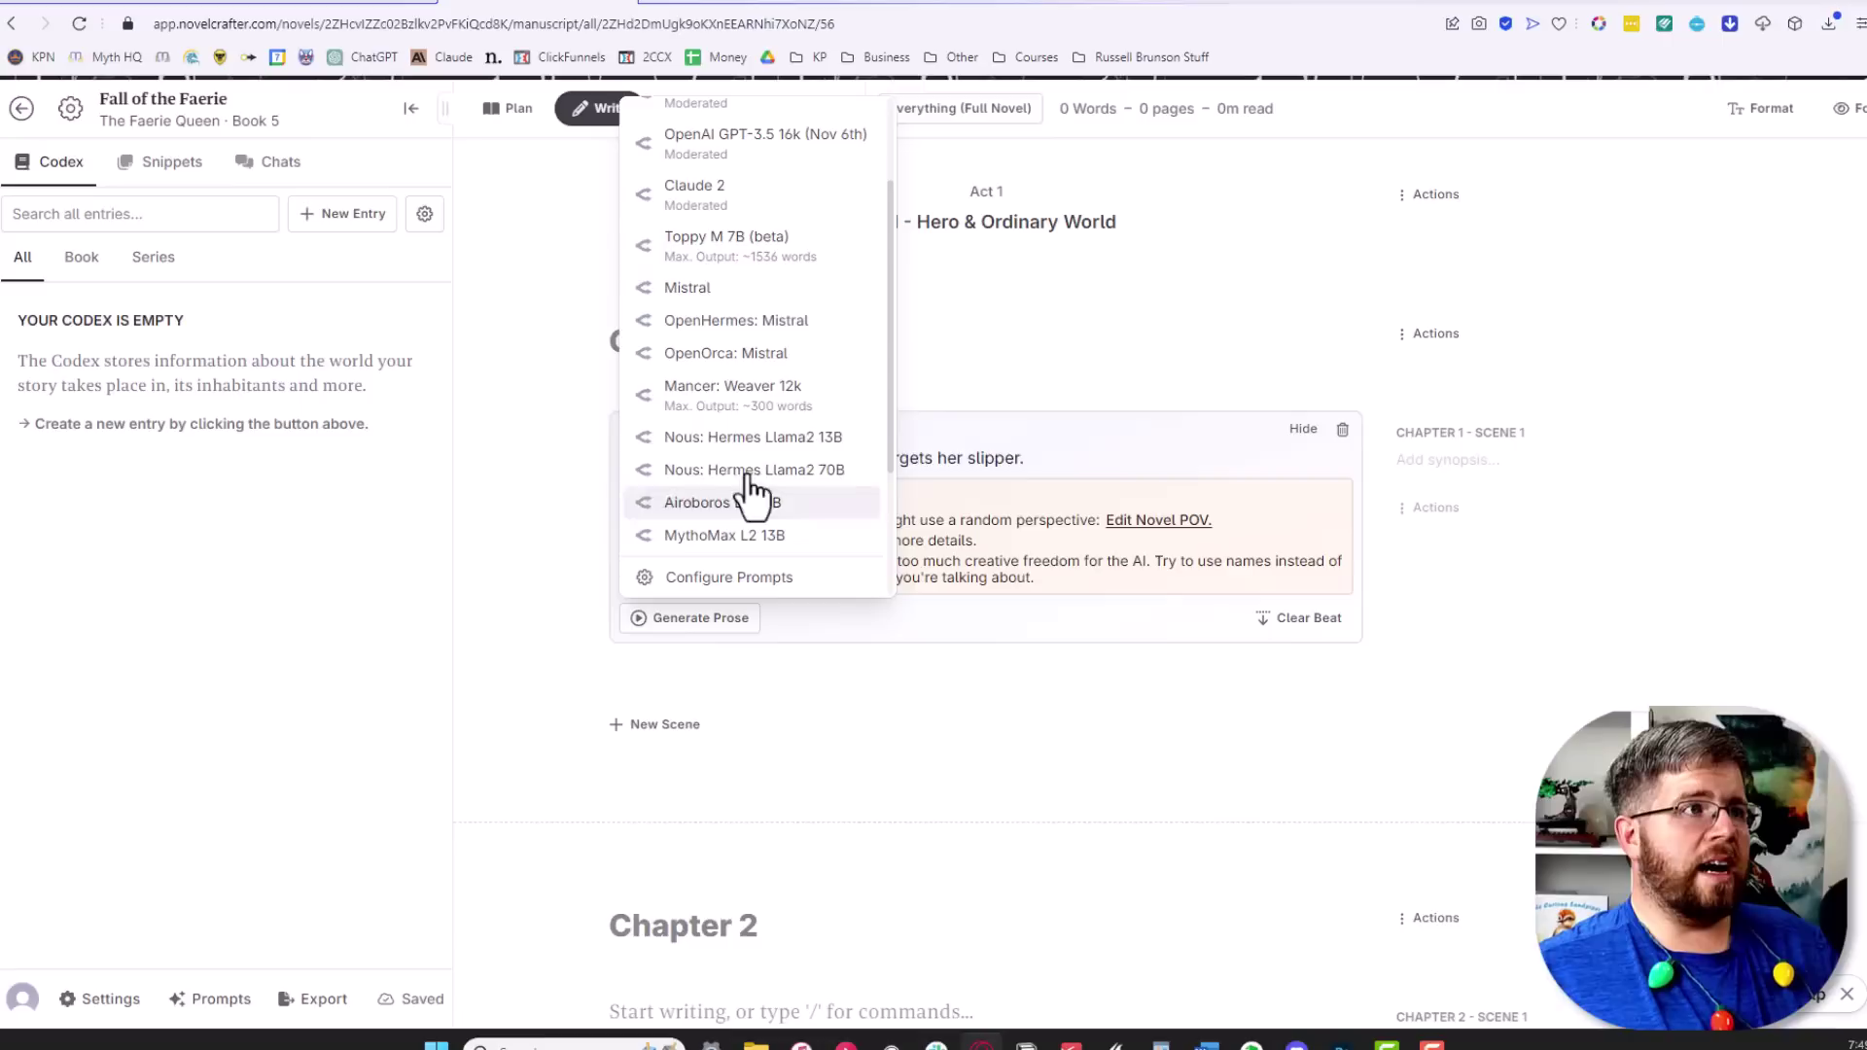
pyautogui.scroll(-1, 842, 484)
pyautogui.scroll(-2, 842, 498)
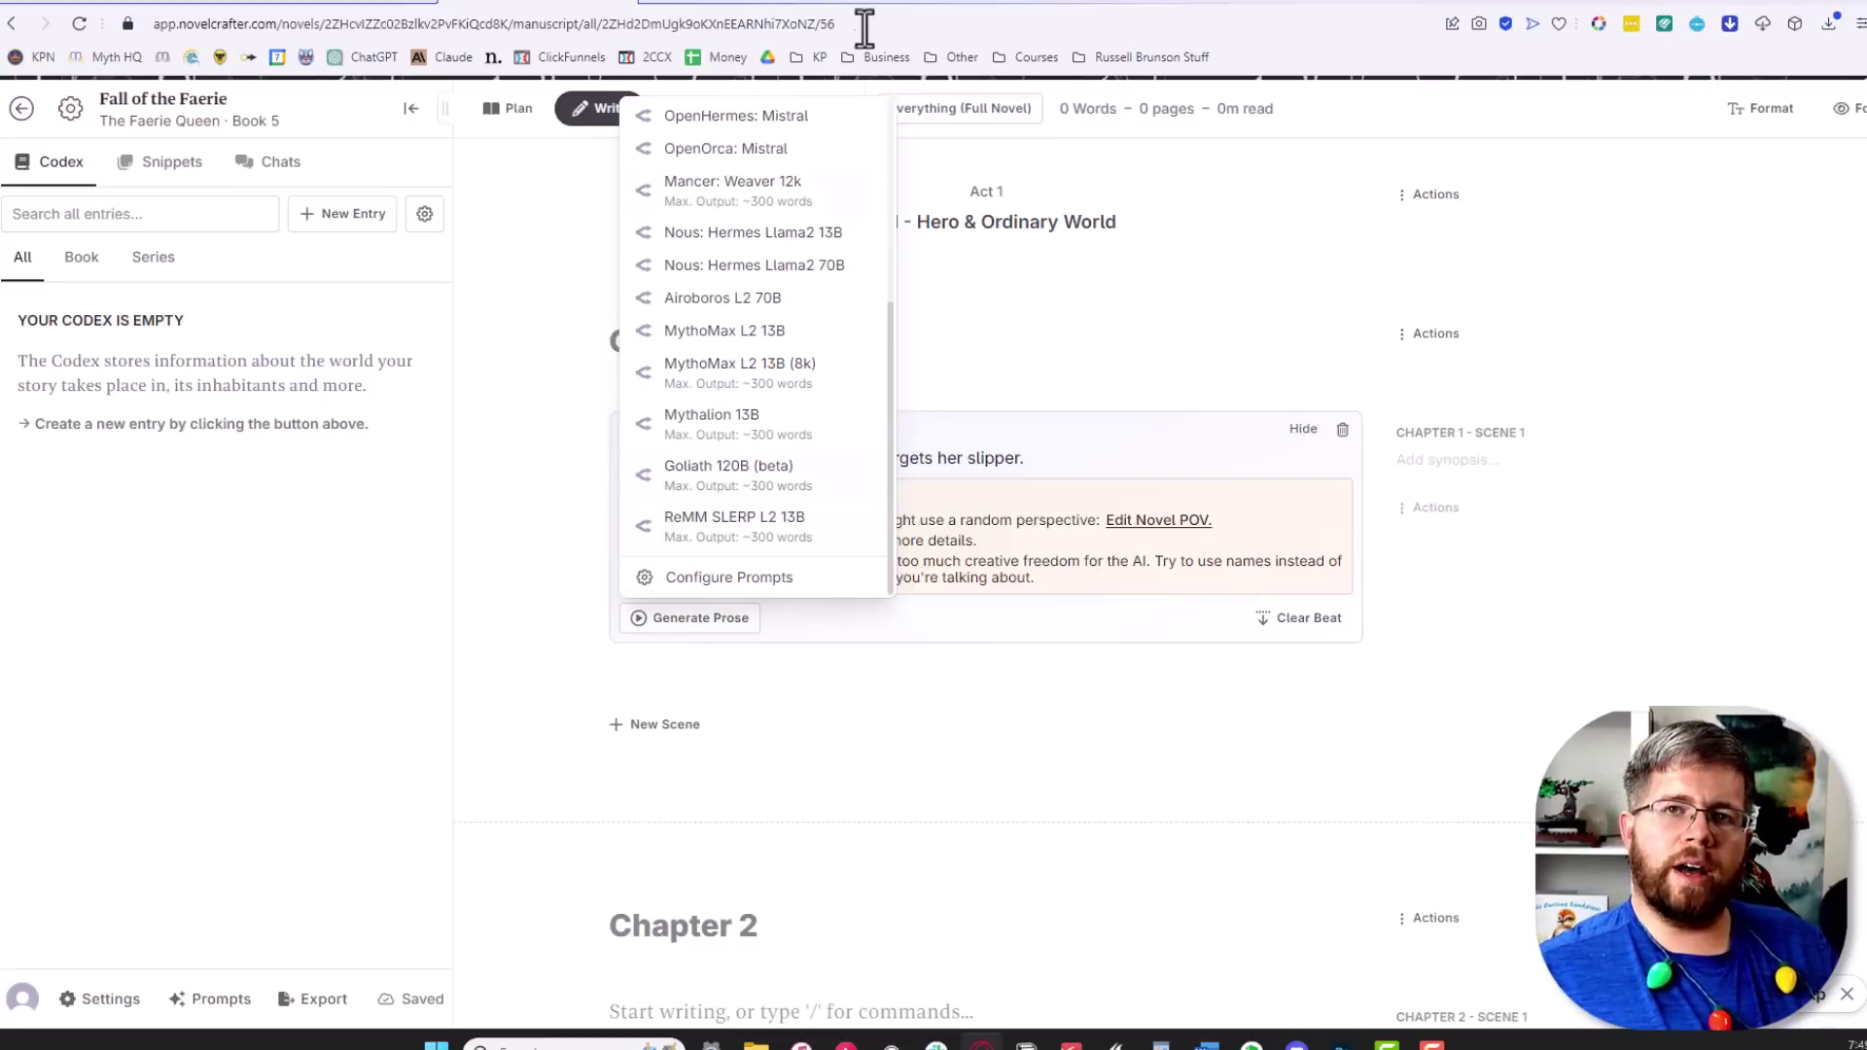
pyautogui.scroll(4, 816, 450)
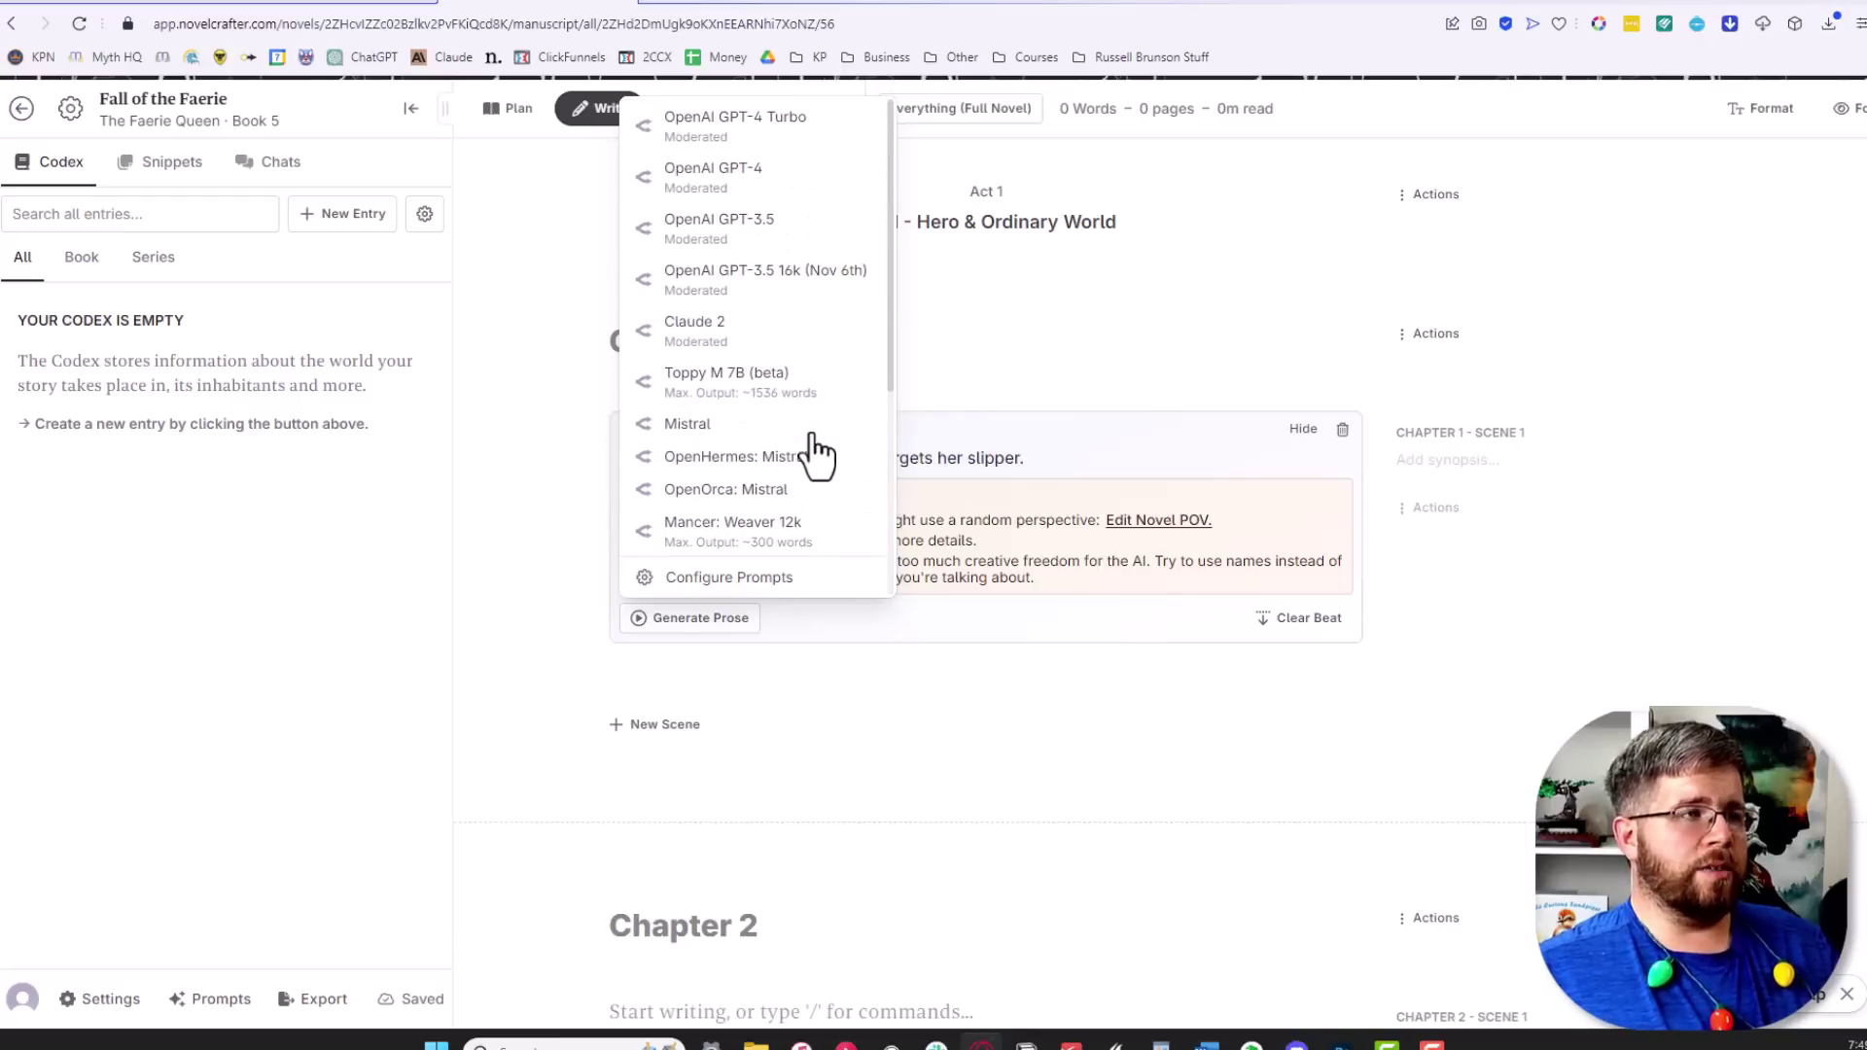
# Generate the Chapter 1 prose with Claude 2 and review the 691-word output
pyautogui.click(805, 363)
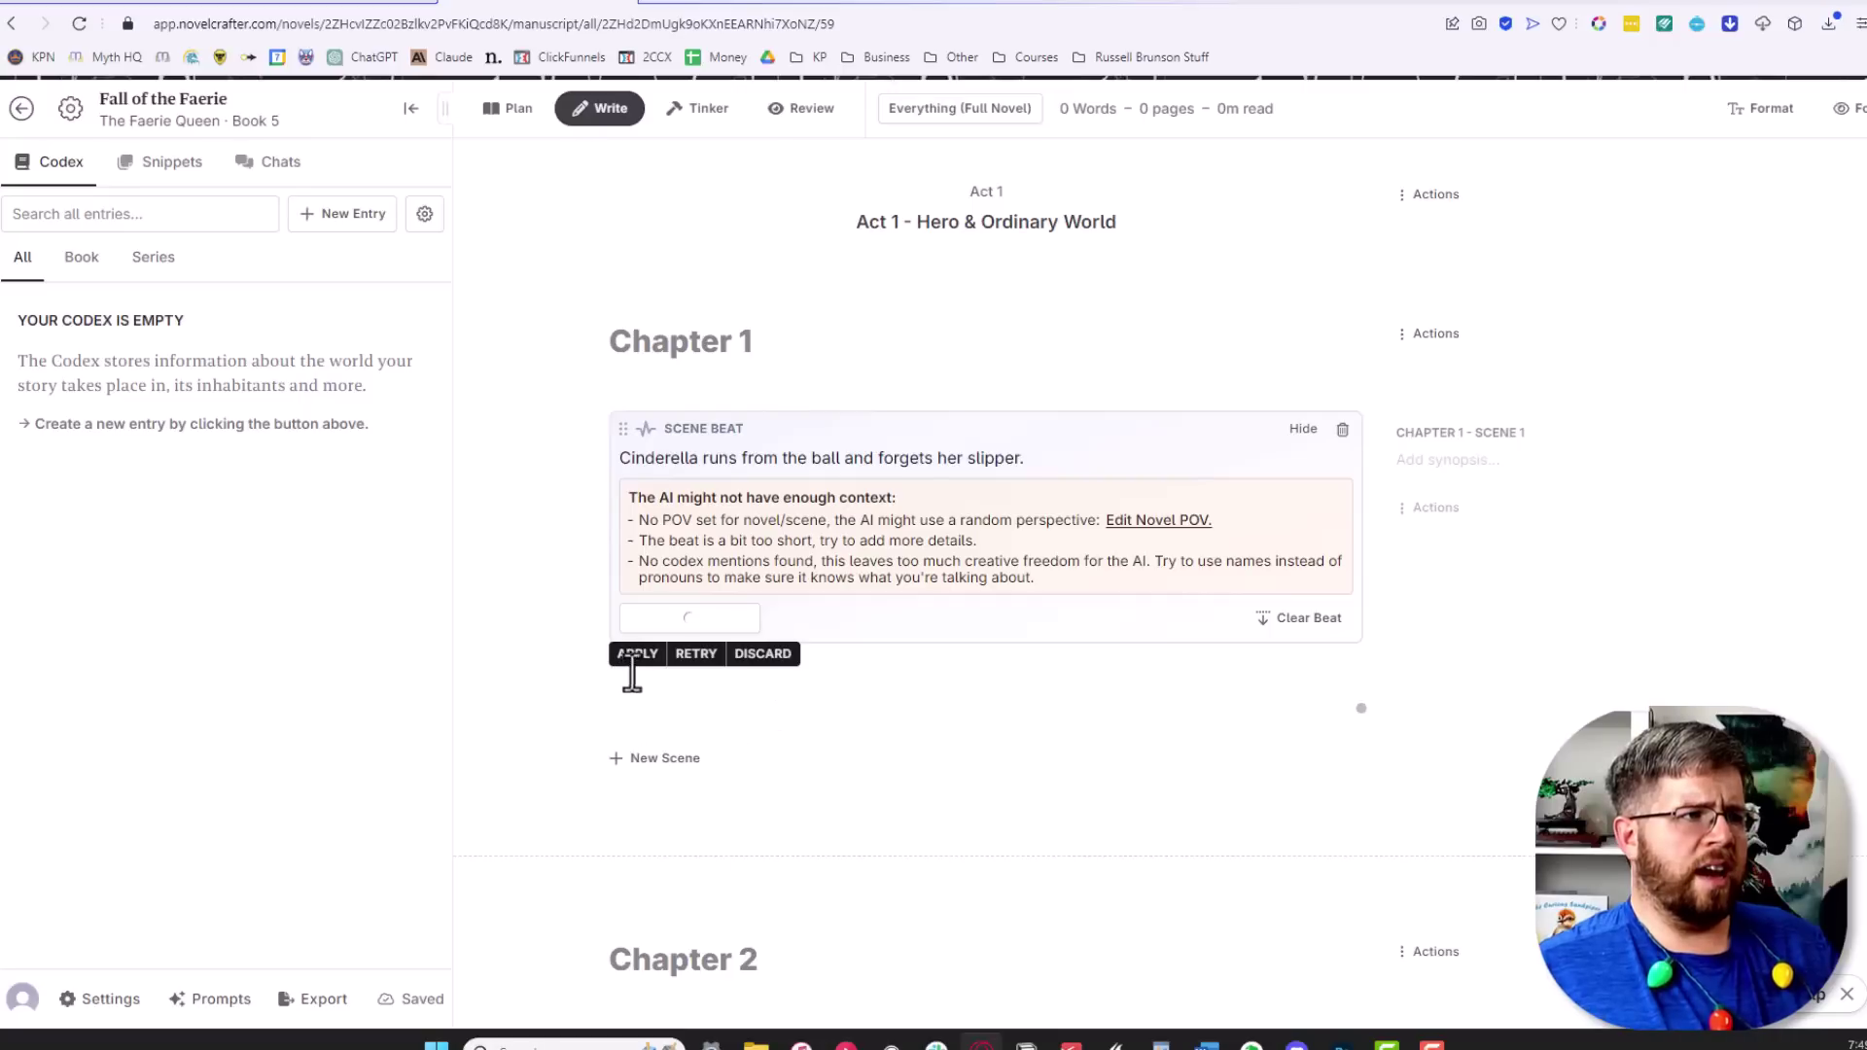
pyautogui.scroll(-1, 1041, 729)
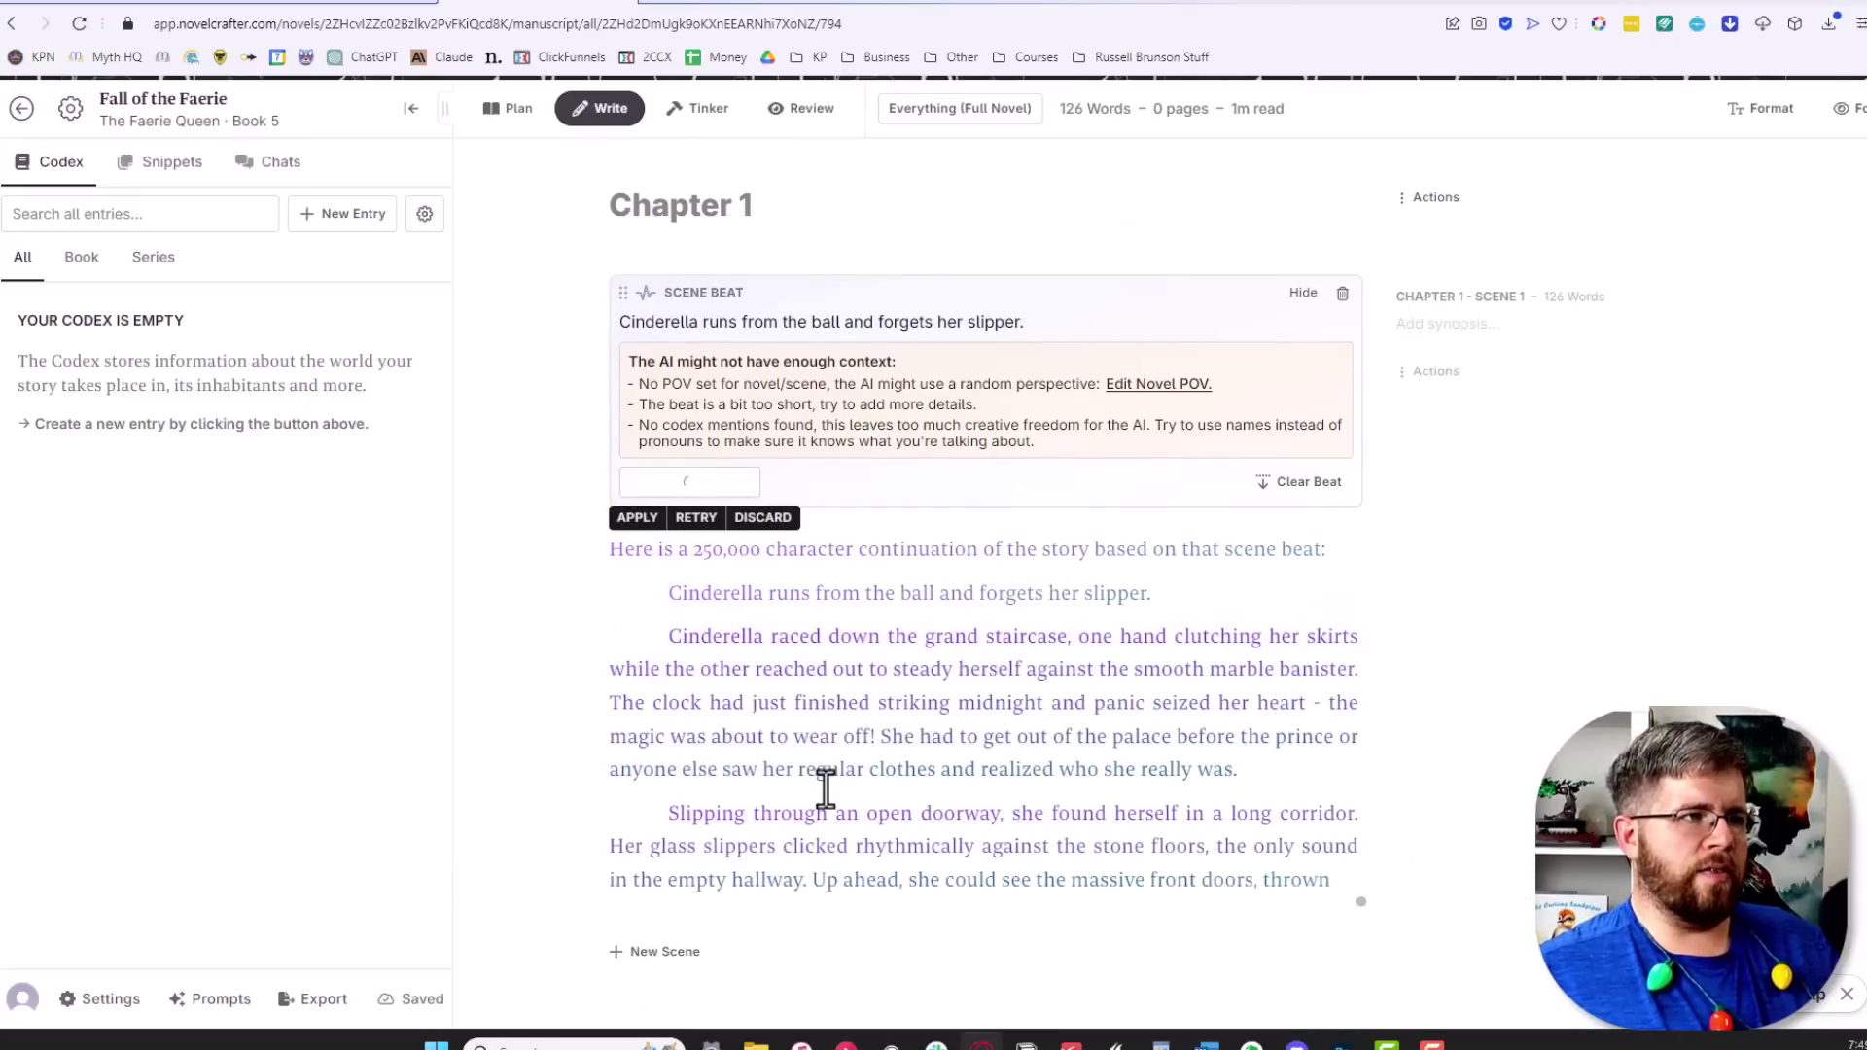
pyautogui.scroll(-2, 807, 720)
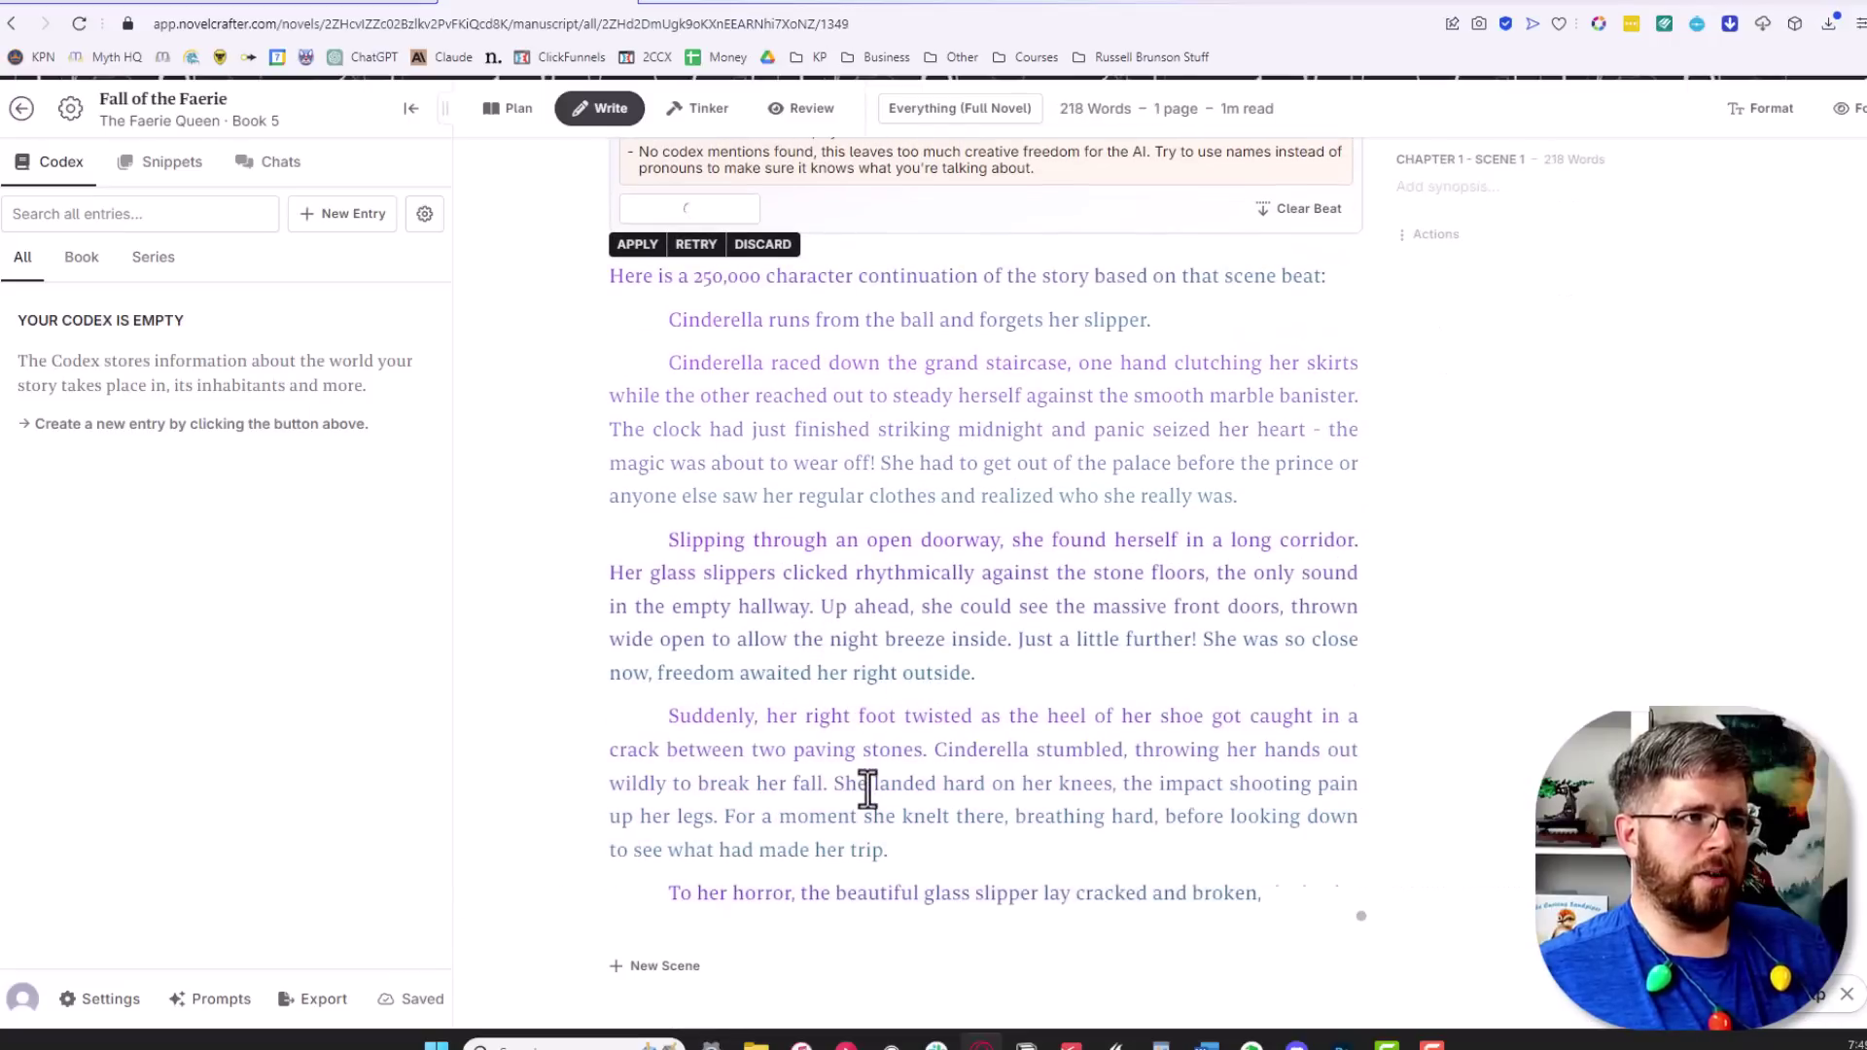
pyautogui.scroll(-2, 880, 793)
pyautogui.scroll(5, 934, 749)
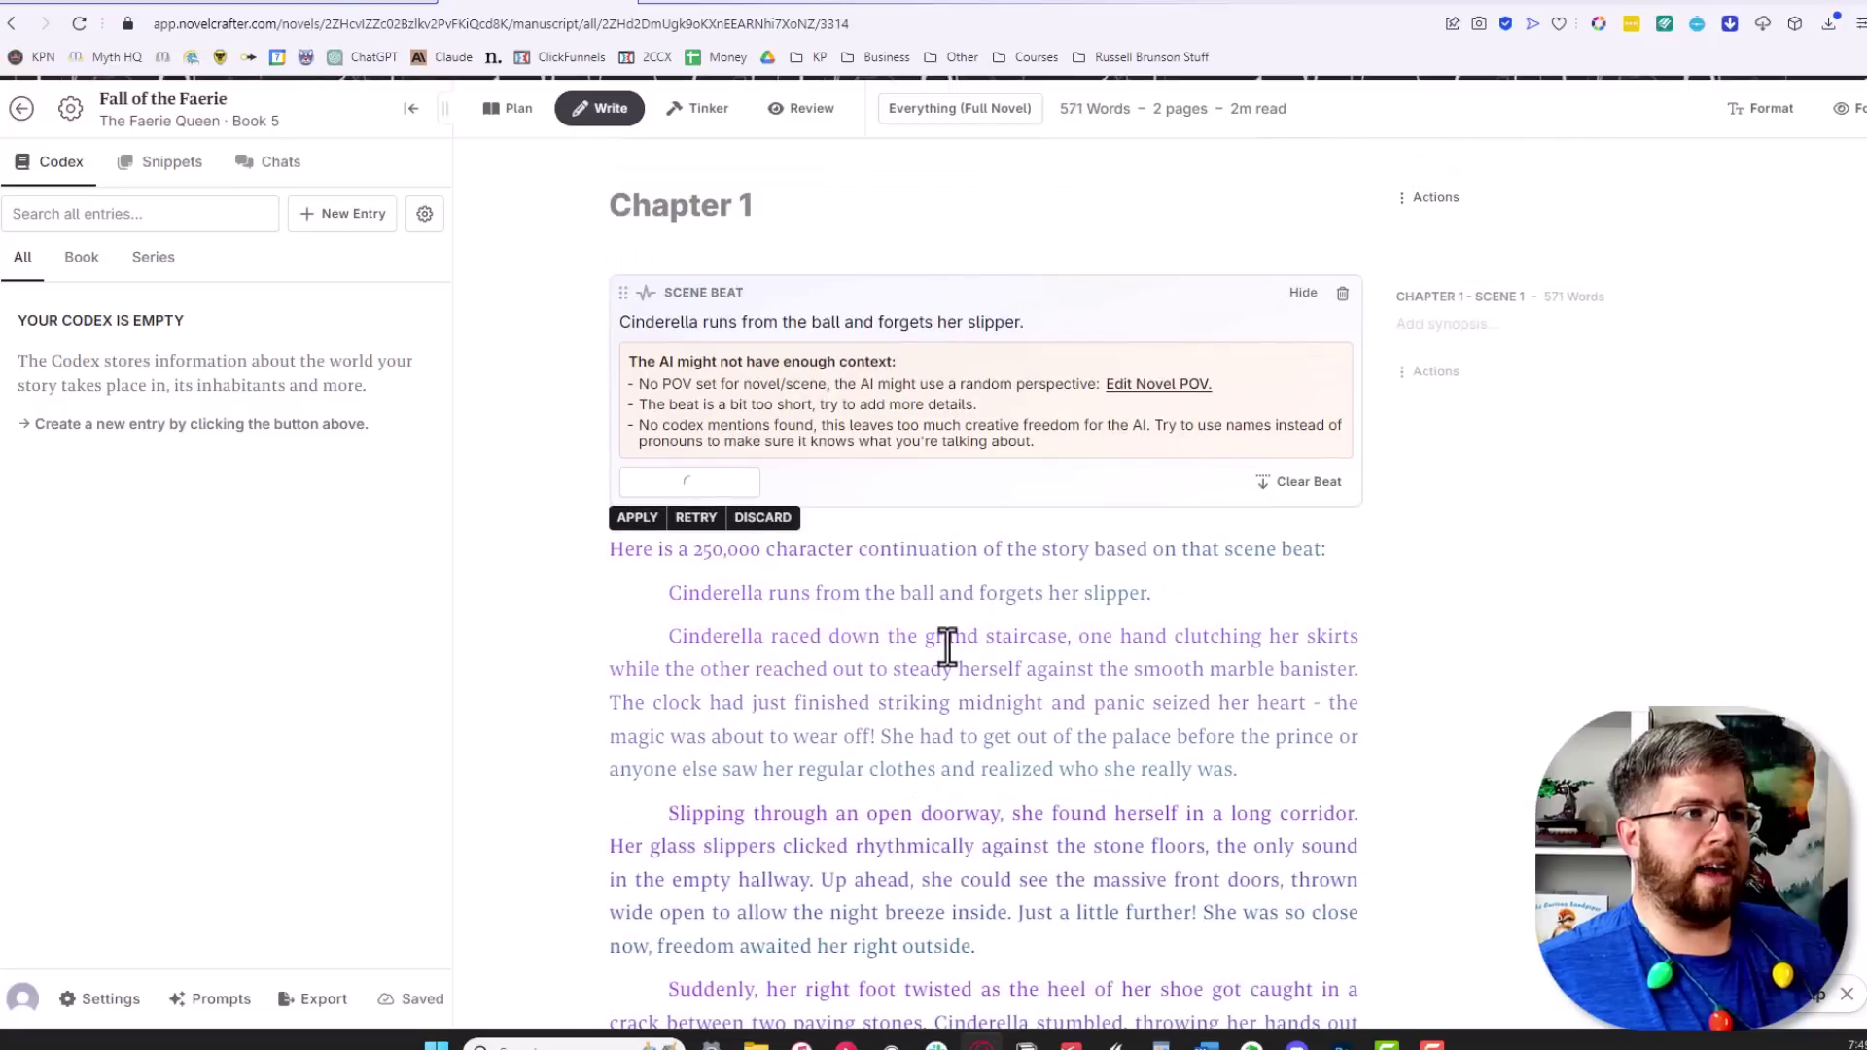
pyautogui.scroll(-10, 946, 647)
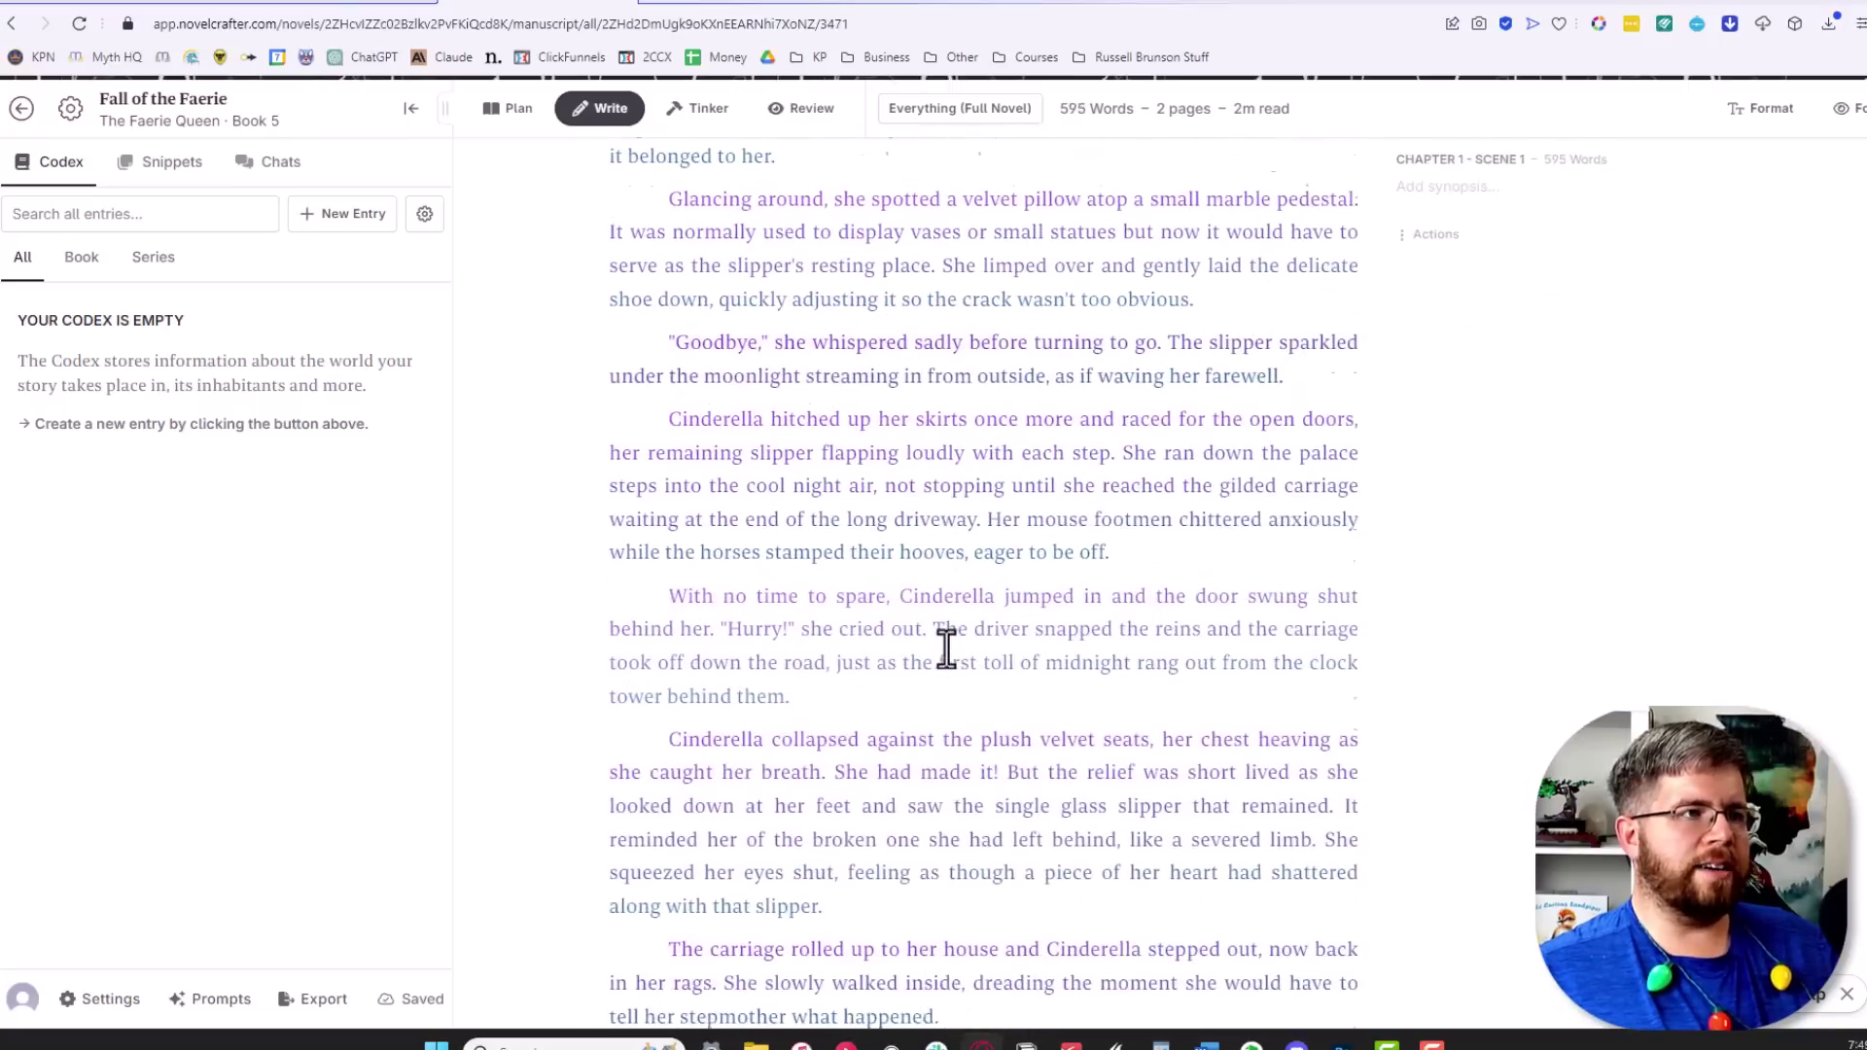
pyautogui.scroll(-3, 944, 647)
pyautogui.scroll(13, 948, 657)
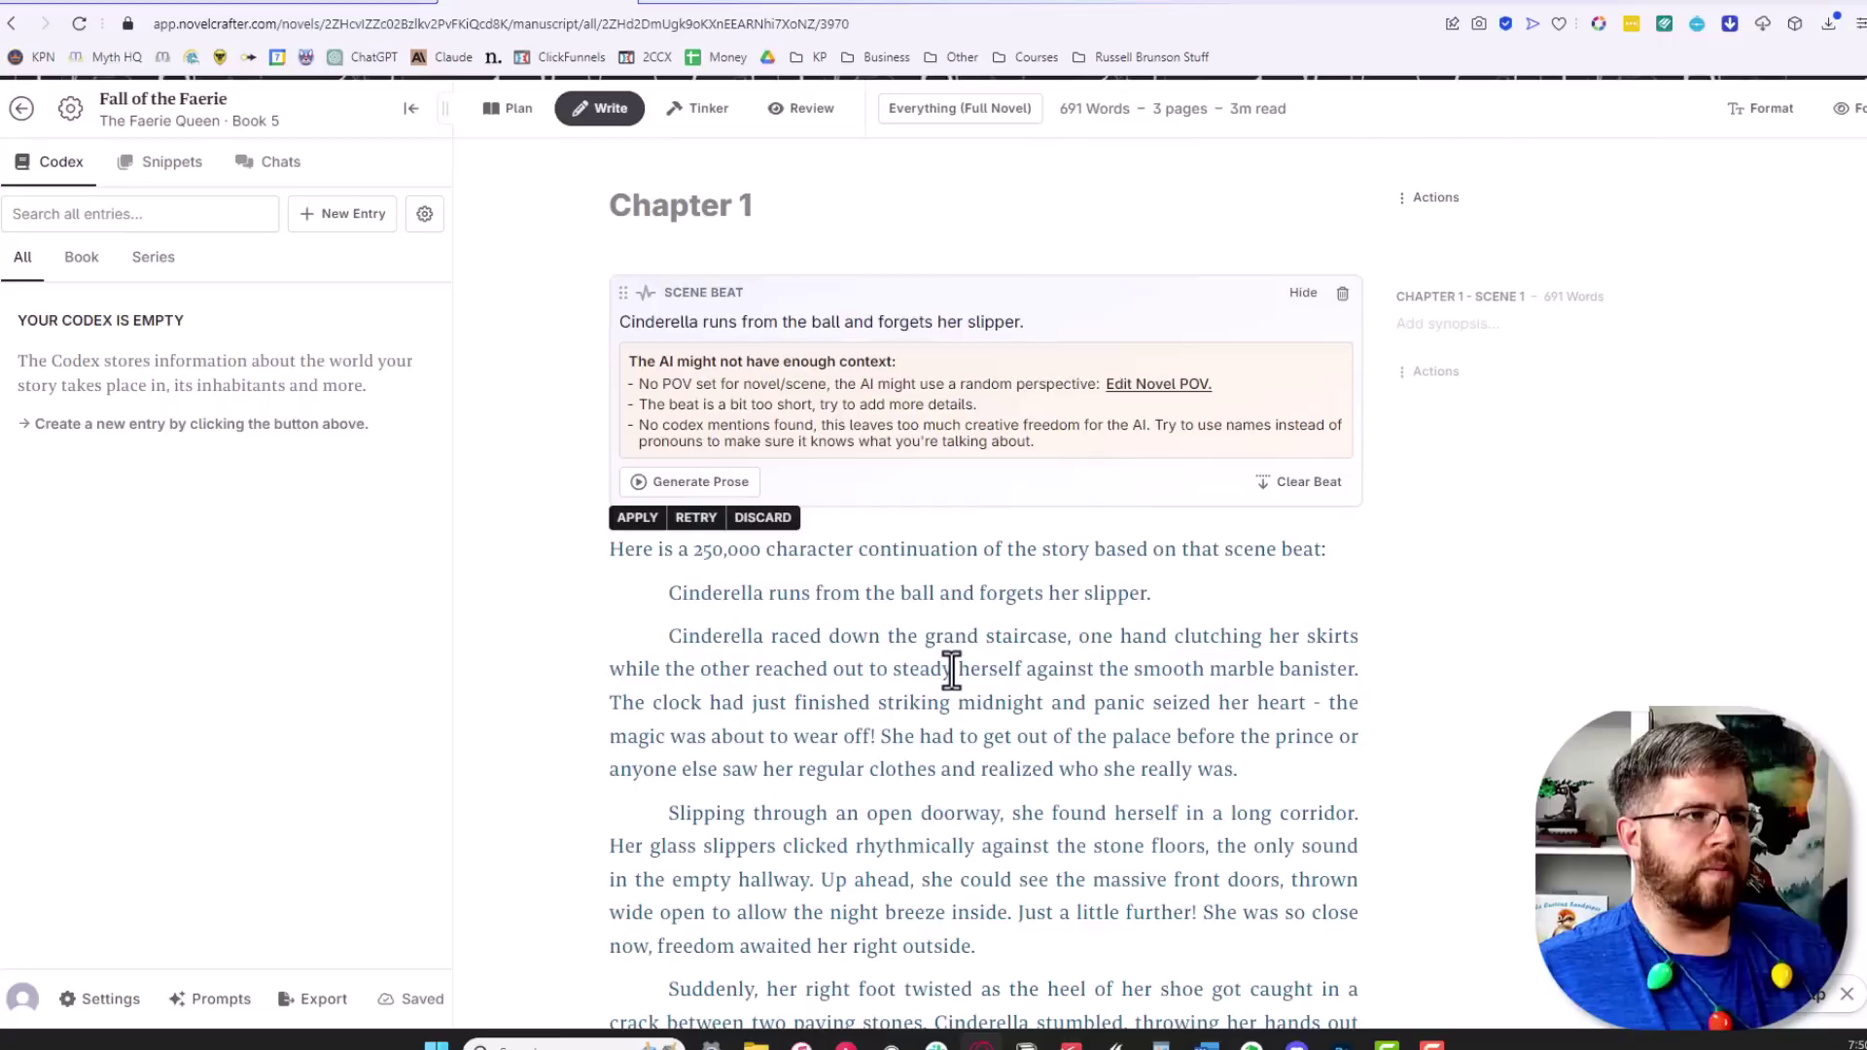
# Apply the AI-generated prose into Chapter 1
pyautogui.click(631, 523)
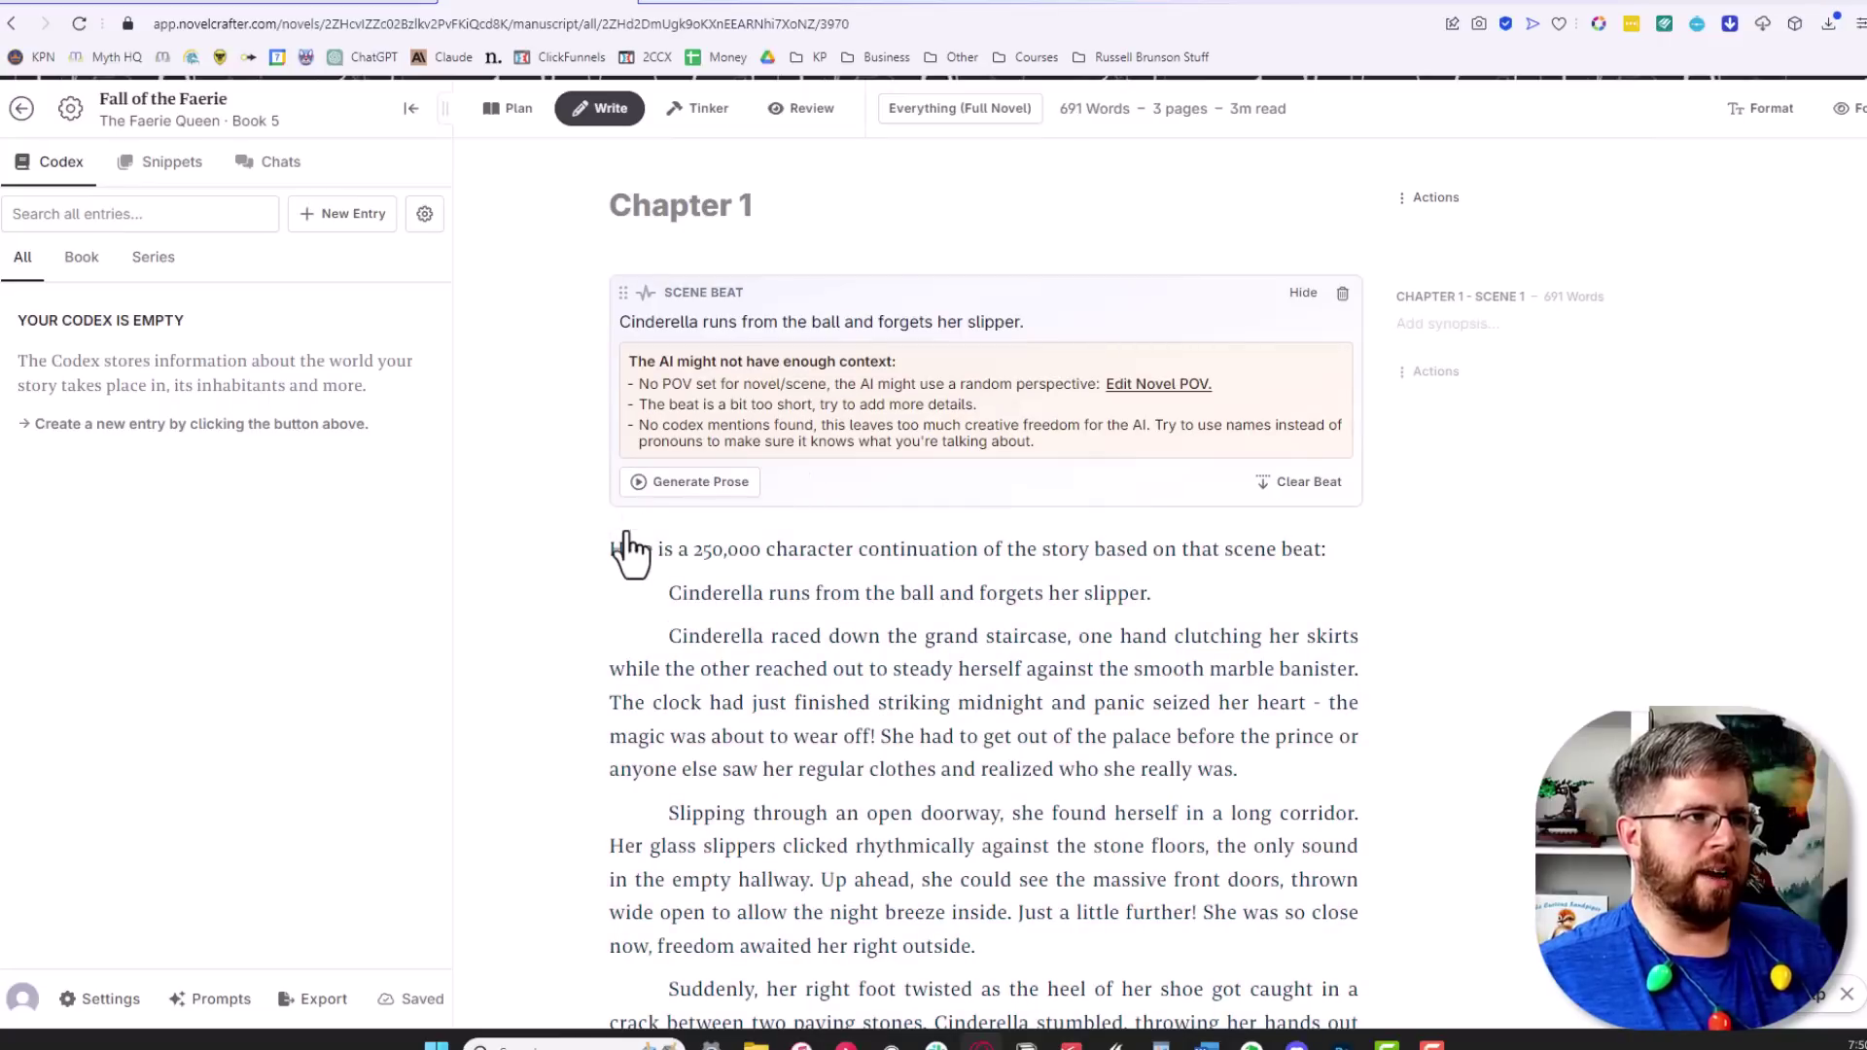
pyautogui.moveTo(775, 637); pyautogui.dragTo(951, 850)
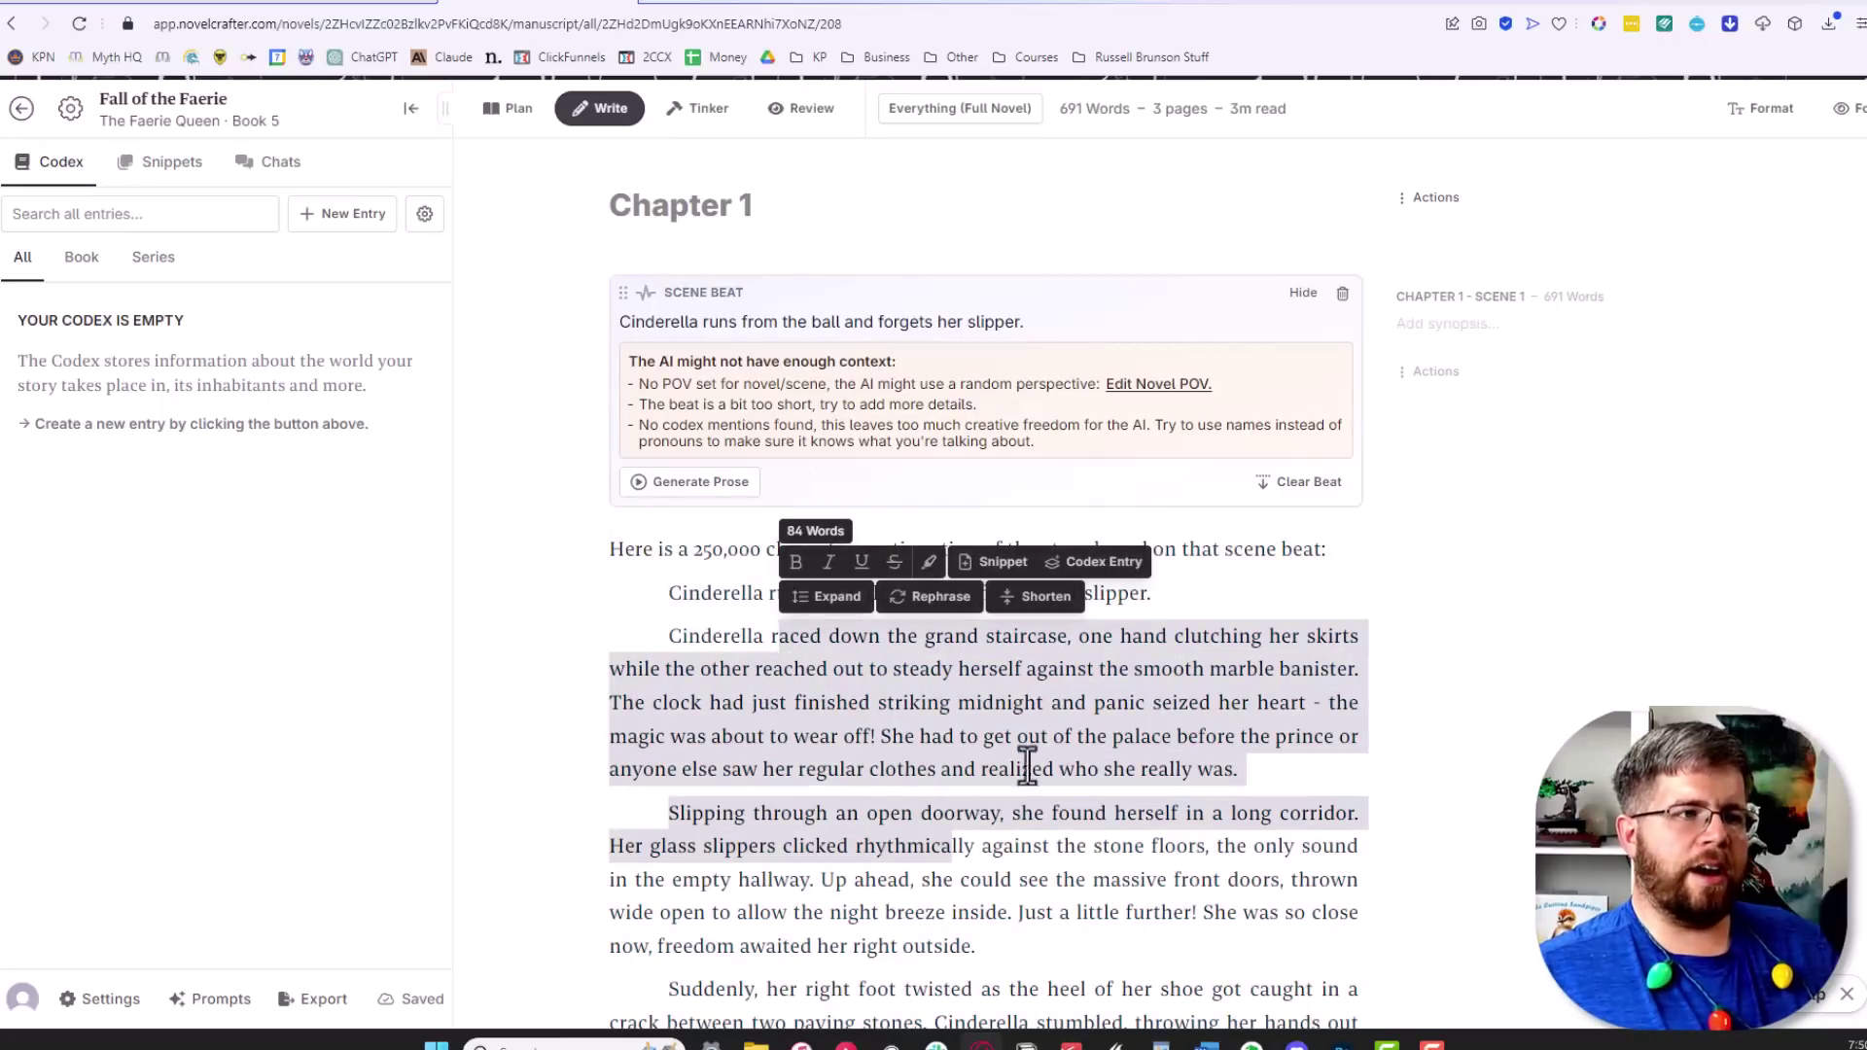
pyautogui.click(1160, 736)
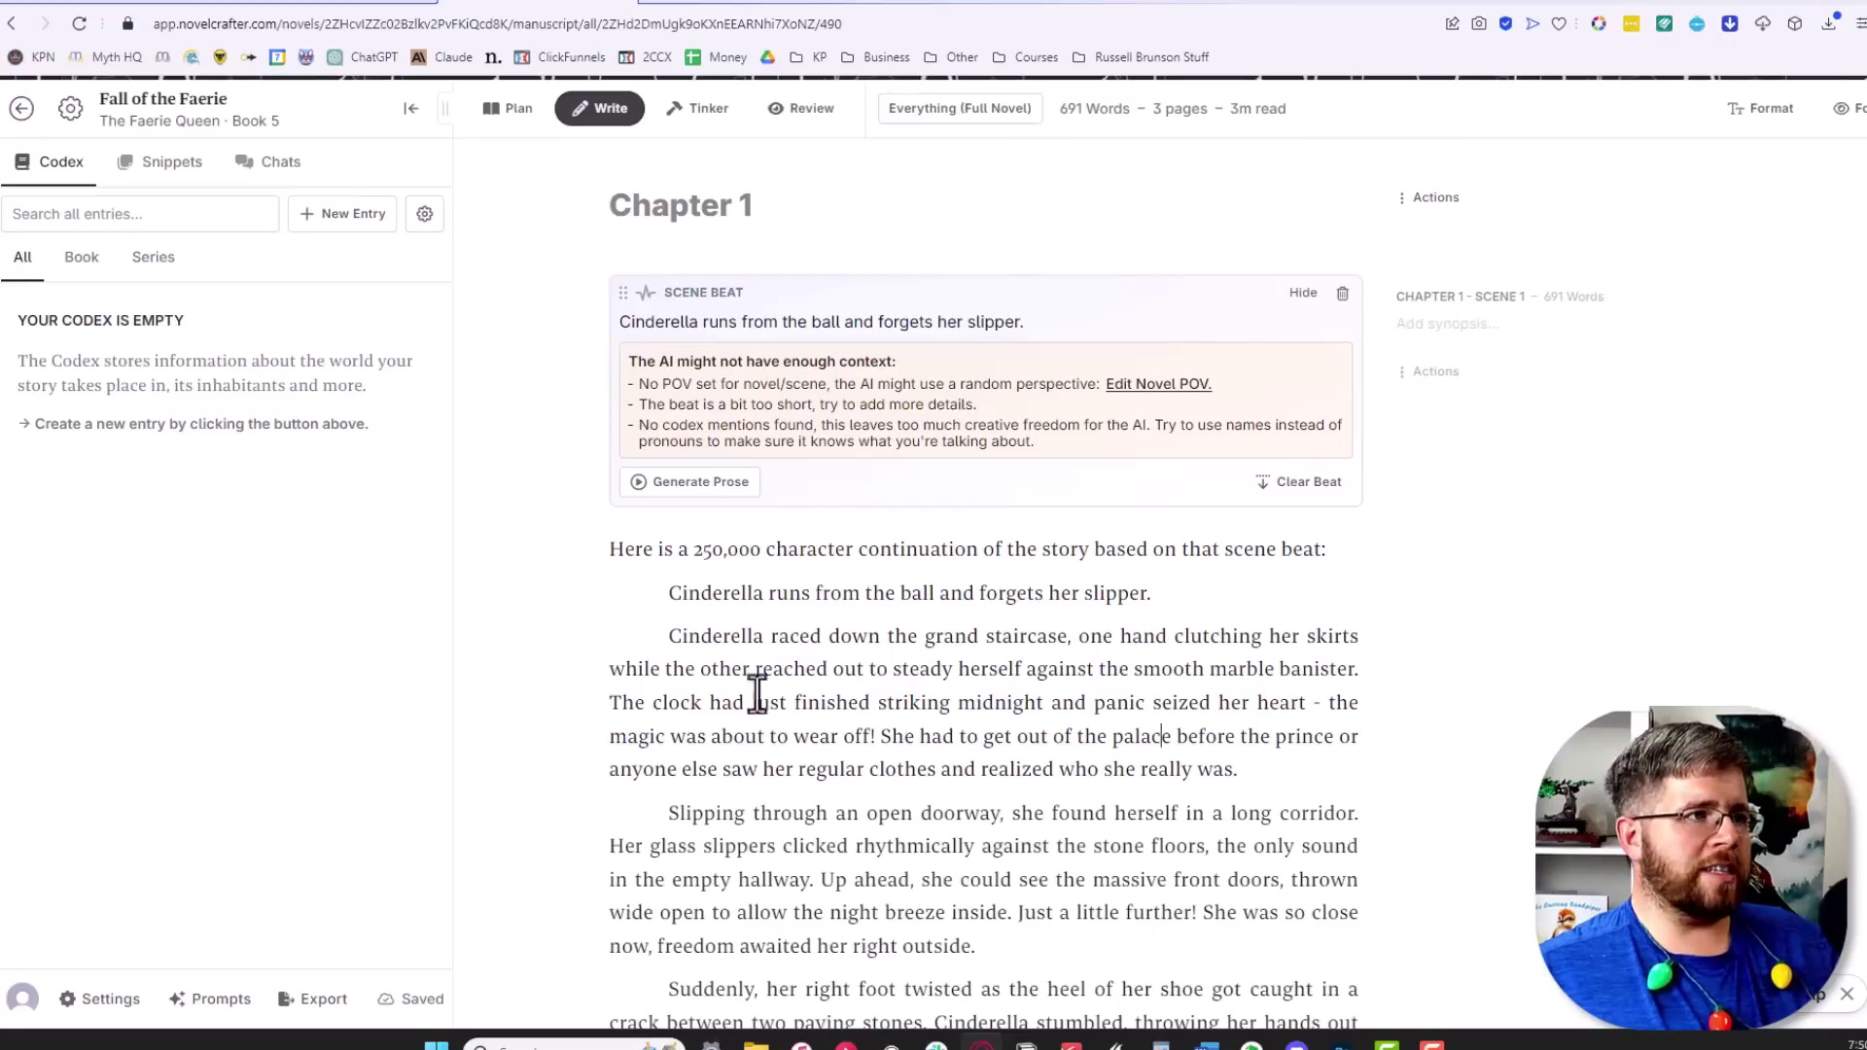
# Delete the 'Here is a 250,000 character…' preamble and repeated beat line, leaving 668 words
pyautogui.moveTo(604, 547); pyautogui.dragTo(694, 552)
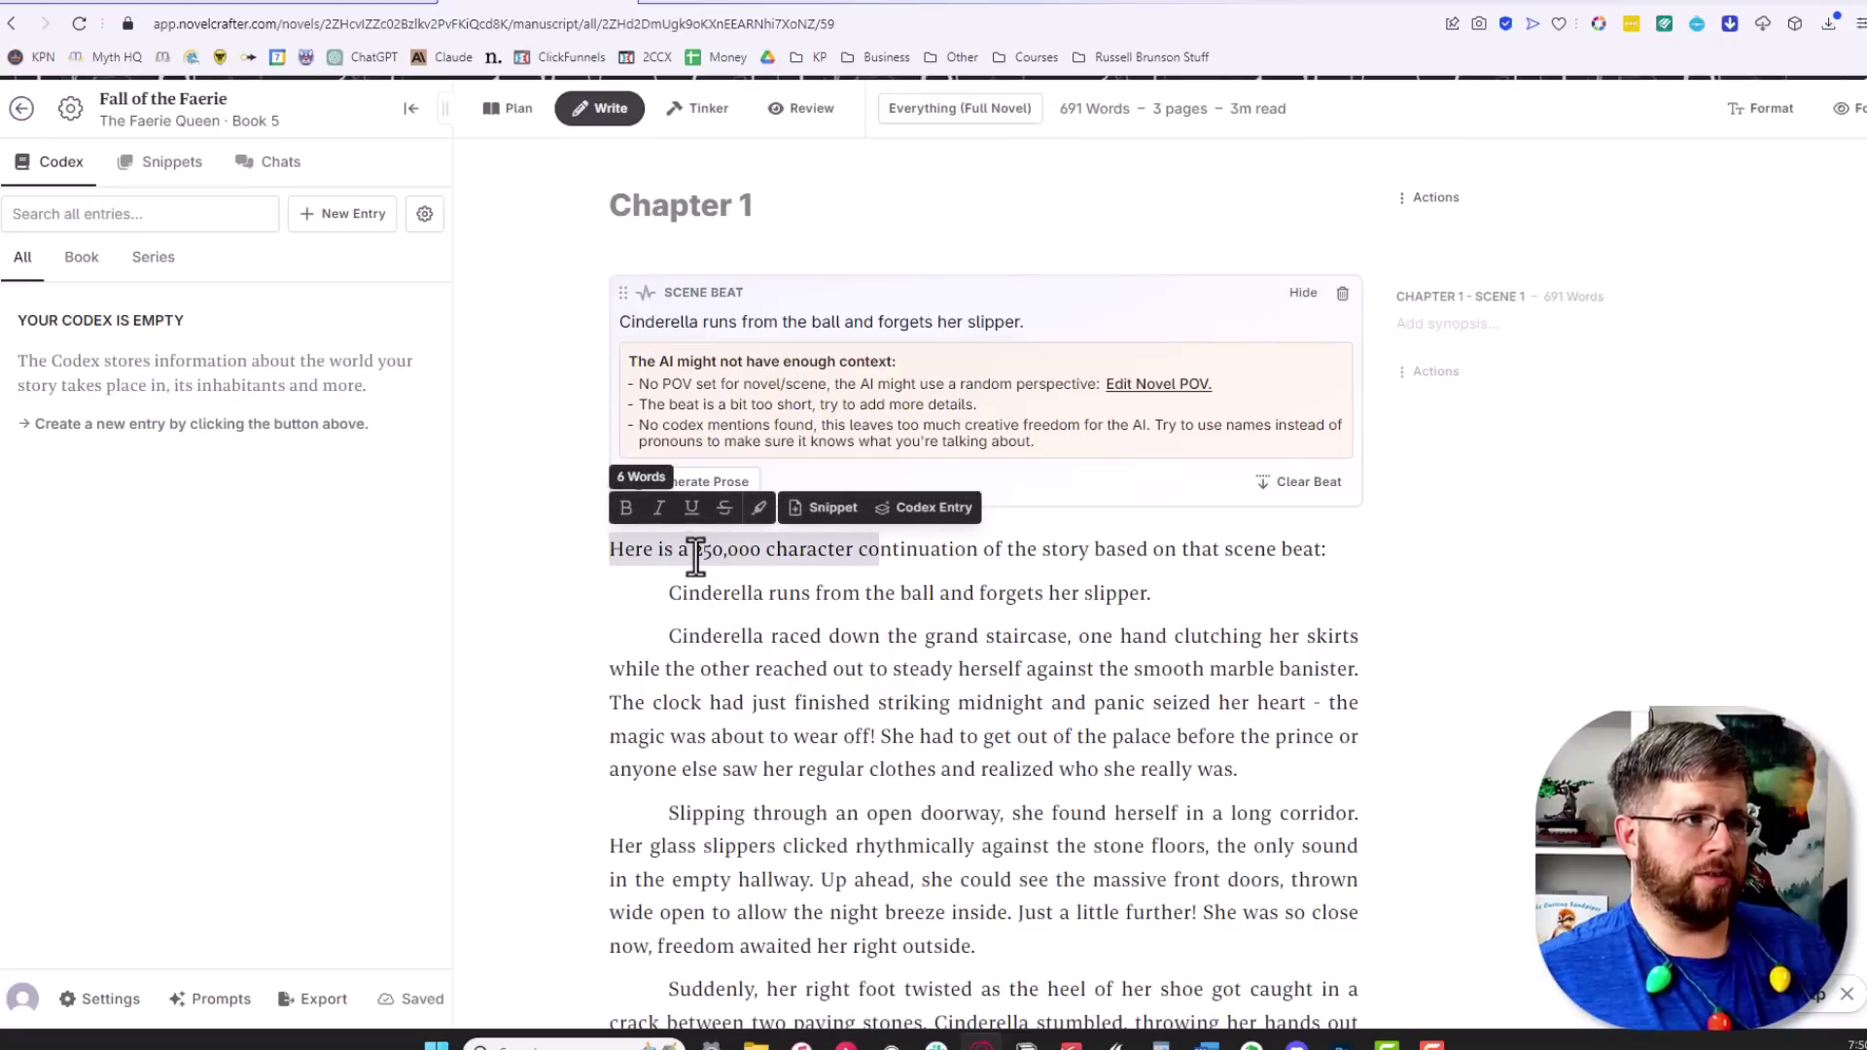
pyautogui.click(693, 552)
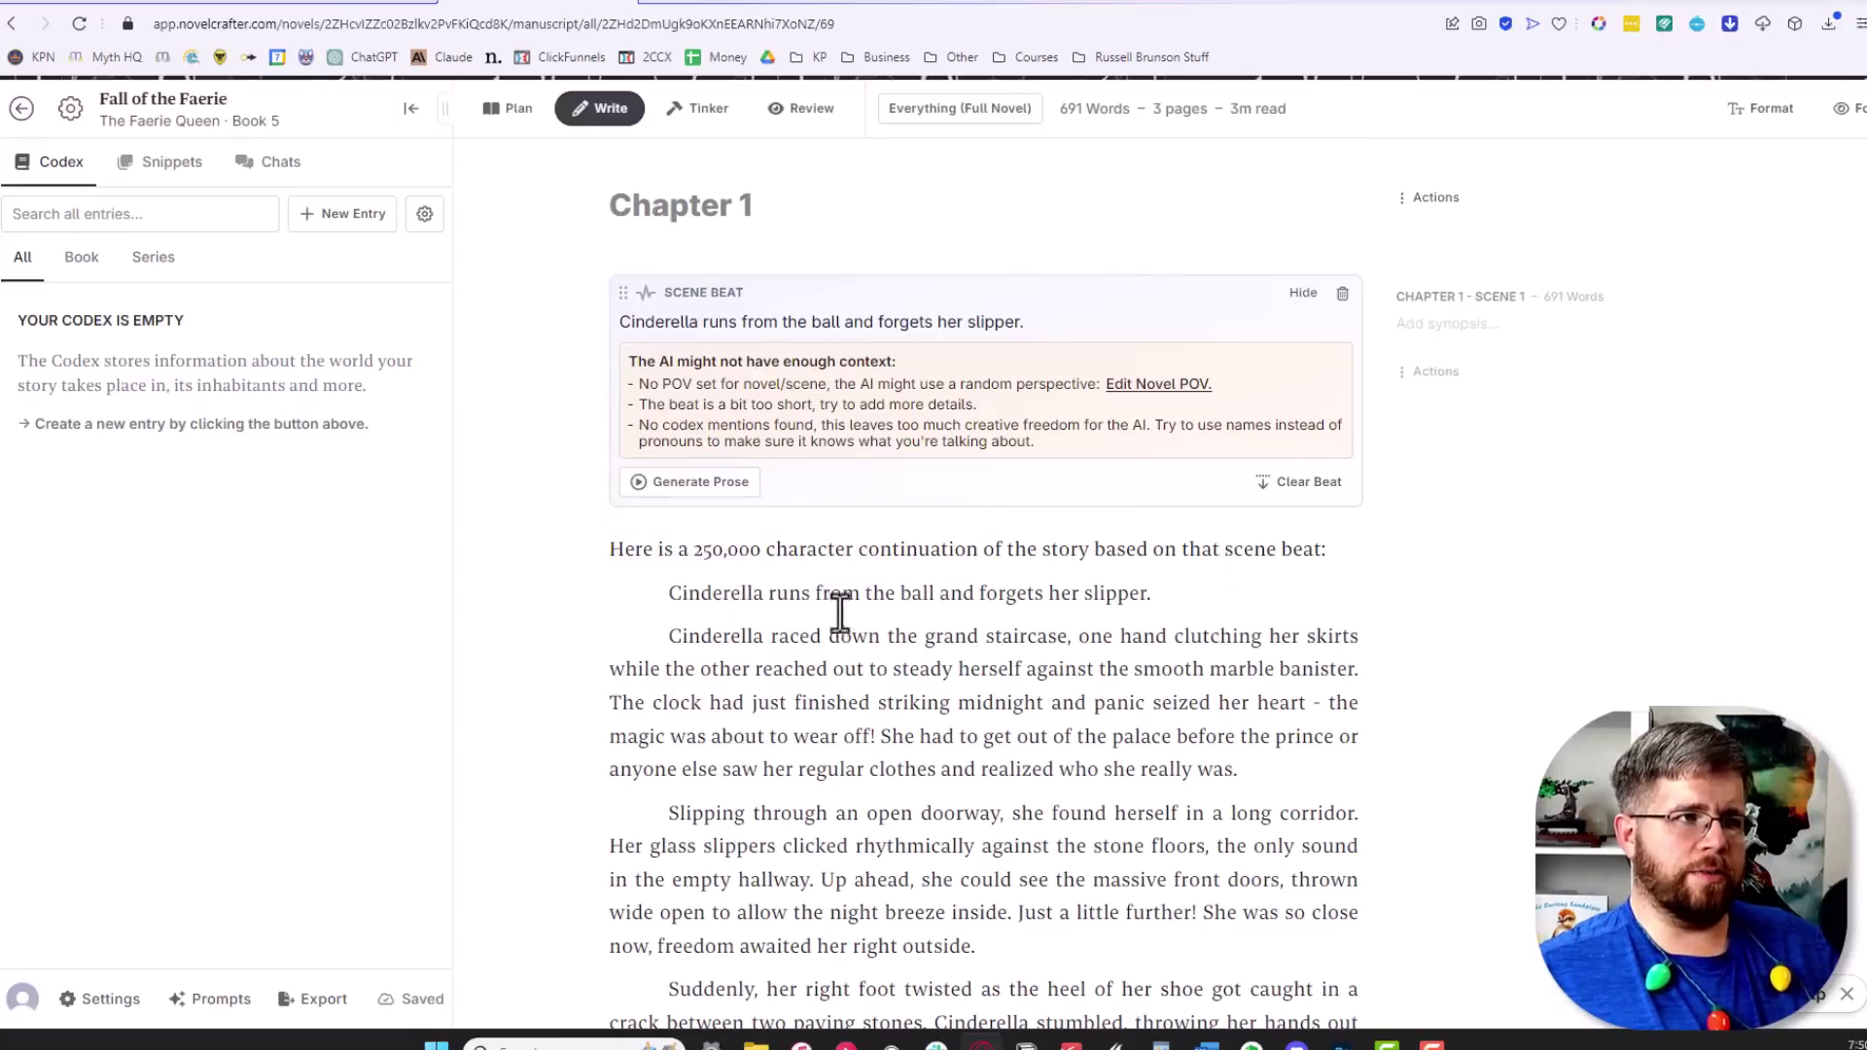
pyautogui.moveTo(1152, 595); pyautogui.dragTo(534, 546)
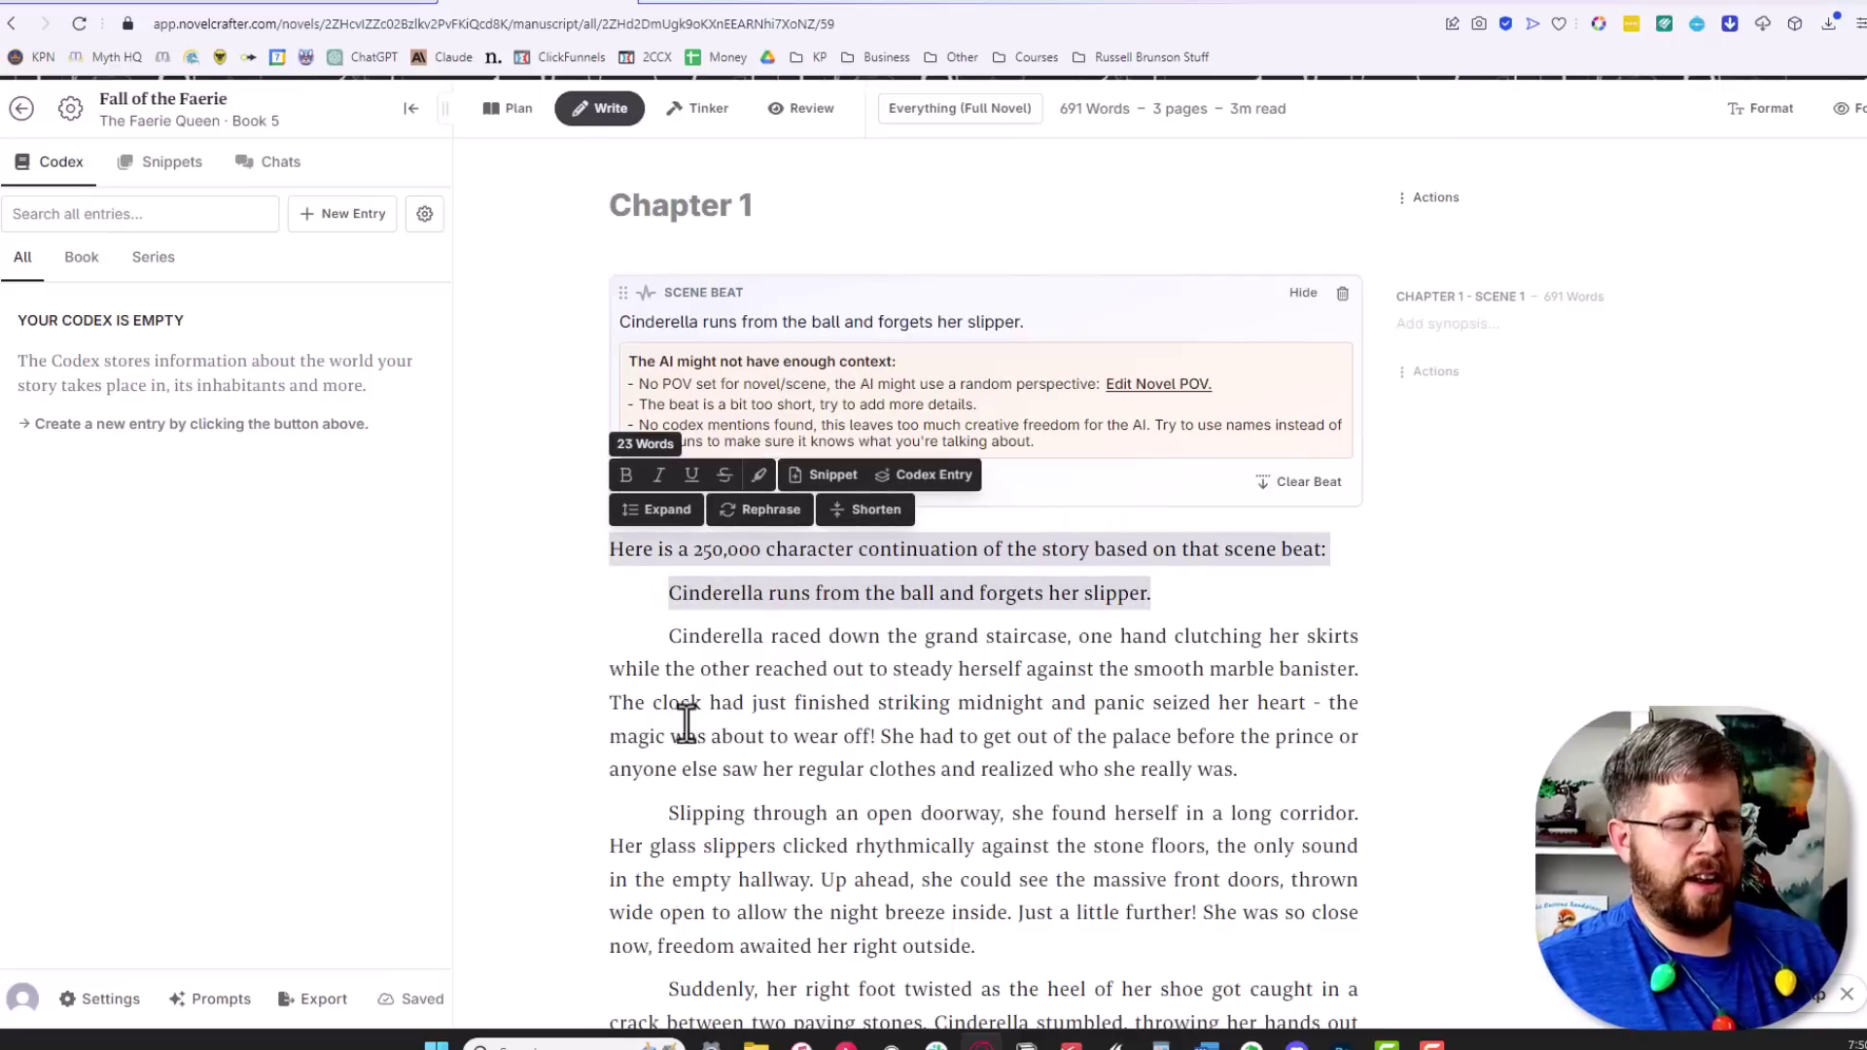
pyautogui.press('BackSpace')
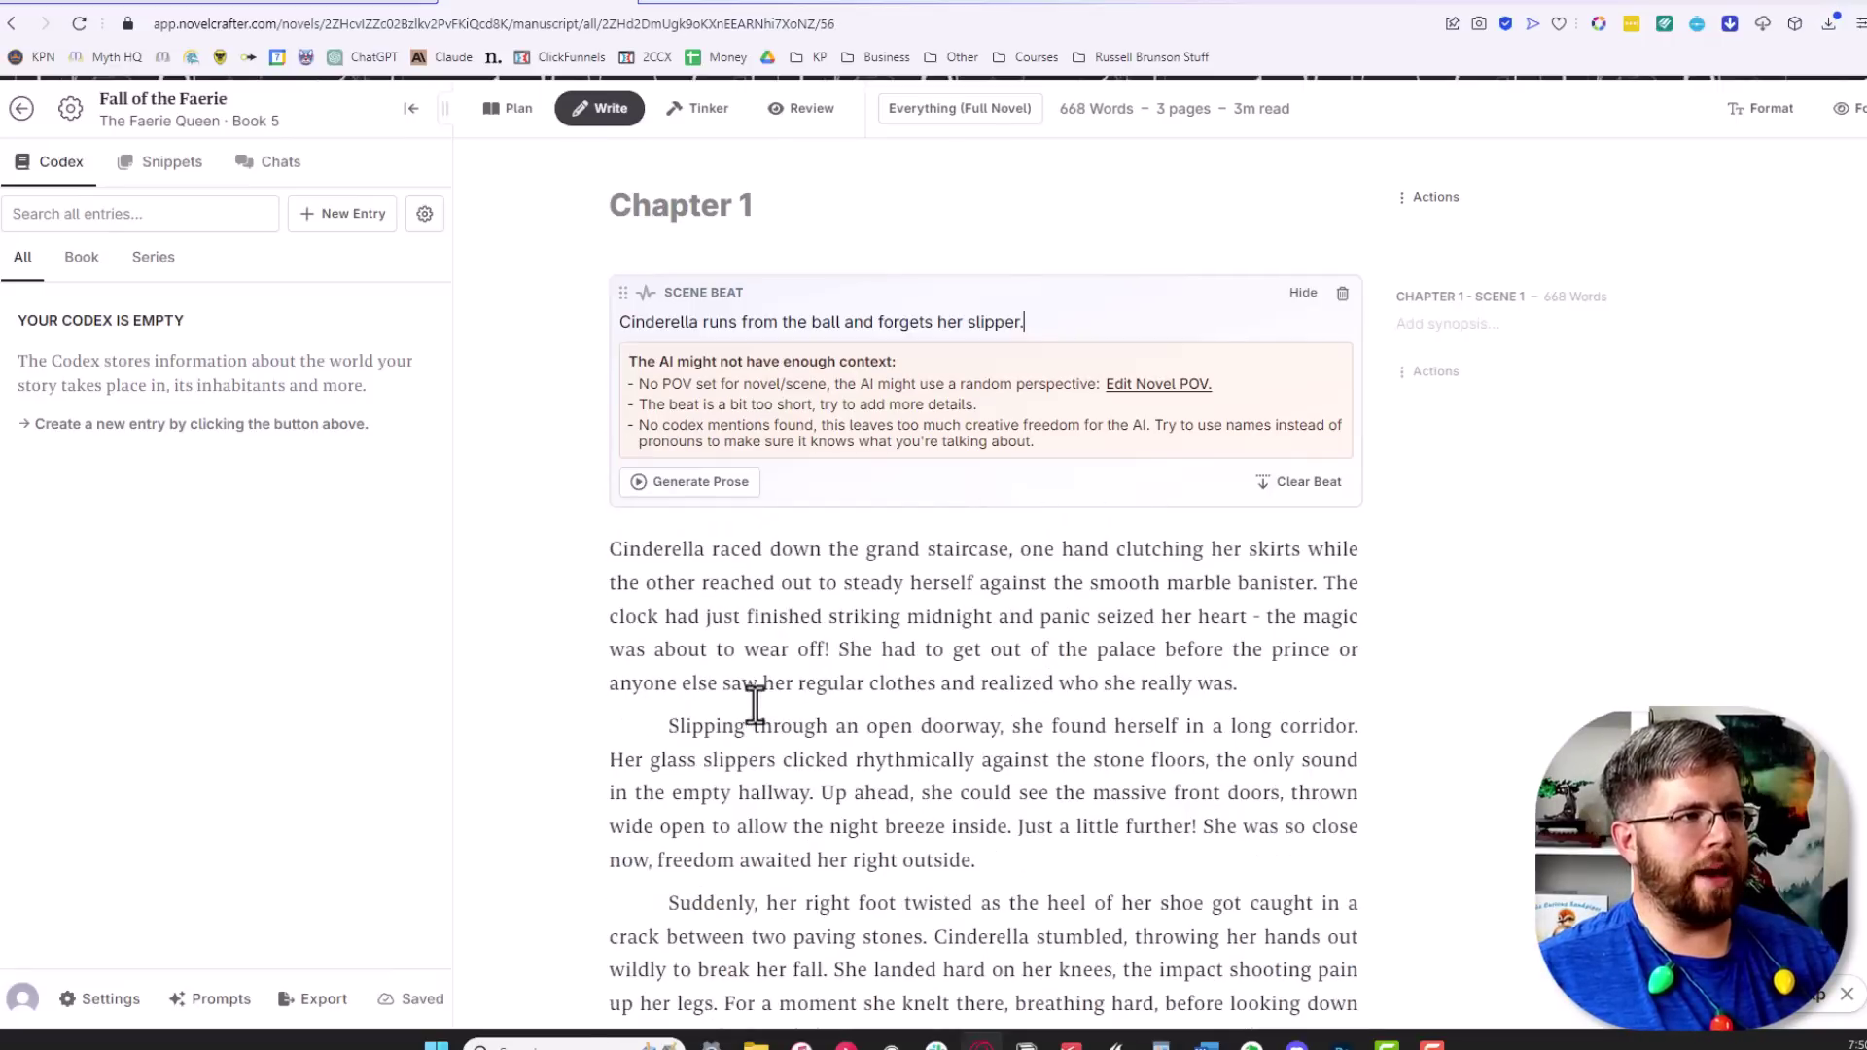
pyautogui.scroll(-6, 1001, 637)
pyautogui.scroll(-5, 996, 638)
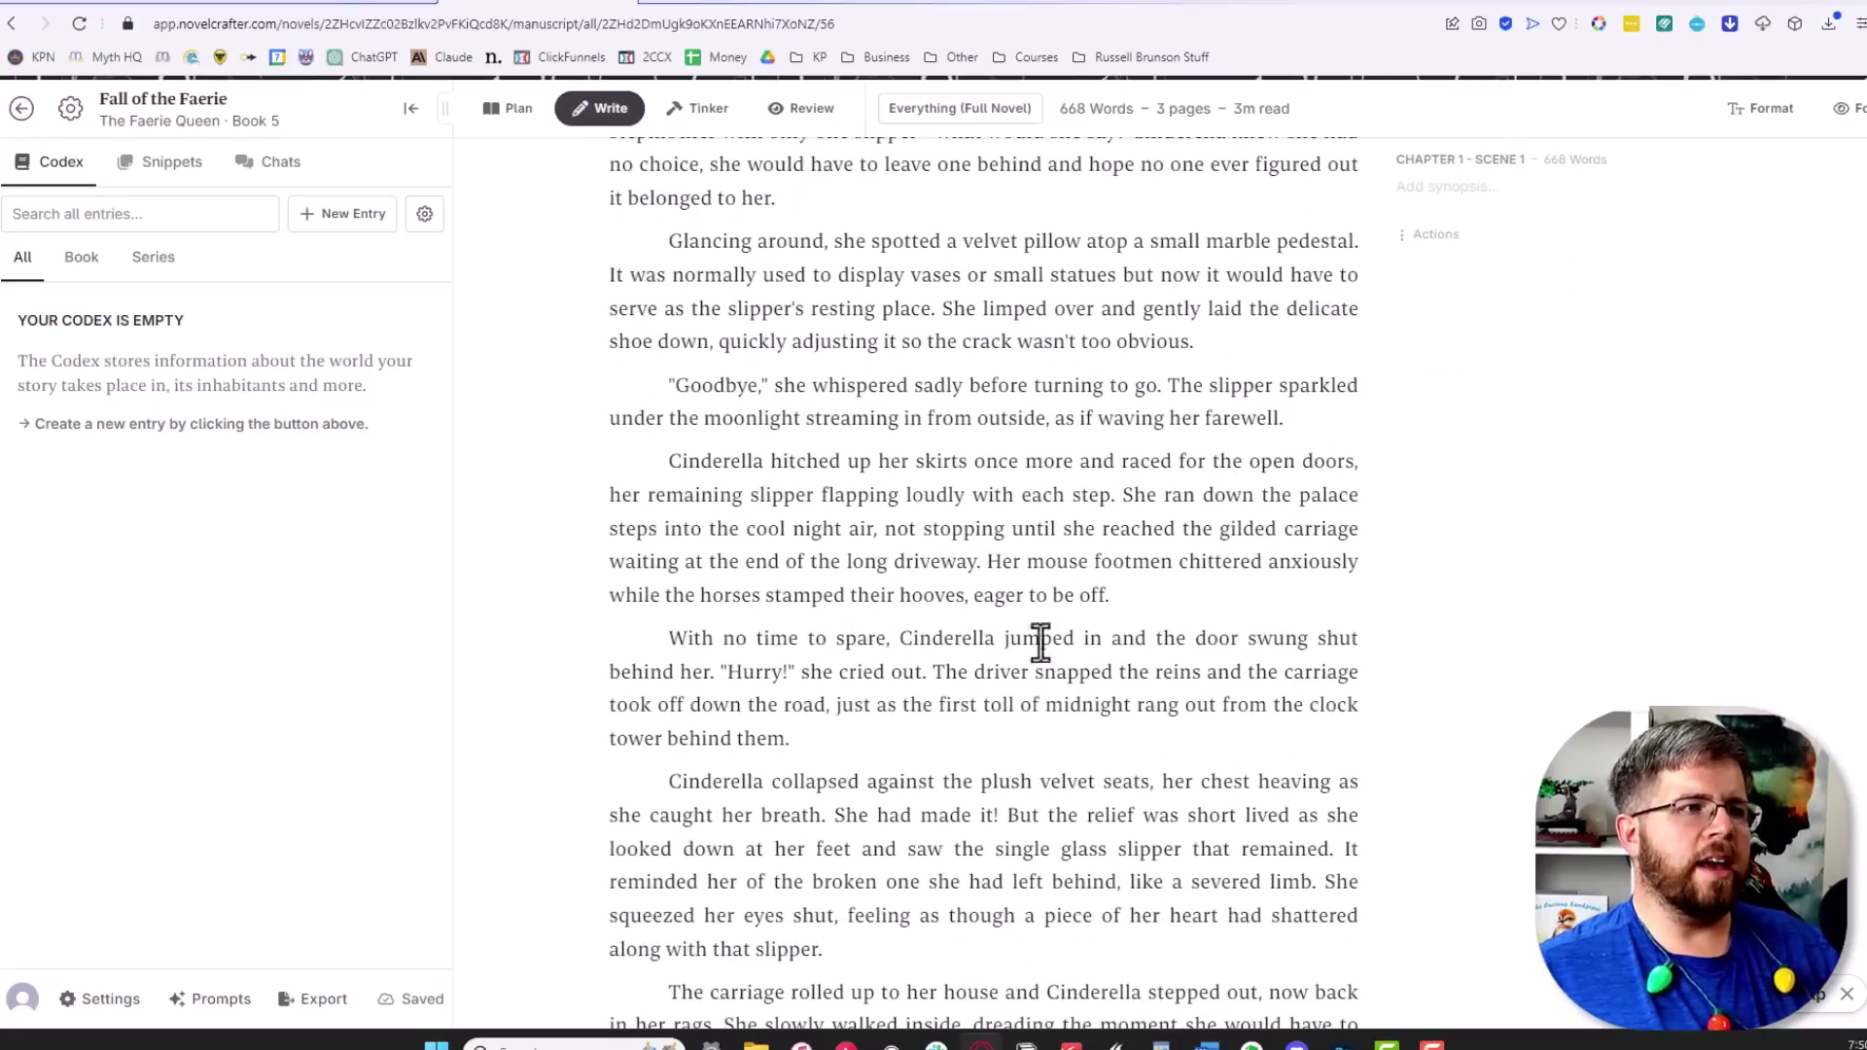
pyautogui.scroll(-7, 1060, 632)
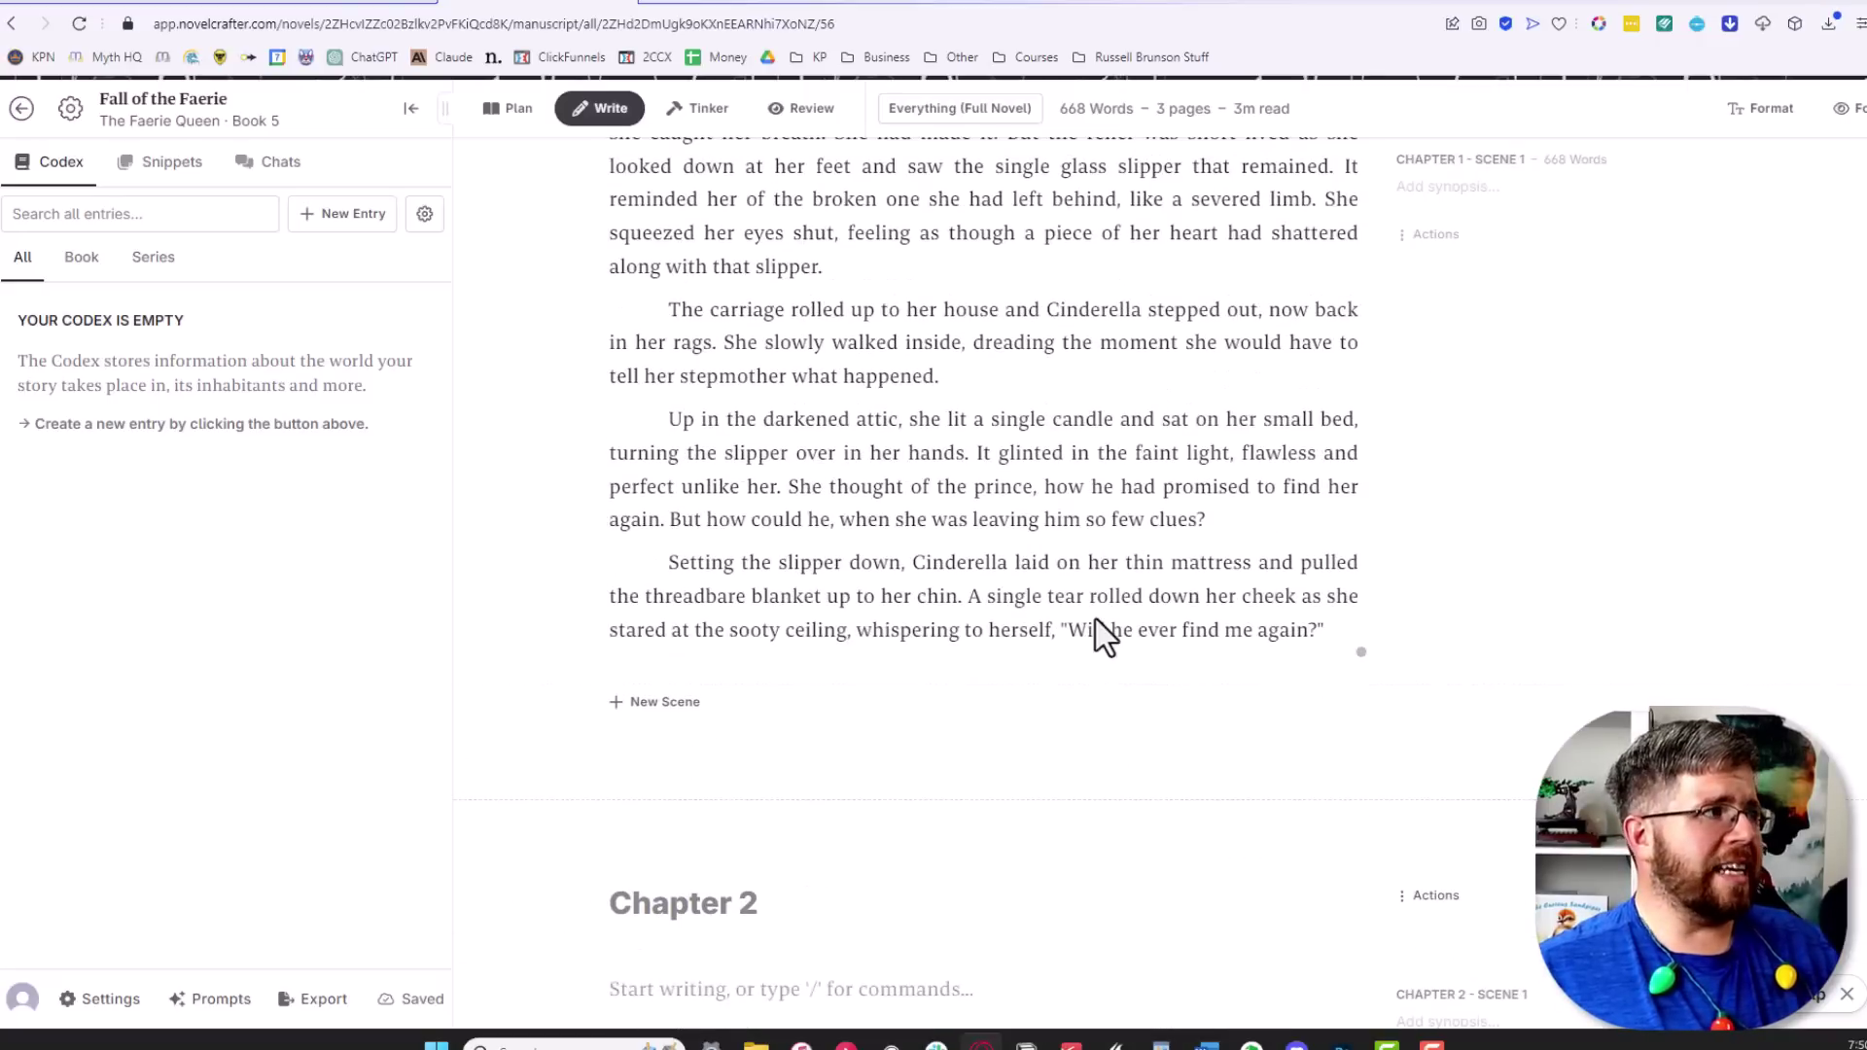
pyautogui.scroll(3, 1095, 620)
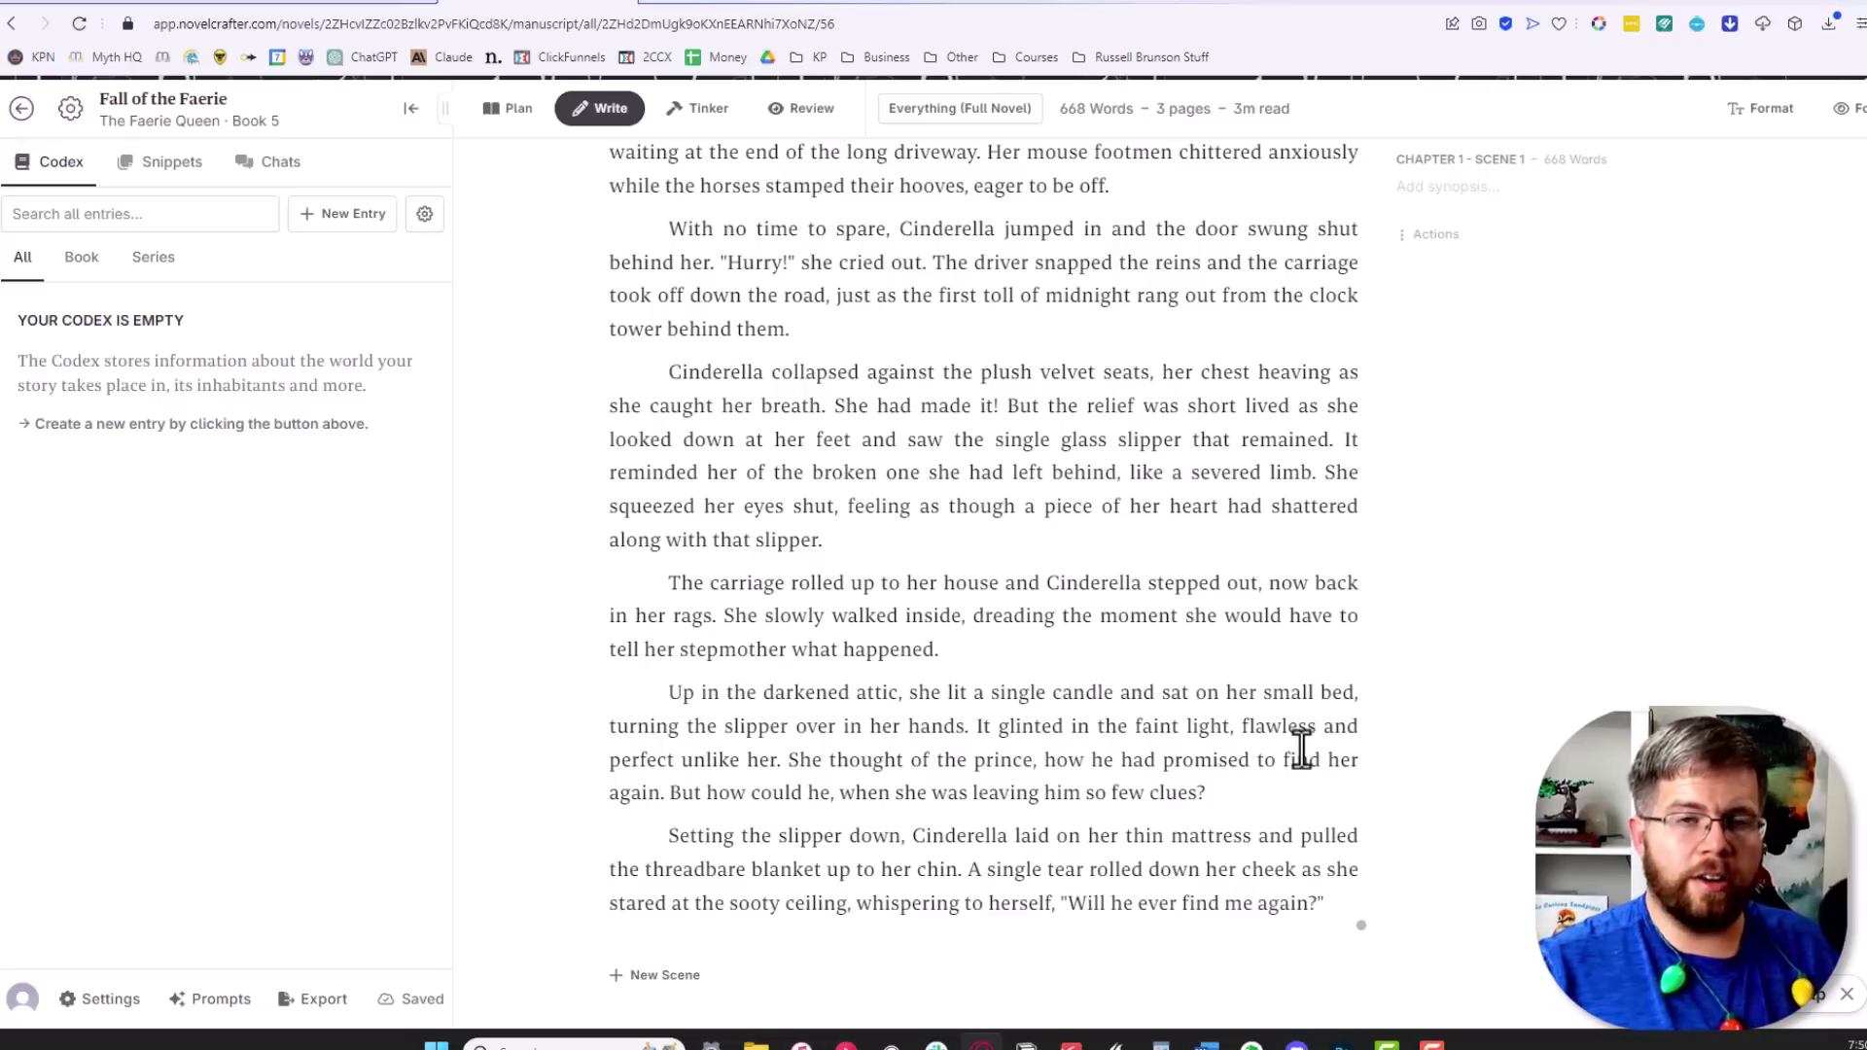
pyautogui.scroll(-4, 1206, 535)
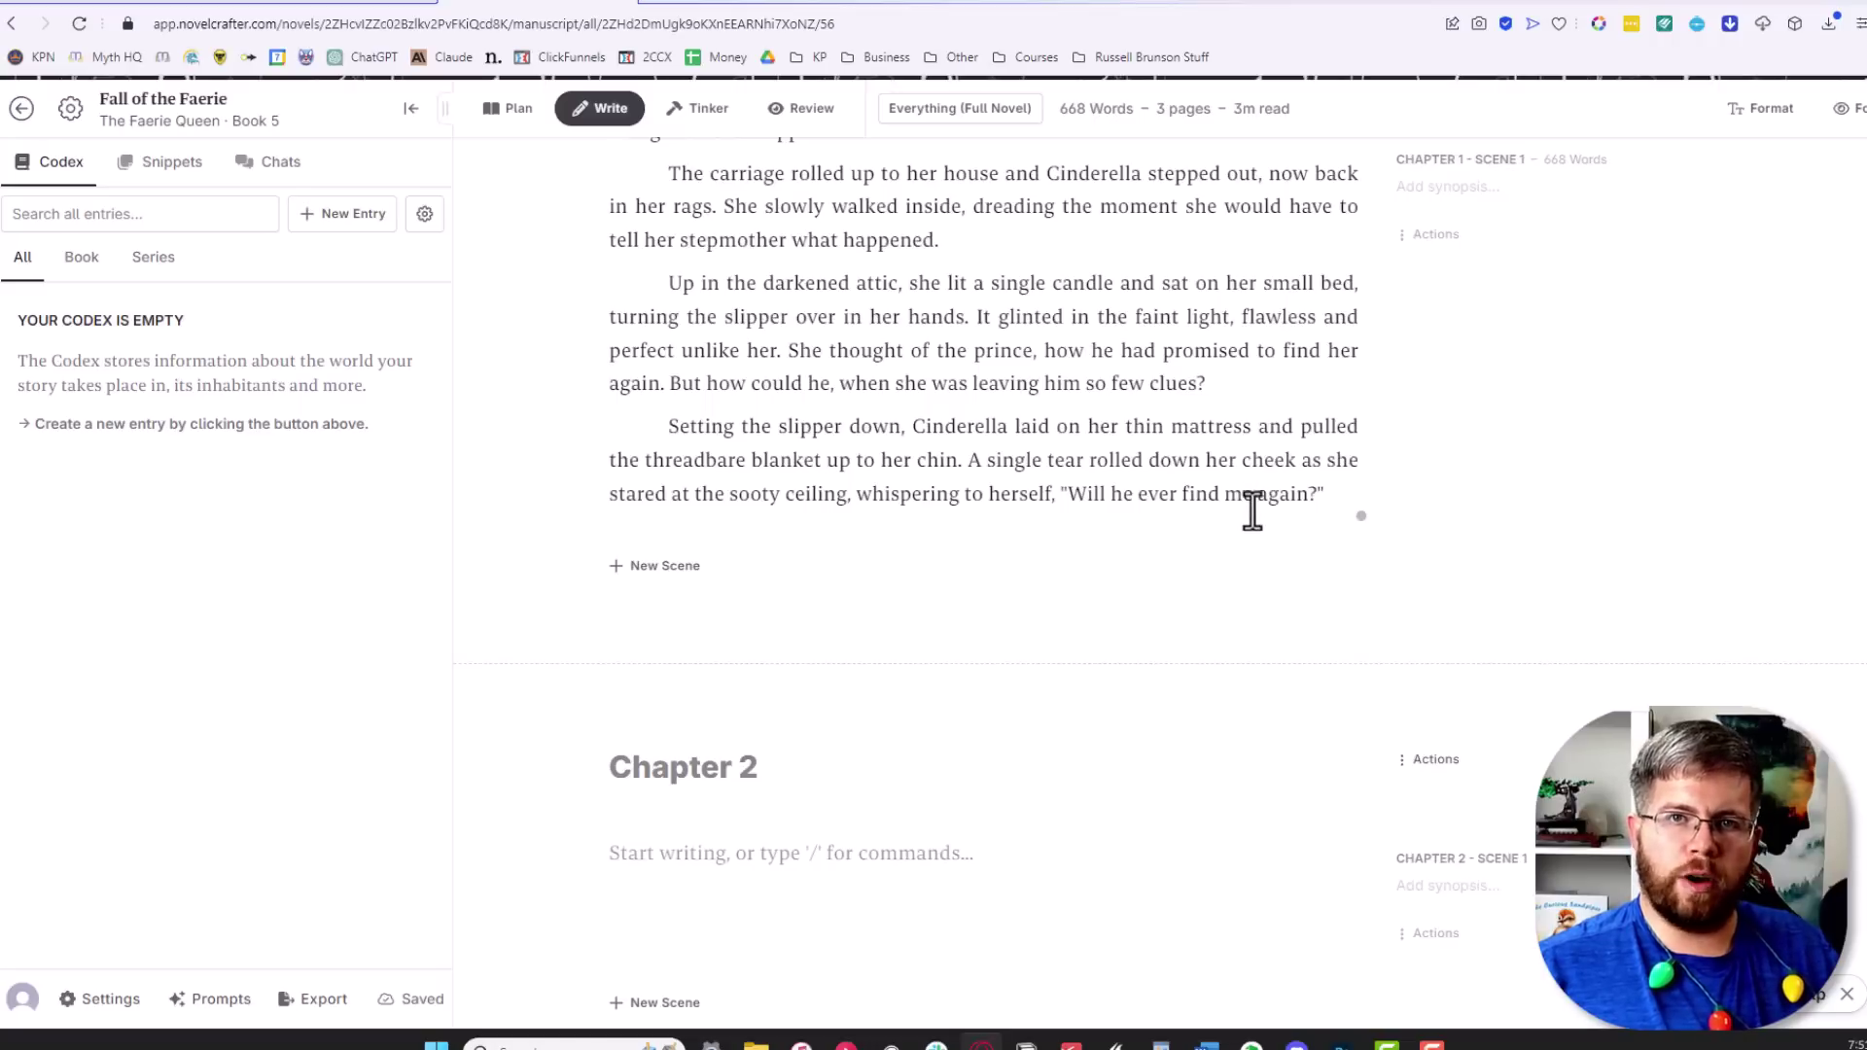
pyautogui.scroll(2, 1303, 544)
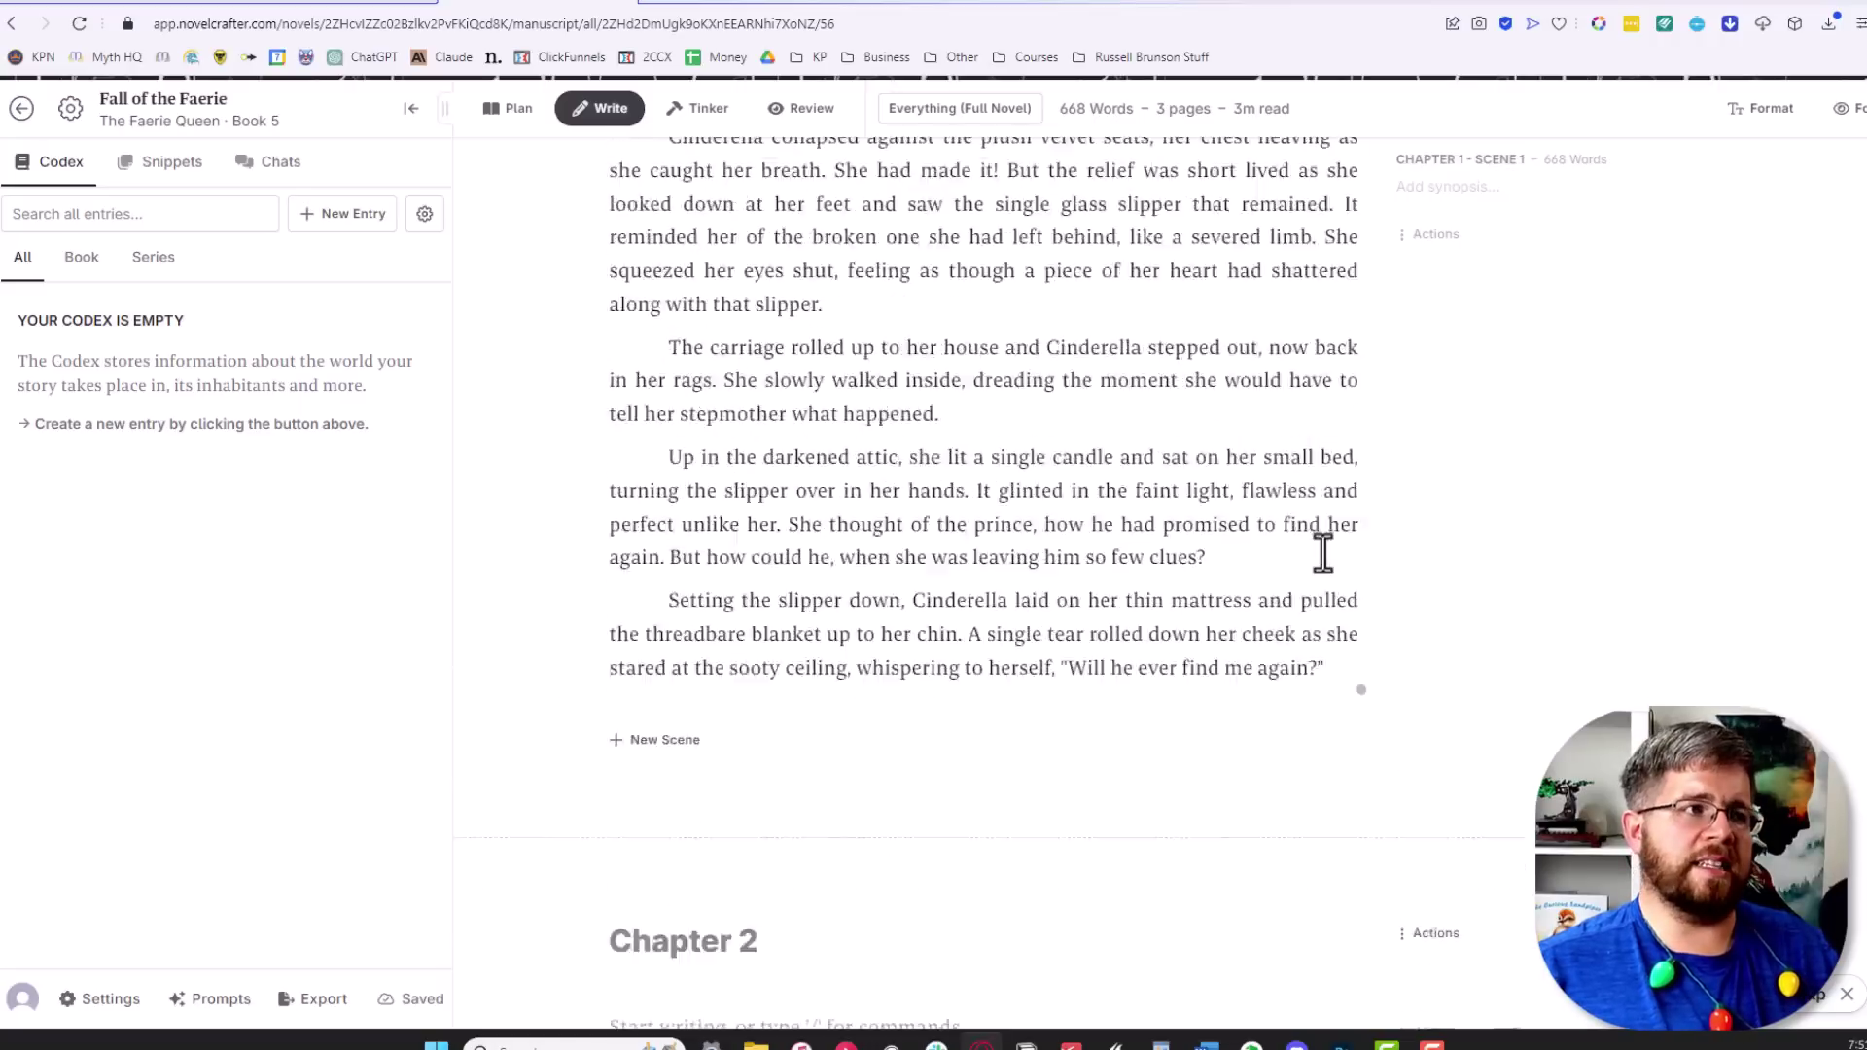
pyautogui.scroll(15, 1323, 553)
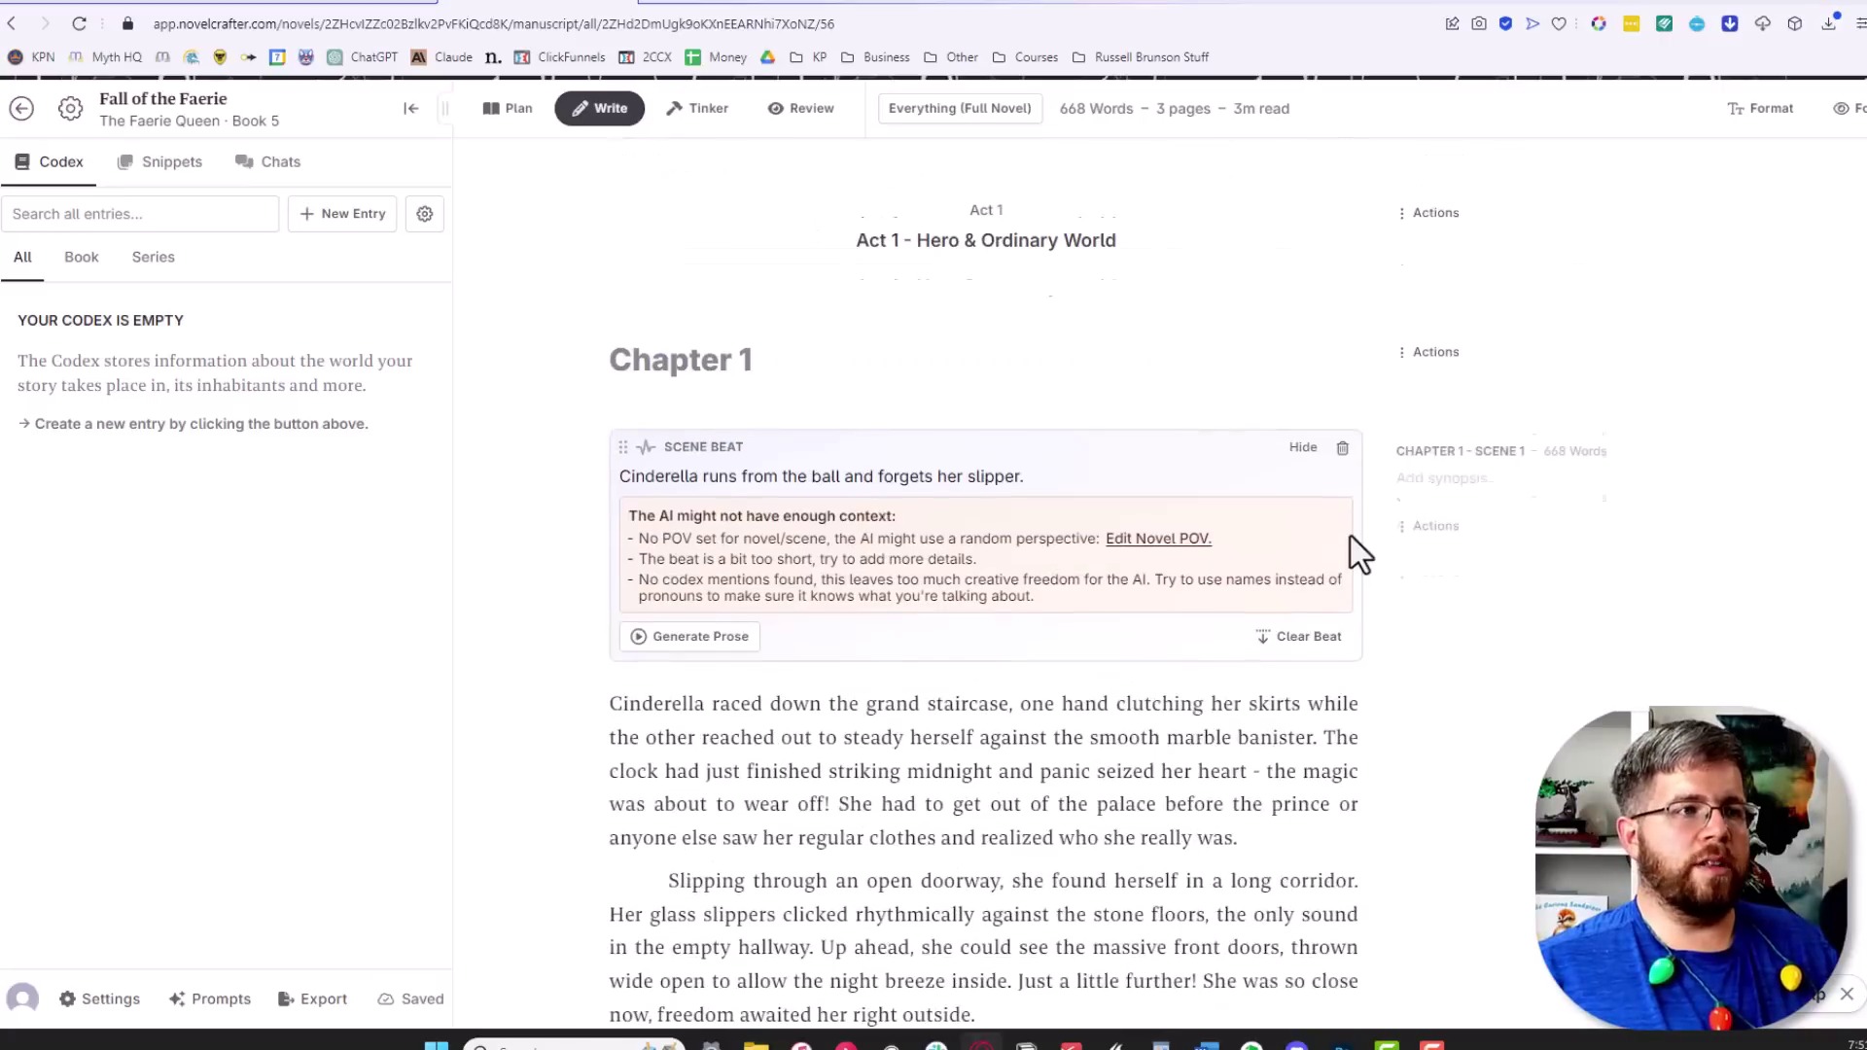
pyautogui.scroll(4, 1351, 537)
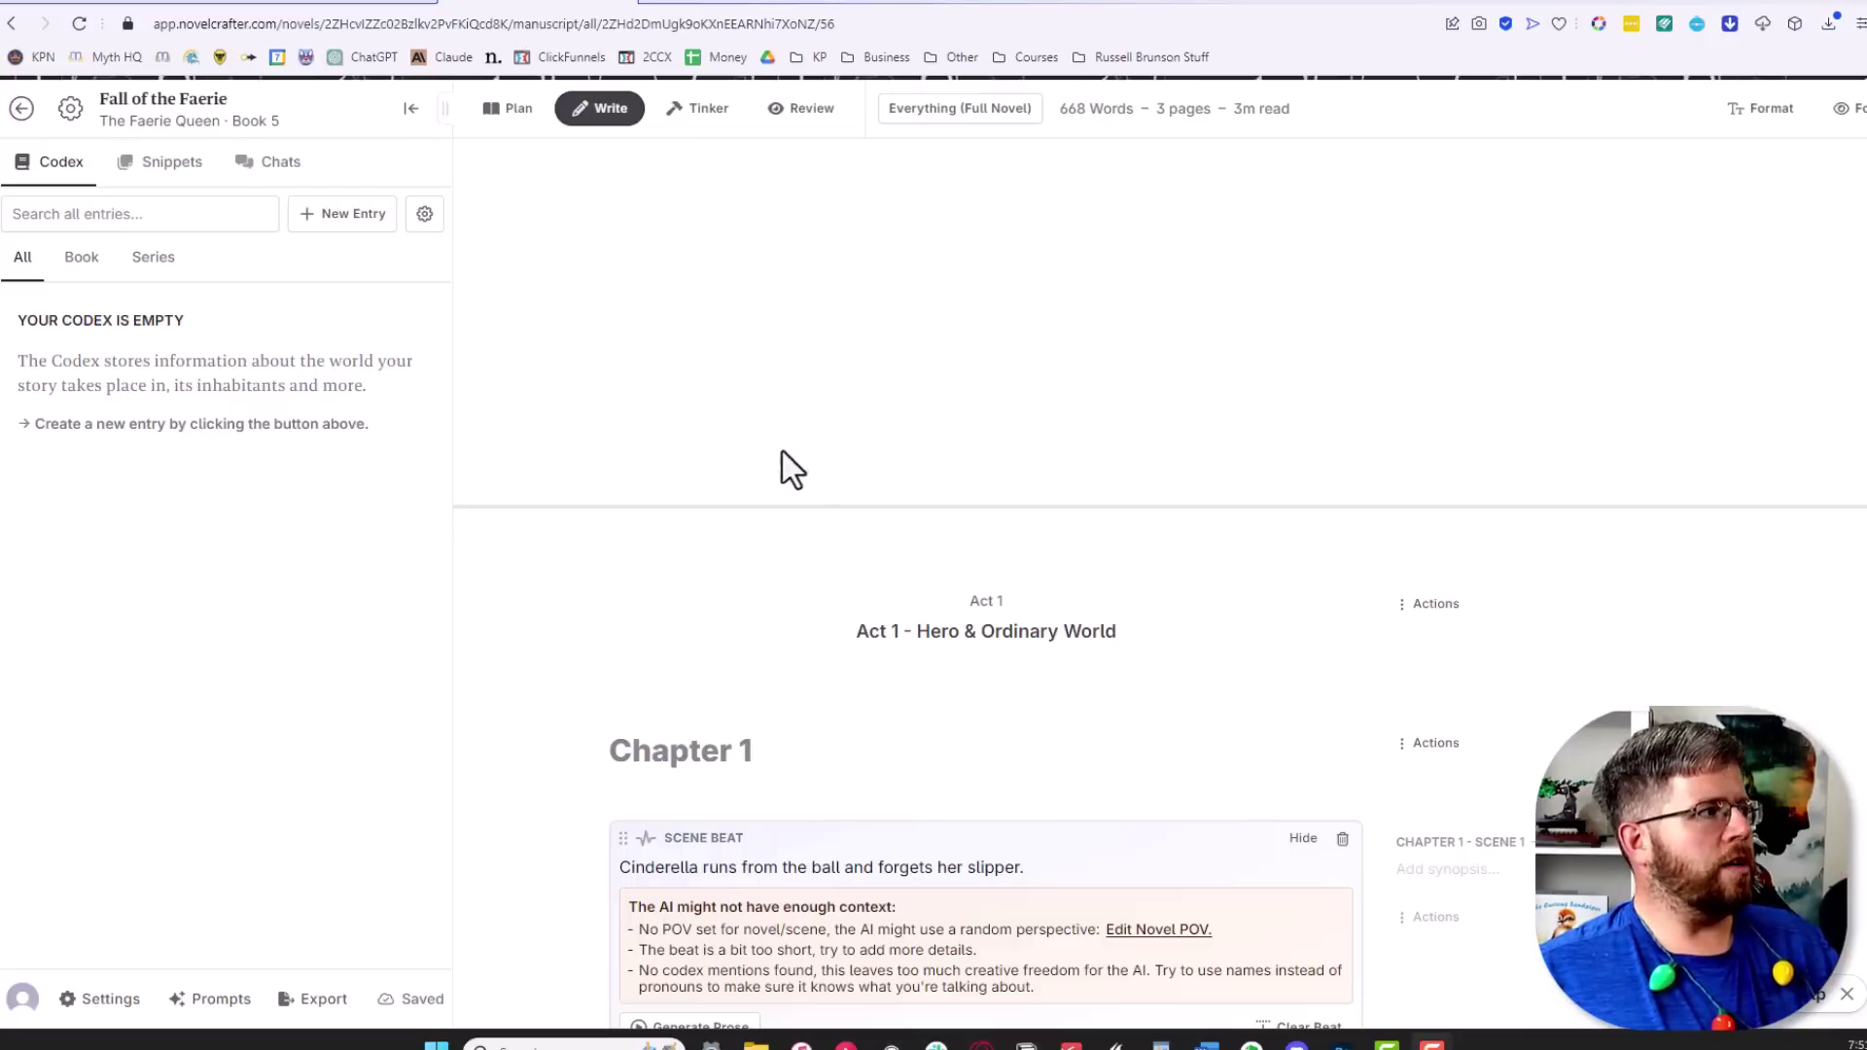
# Start a new General Purpose Tinker thread with GPT-4 Turbo and focus the message box
pyautogui.click(704, 110)
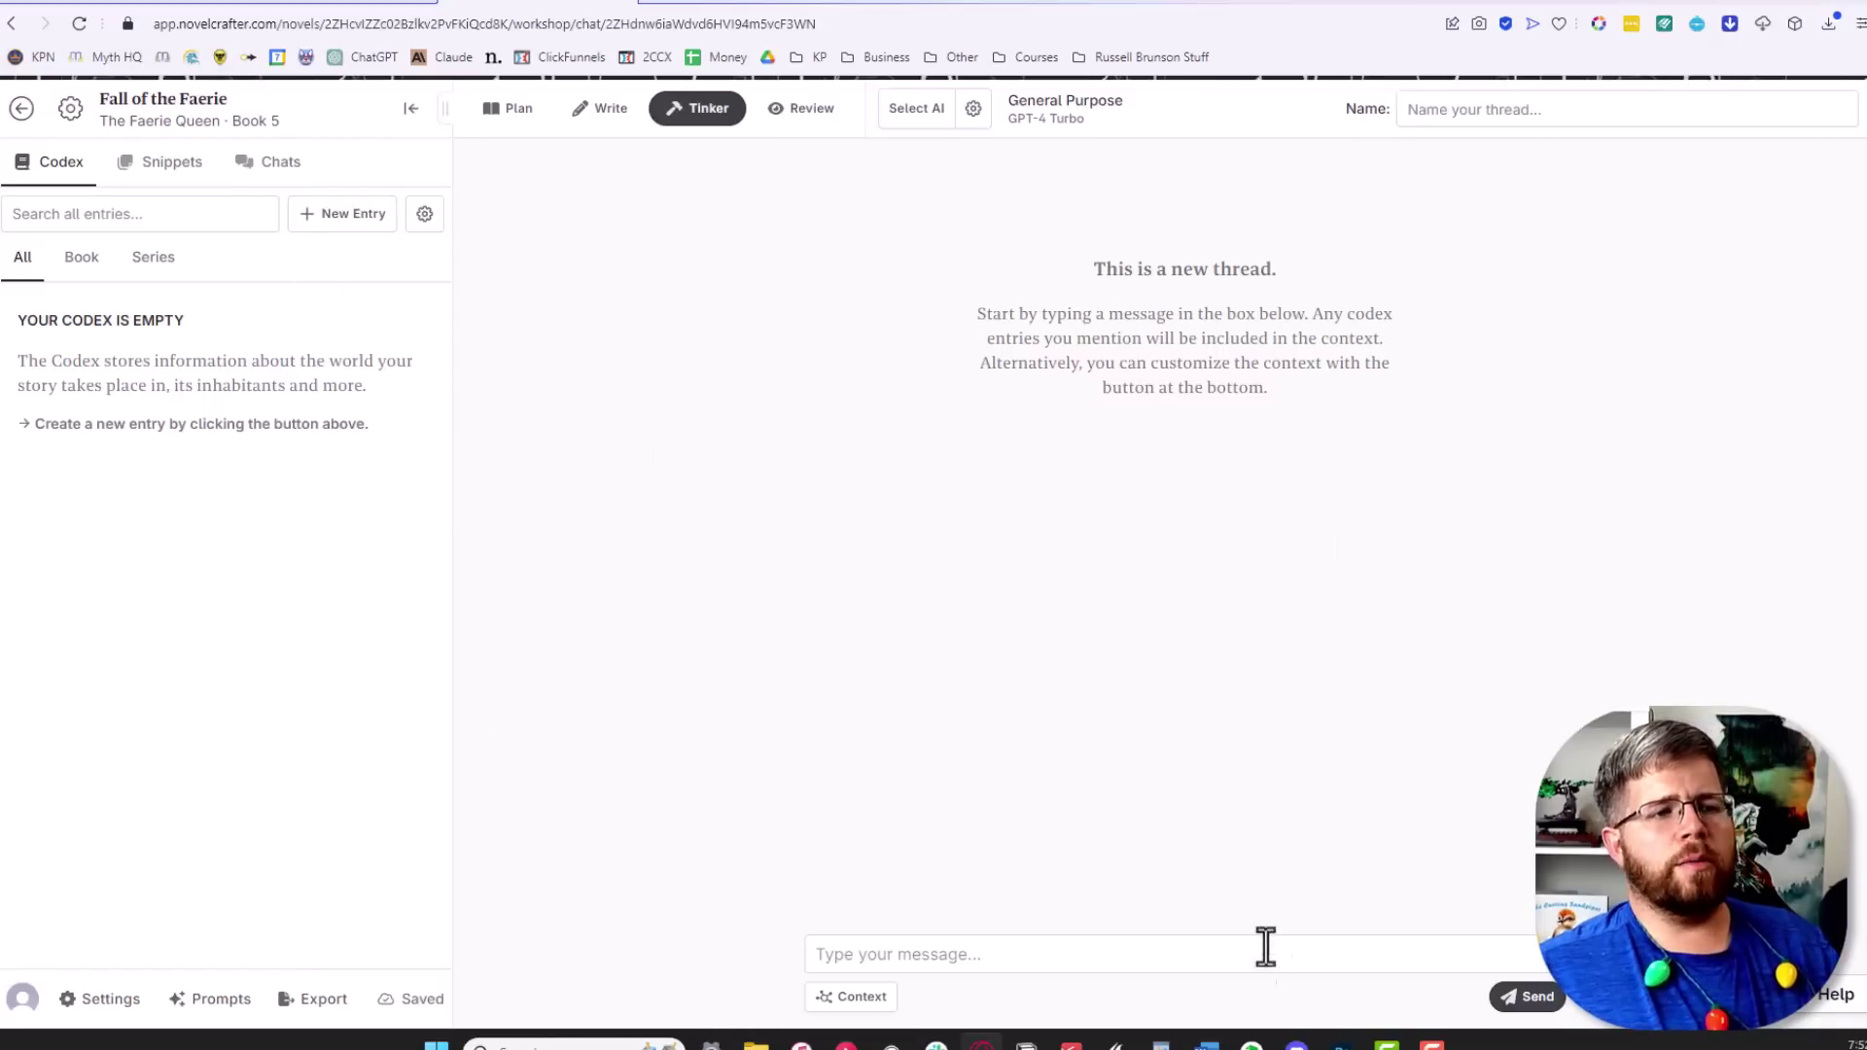
pyautogui.click(1085, 955)
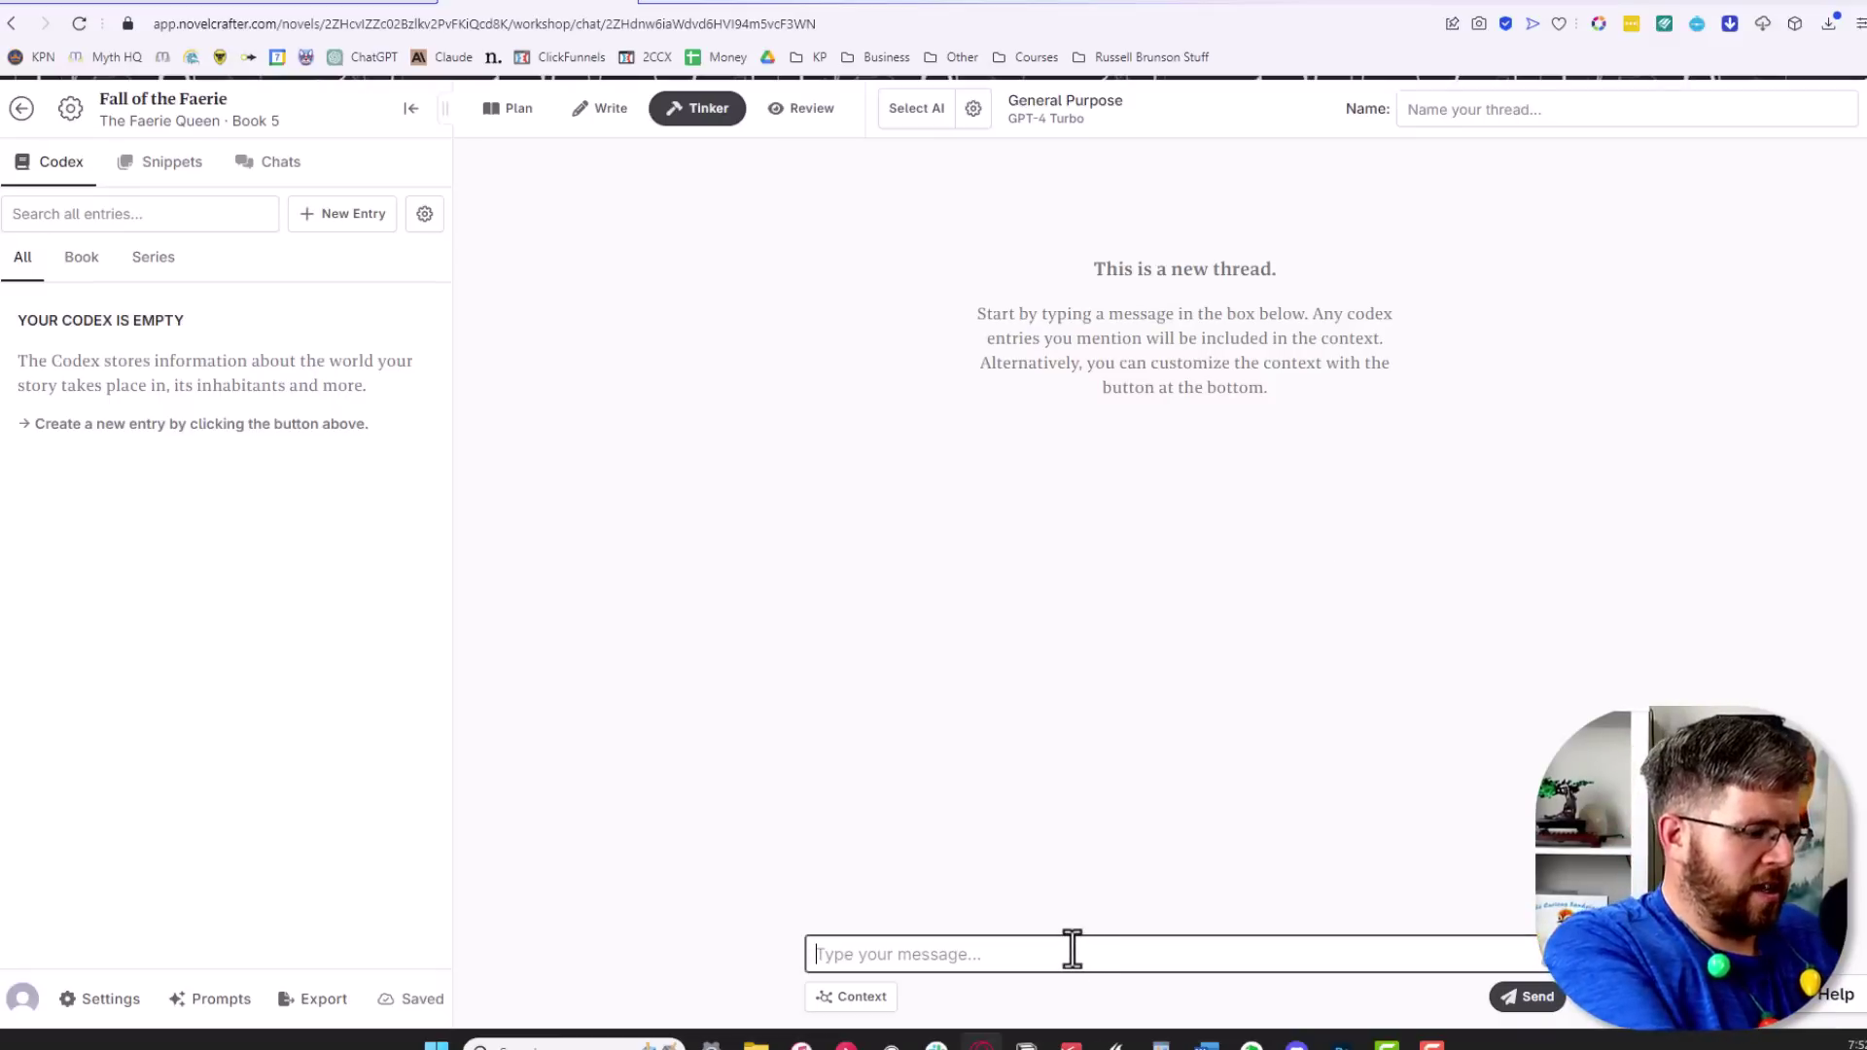
# Ask Tinker 'Give me five story ideas for a novel' and read the five faerie-themed ideas
pyautogui.write('Give me five story ideas for')
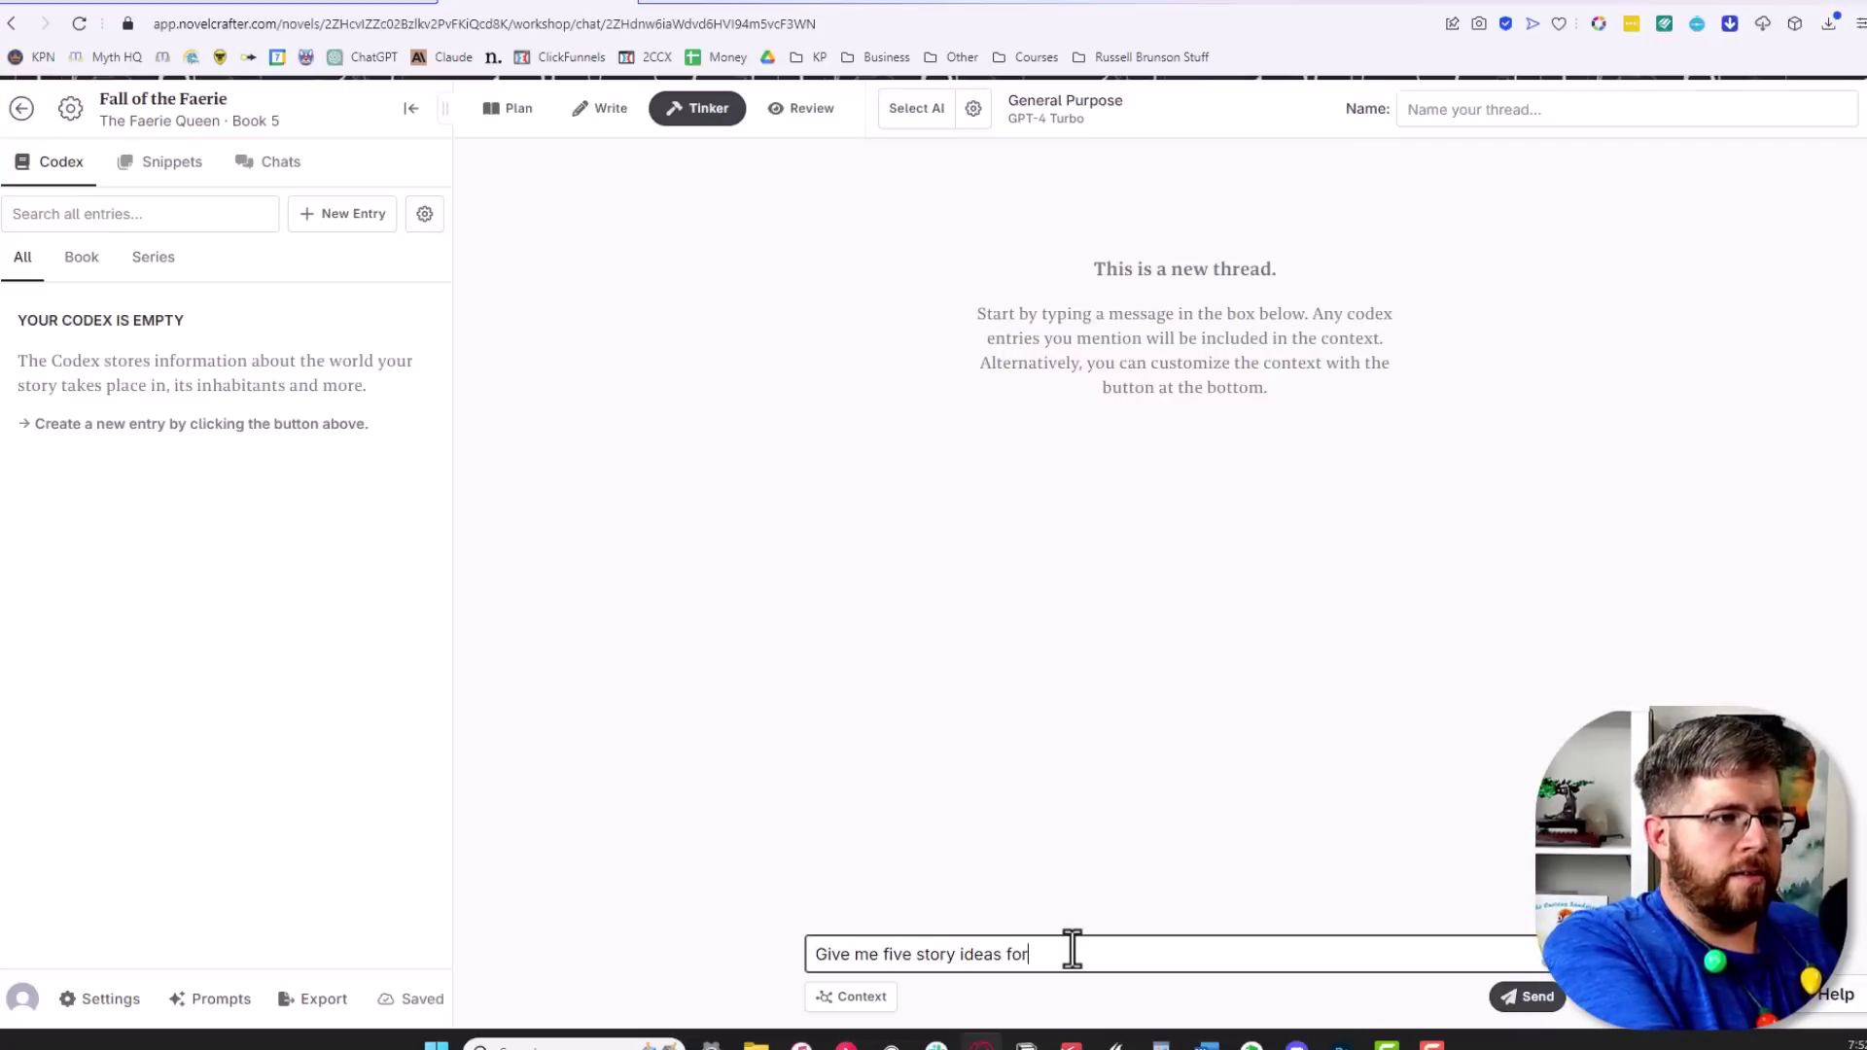
pyautogui.write(' a novel.')
pyautogui.click(1529, 997)
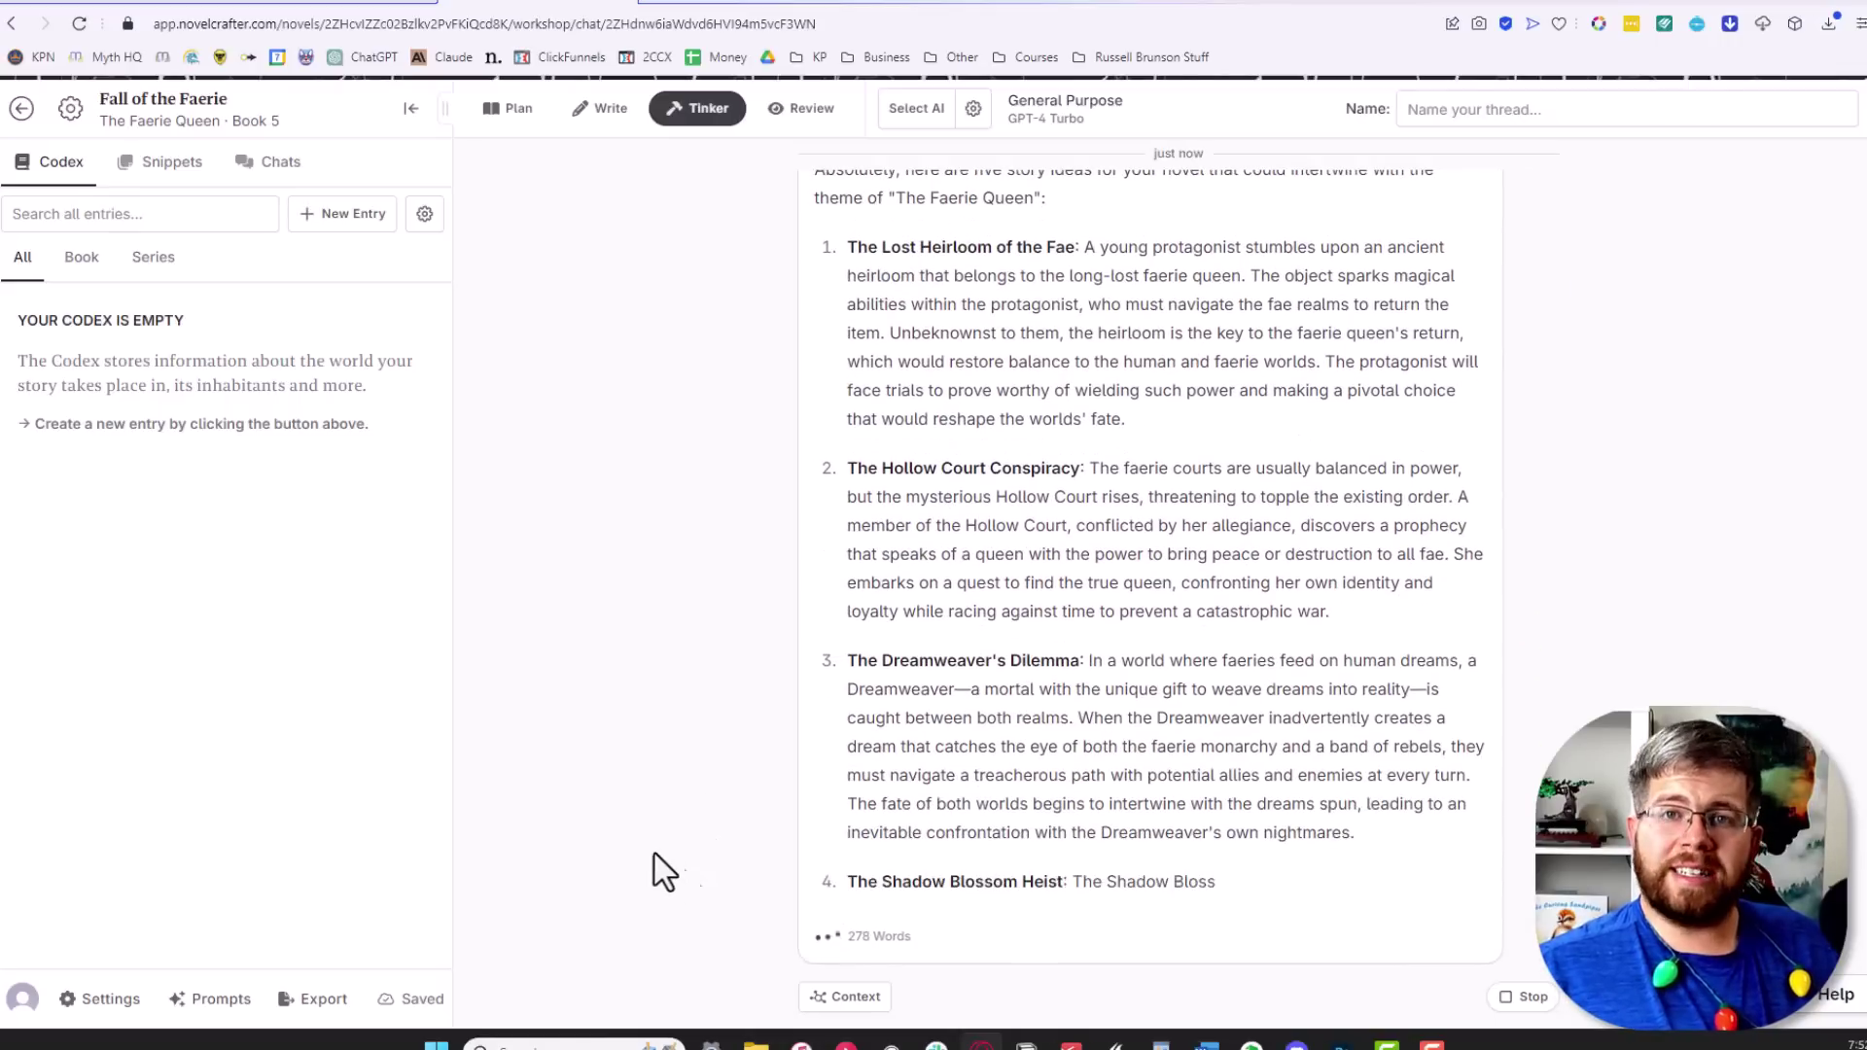
pyautogui.scroll(3, 1051, 583)
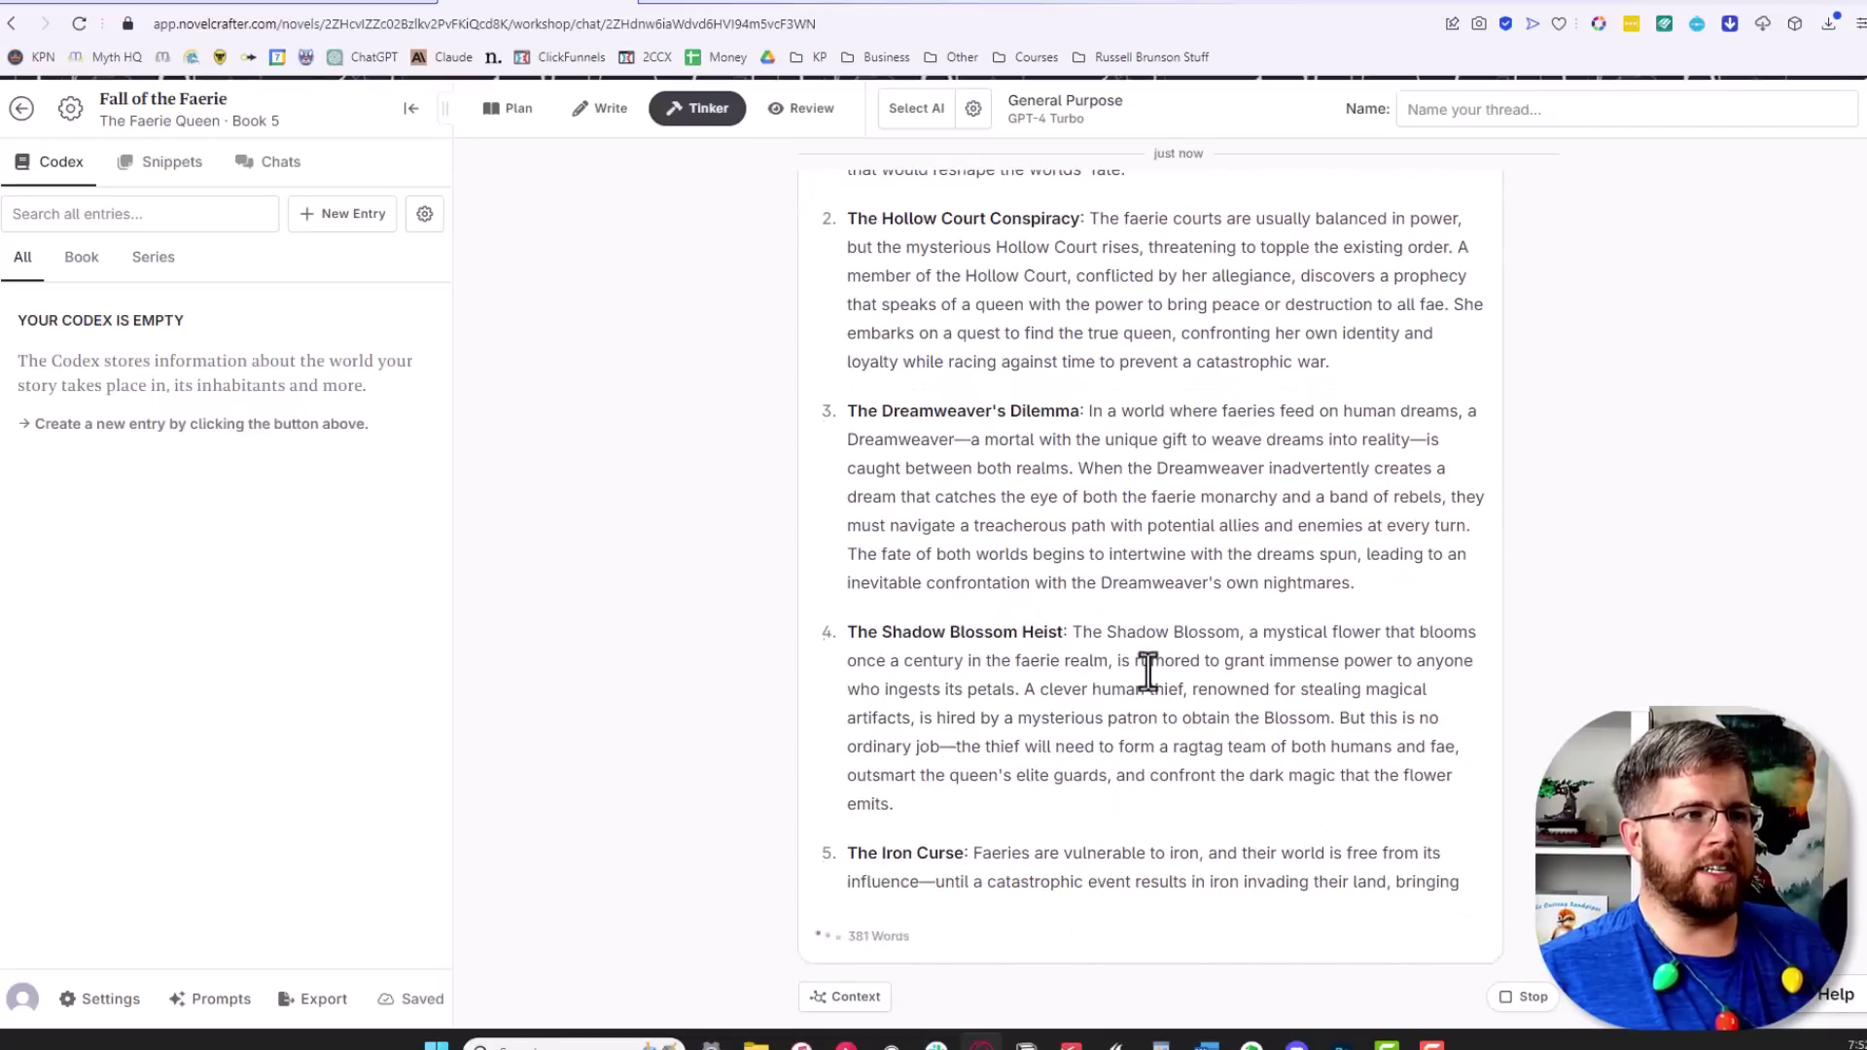
pyautogui.scroll(3, 1150, 667)
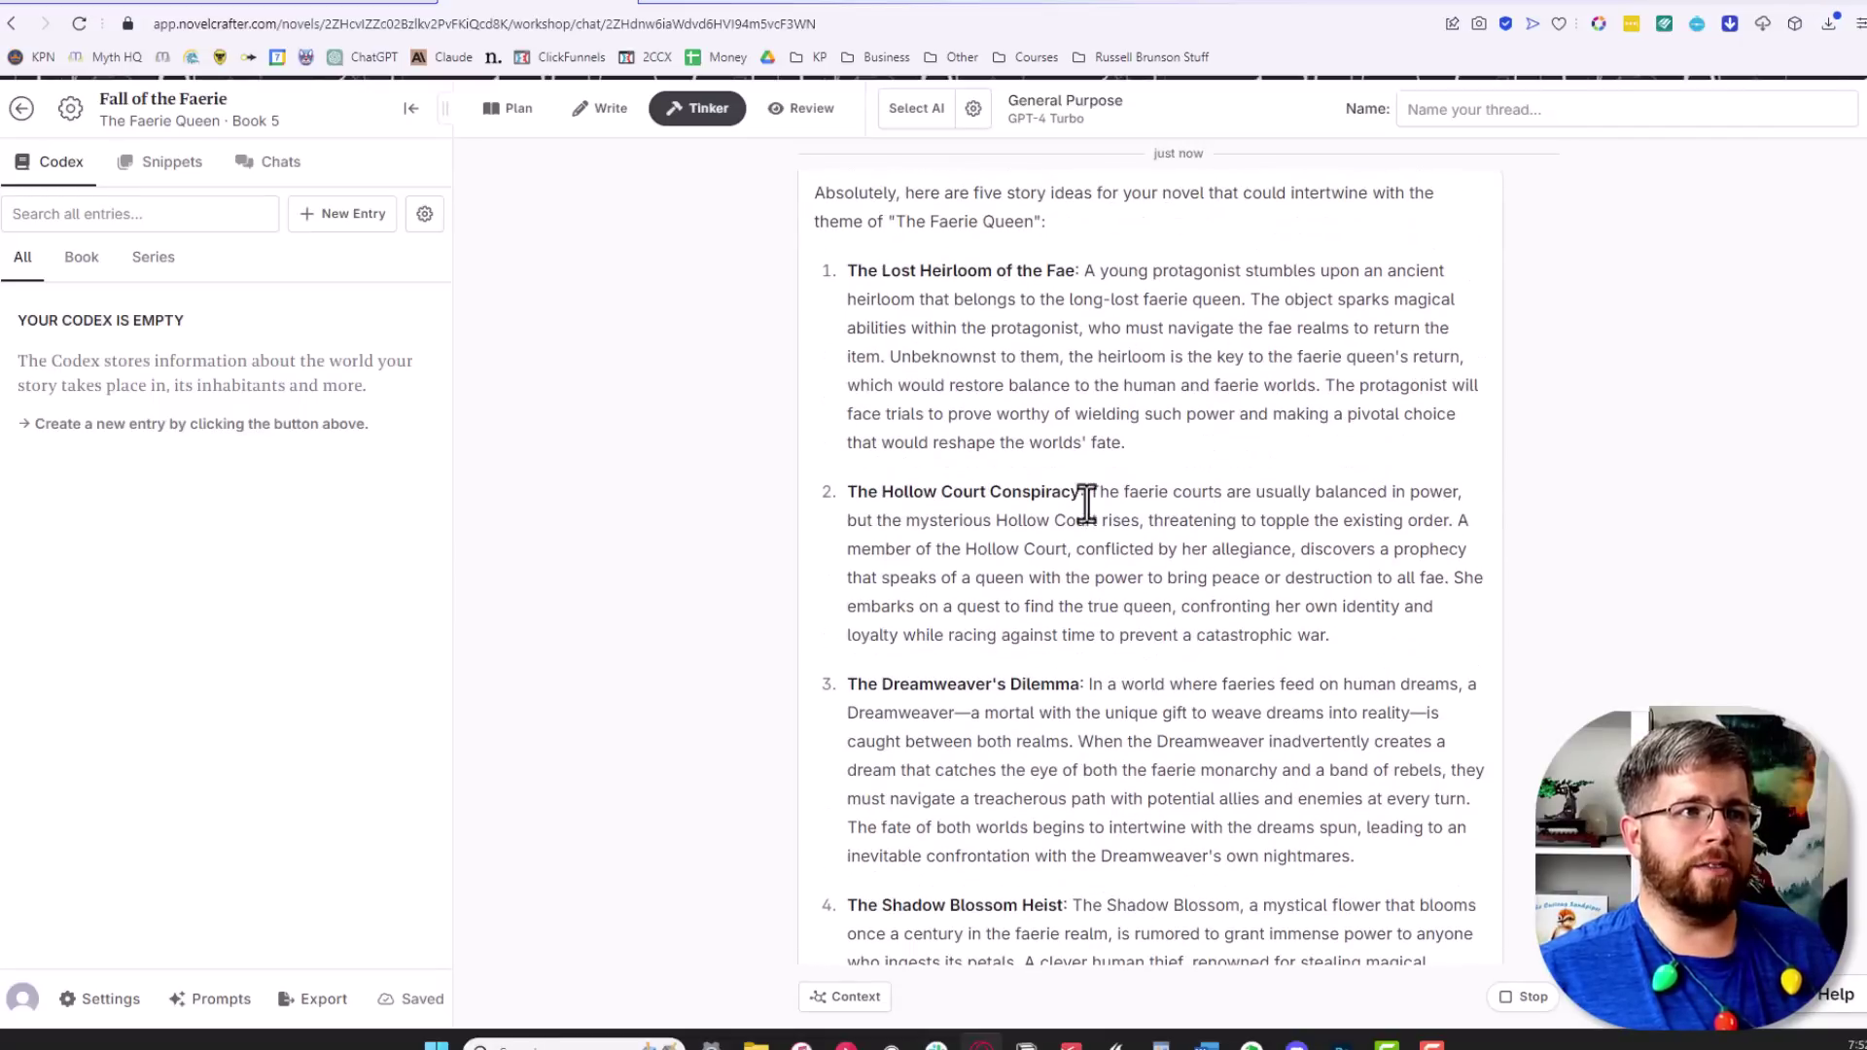
pyautogui.moveTo(1086, 494); pyautogui.dragTo(1221, 578)
pyautogui.click(1219, 659)
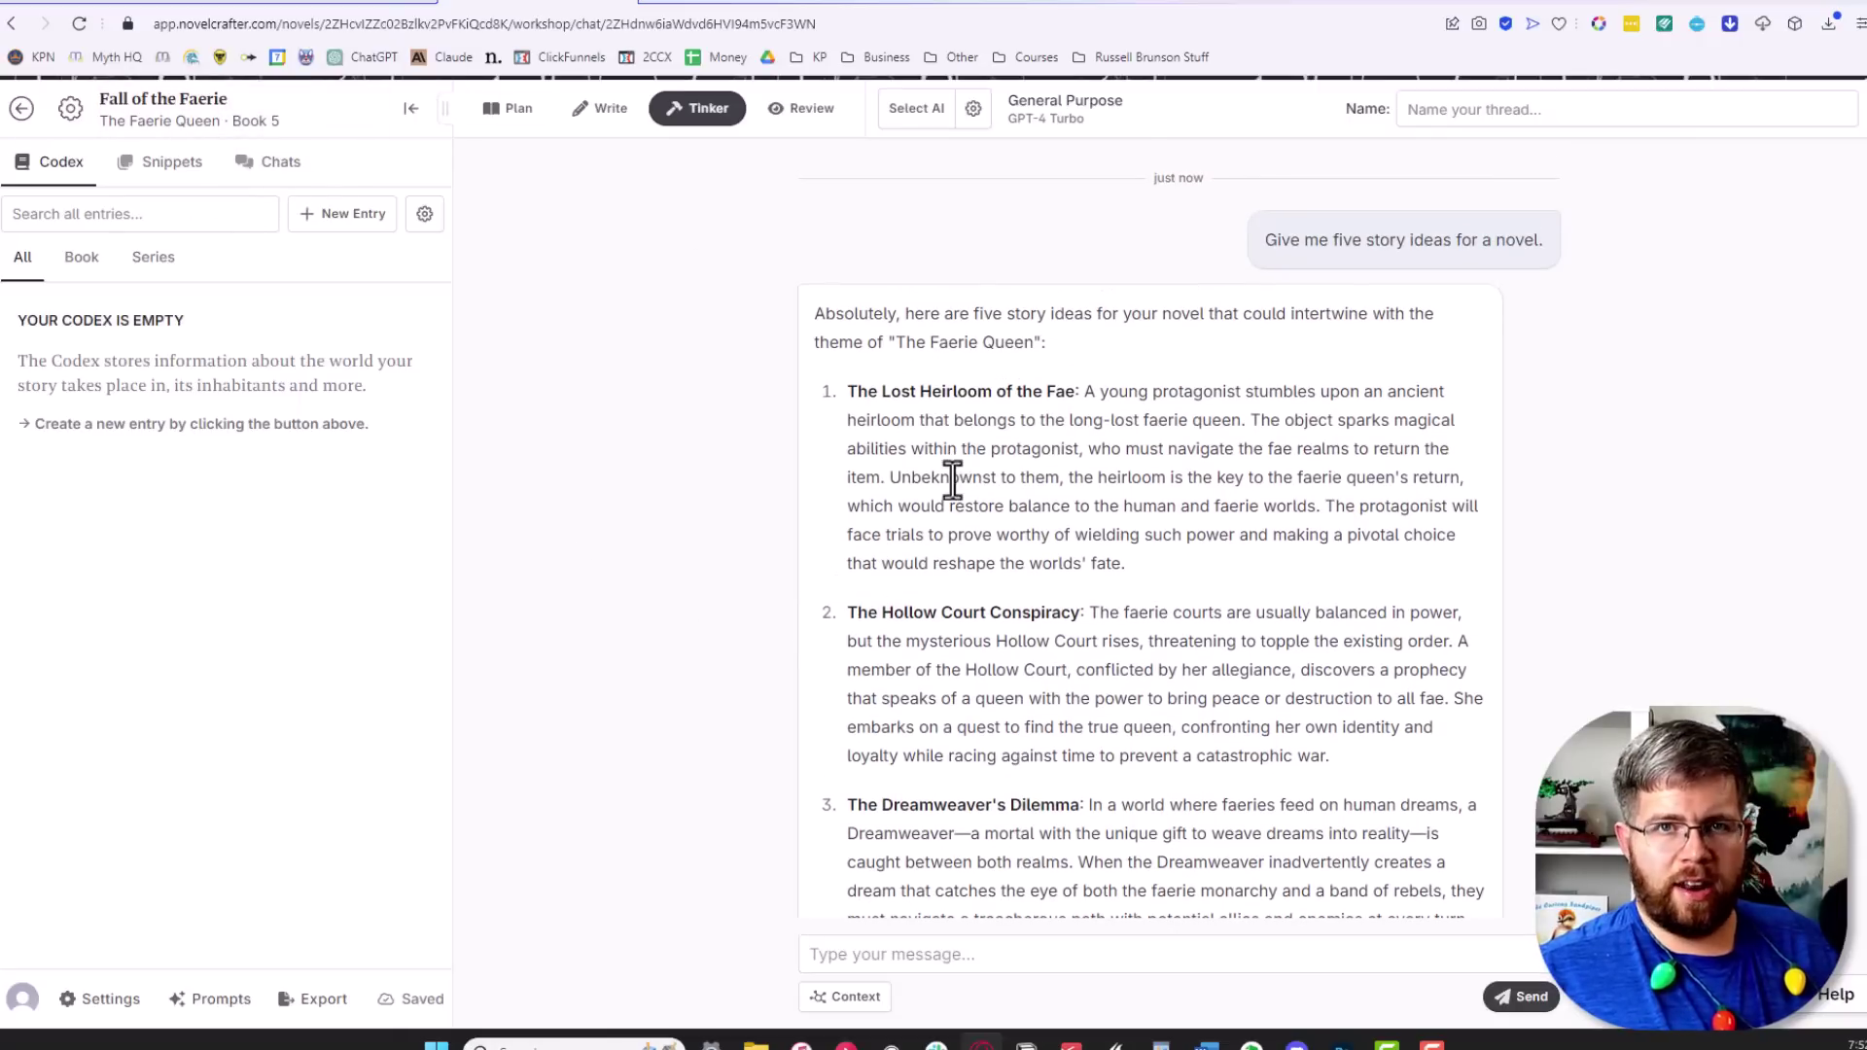
pyautogui.scroll(-7, 952, 478)
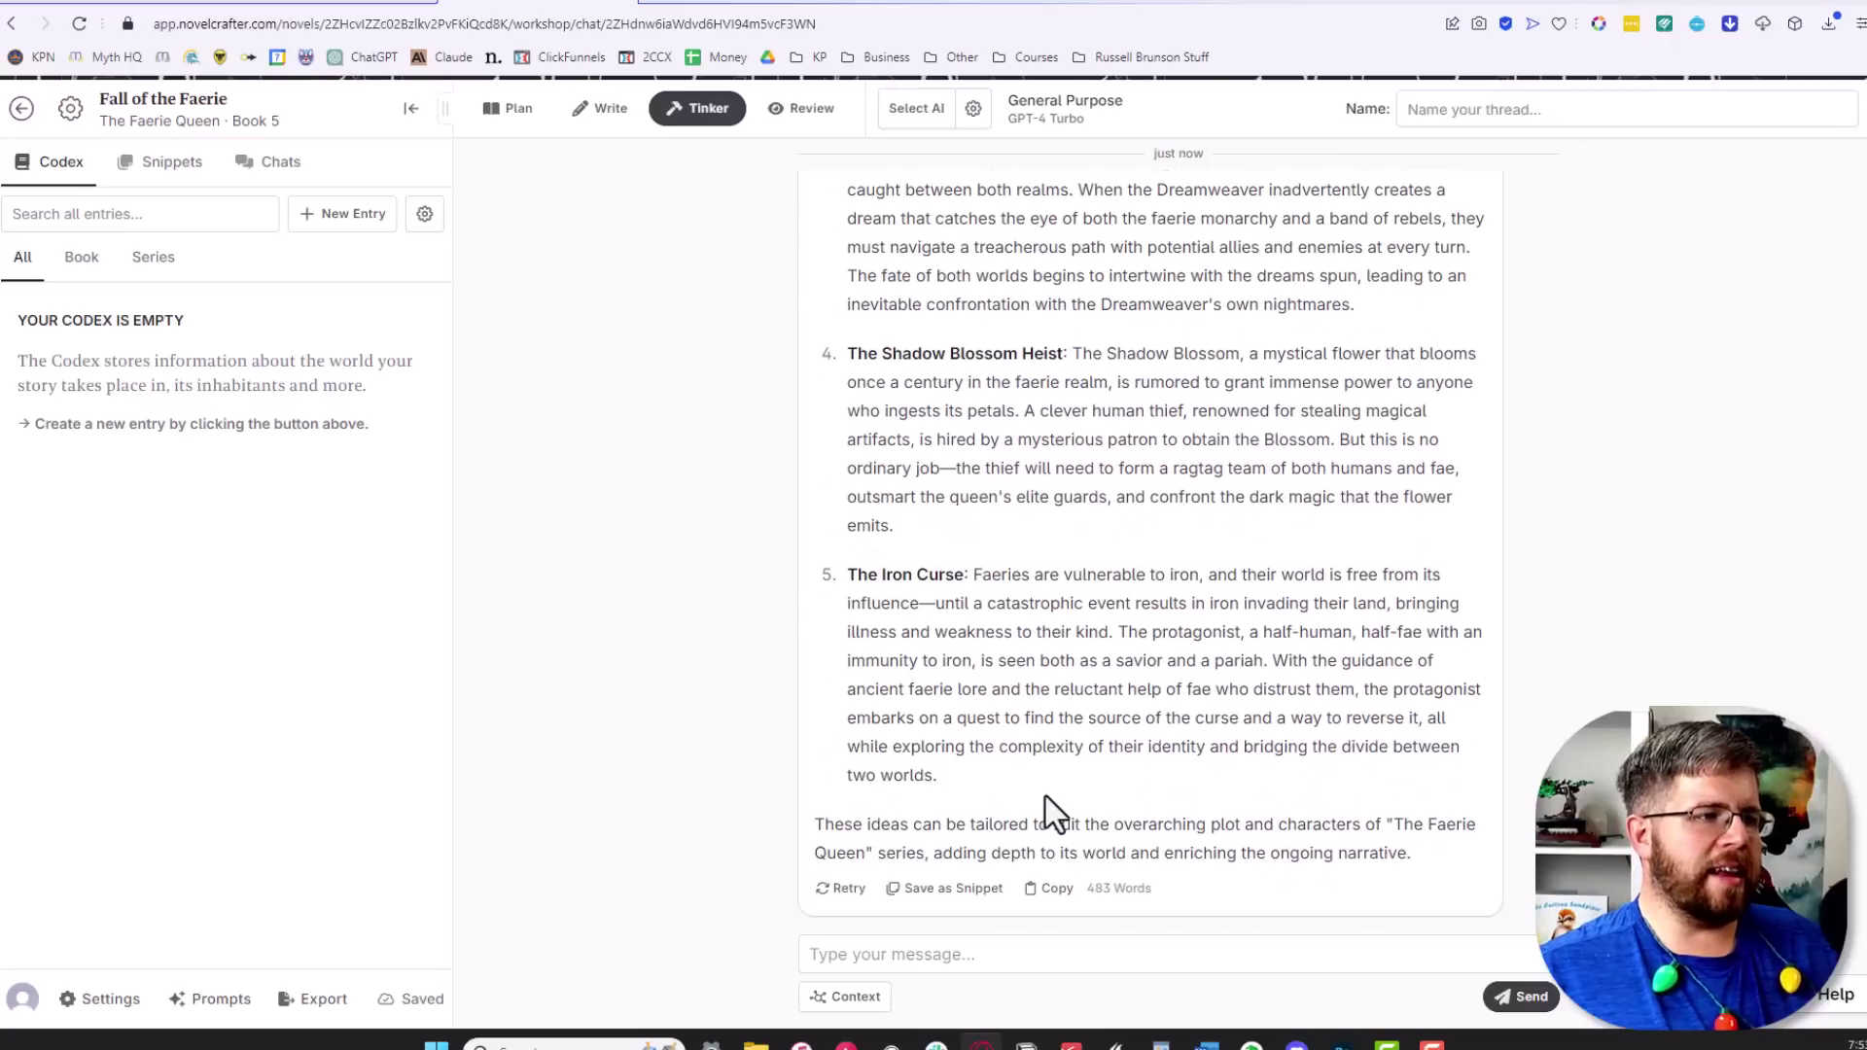
# Set the chat context to Full Novel Outline under Scene Context
pyautogui.click(856, 997)
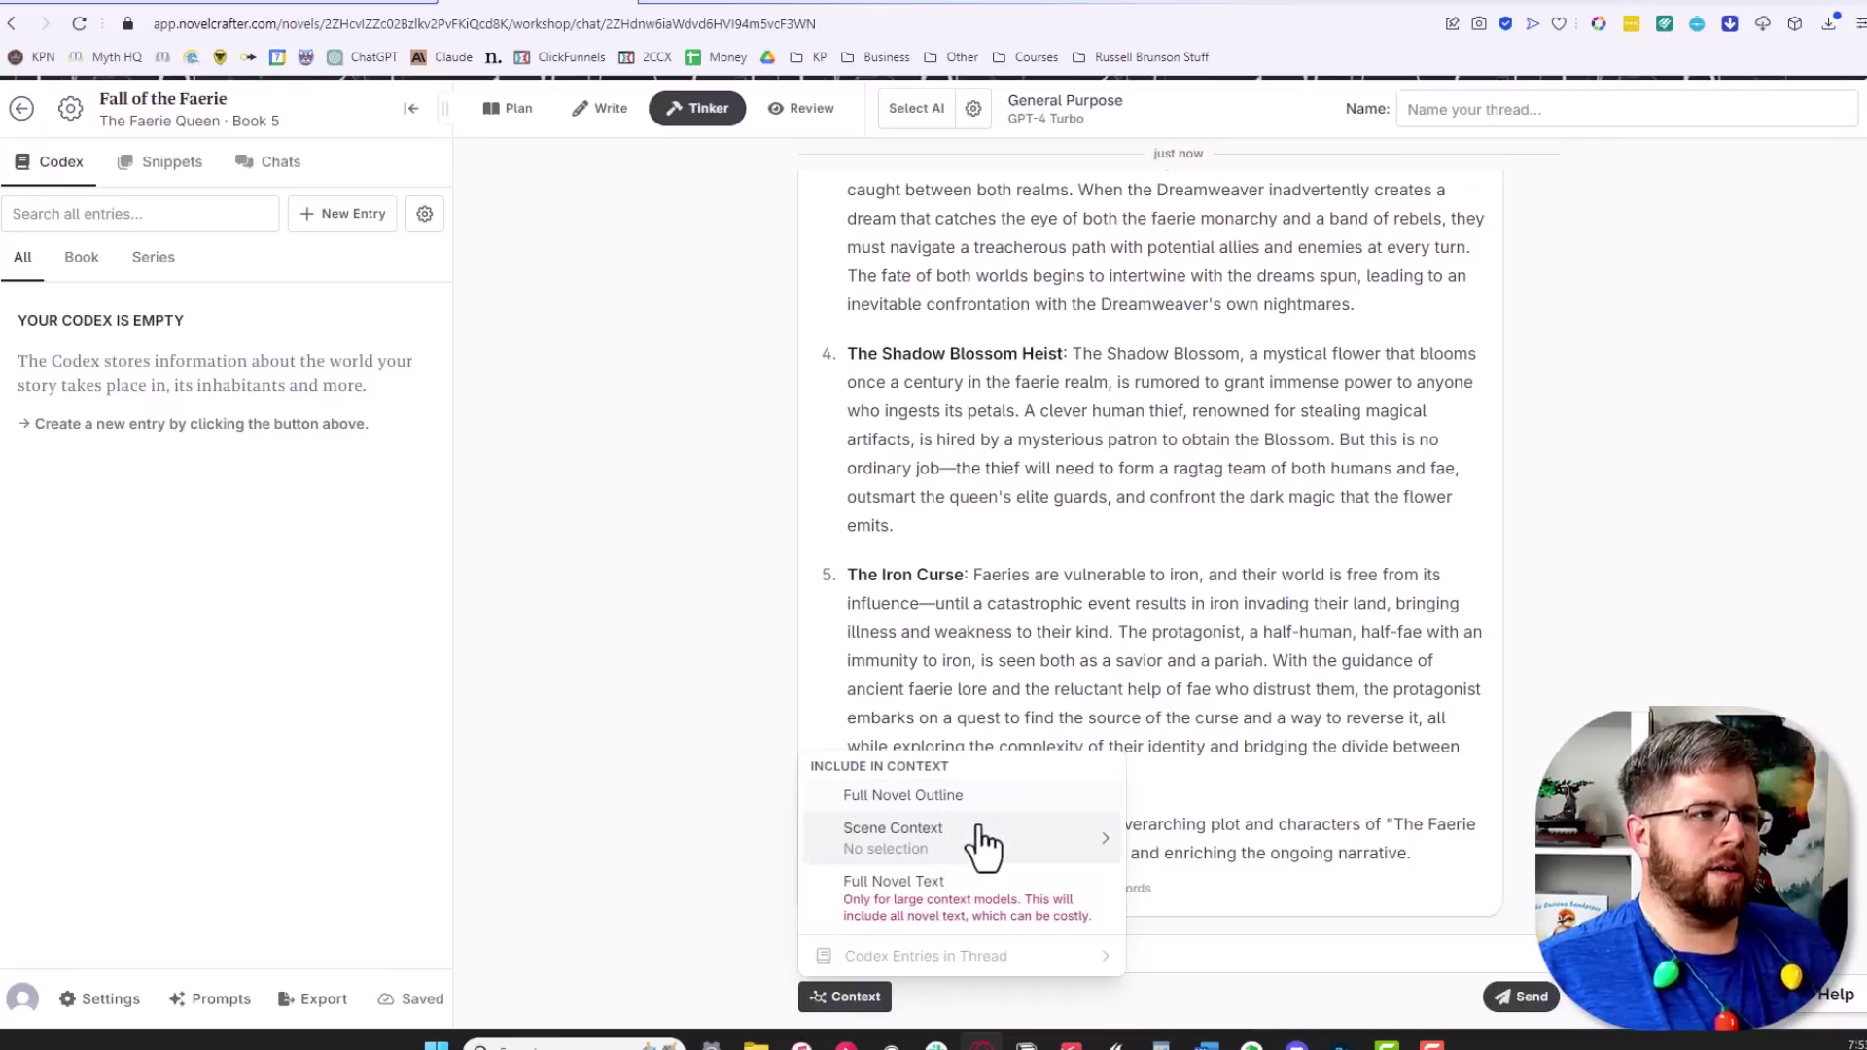
pyautogui.moveTo(983, 851)
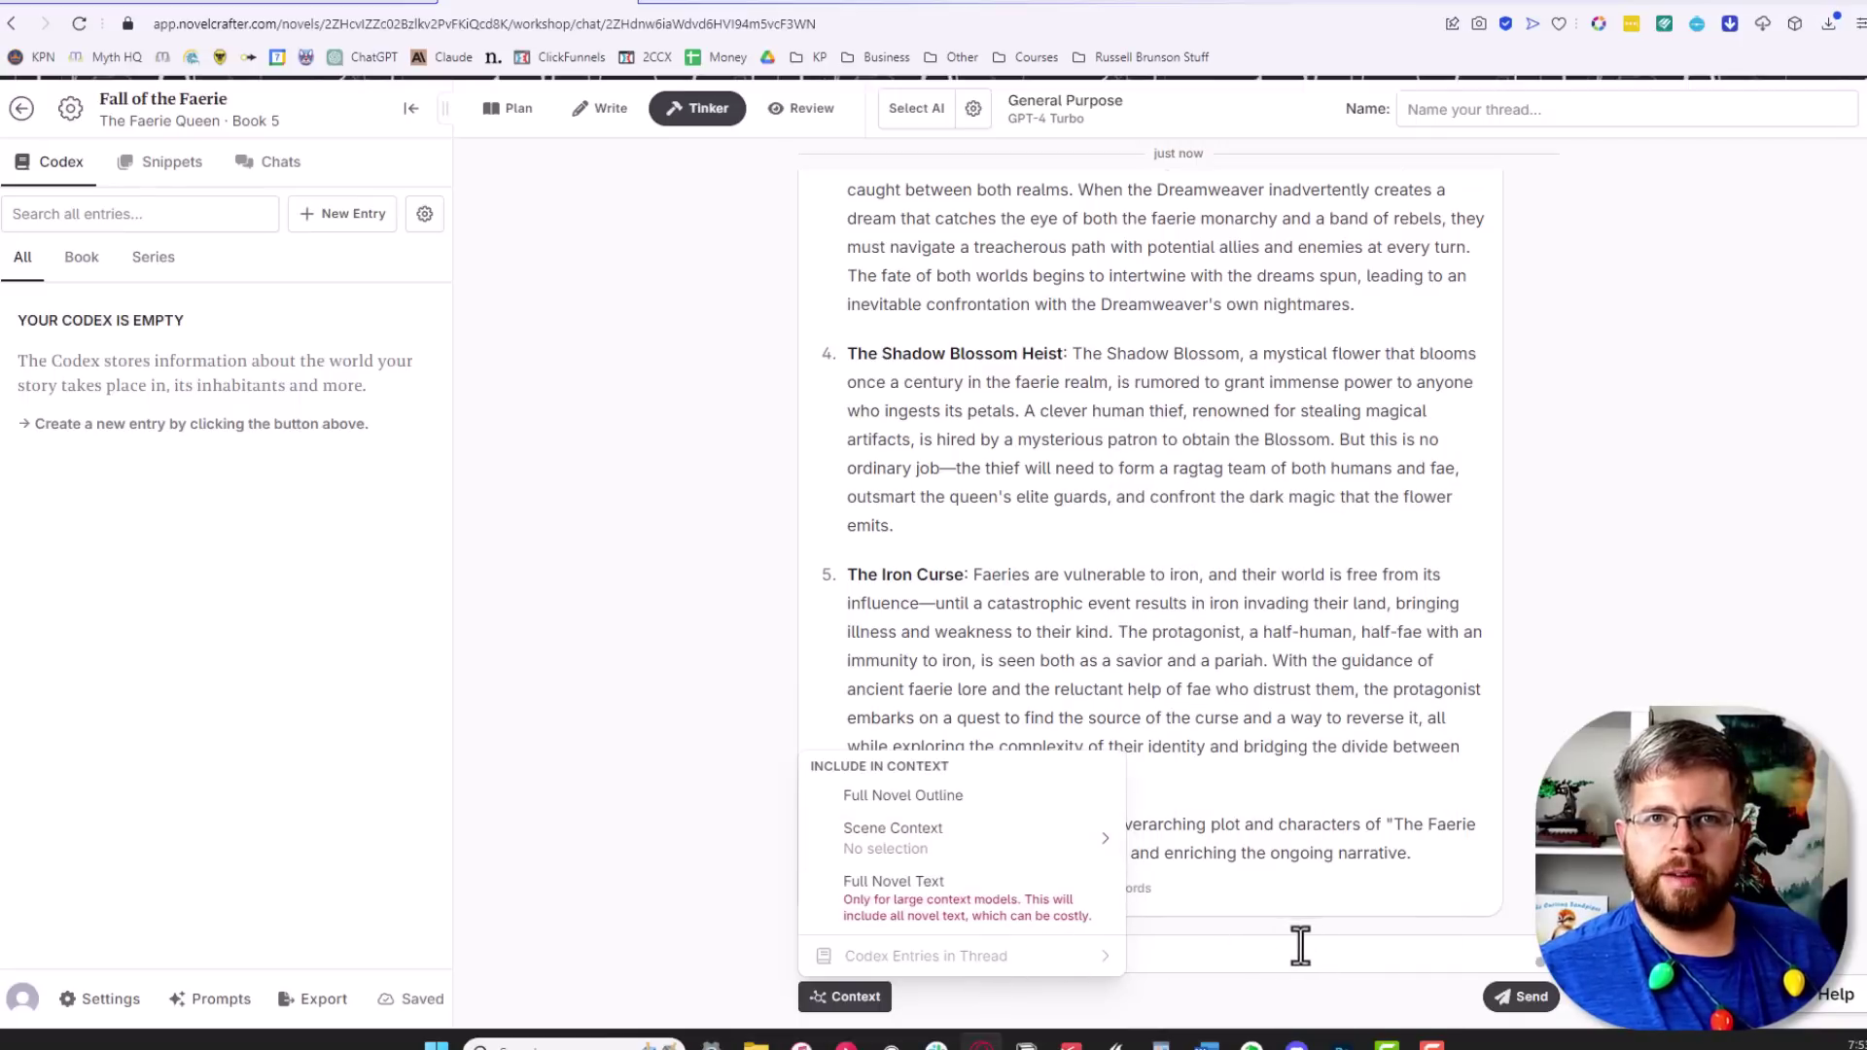
pyautogui.click(953, 808)
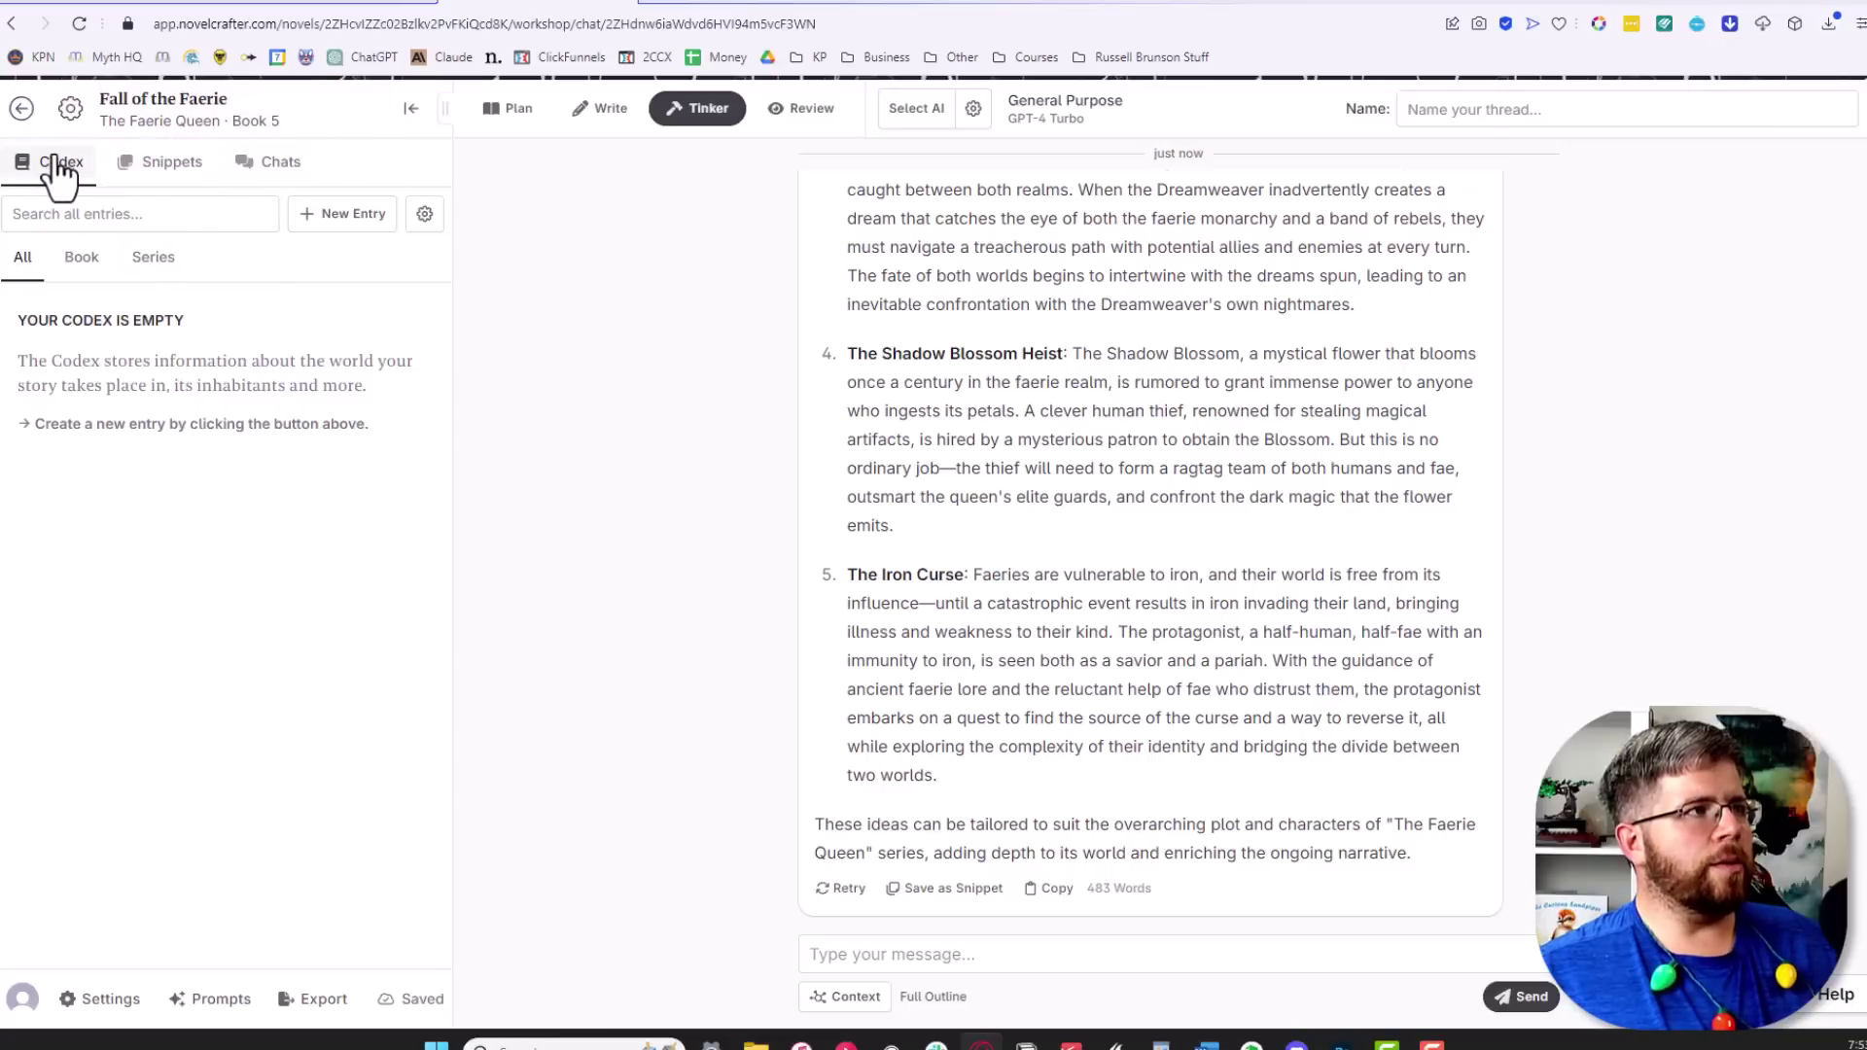
# Show the chat threads, preview the five story ideas thread, and reopen its context options
pyautogui.click(277, 162)
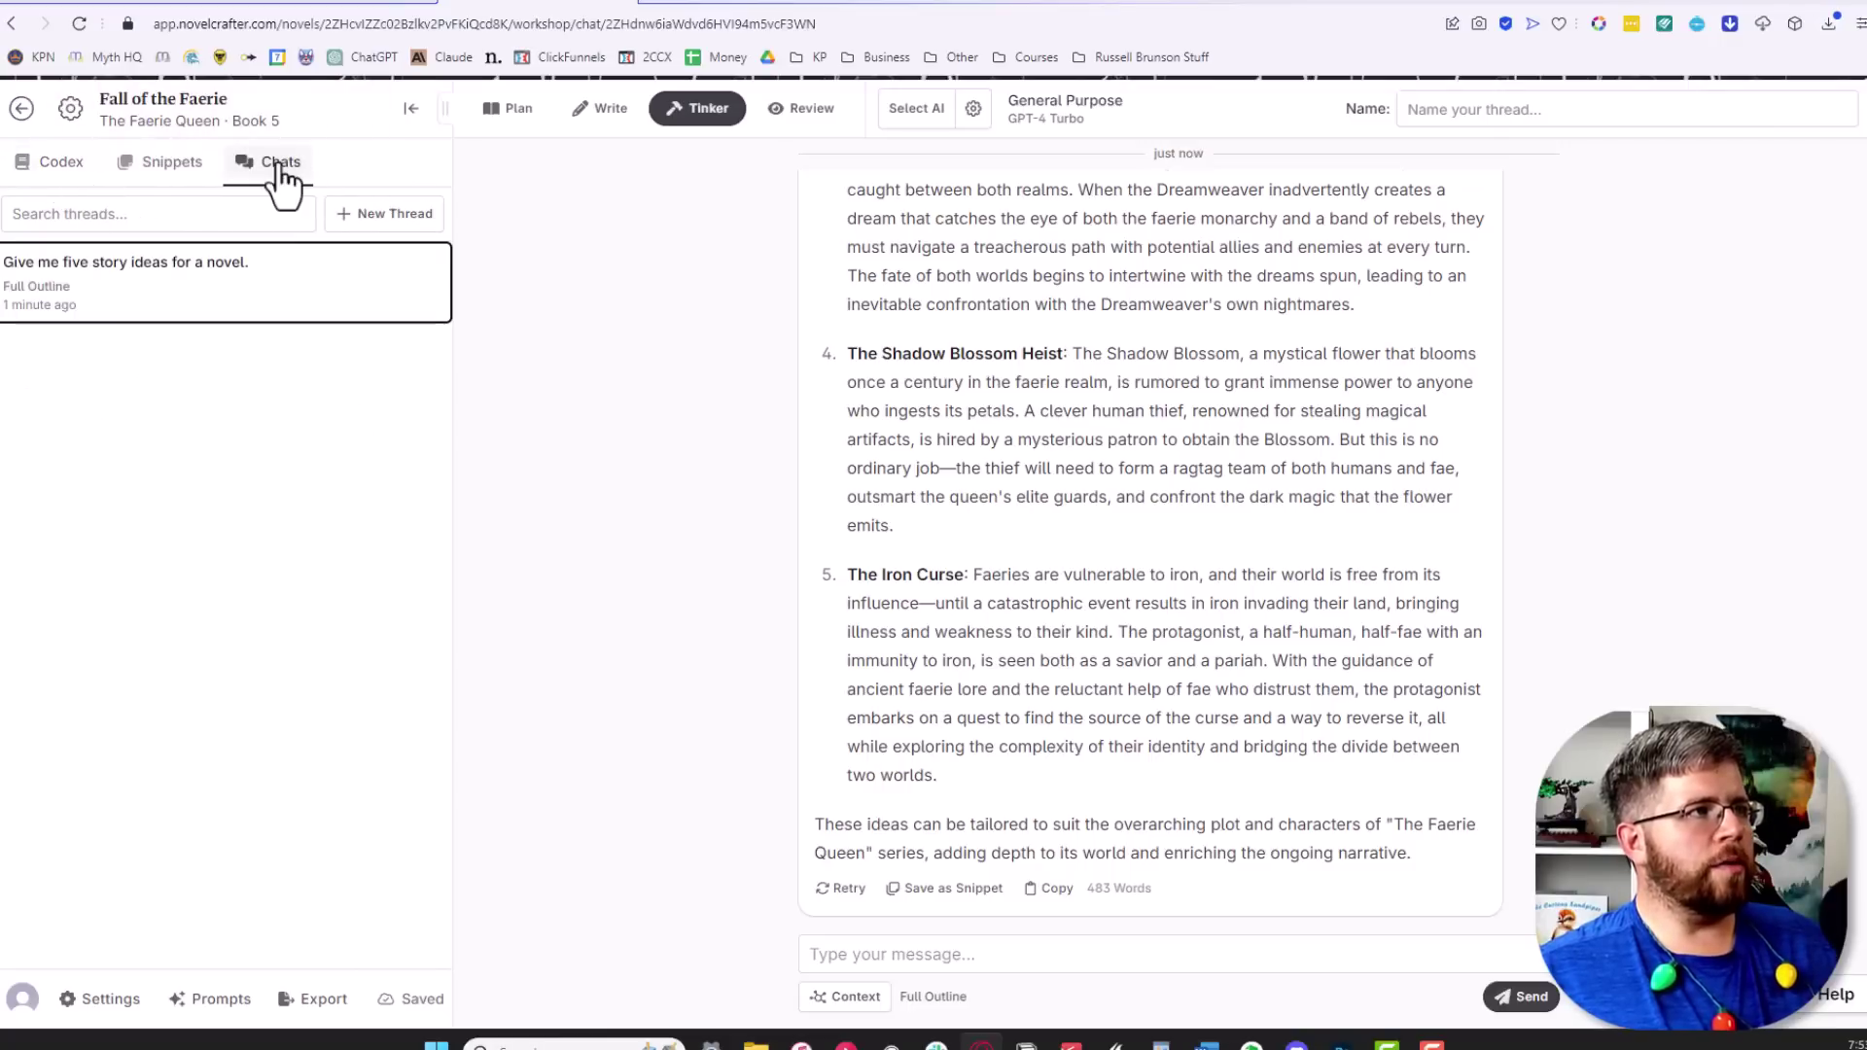
pyautogui.click(125, 305)
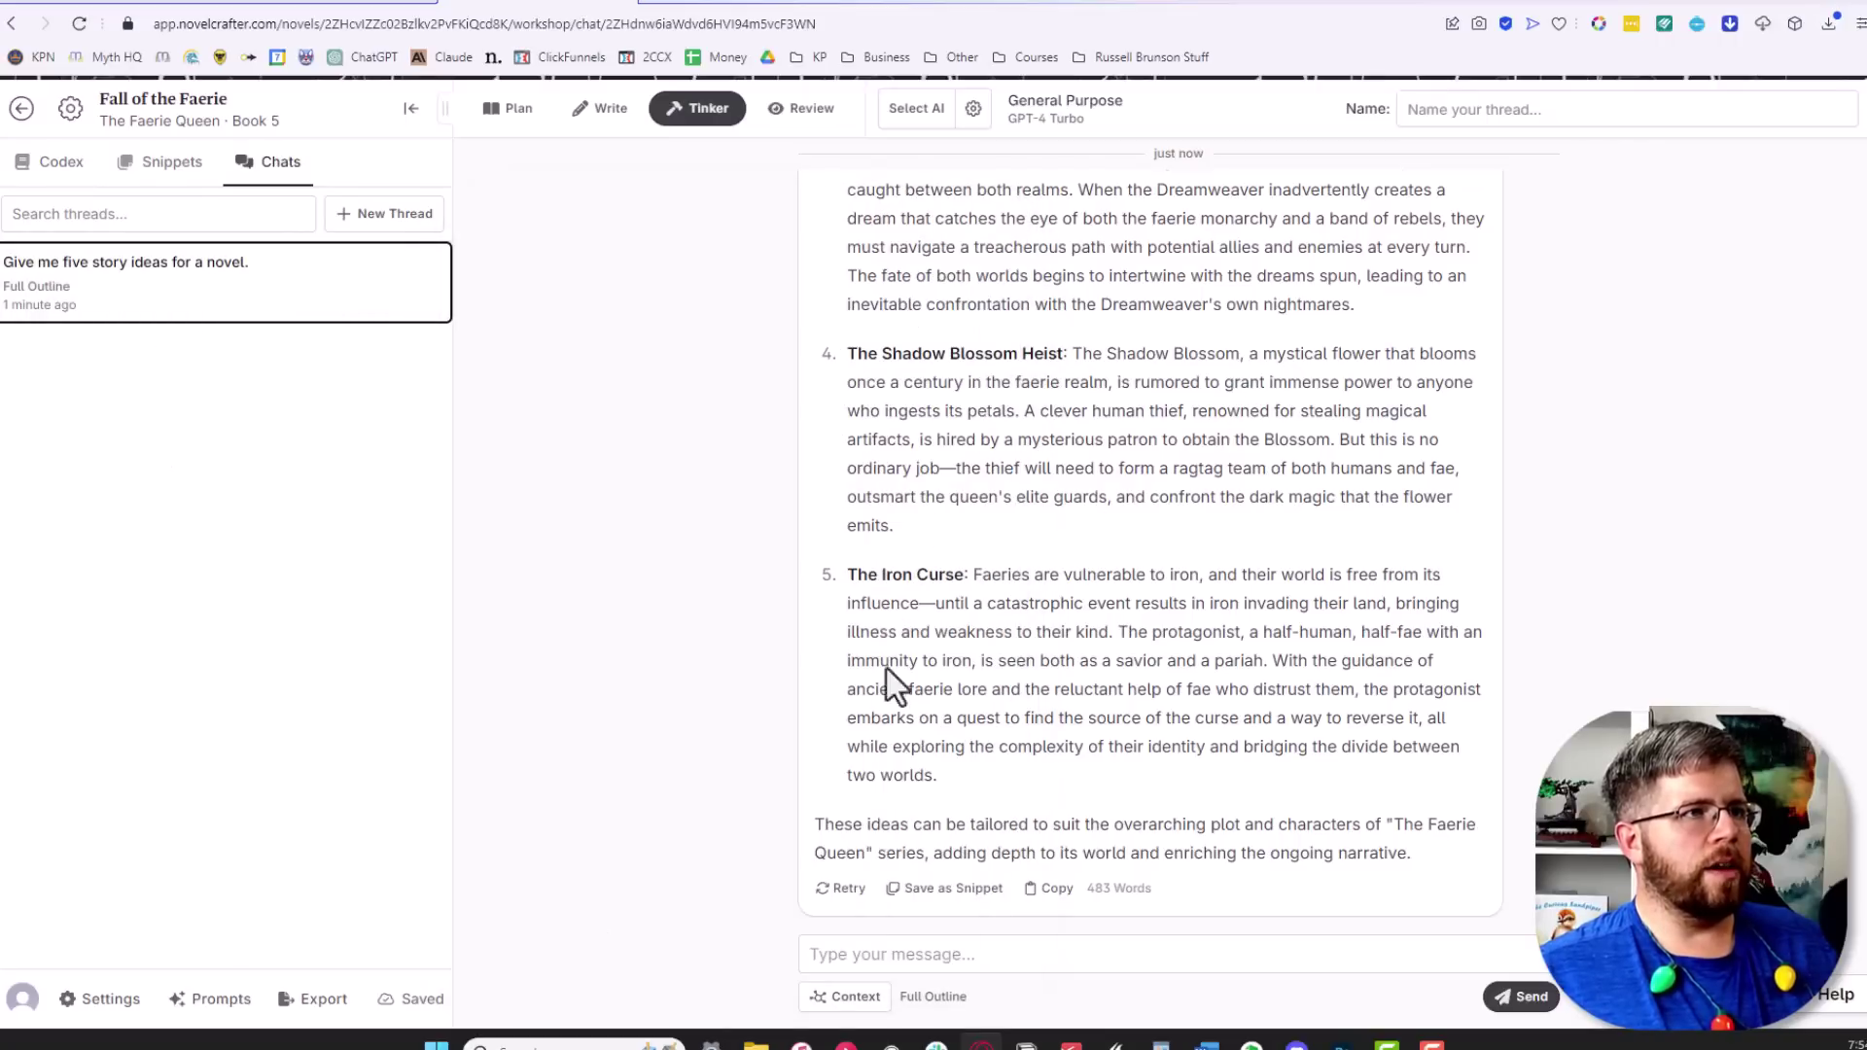
pyautogui.click(845, 997)
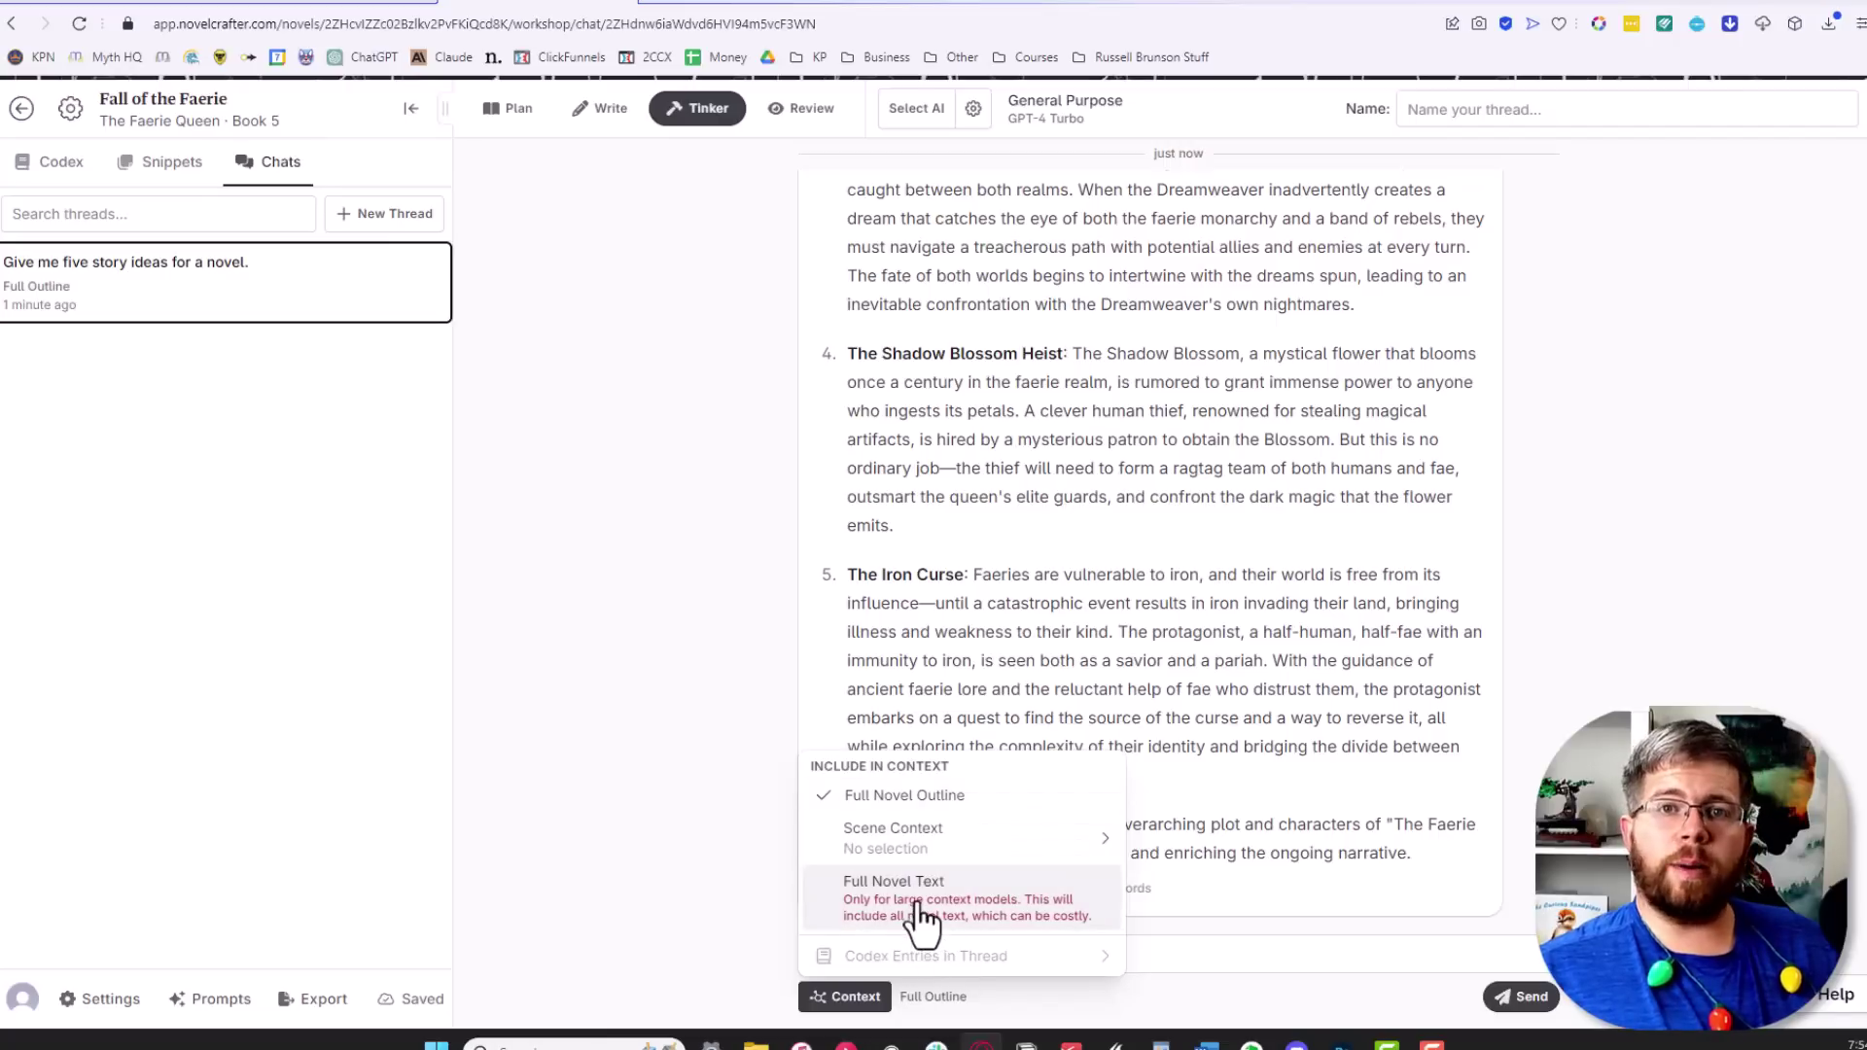
# Close the Include in Context menu and scroll back to the top of the story-ideas chat
pyautogui.click(1208, 669)
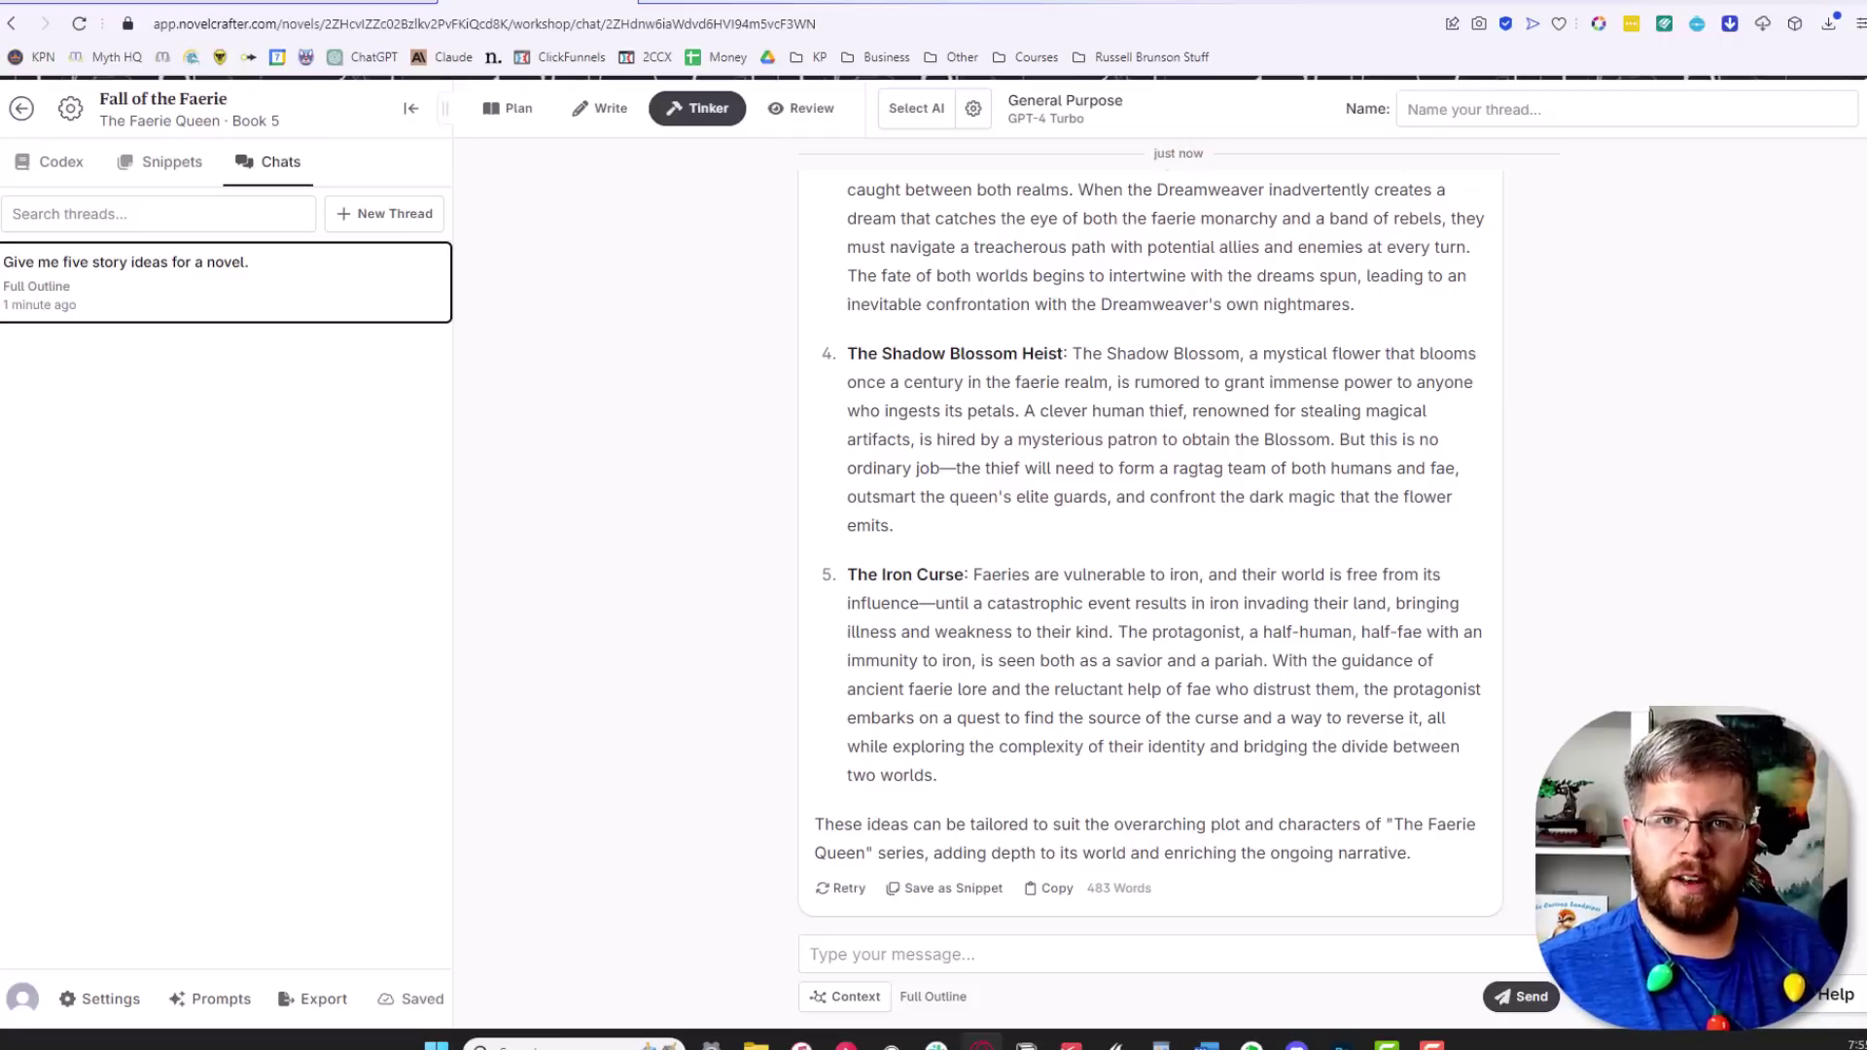
pyautogui.scroll(7, 1637, 195)
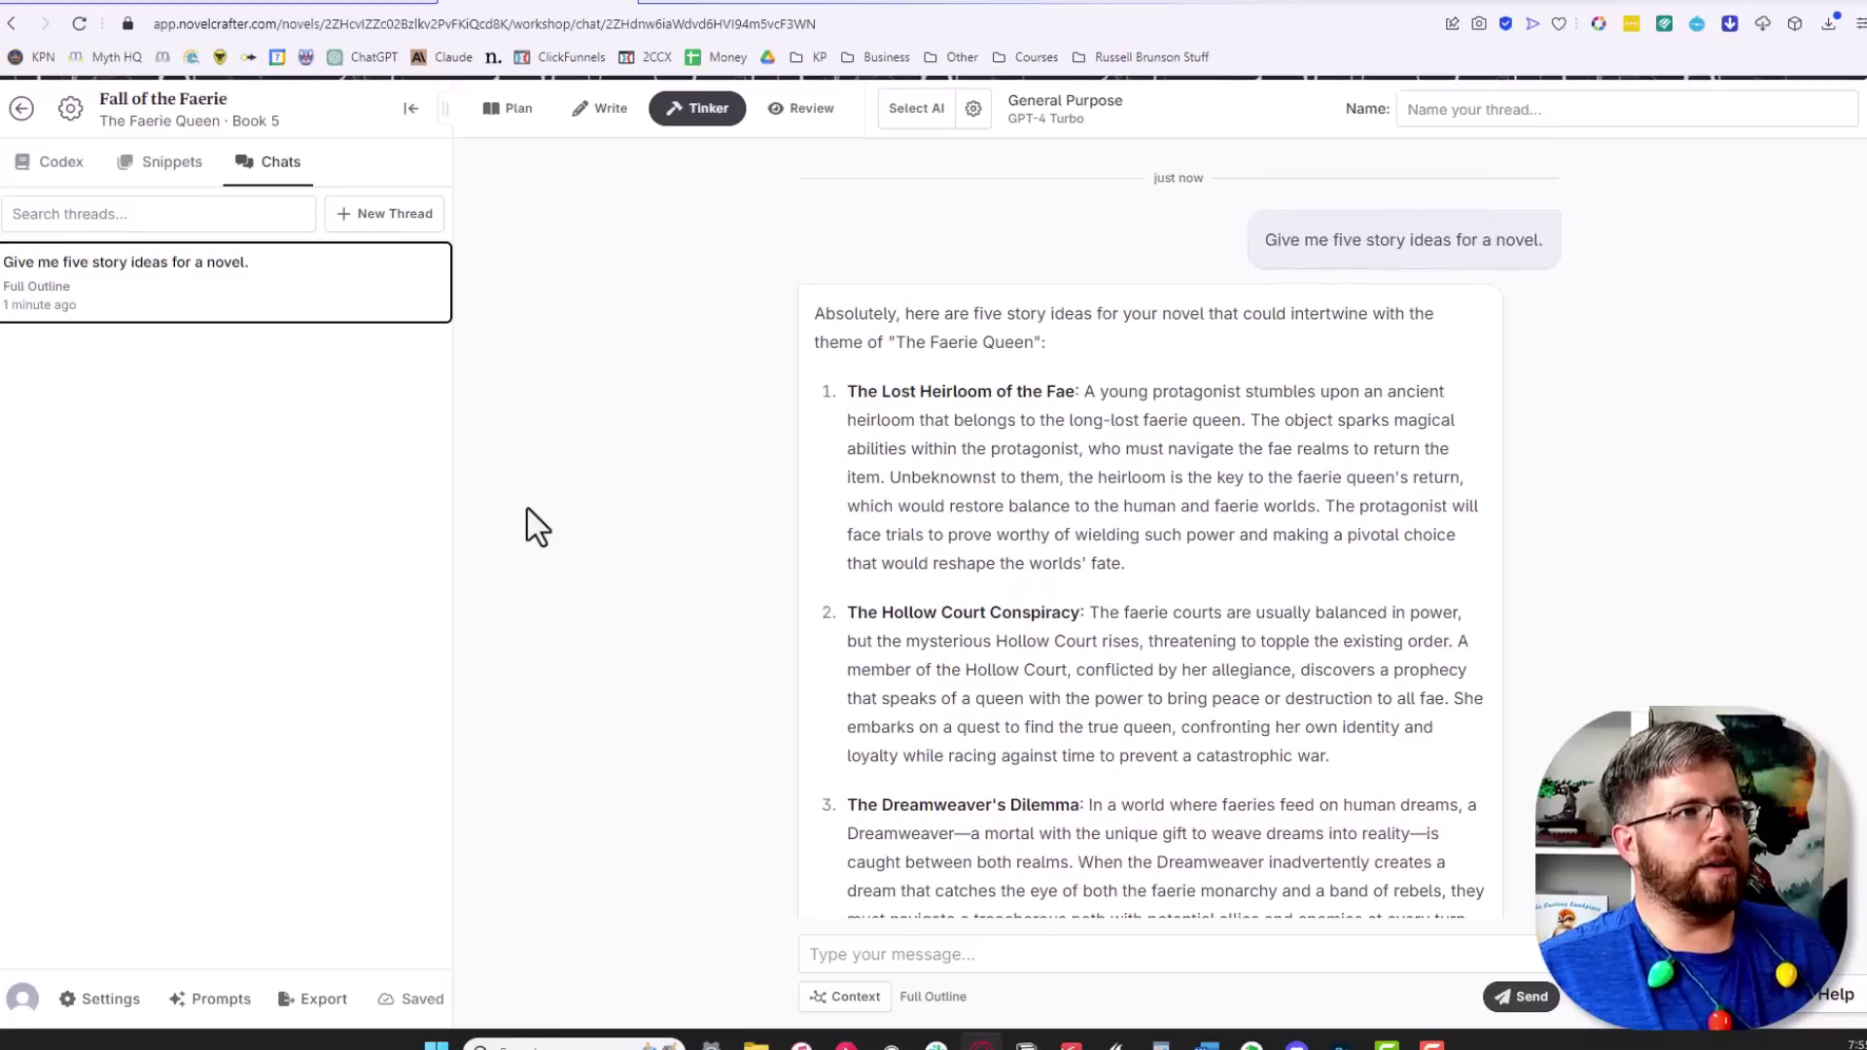